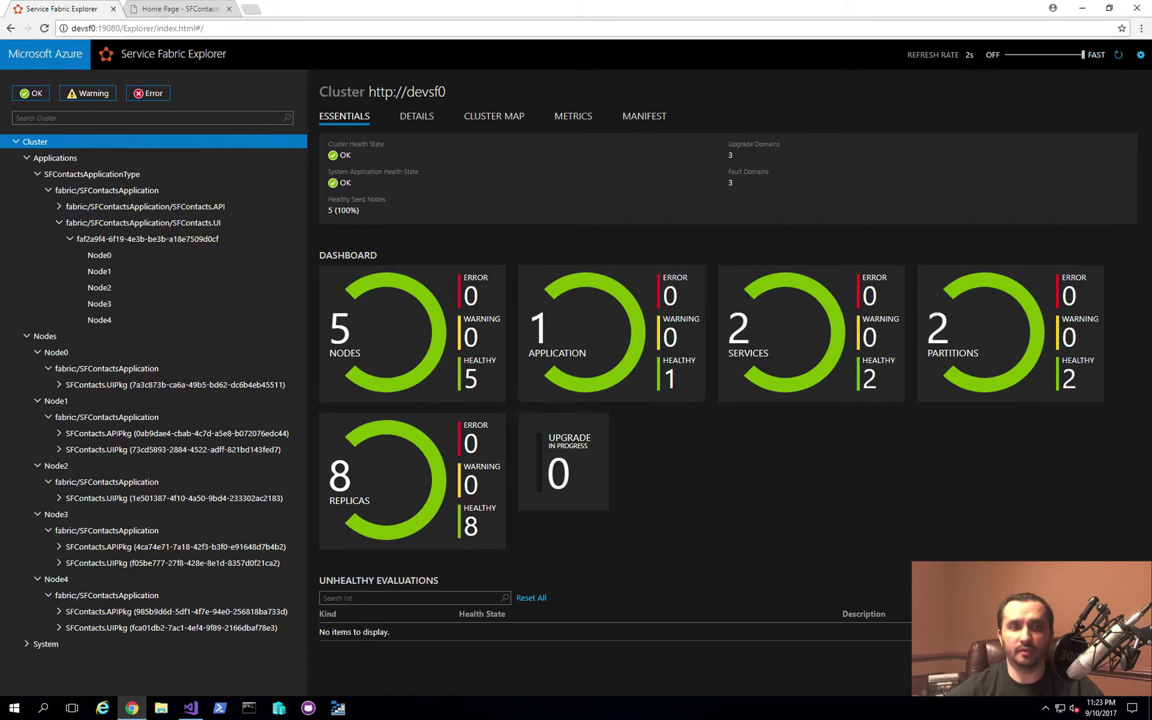
- Go to the SFContacts home page and note the serving node DEVSF3 in the footer
left_click(88, 29)
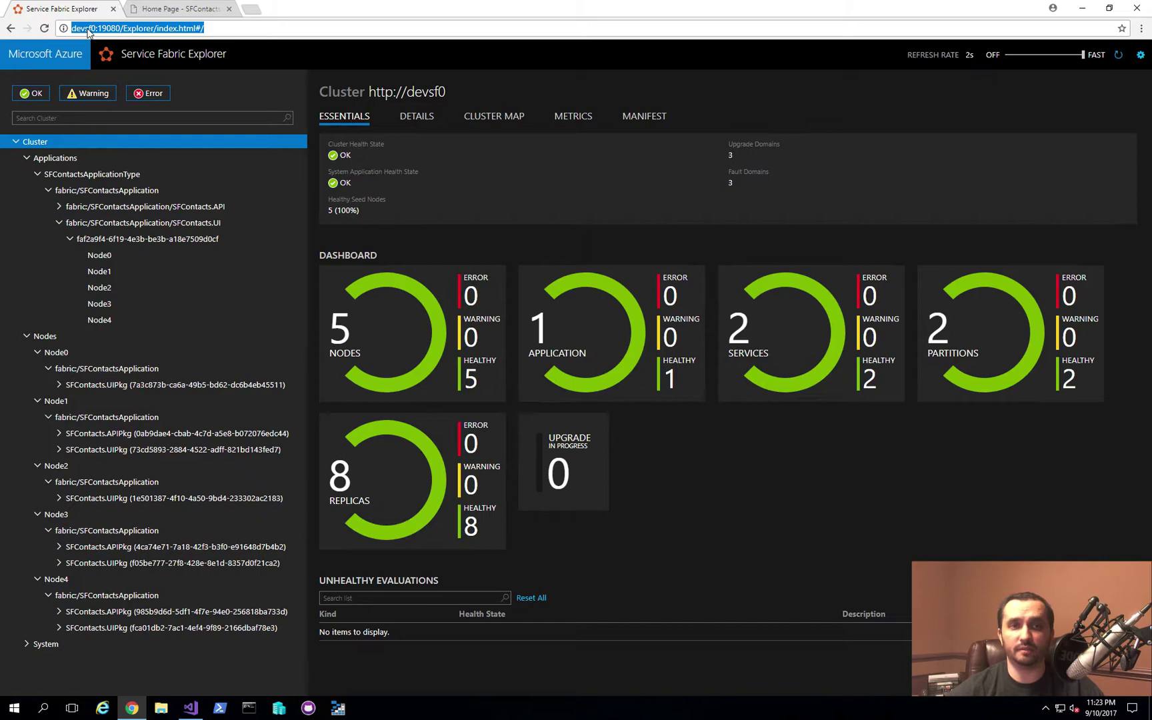
left_click(95, 30)
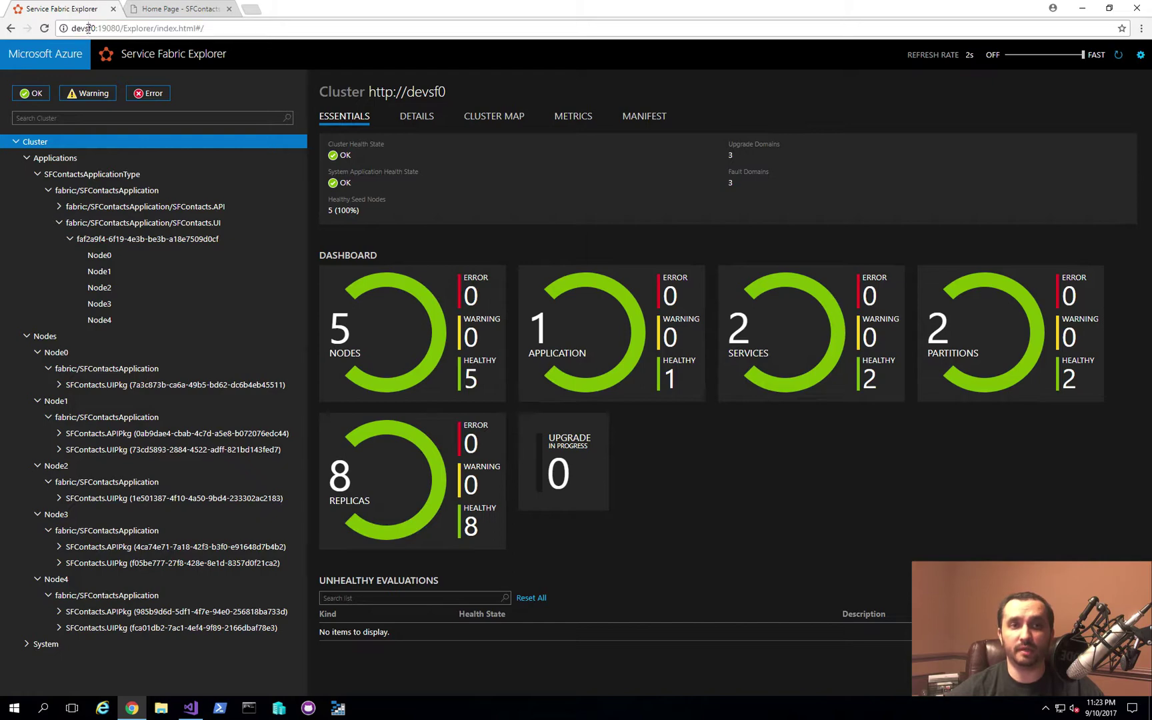
left_click(181, 10)
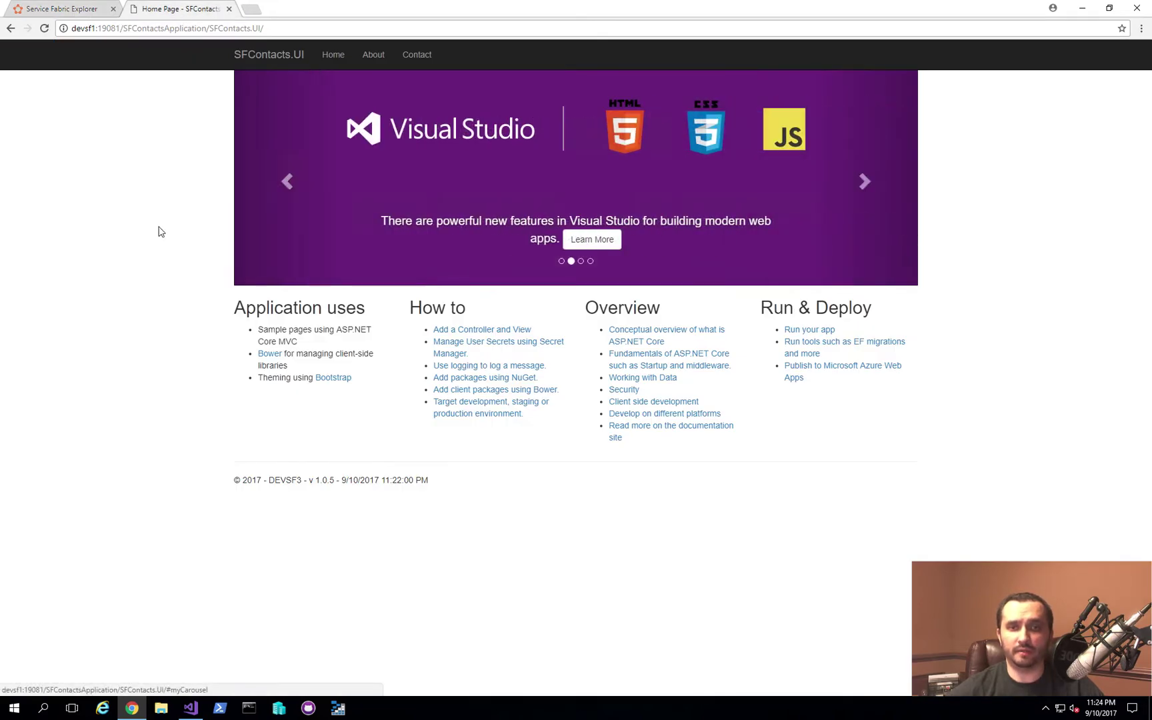
left_click_drag(429, 480, 245, 482)
double_click(285, 480)
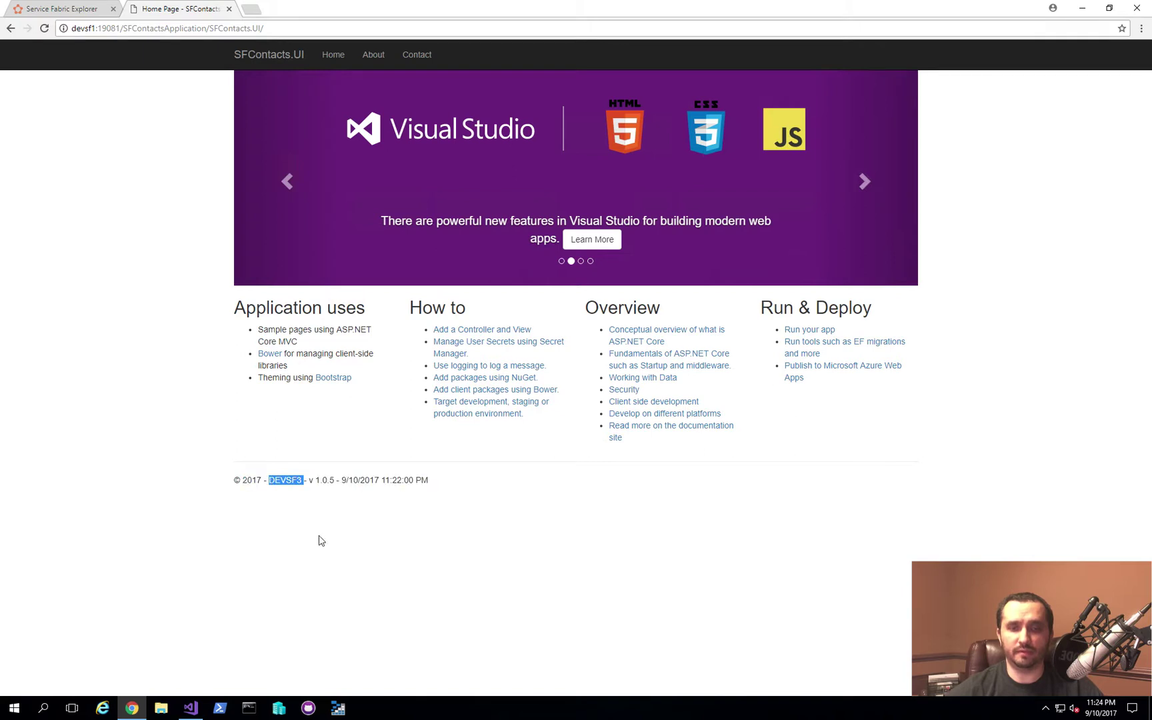
- Reload the home page six times, watching the footer node name change
key("F5")
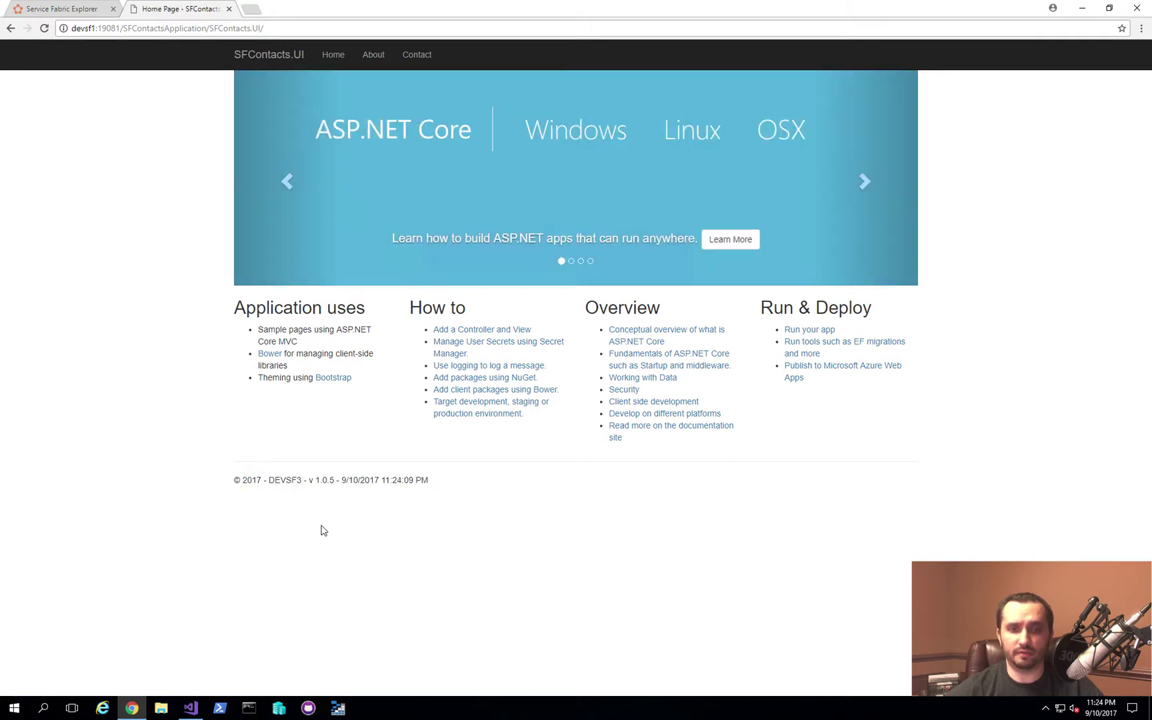
key("F5")
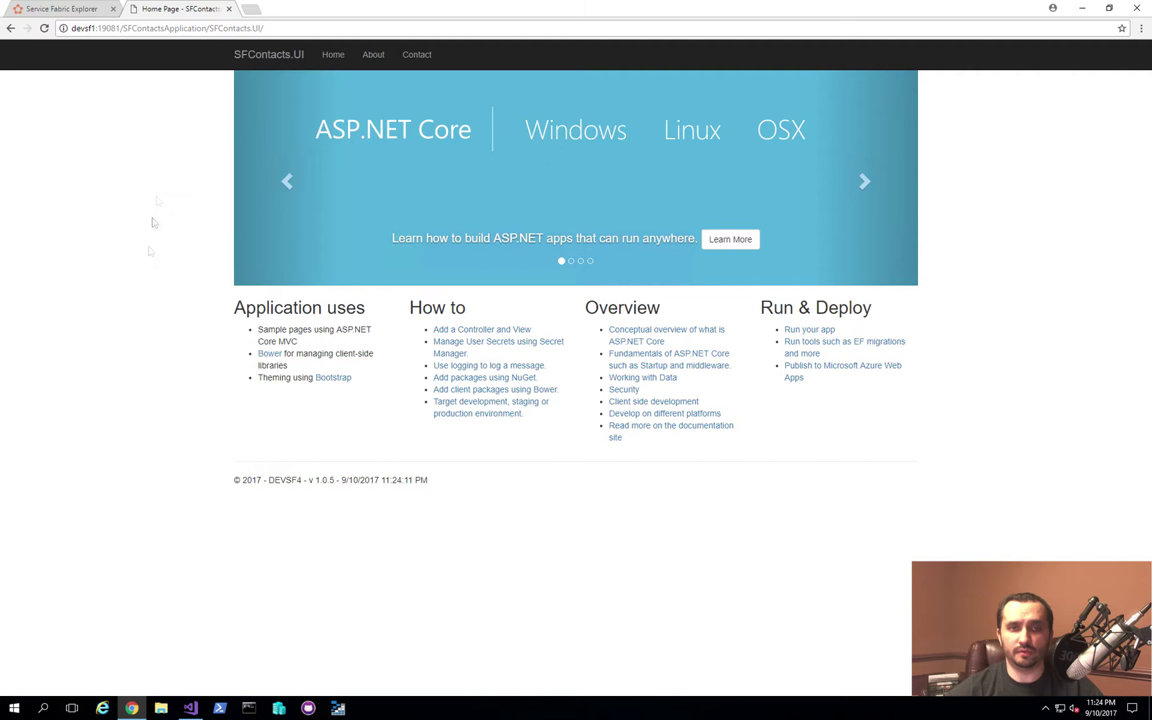
key("F5")
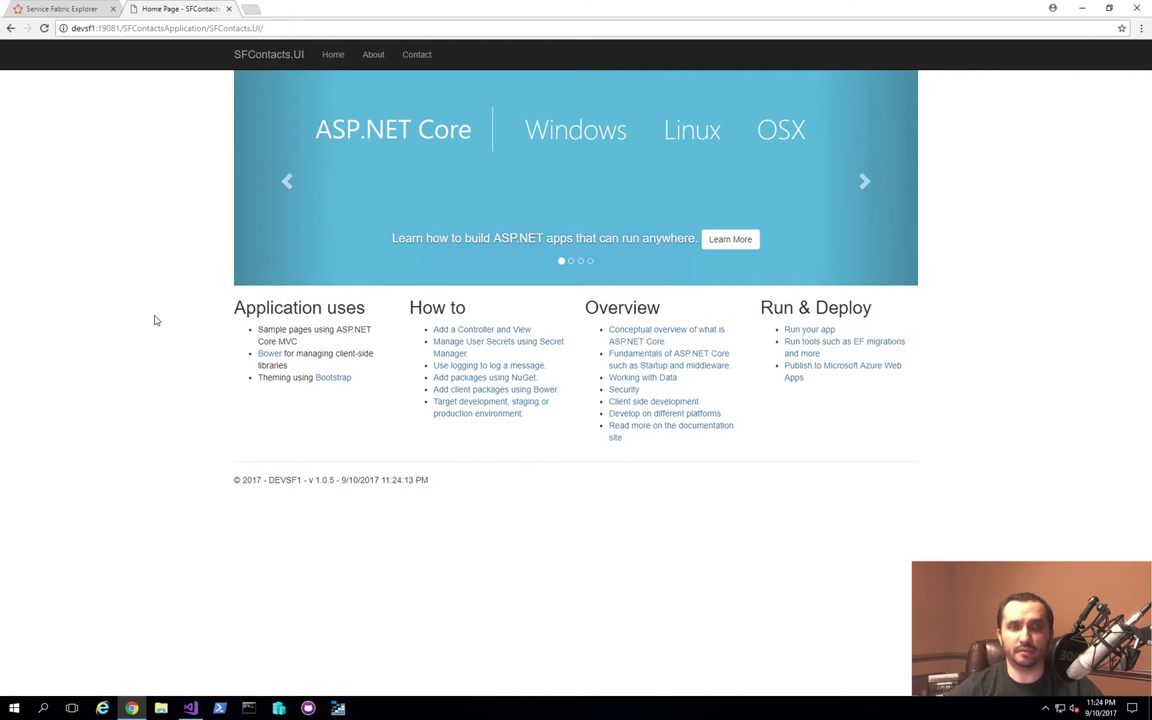
key("F5")
key("F5")
key("F5")
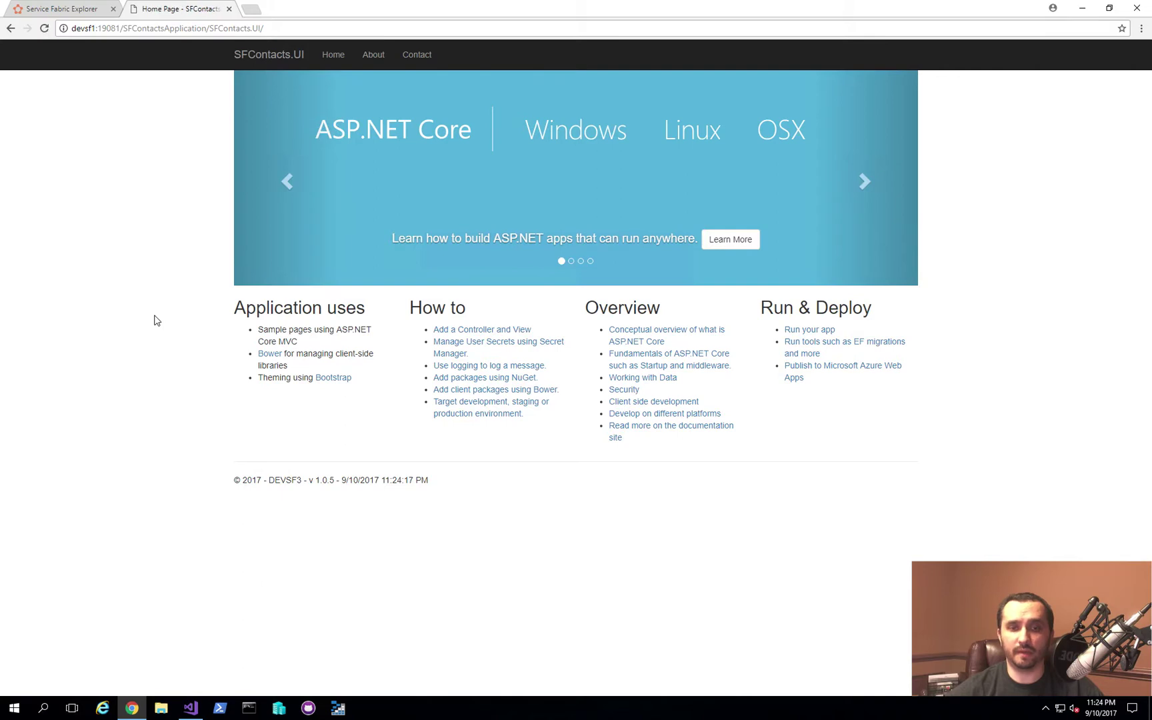
key("F5")
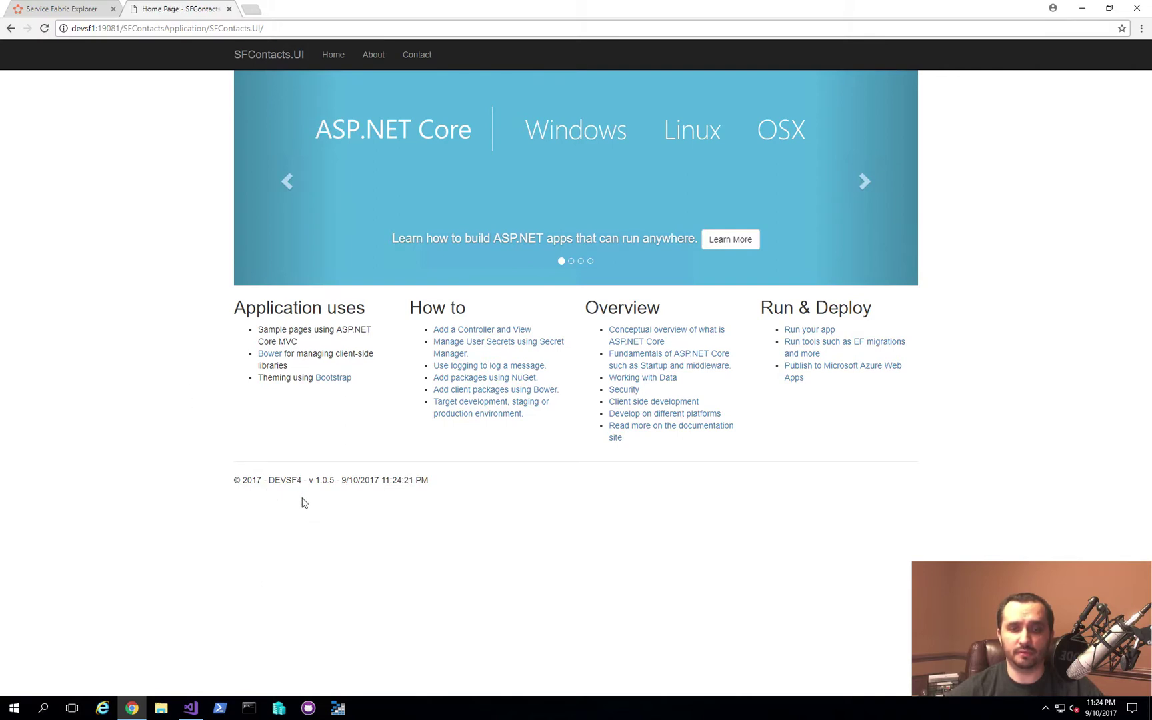
key("F5")
key("F5")
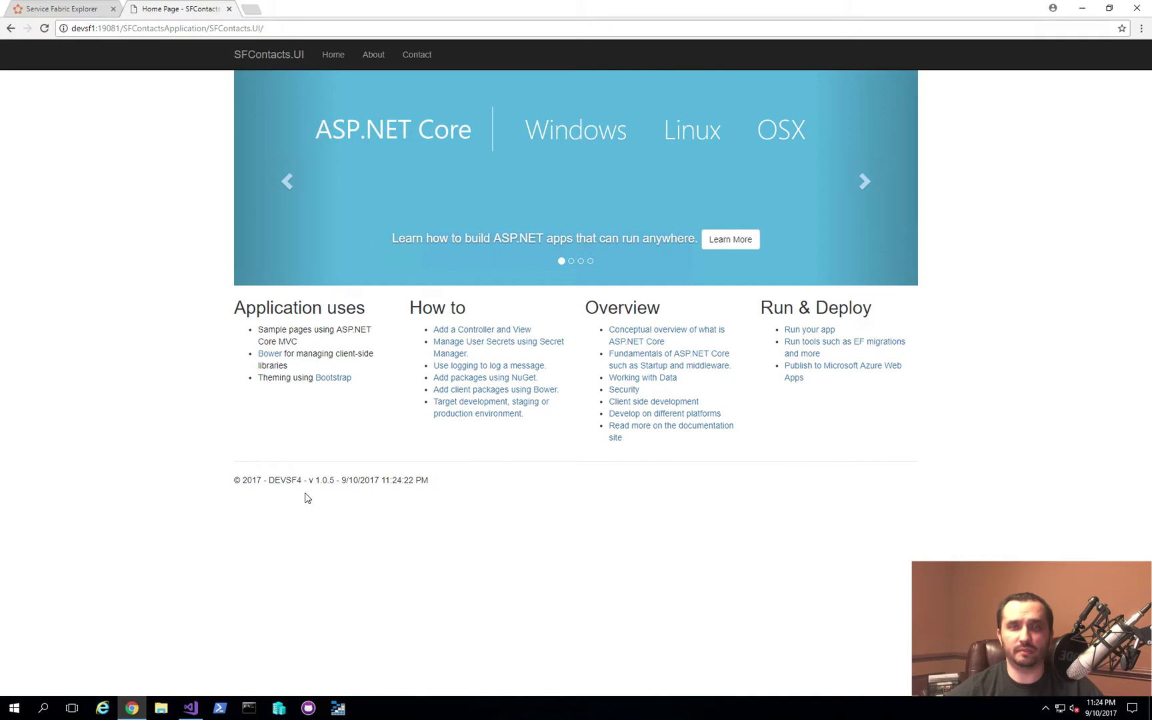
- Change the page URL's host name to devsf1
left_click(91, 32)
left_click(94, 32)
key("BackSpace")
type("1")
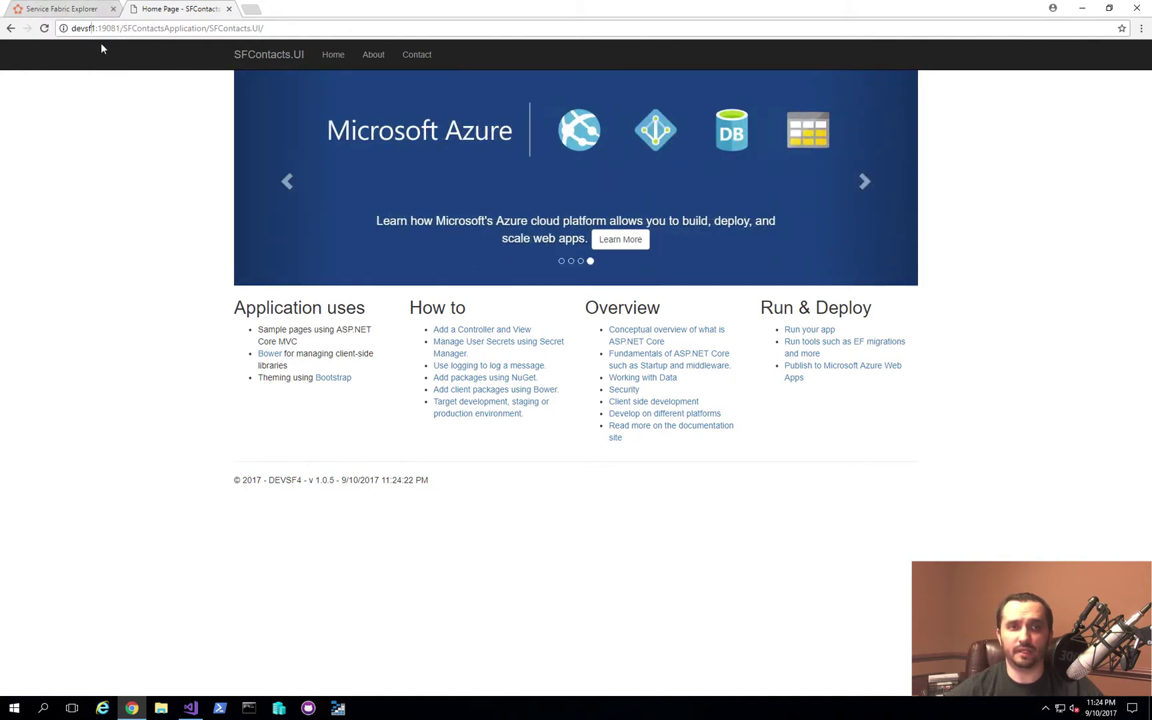
- Restart Node1 in Service Fabric Explorer, confirming with the node name Node1
left_click(89, 9)
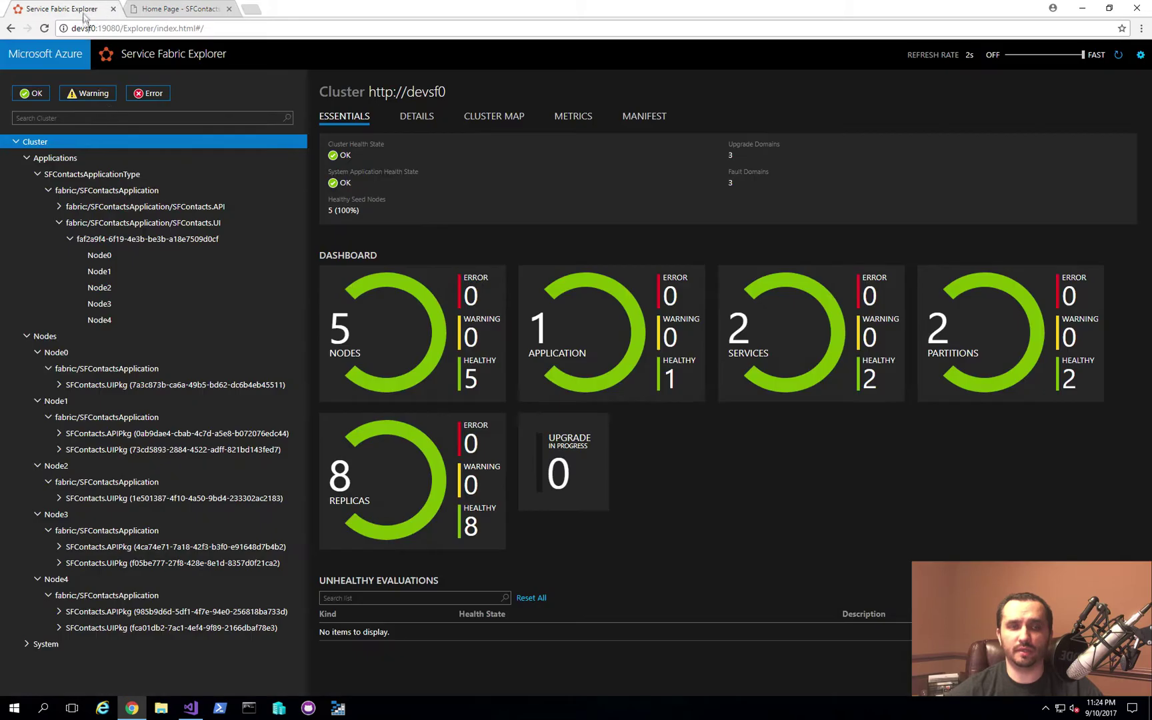
left_click(126, 270)
left_click(128, 402)
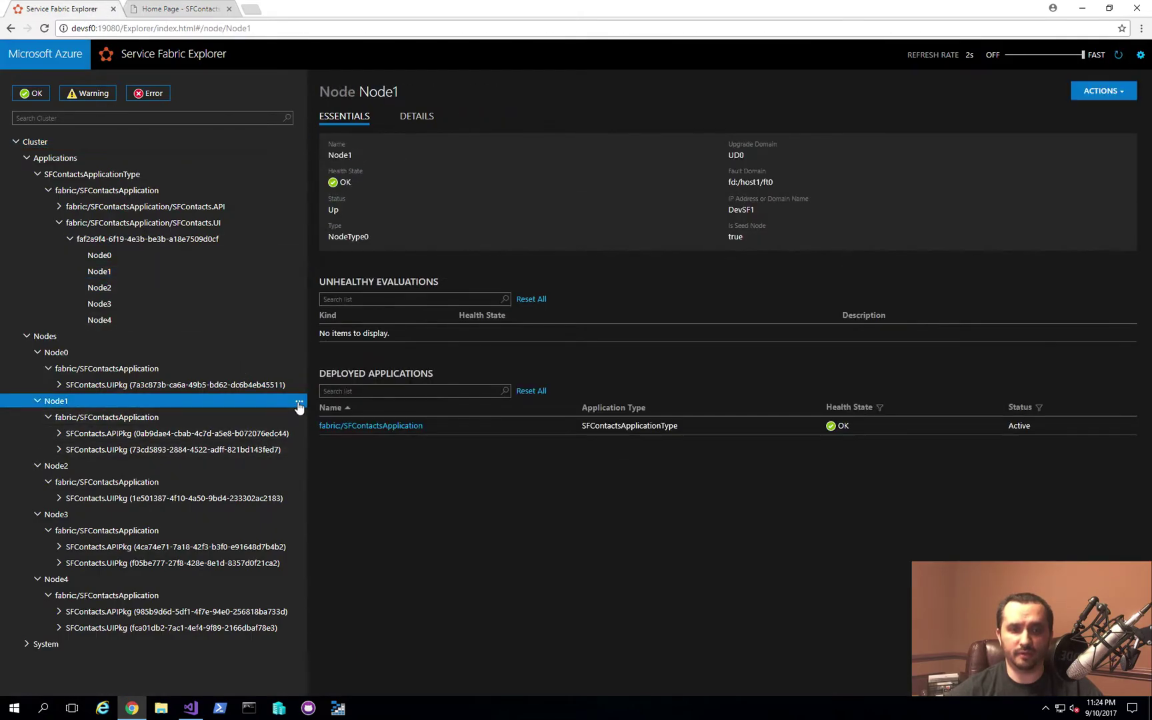
left_click(298, 401)
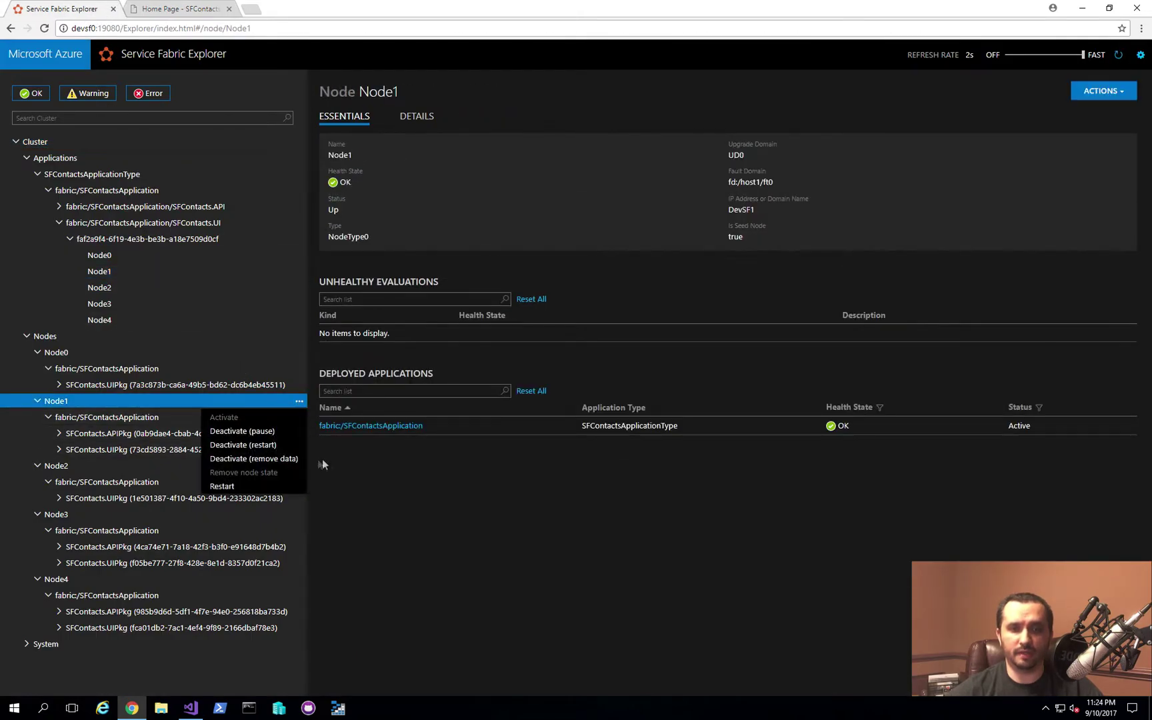
left_click(240, 487)
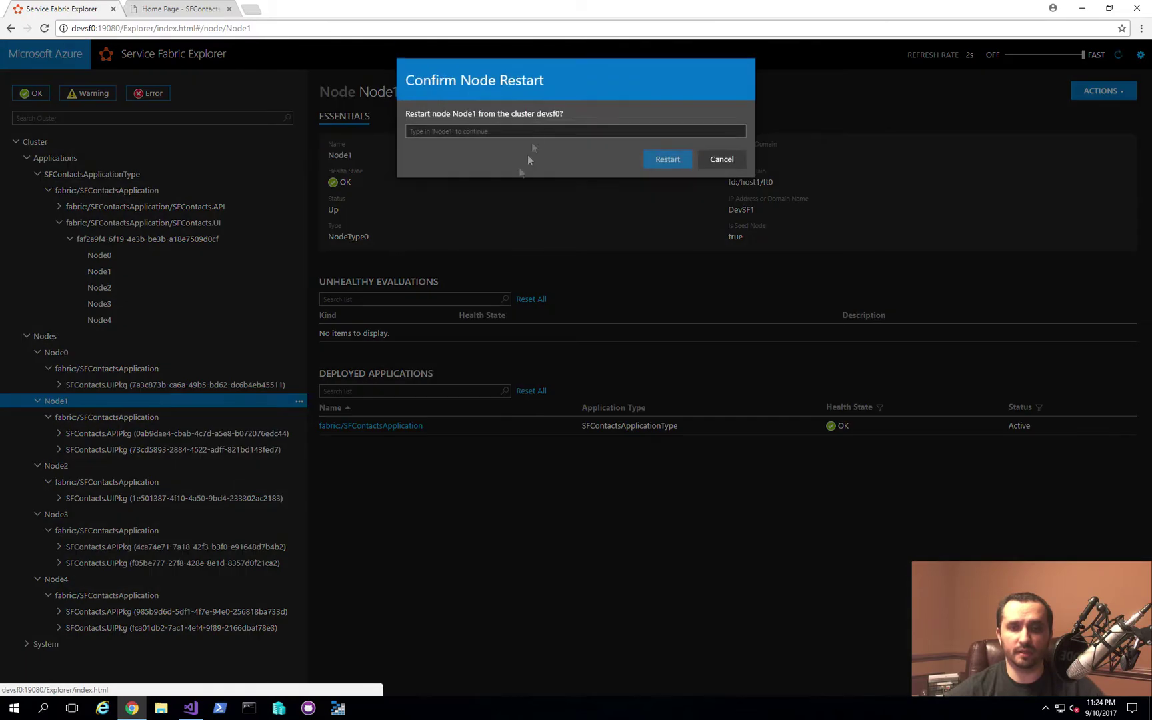
double_click(464, 114)
key("ctrl+c")
left_click(472, 130)
key("ctrl+v")
left_click(667, 158)
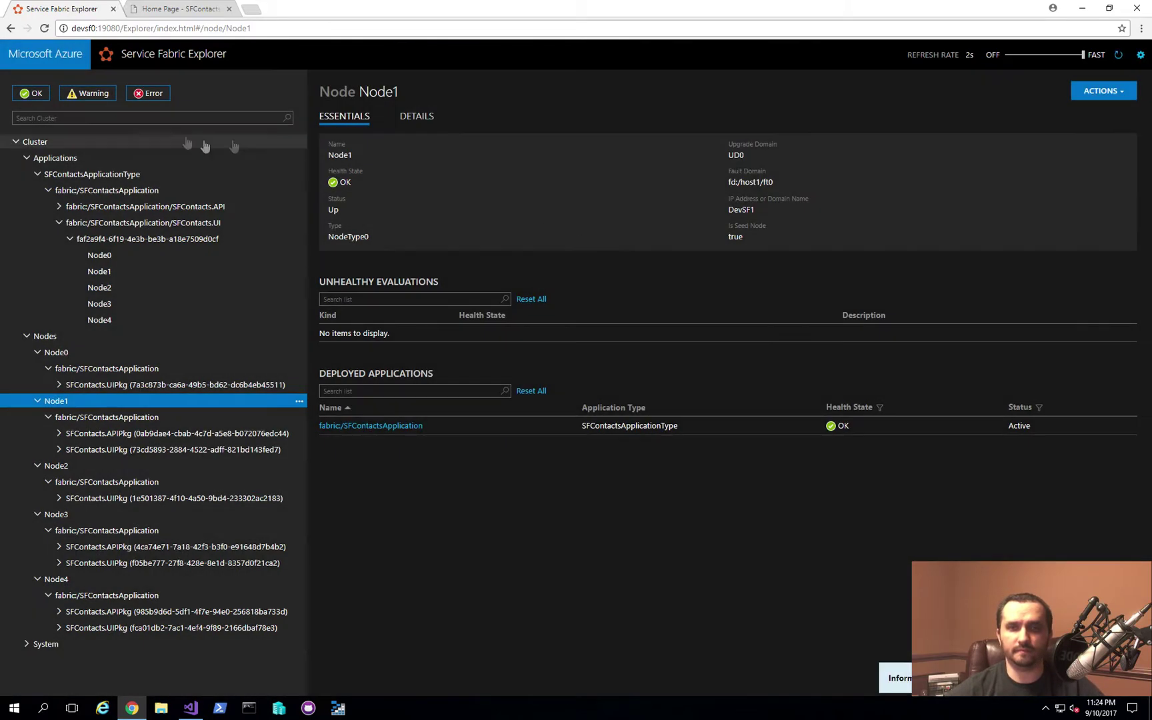
left_click(172, 12)
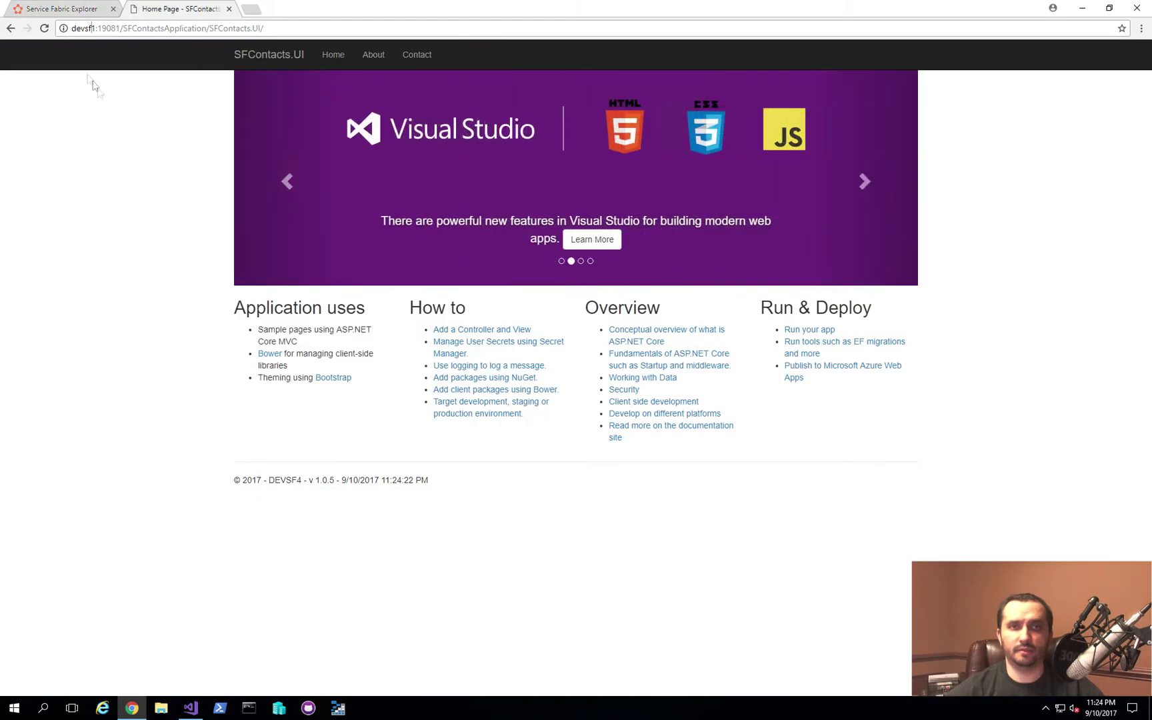
- Reload past ERR_CONNECTION_REFUSED until the home page is served by DEVSF2/DEVSF3 again
left_click(44, 29)
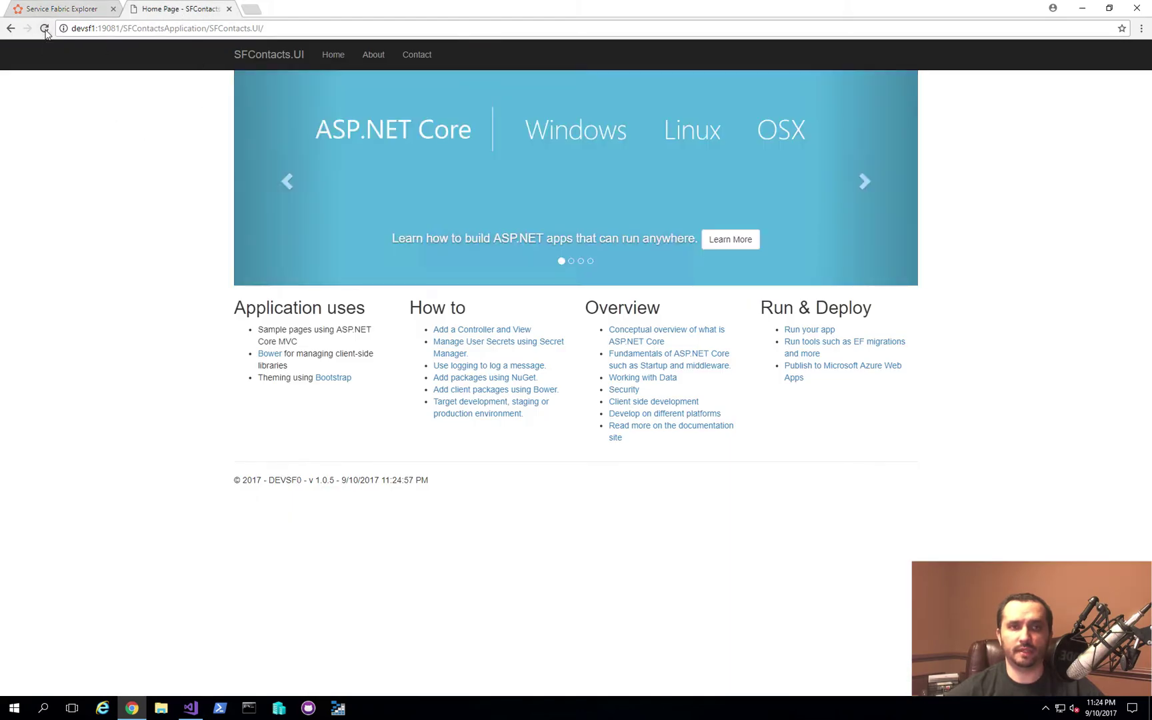
left_click(44, 28)
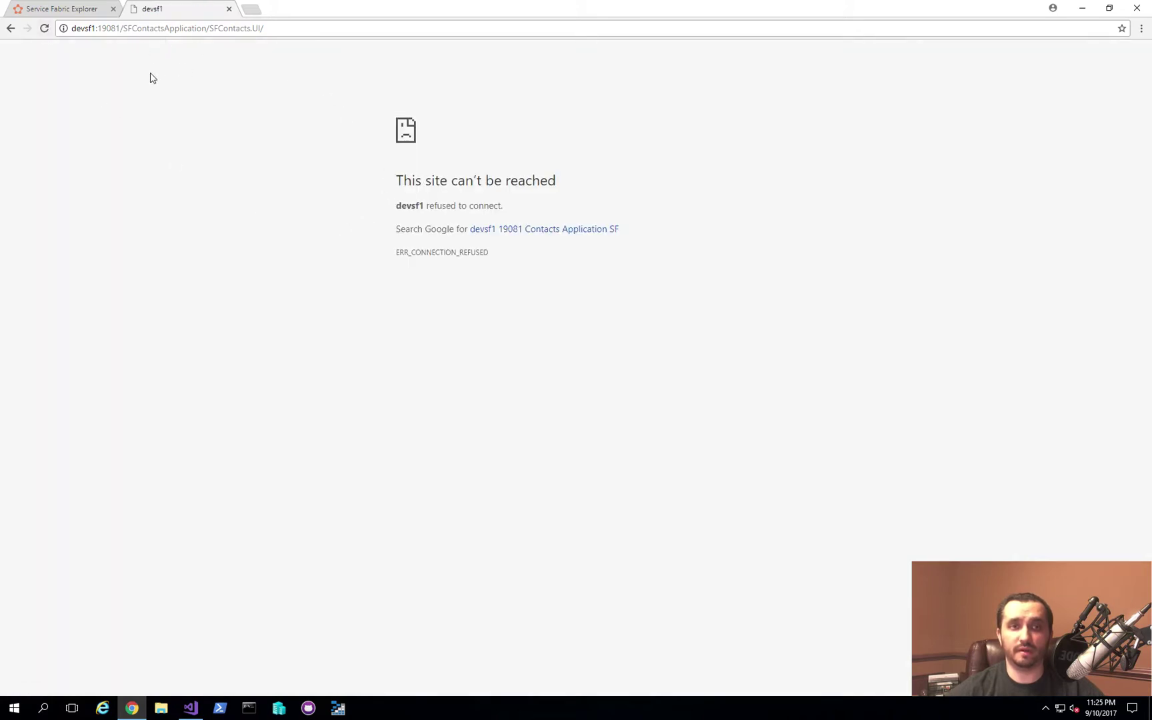
left_click(44, 29)
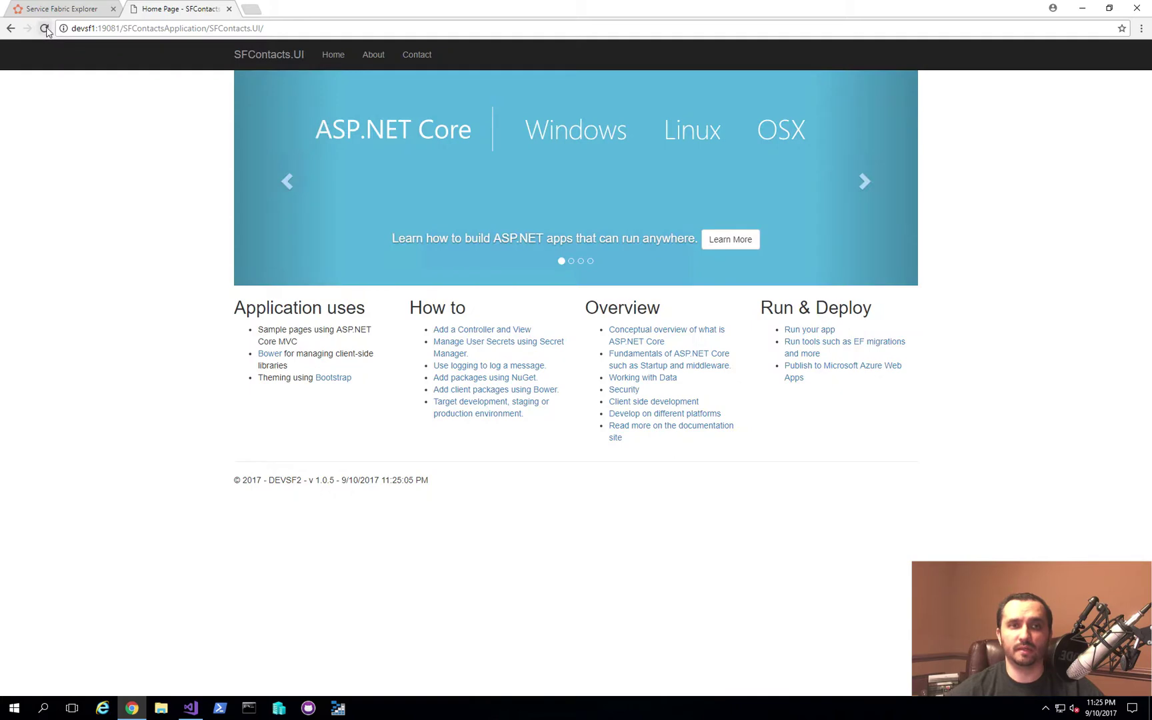
left_click(45, 30)
left_click(45, 29)
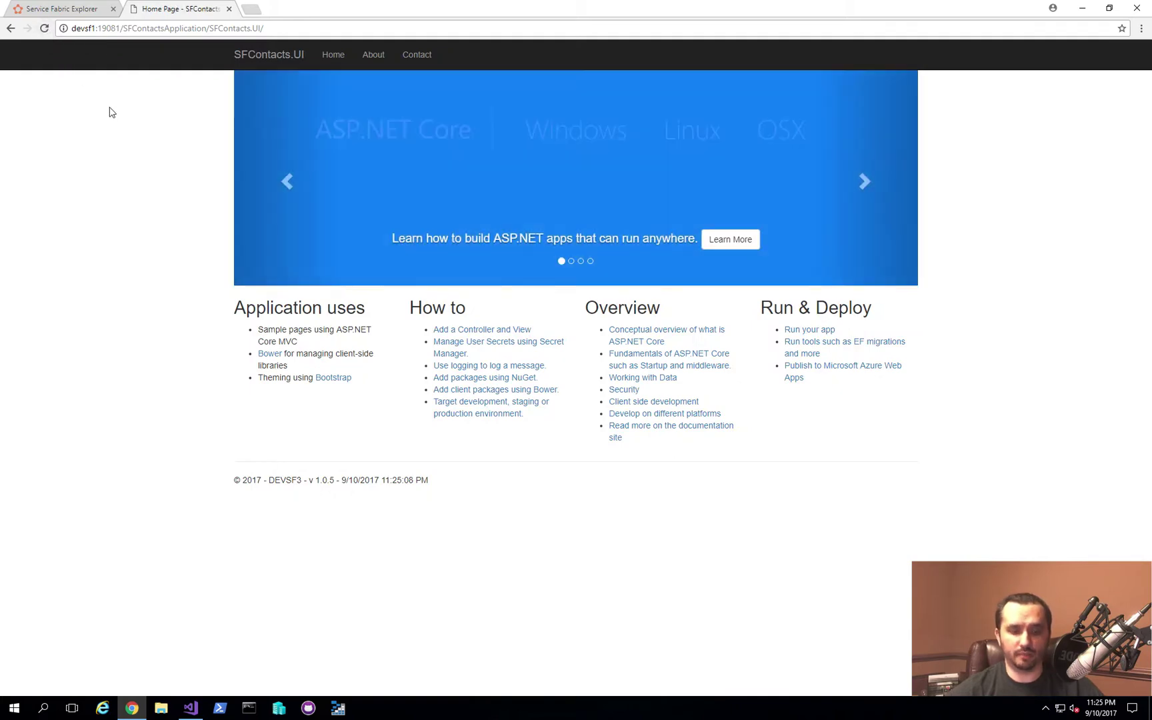
left_click(74, 10)
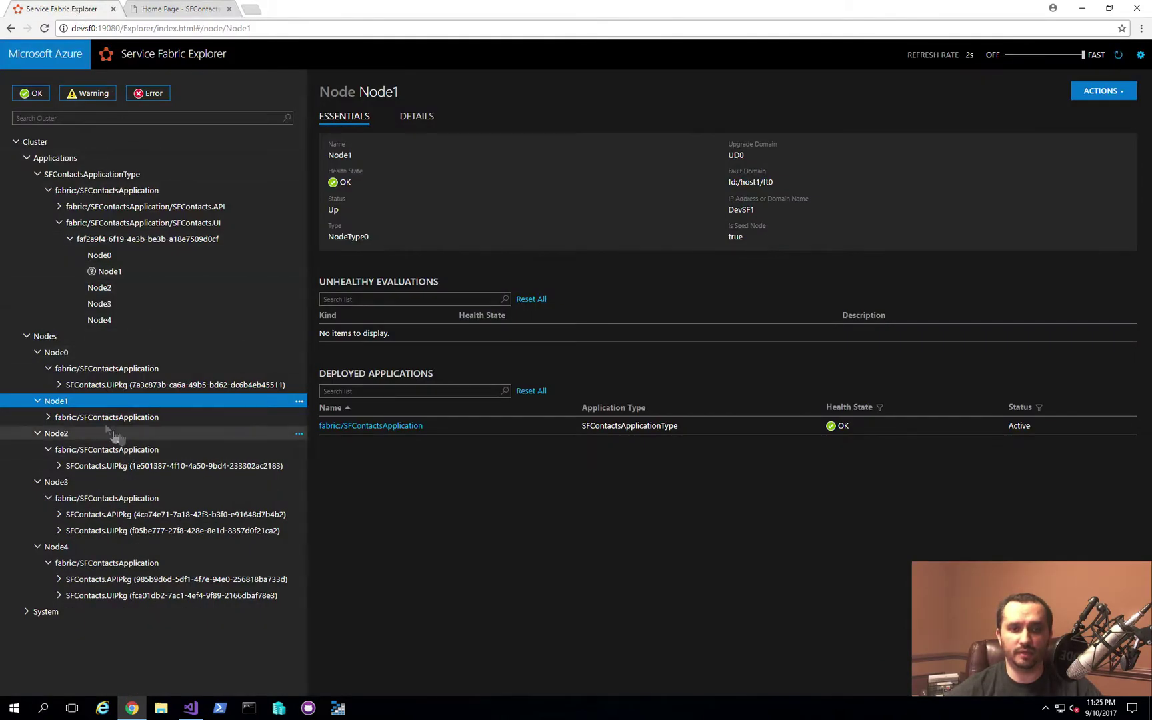
- Expand Node1's SFContactsApplication to show SFContacts.UIPkg deployed, and reload the home page once
left_click(48, 417)
left_click(59, 434)
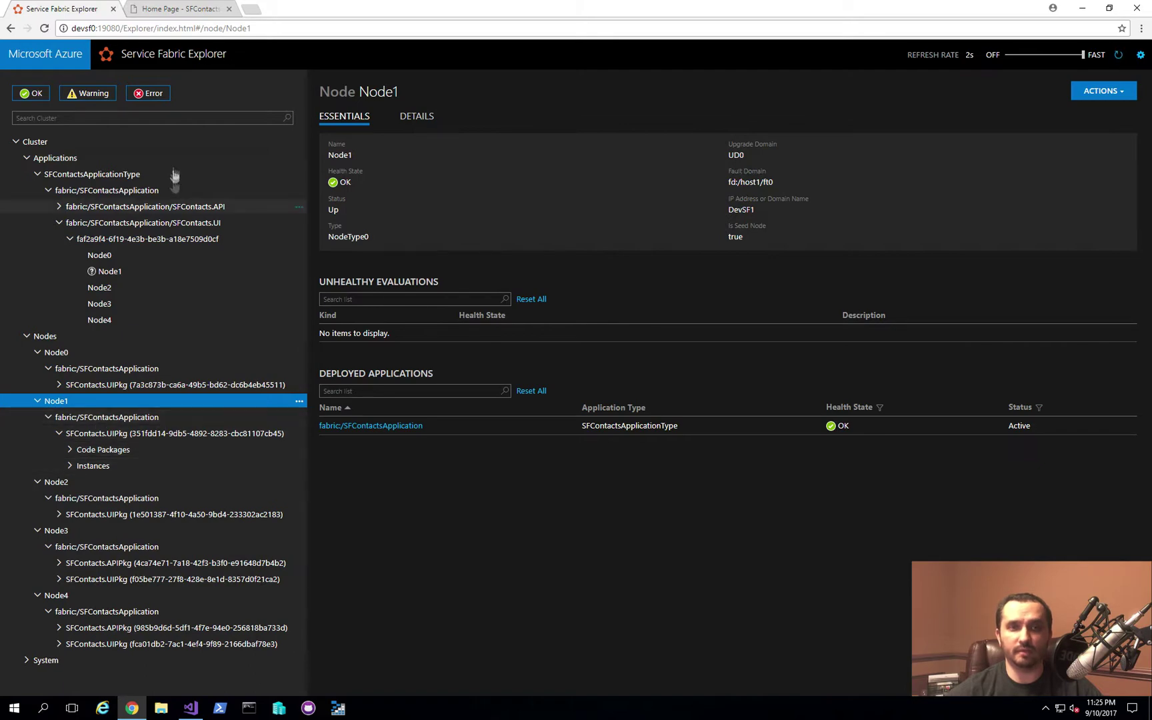
left_click(172, 10)
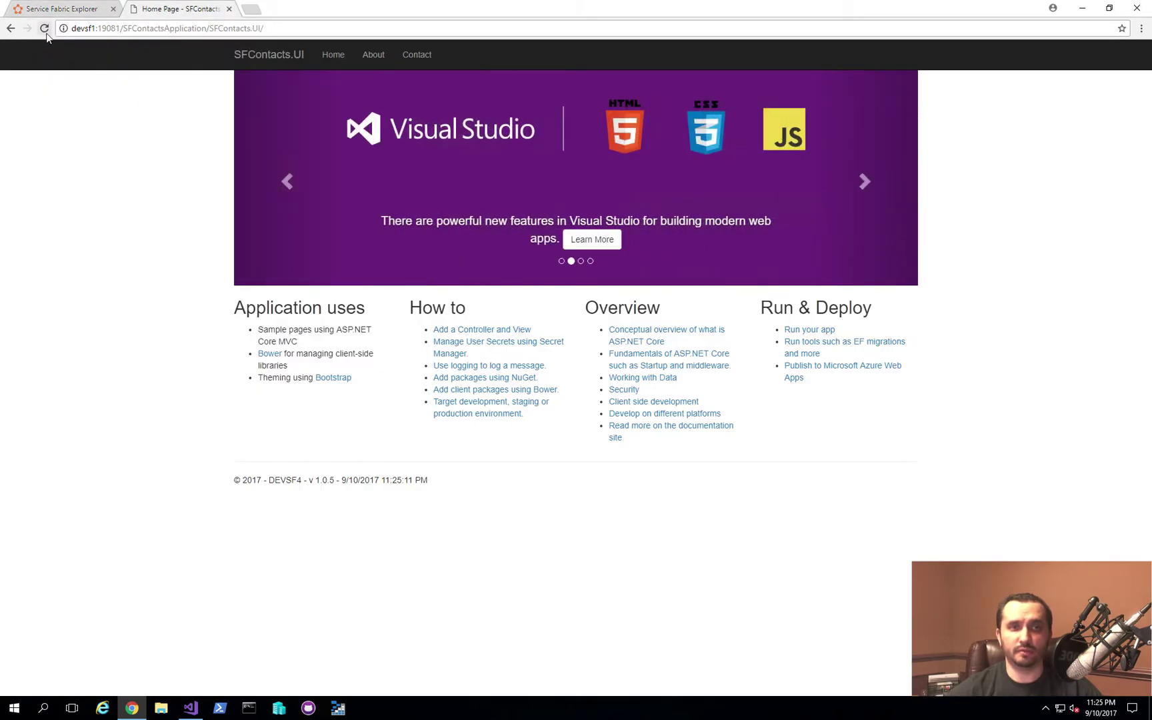
left_click(45, 32)
left_click(62, 10)
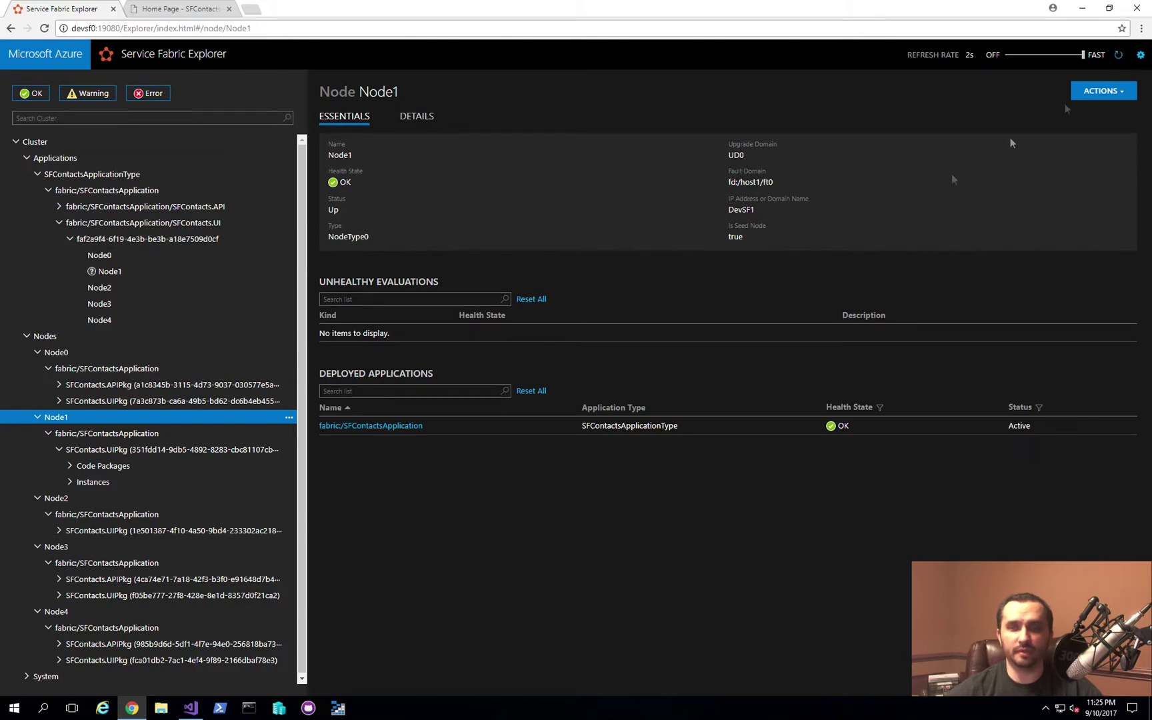
- Close the browser and open PowerShell as Administrator, moved toward the screen centre
left_click(1081, 8)
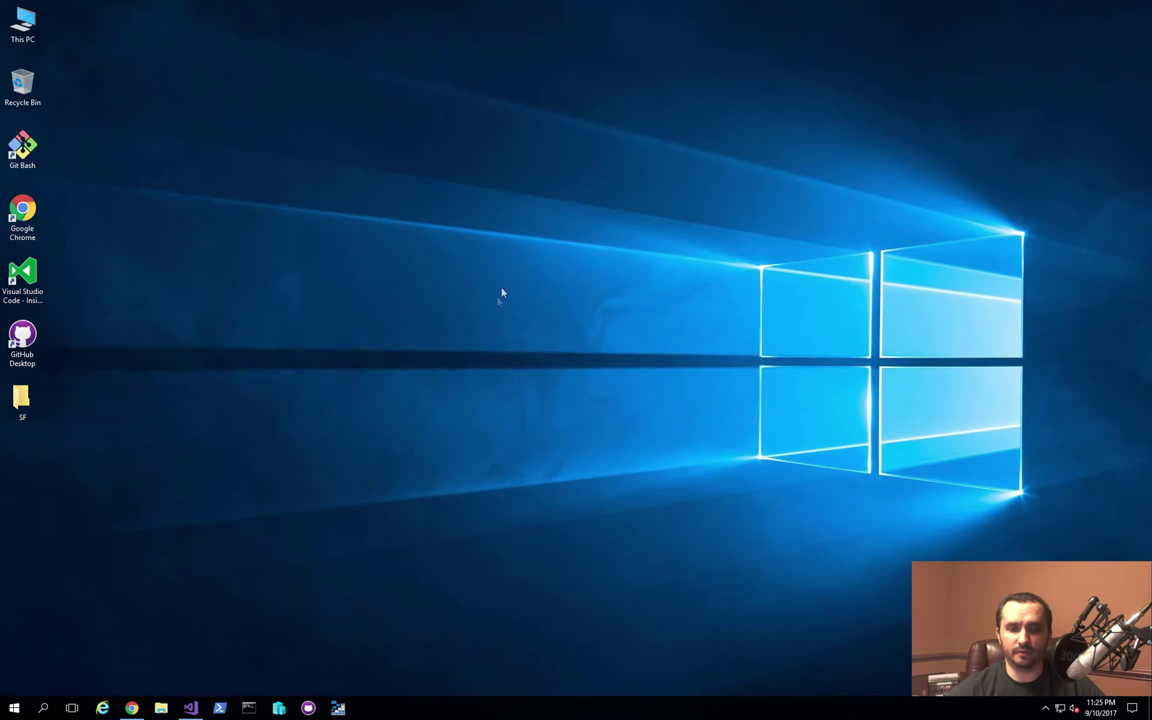
left_click(219, 708)
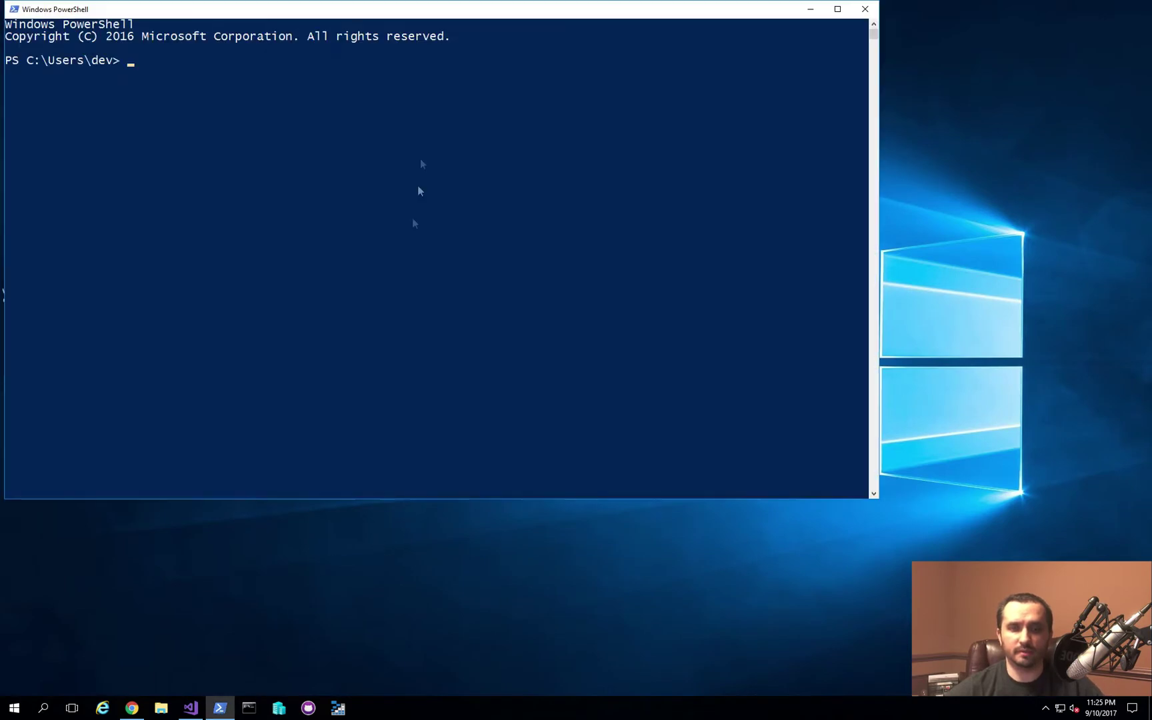
left_click_drag(279, 14, 404, 75)
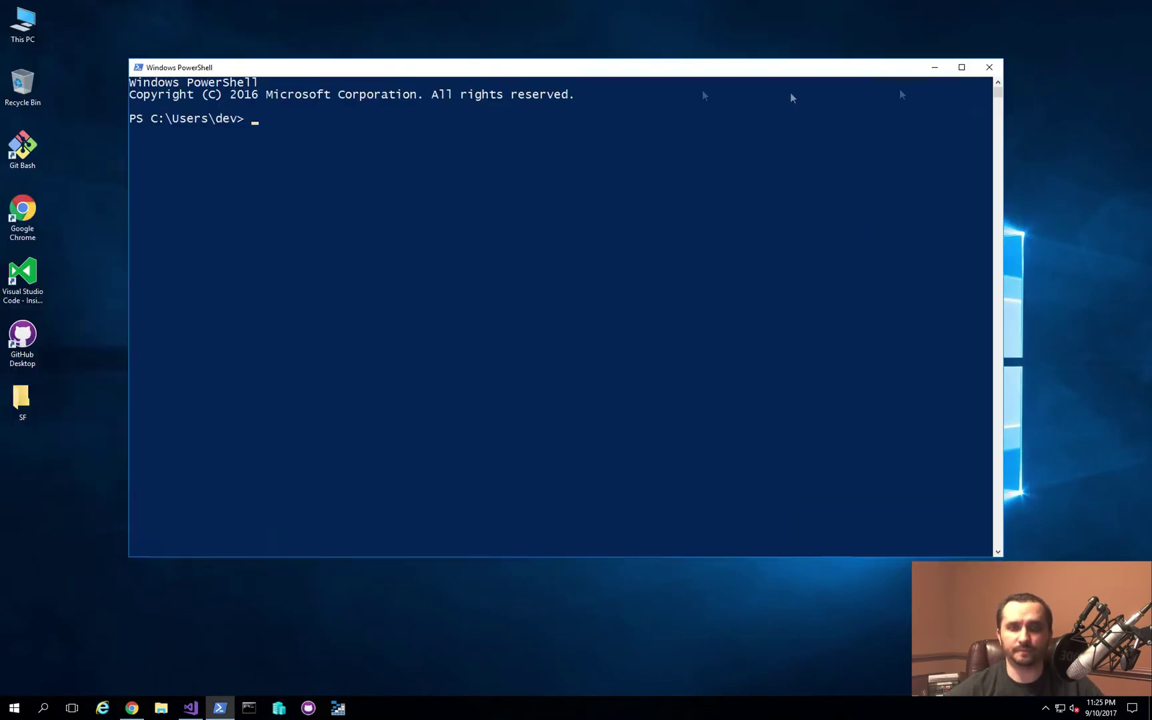
left_click(988, 69)
left_click(220, 708, "ctrl+shift")
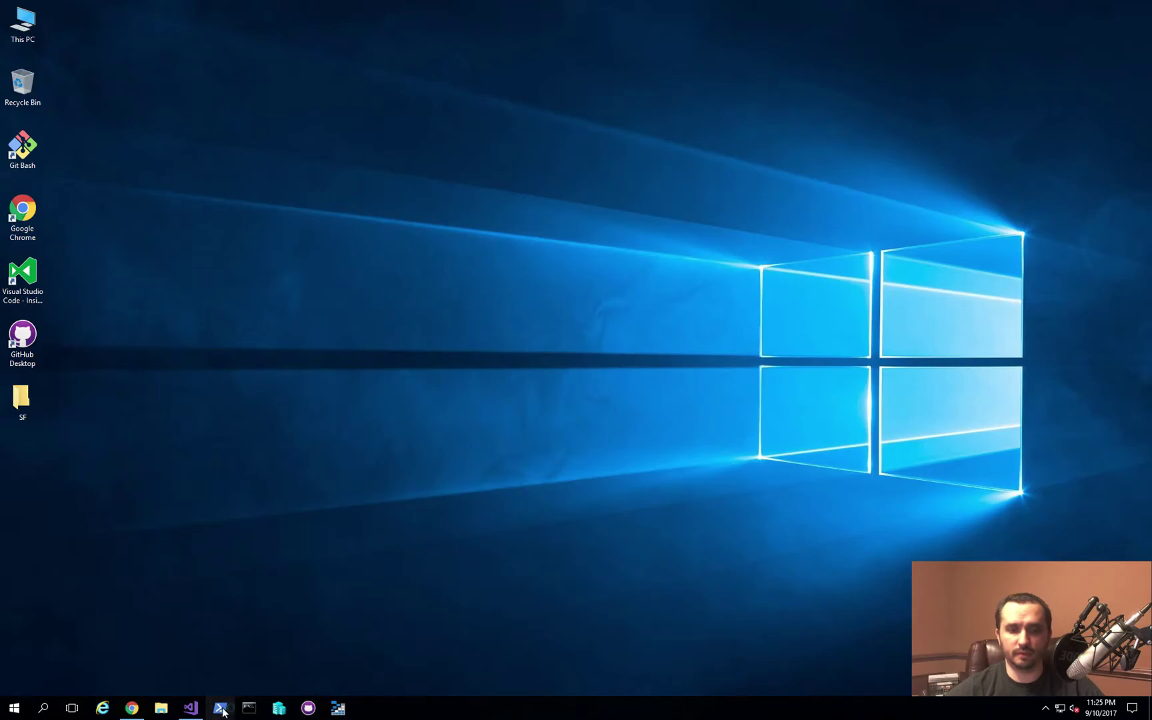
left_click(548, 432)
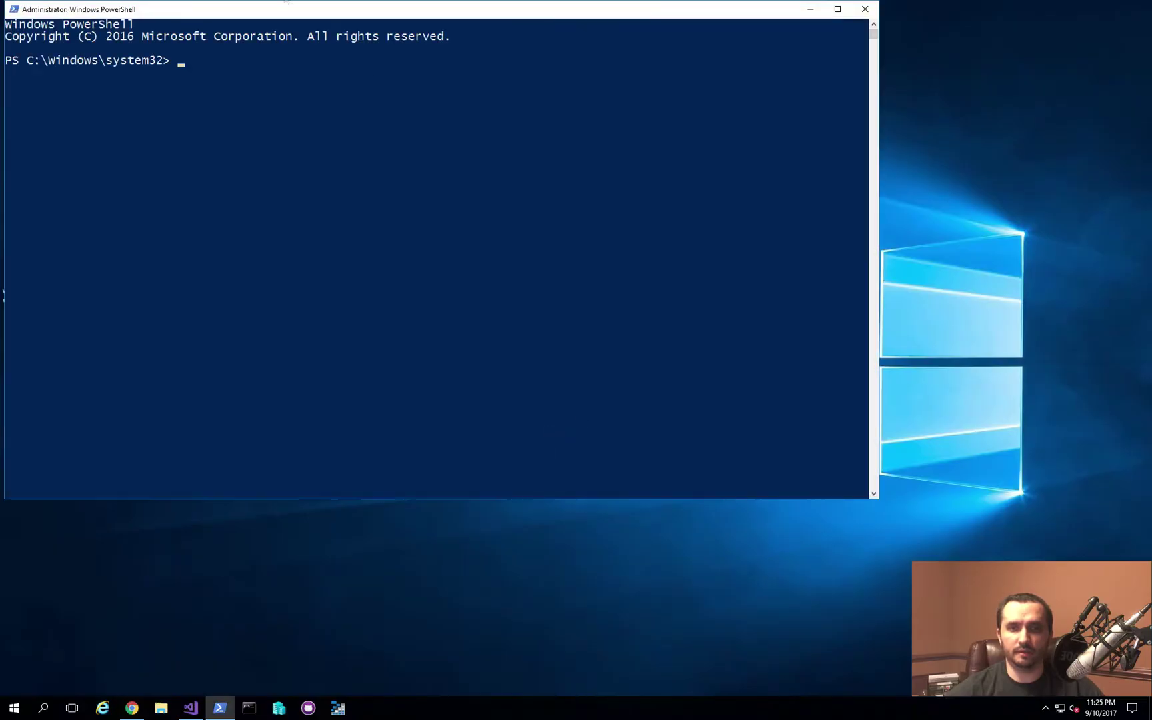
left_click_drag(297, 14, 439, 90)
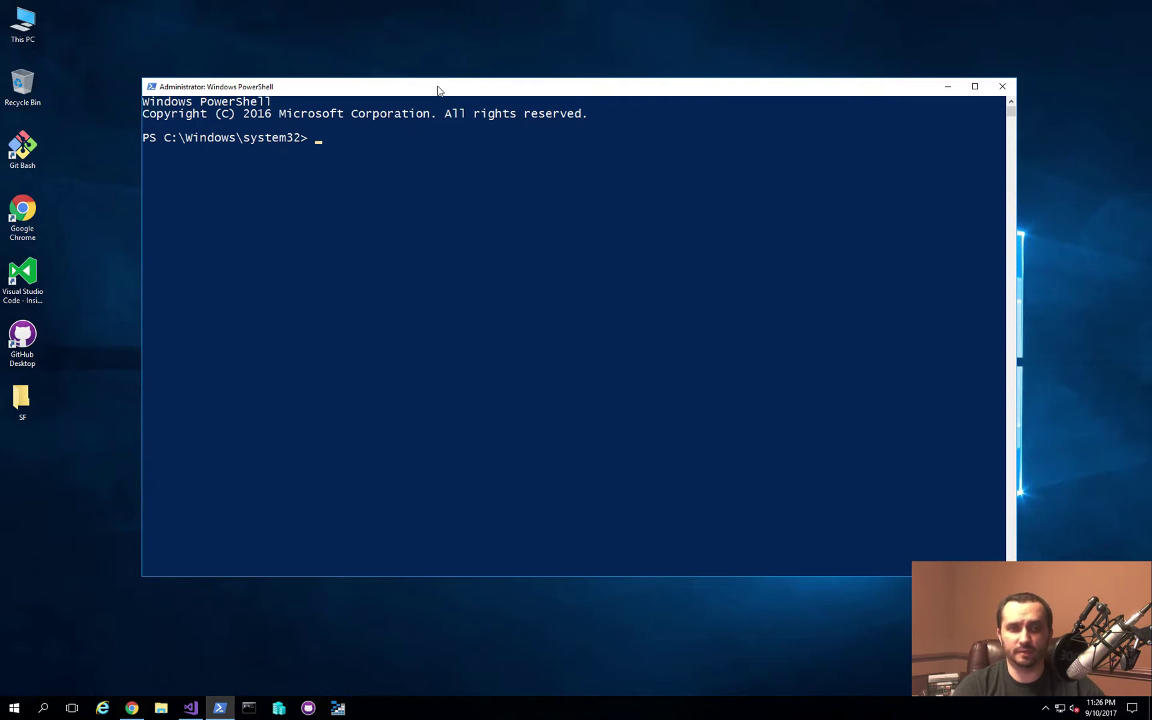
- Confirm nslookup devsf fails, then Enter-PSSession to dc with the administrator credentials and clear the screen
type("nslookup")
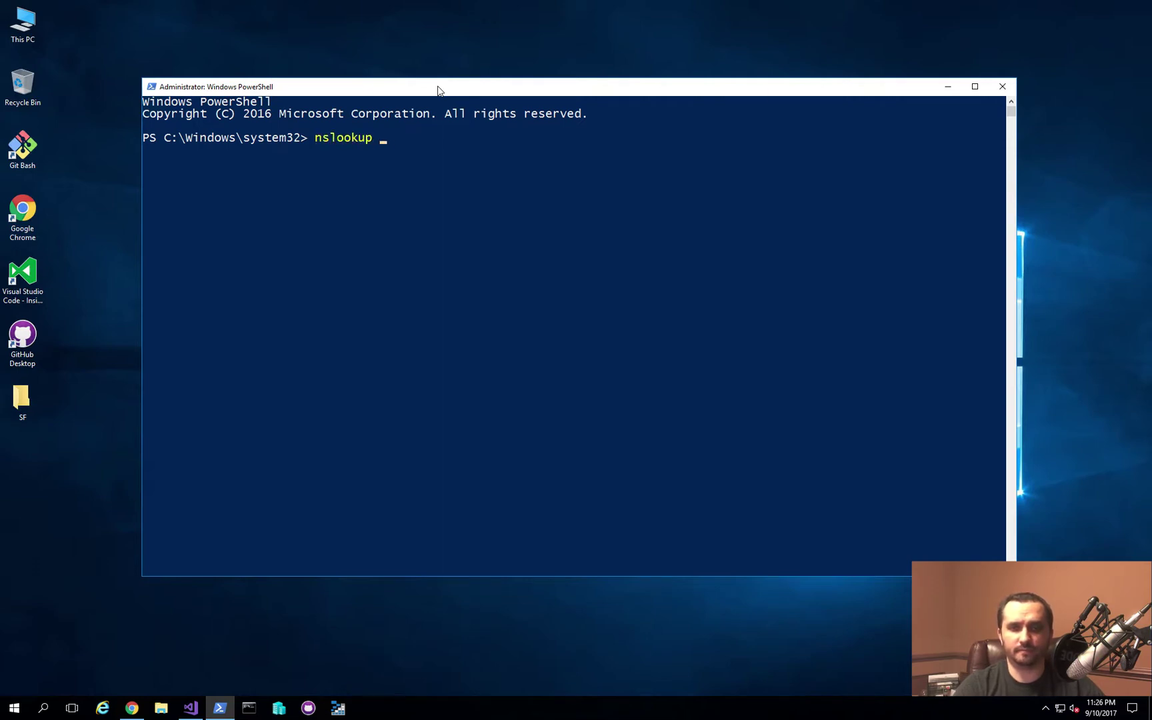
type(" devsf")
key("Return")
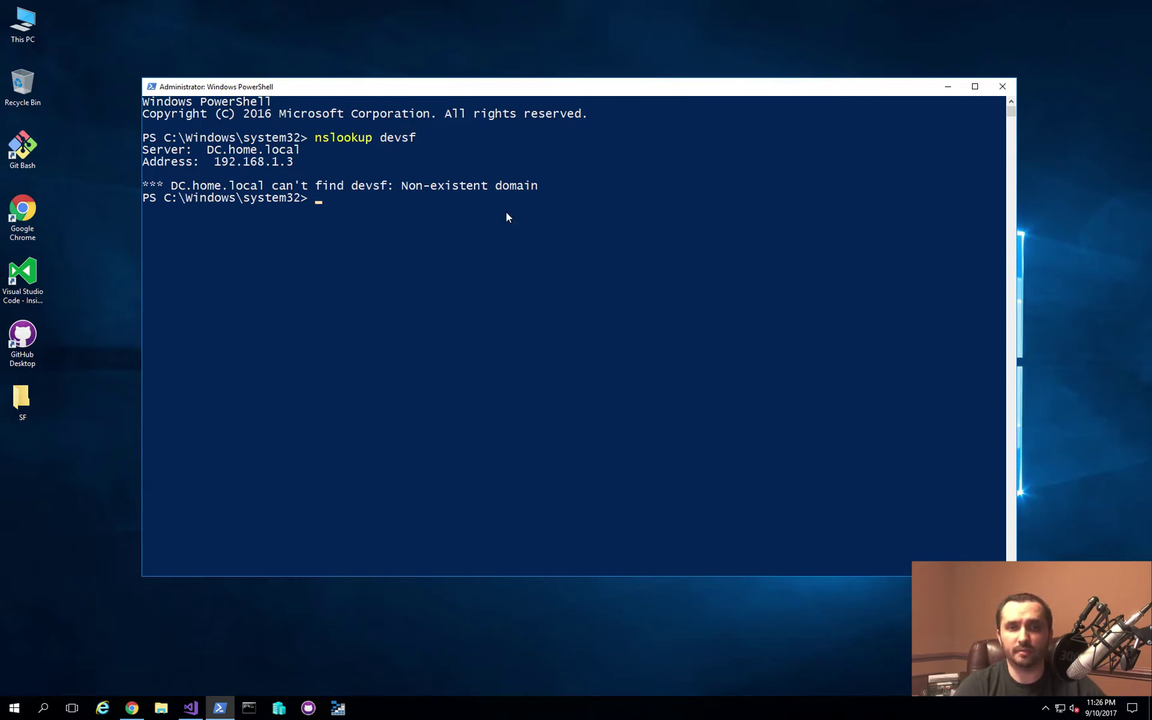
type("enter-psse")
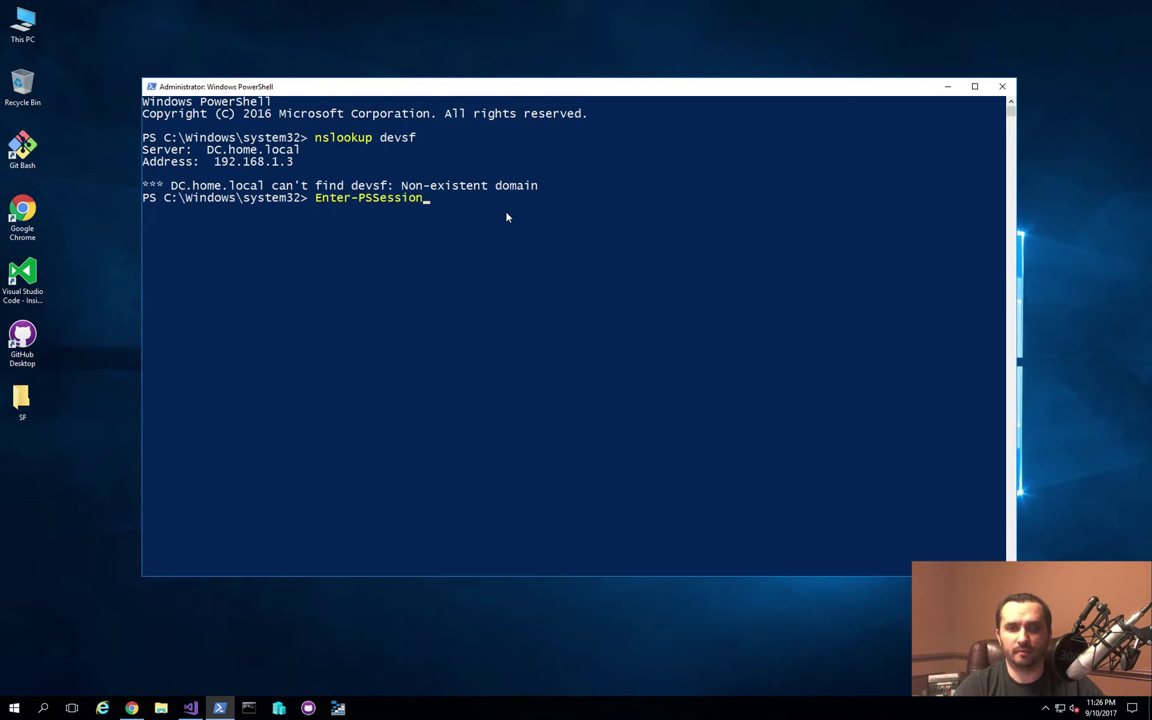
type("dc -Credential")
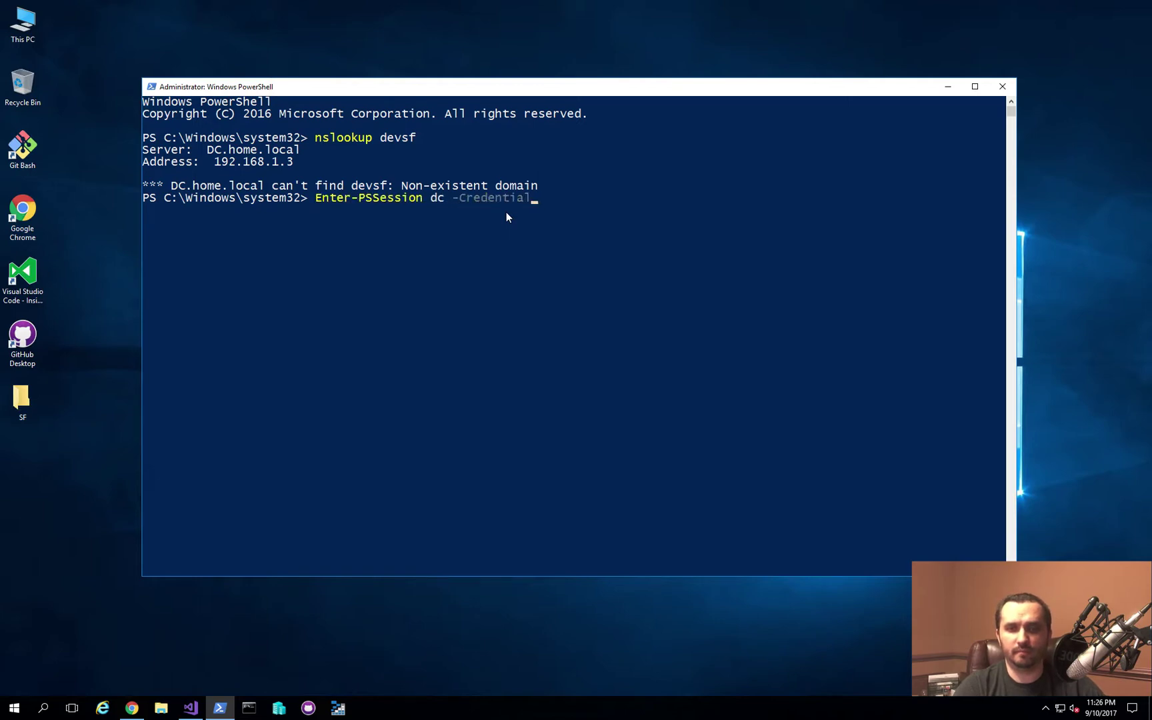
type(" home\\administ")
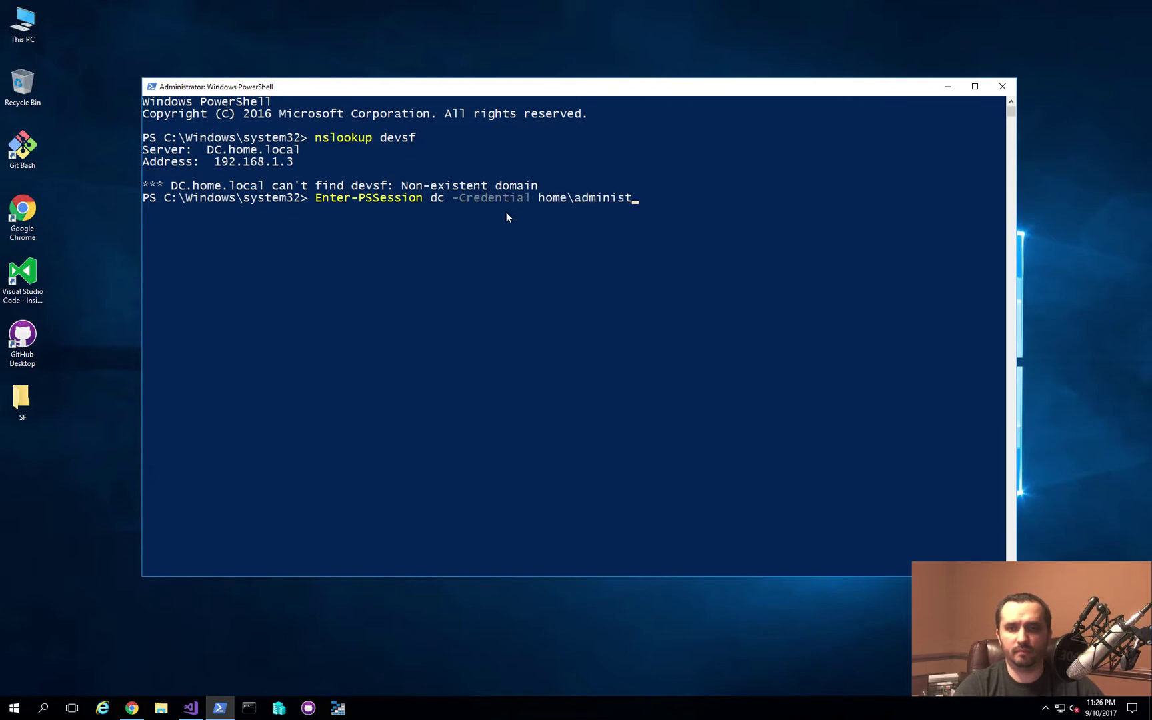
type("rator")
key("Return")
type("********")
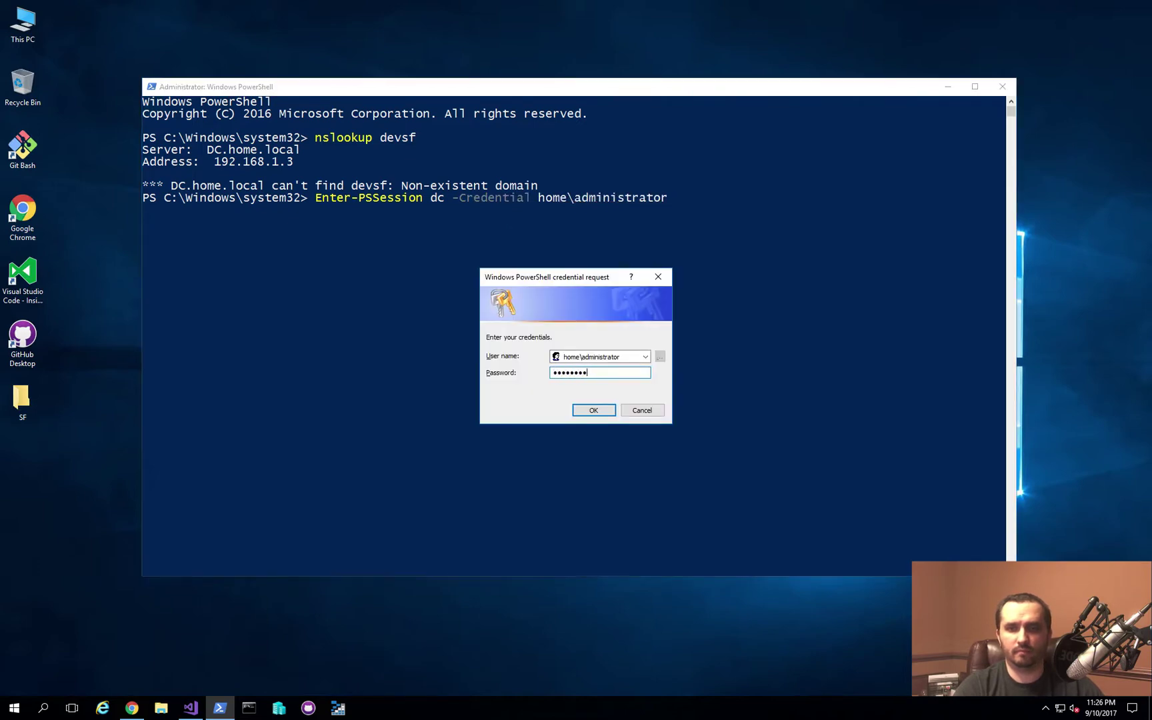
key("Return")
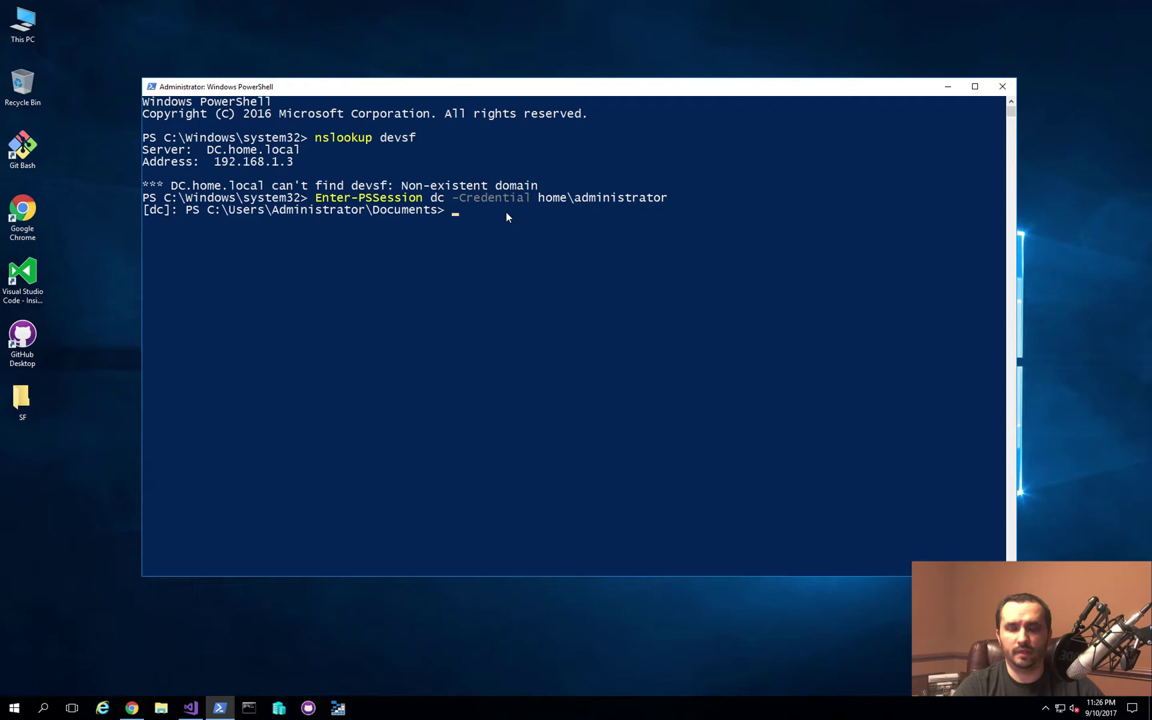
type("cls")
key("Return")
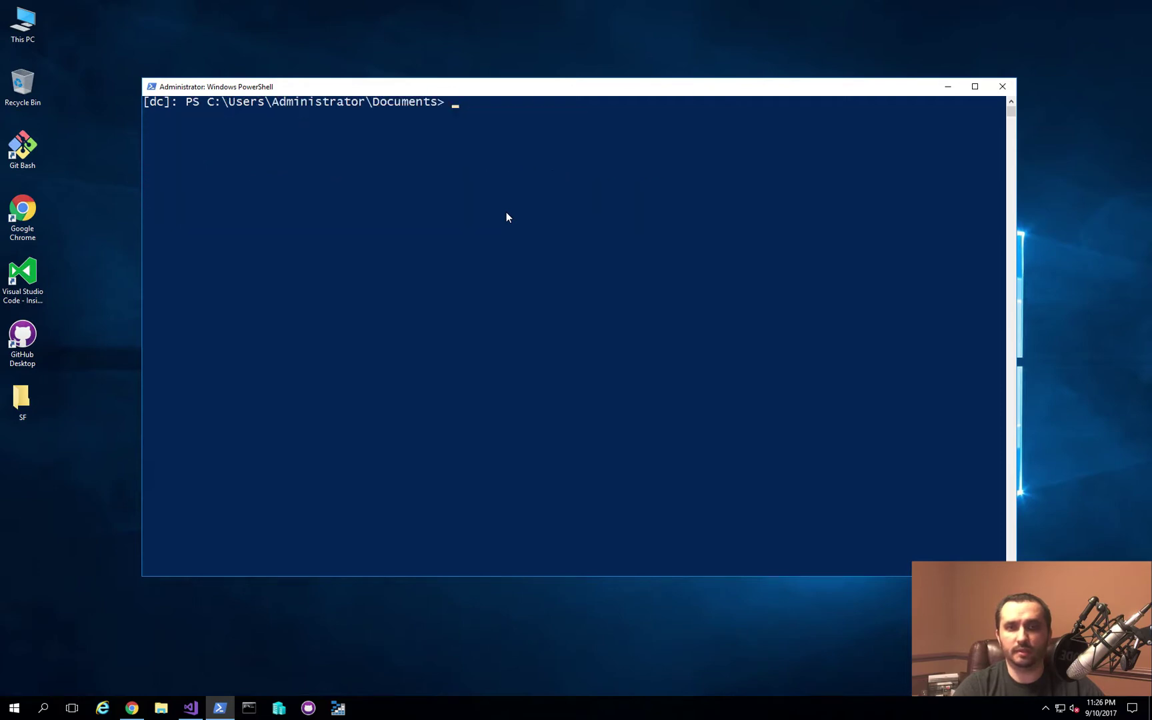
- Start the Add-DnsServerResourceRecordA command at the dc prompt
type("d")
key("BackSpace")
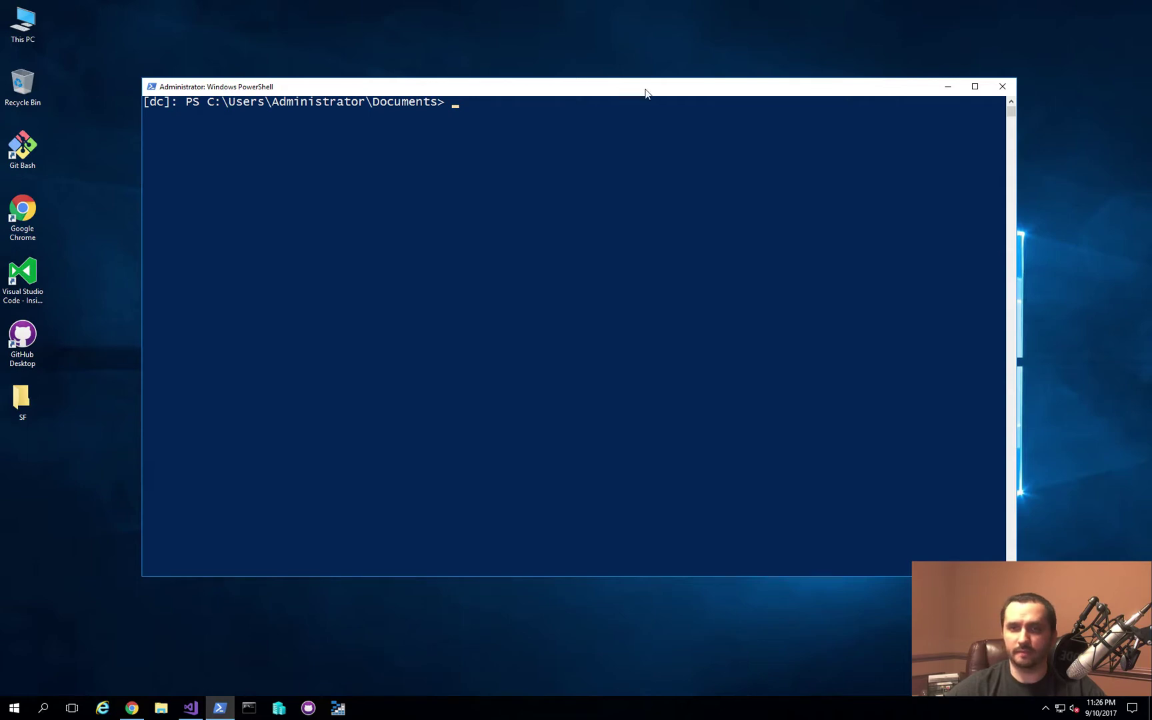
type("add-")
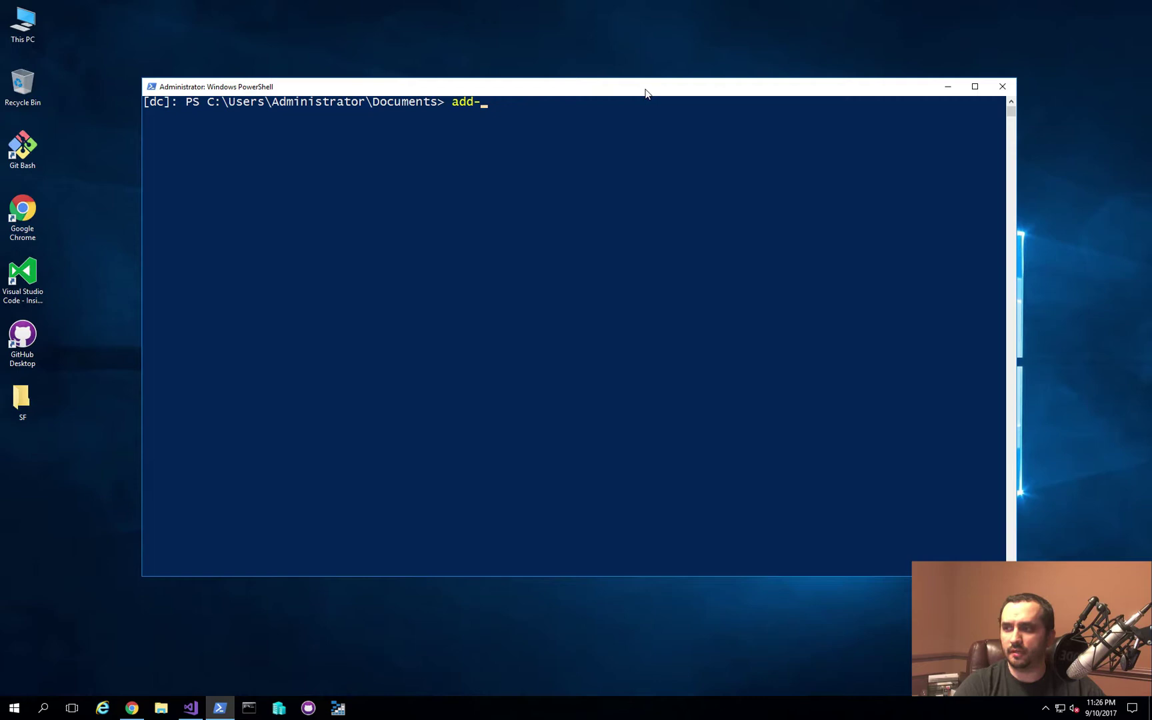
type("dnsserv")
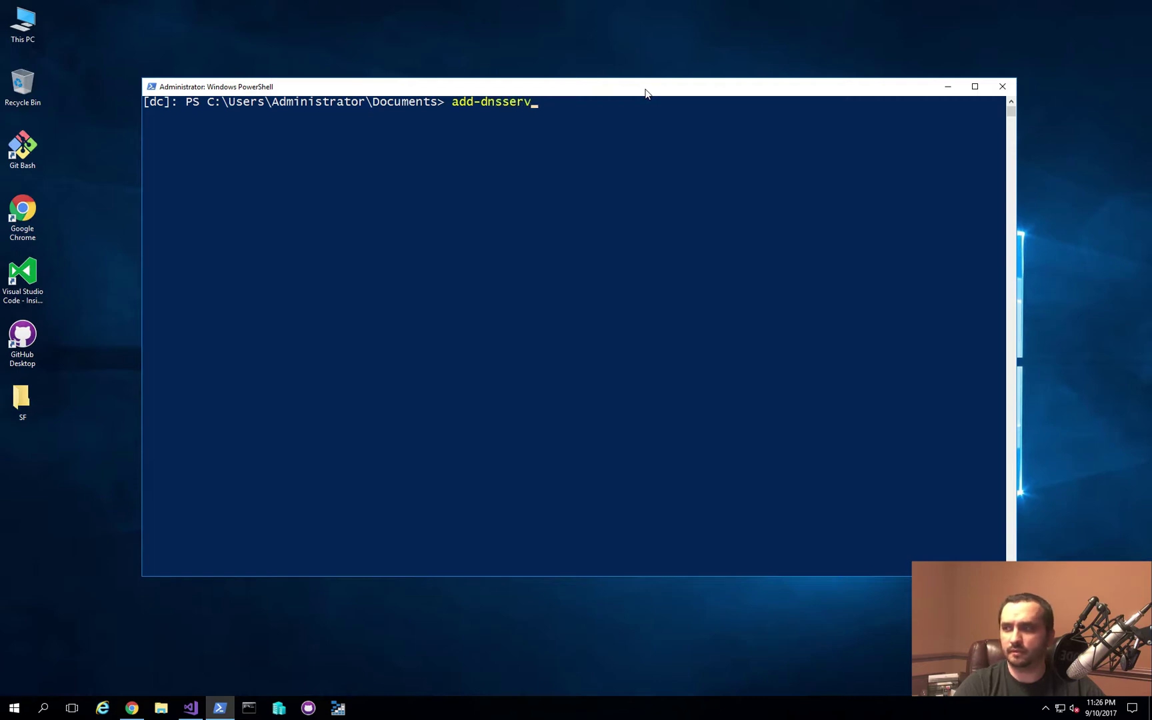
key("BackSpace")
type("ve")
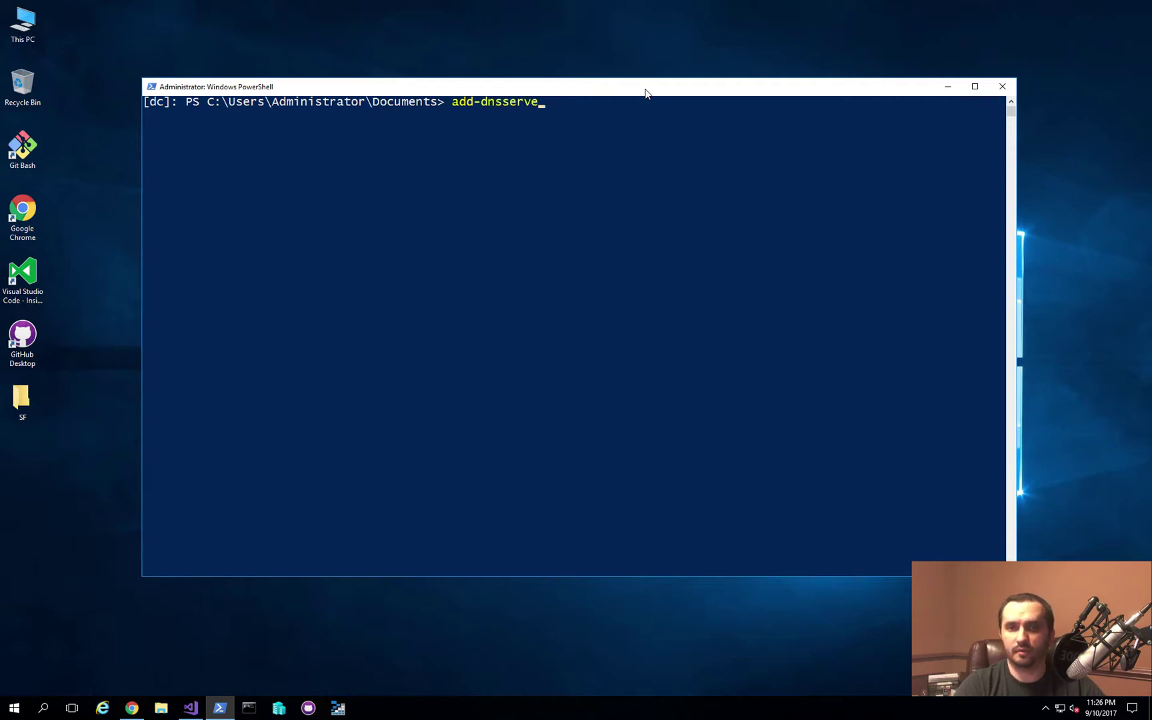
type("rresorucer")
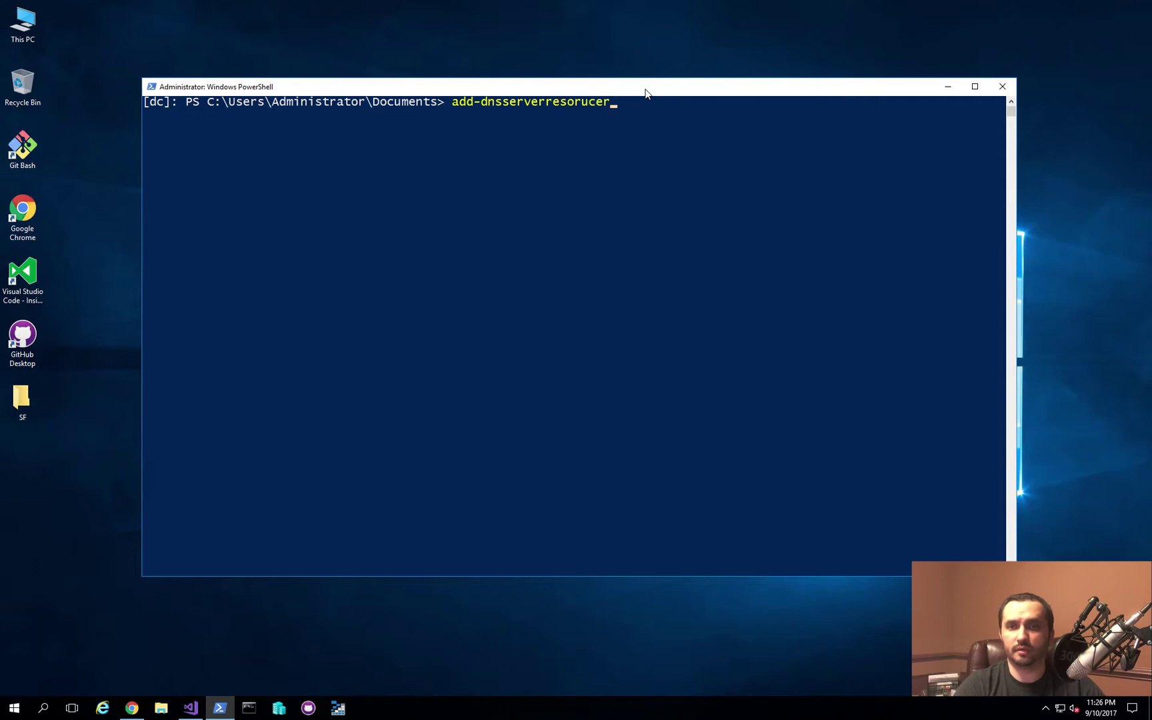
key("BackSpace")
key("BackSpace")
key("BackSpace")
key("BackSpace")
type("urcerecorda")
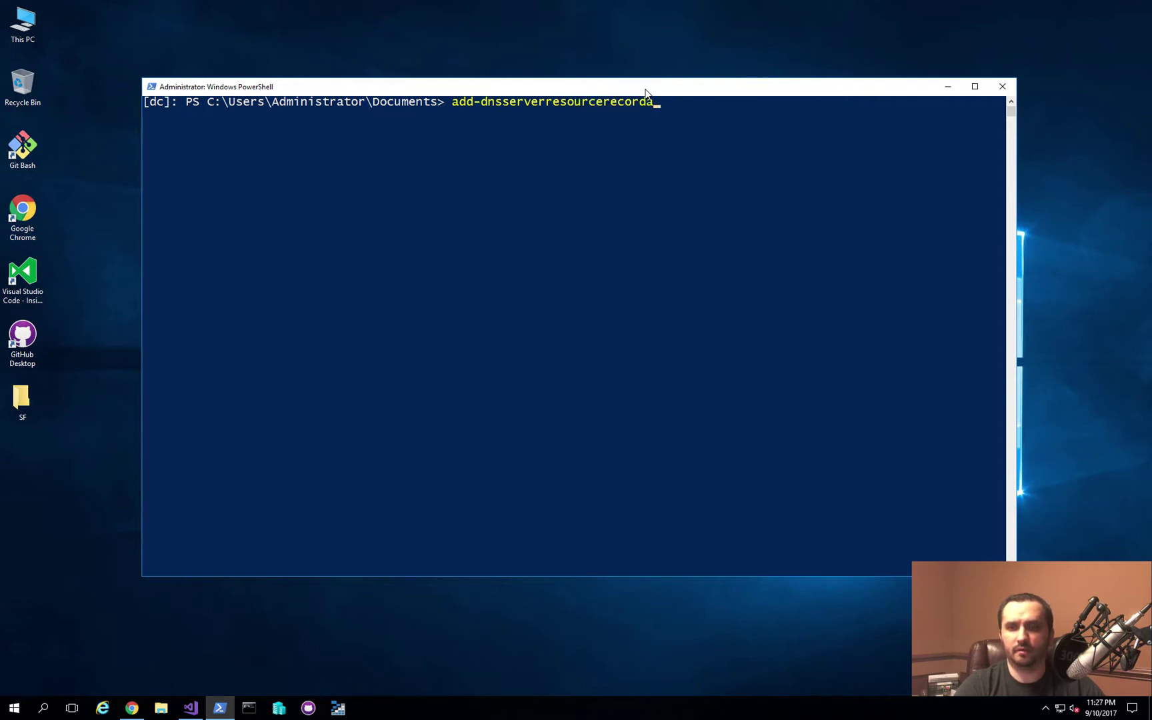
key("Tab")
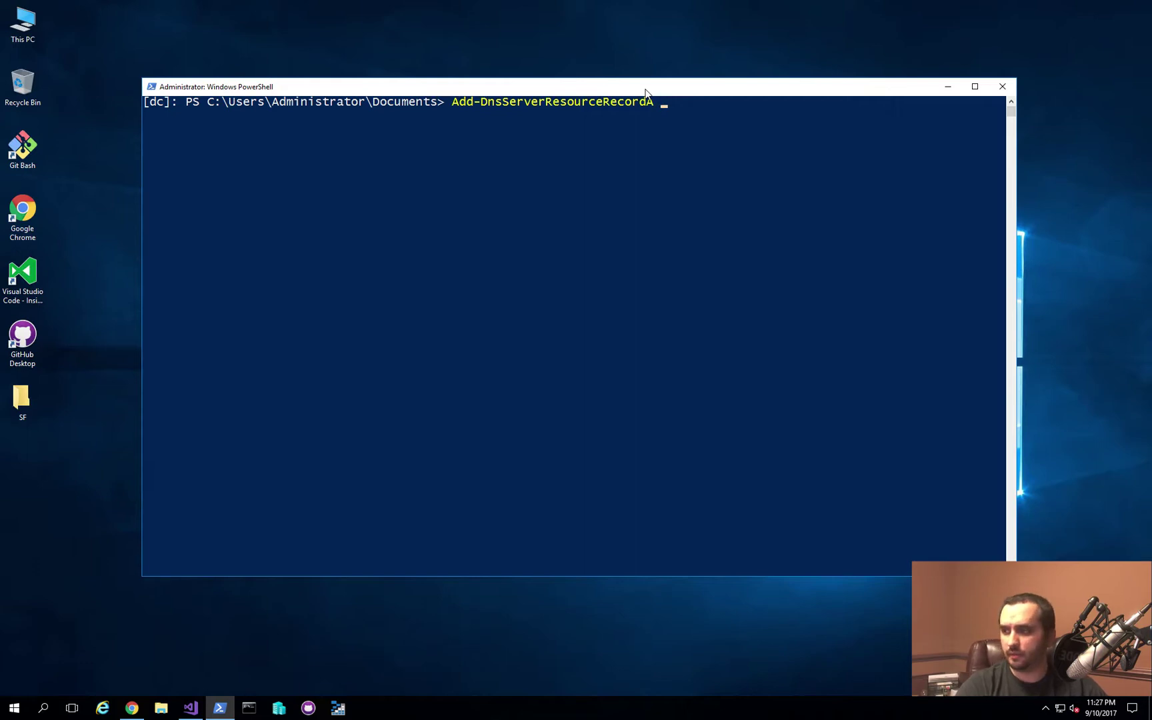
- Run it with -Name devsf, -ZoneName home.local, -IPv4Address 192.168.1.230, -TimeToLive 01:00:00
type("-na")
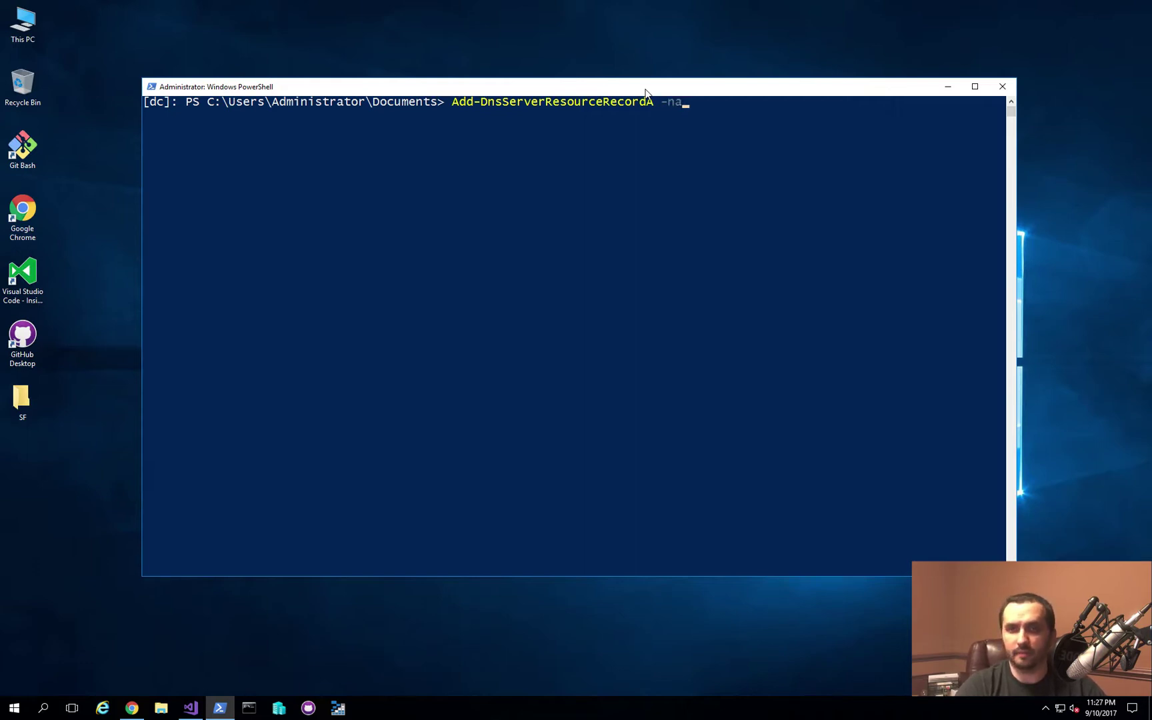
key("Tab")
type("\"")
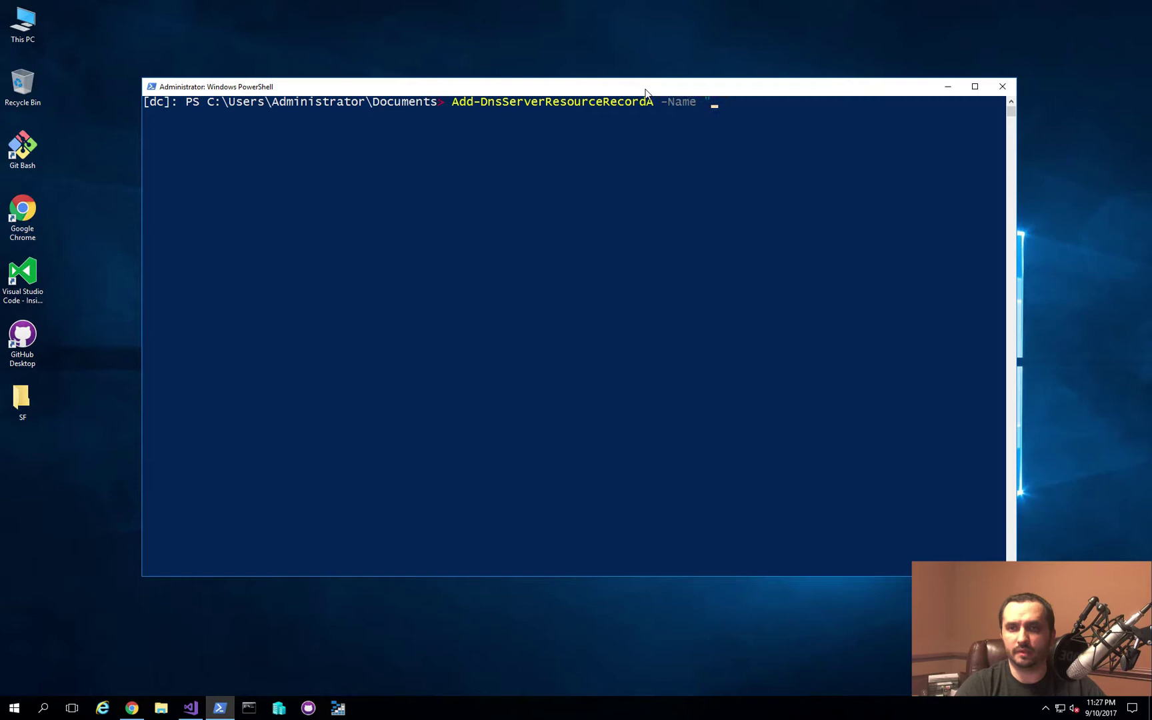
type("devsf\"")
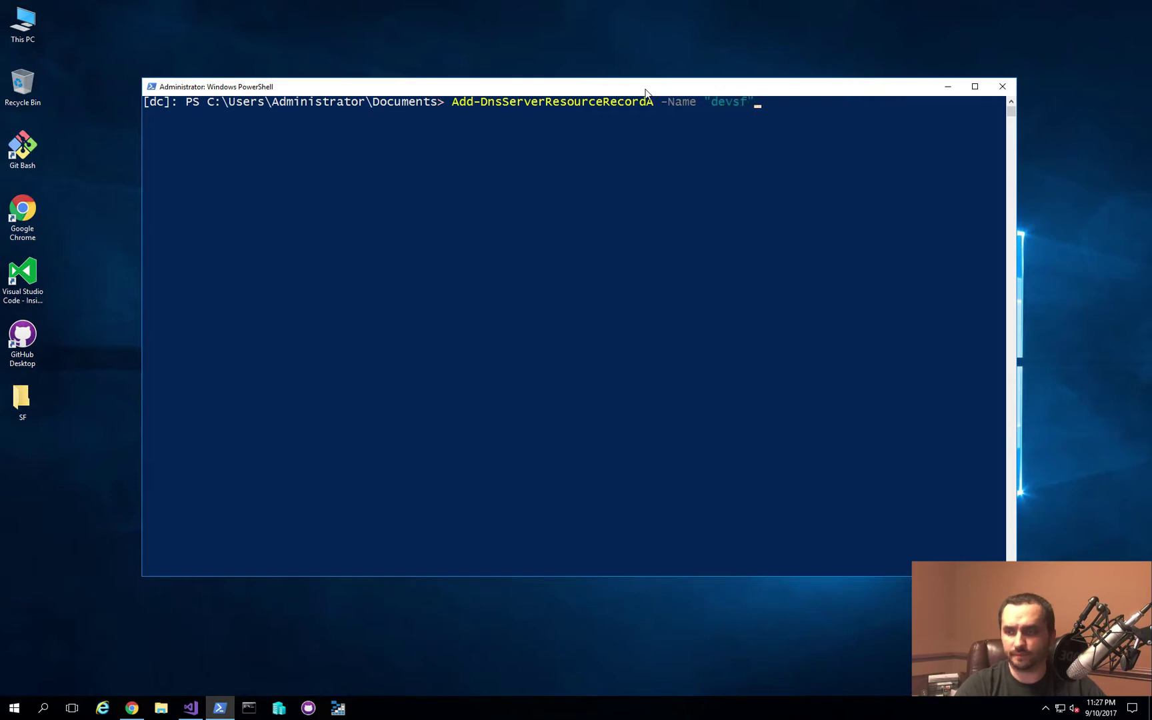
type(" -zon")
key("Tab")
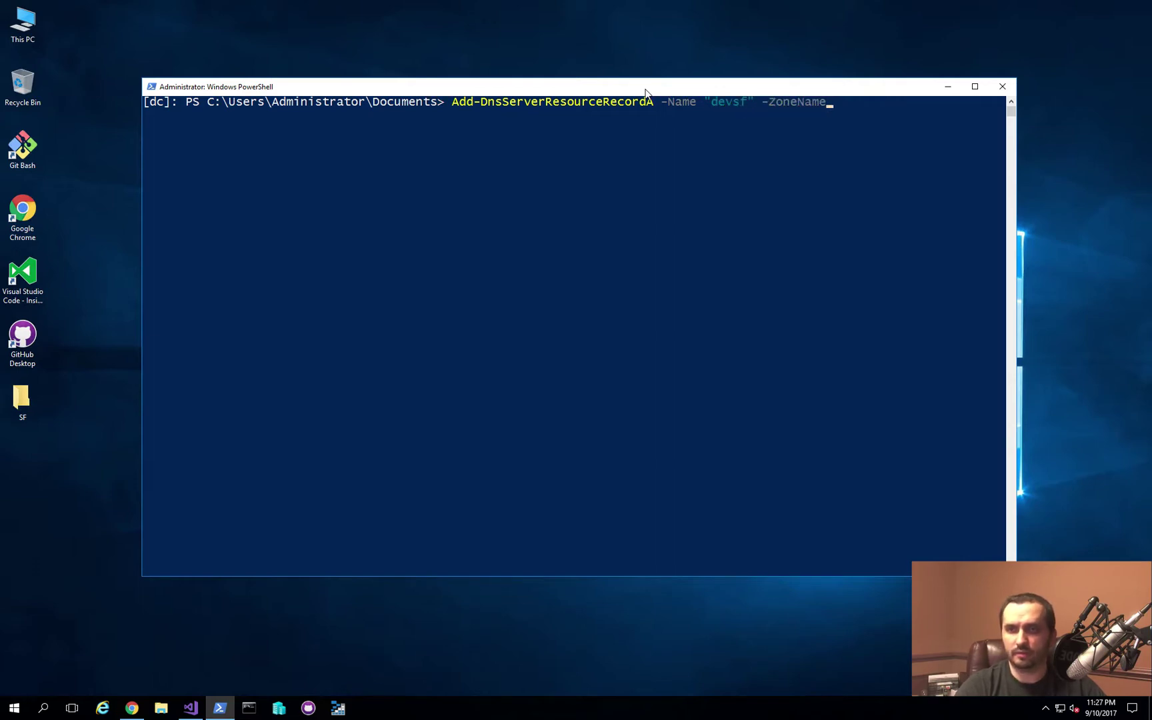
type("\"home.local\"")
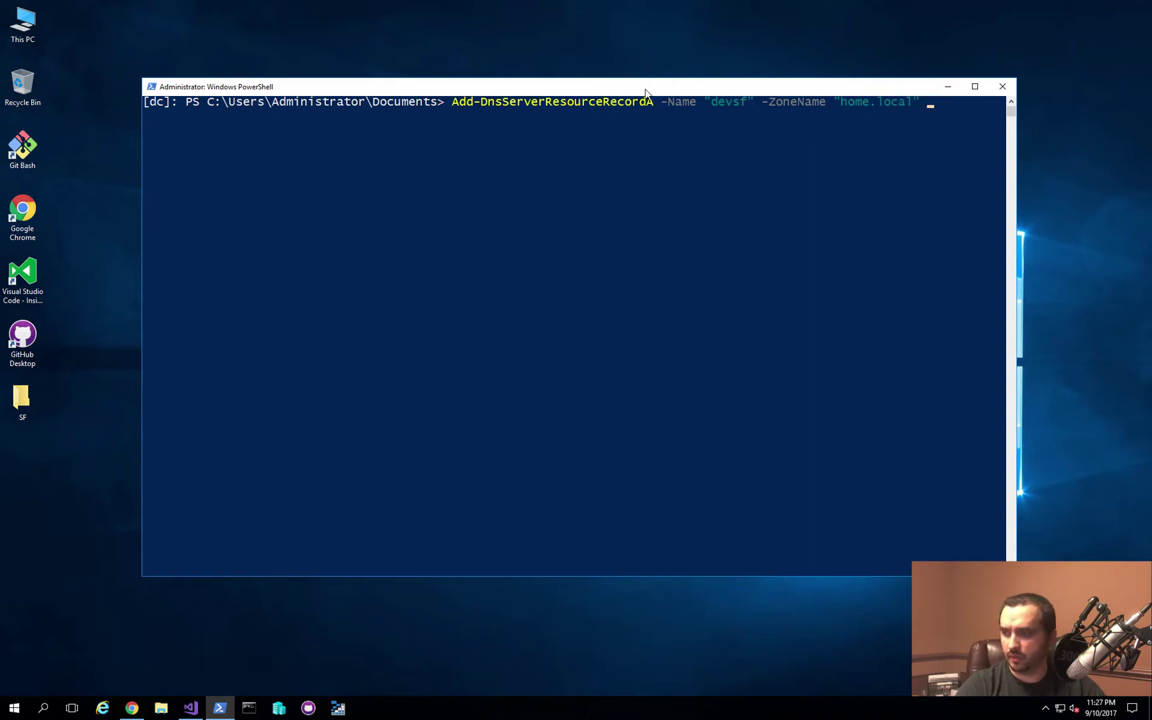
type(" -ipv")
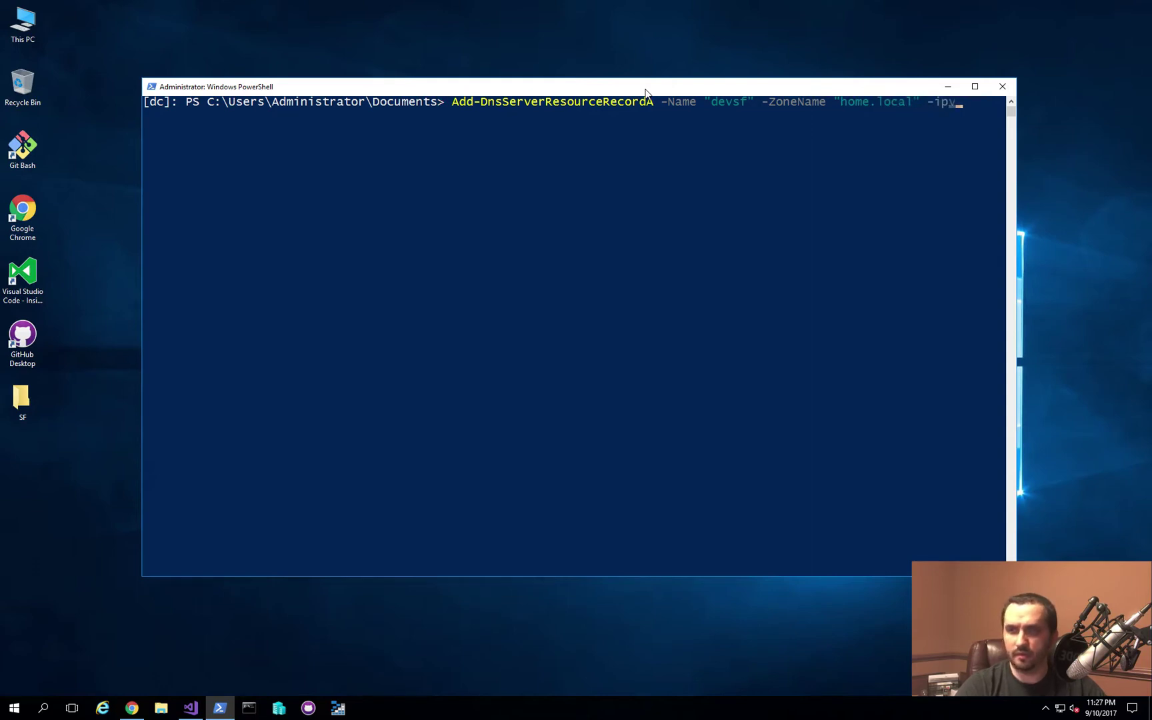
key("Tab")
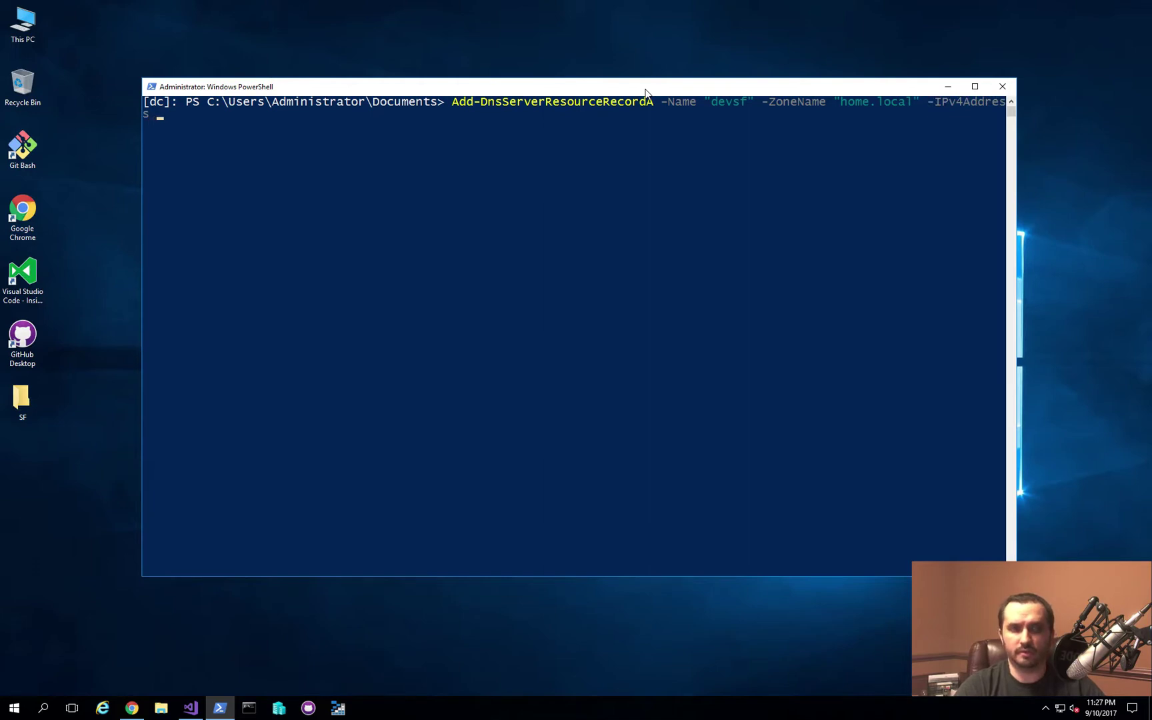
type("19")
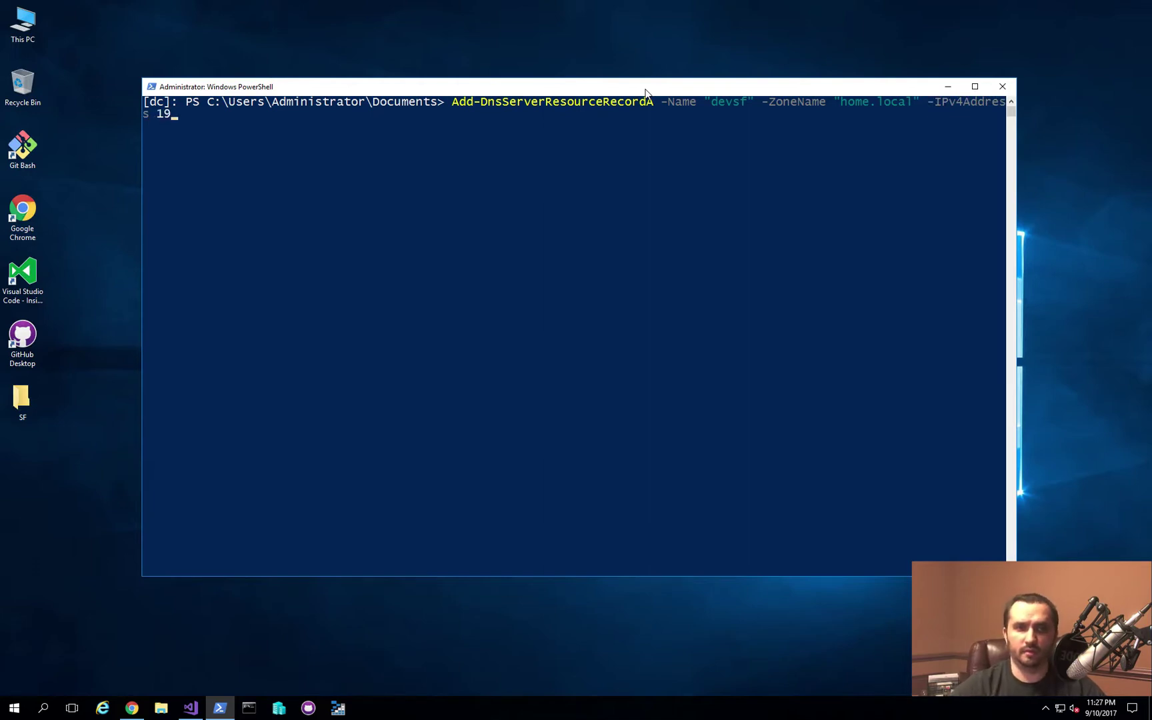
type("2.16")
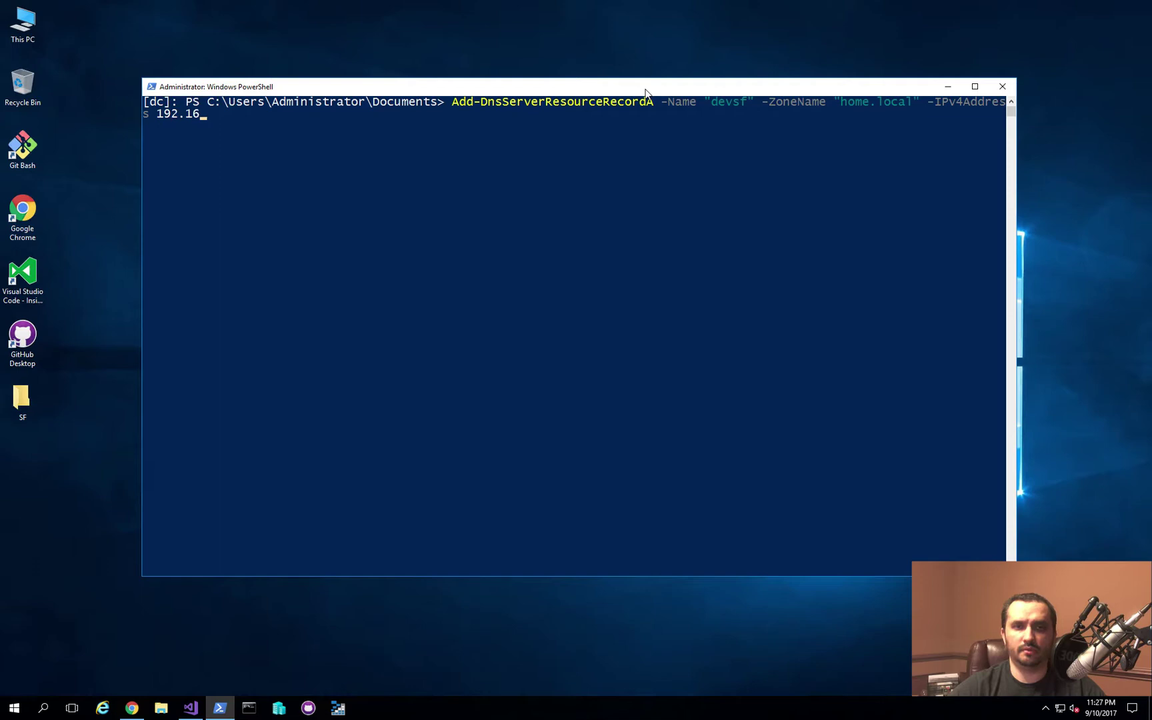
type("8.1.230")
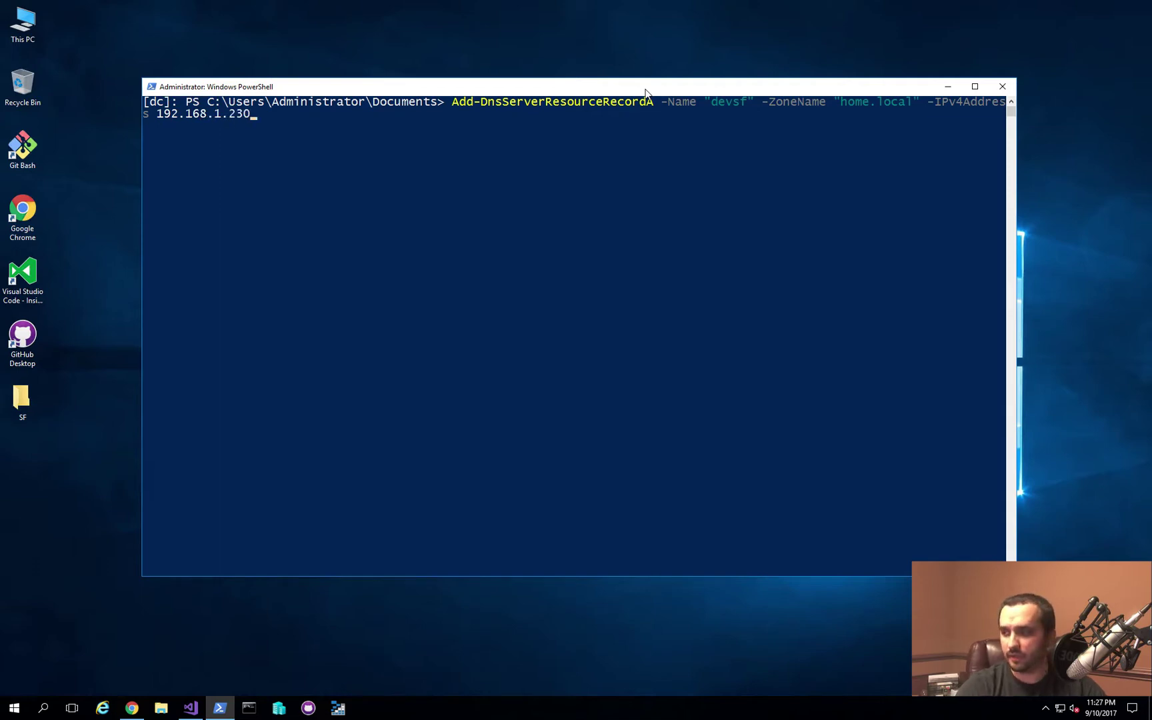
type(" -Ti")
key("Tab")
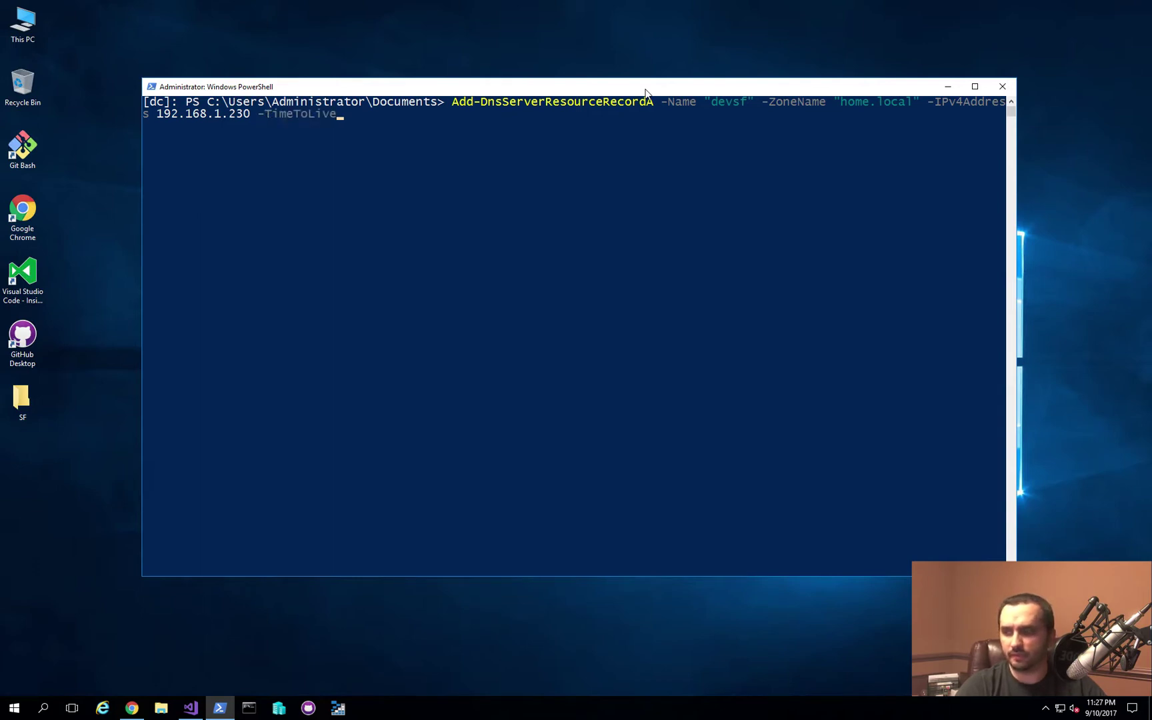
type("01:00")
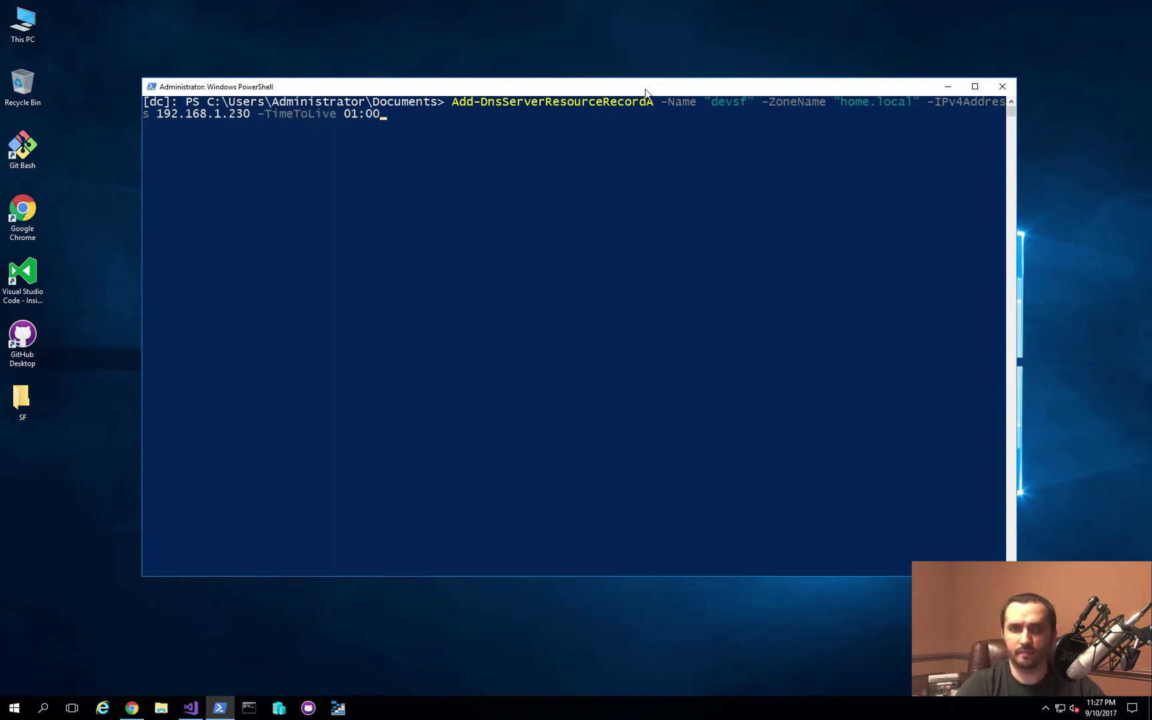
type(":00")
key("Return")
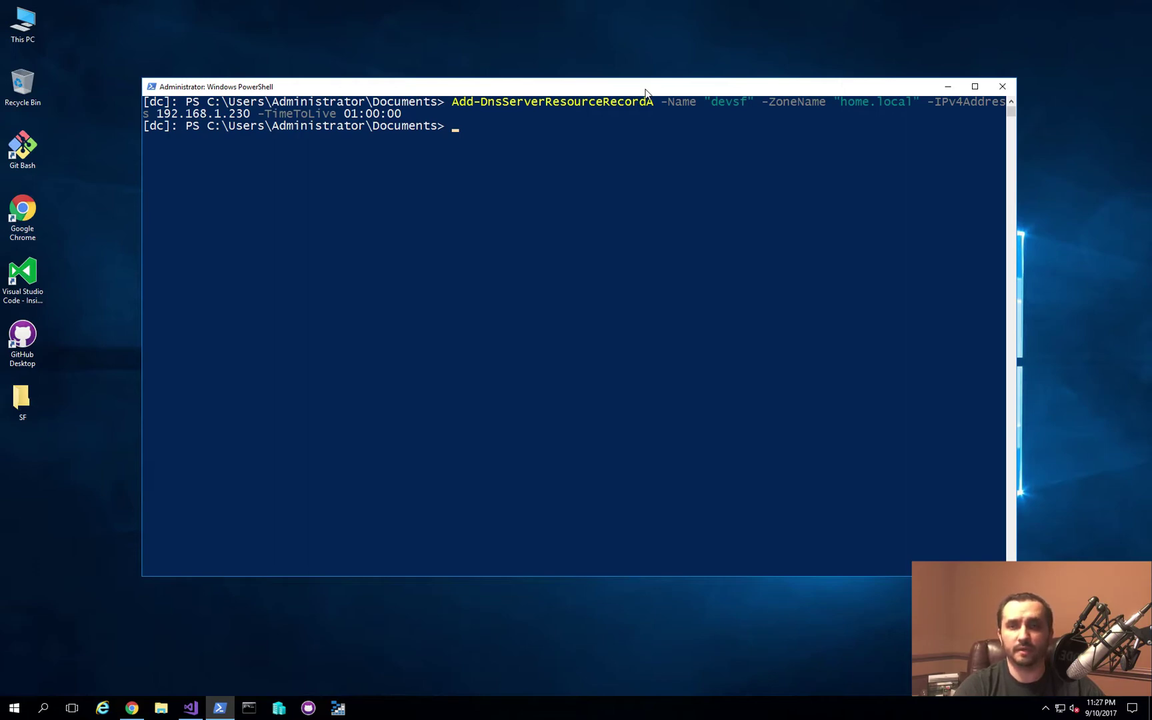
- Exit the dc session, clear the console, and rerun nslookup devsf, now resolving to 192.168.1.230
type("exit")
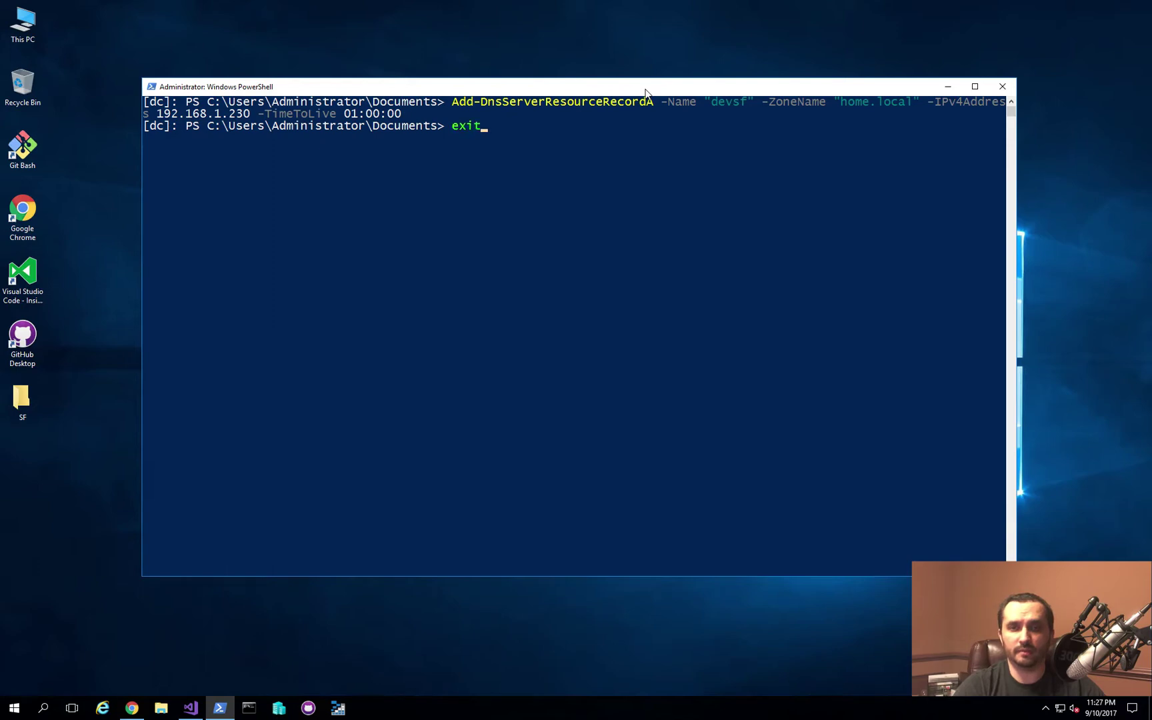
key("Return")
type("clear")
key("Return")
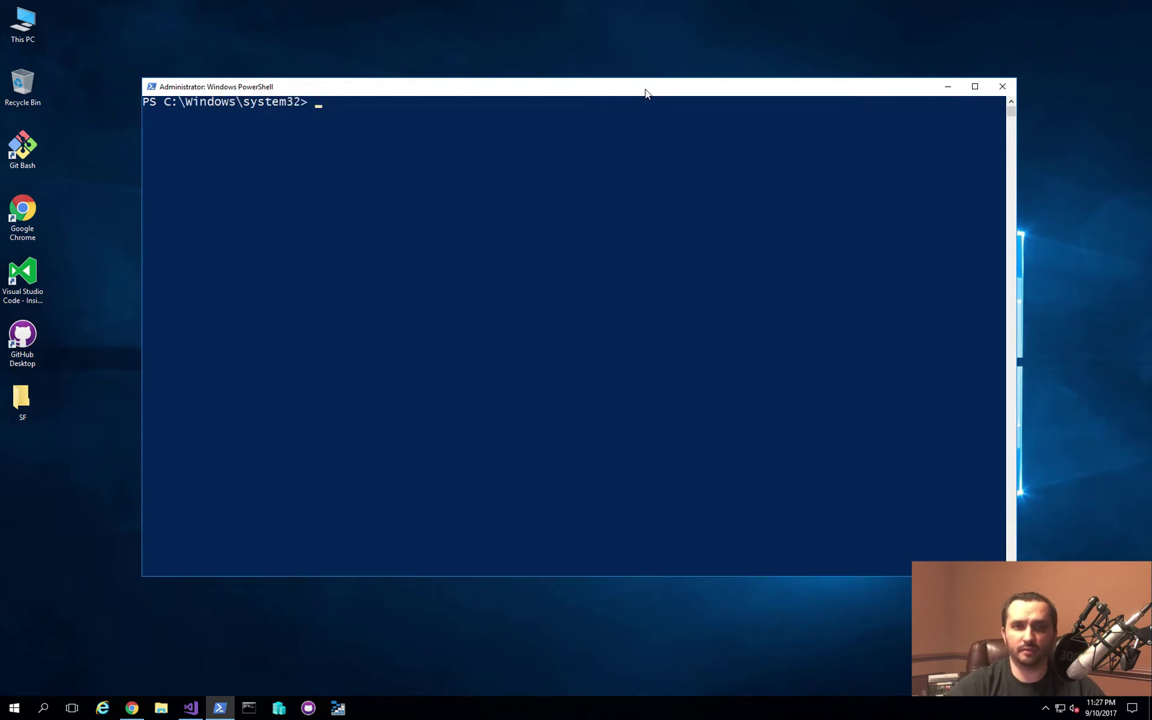
key("Up")
key("Up")
key("Up")
key("Up")
key("Up")
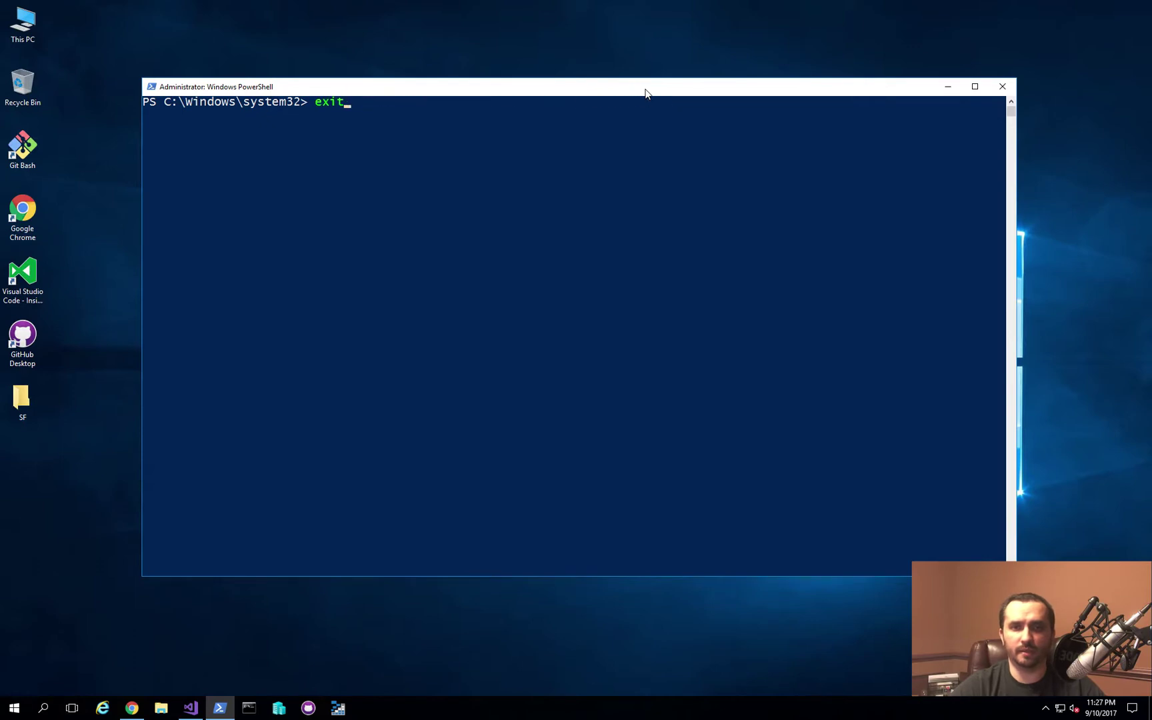
key("Down")
key("Return")
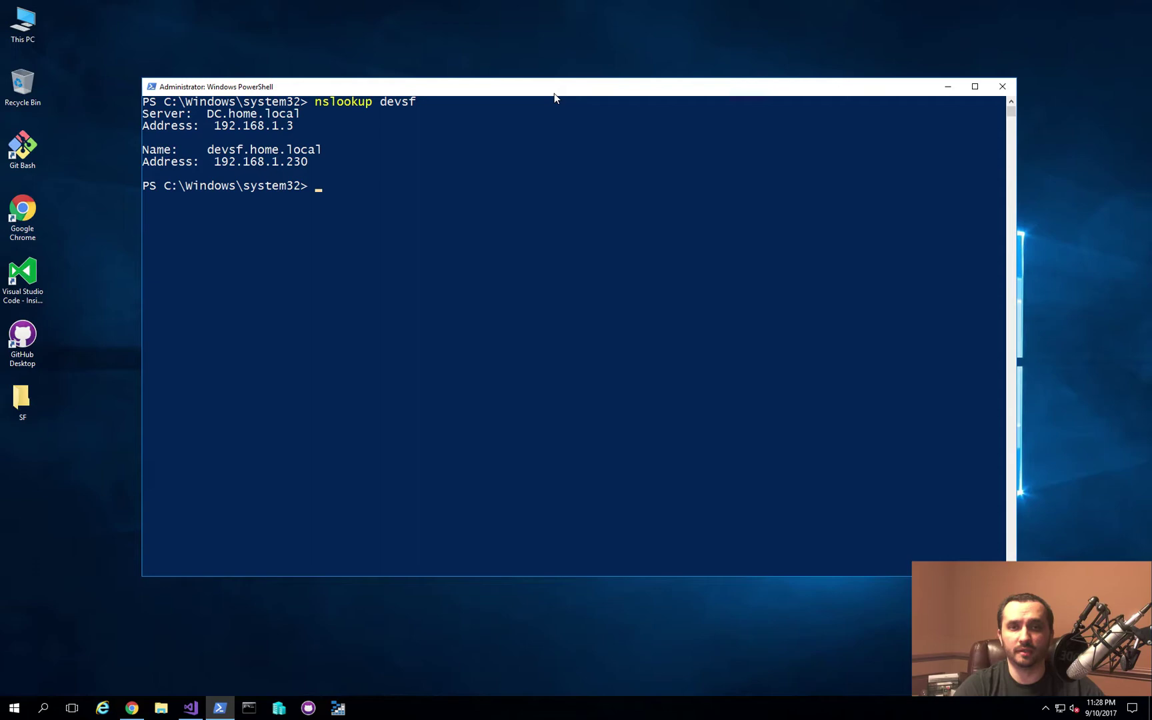
- Clear the console and run Get-WindowsFeature *nlb*, listing NLB and RSAT-NLB as Available
type("cls")
key("Return")
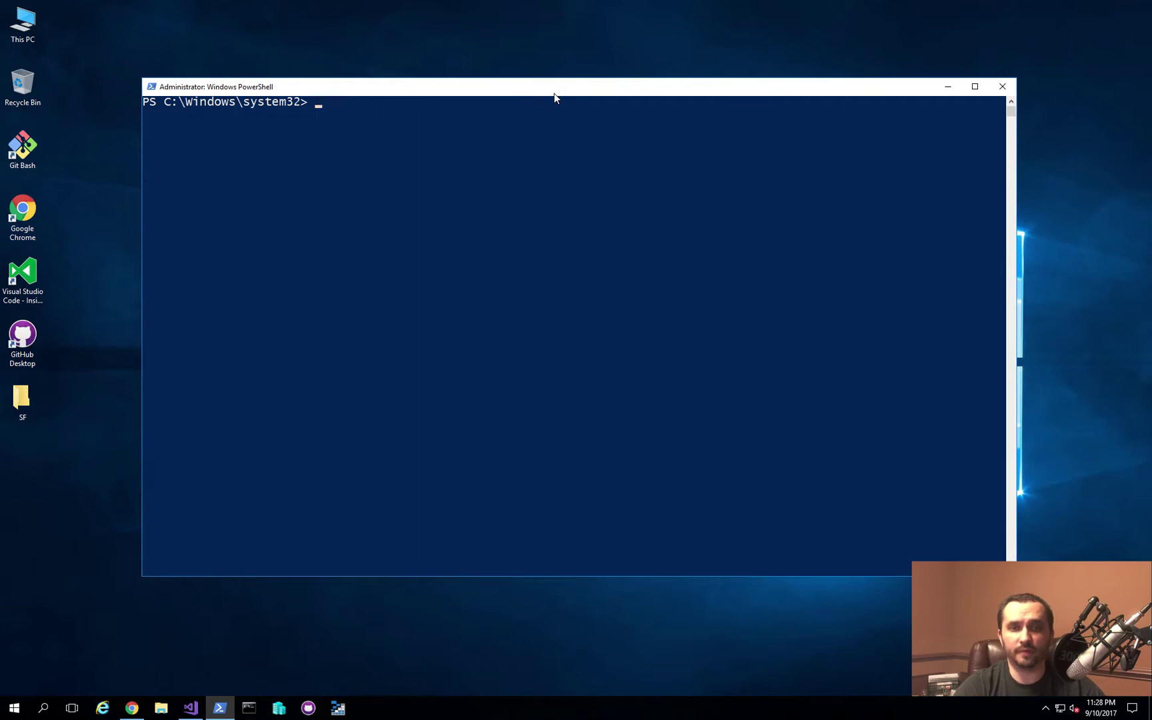
type("get-windowsfeatu")
key("Tab")
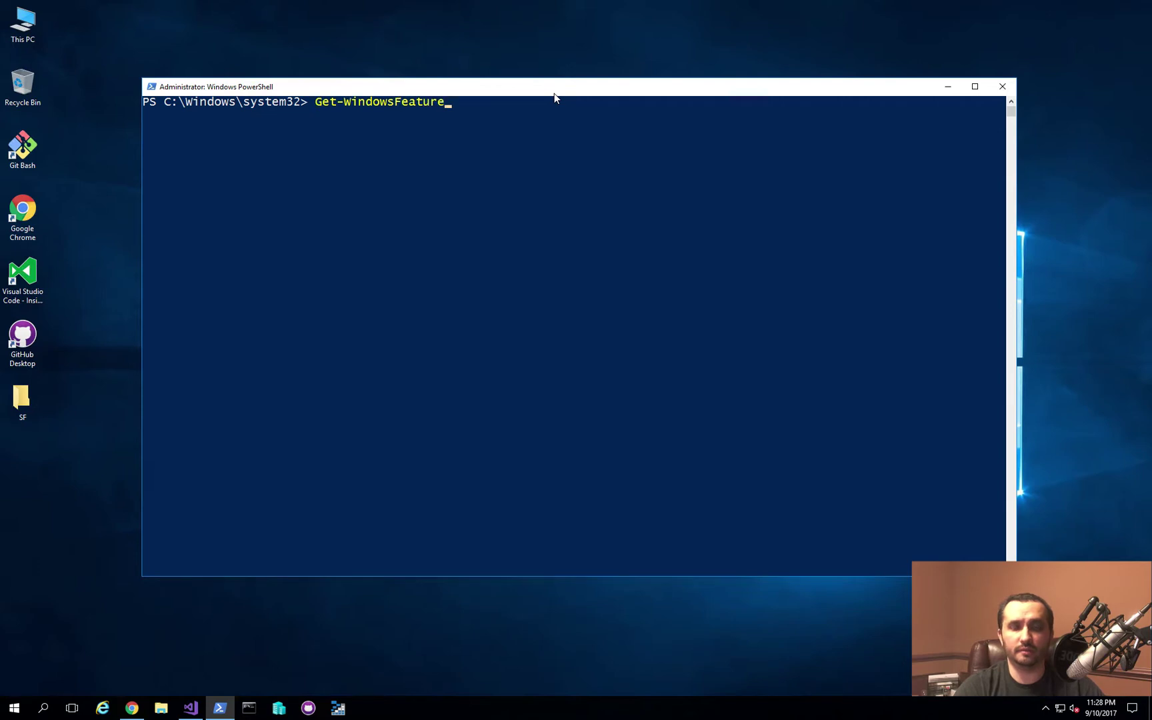
type("*nlb*")
key("Return")
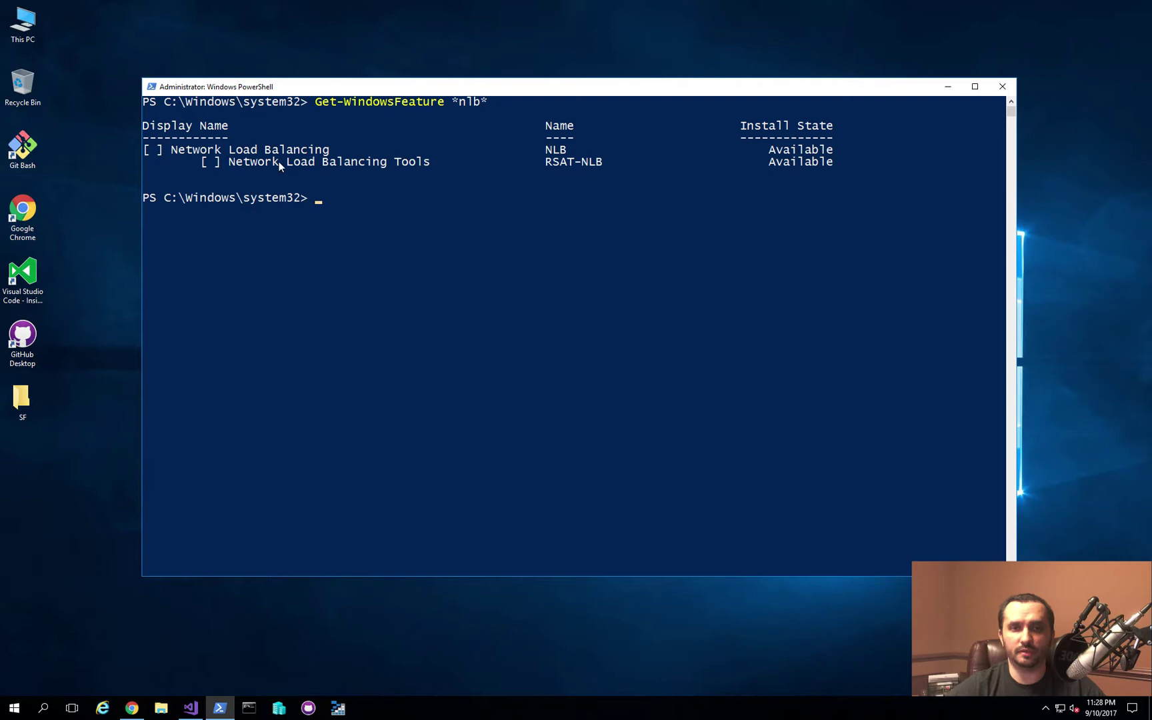
- Copy the RSAT-NLB feature name and begin an Install-WindowsFeature command
left_click_drag(548, 163, 600, 161)
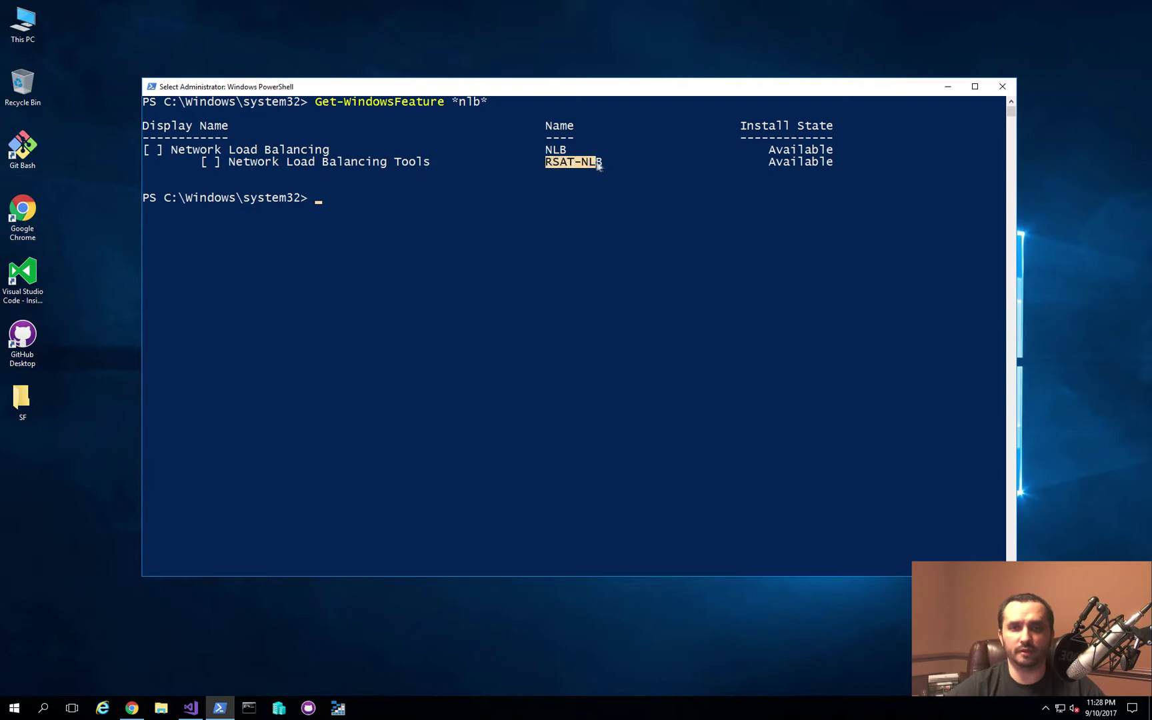
right_click(600, 161)
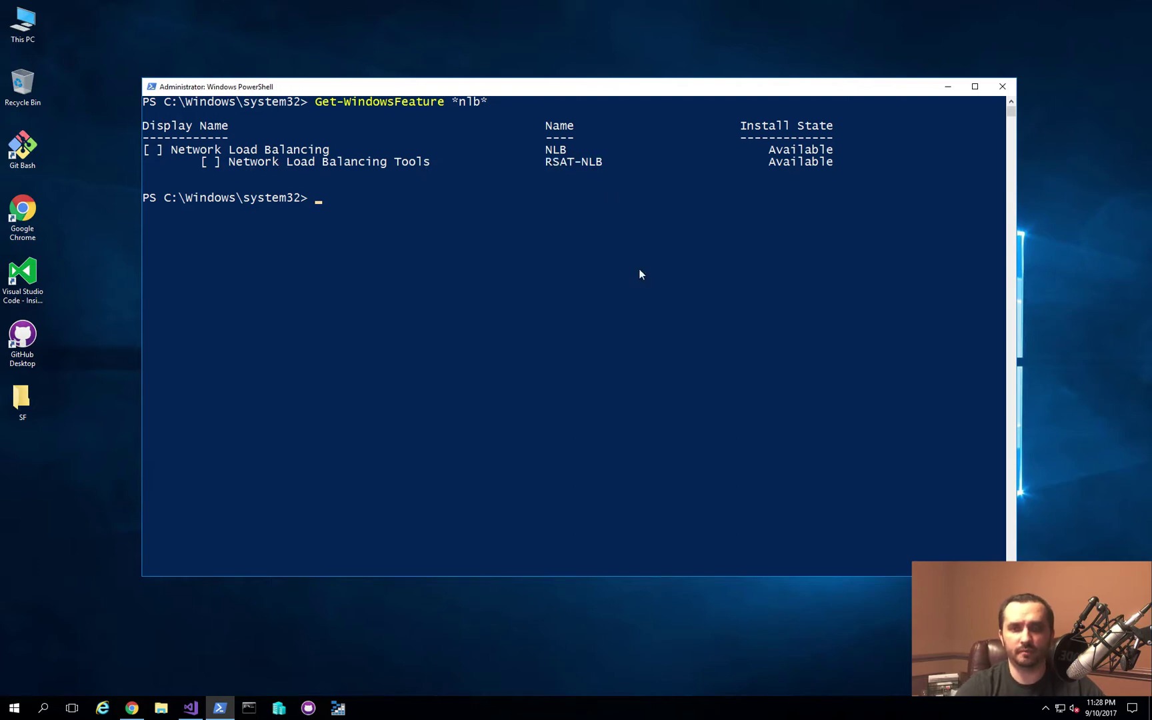
type("install-windowsfea")
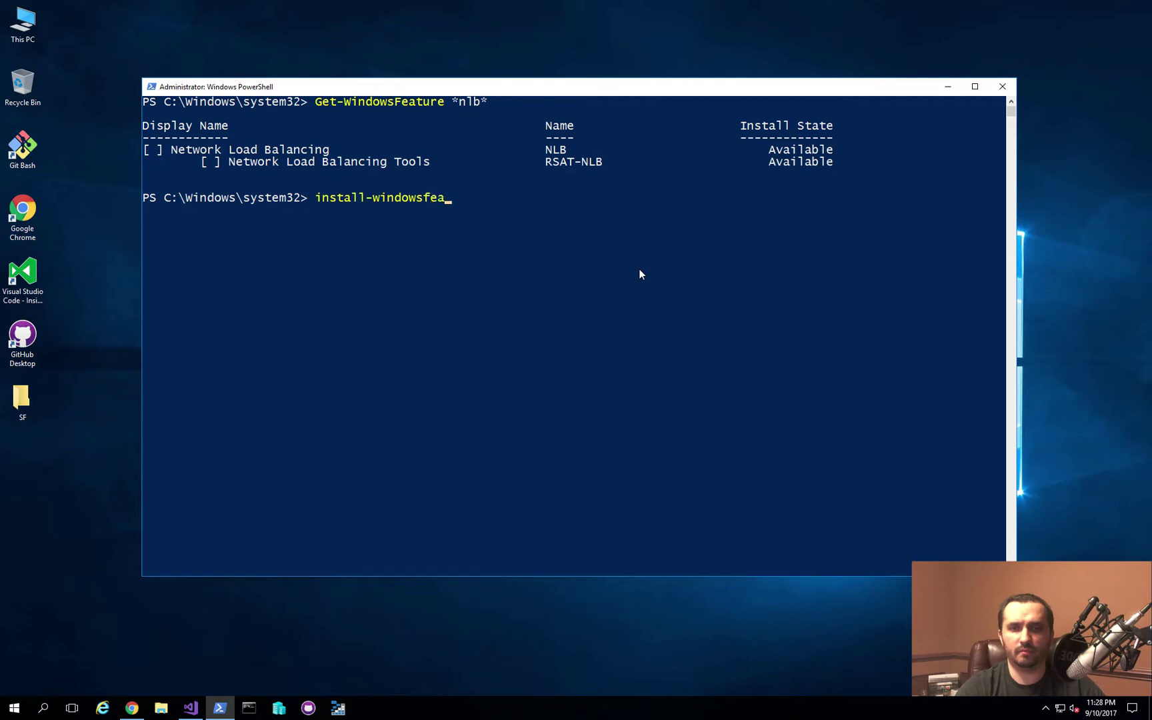
key("Tab")
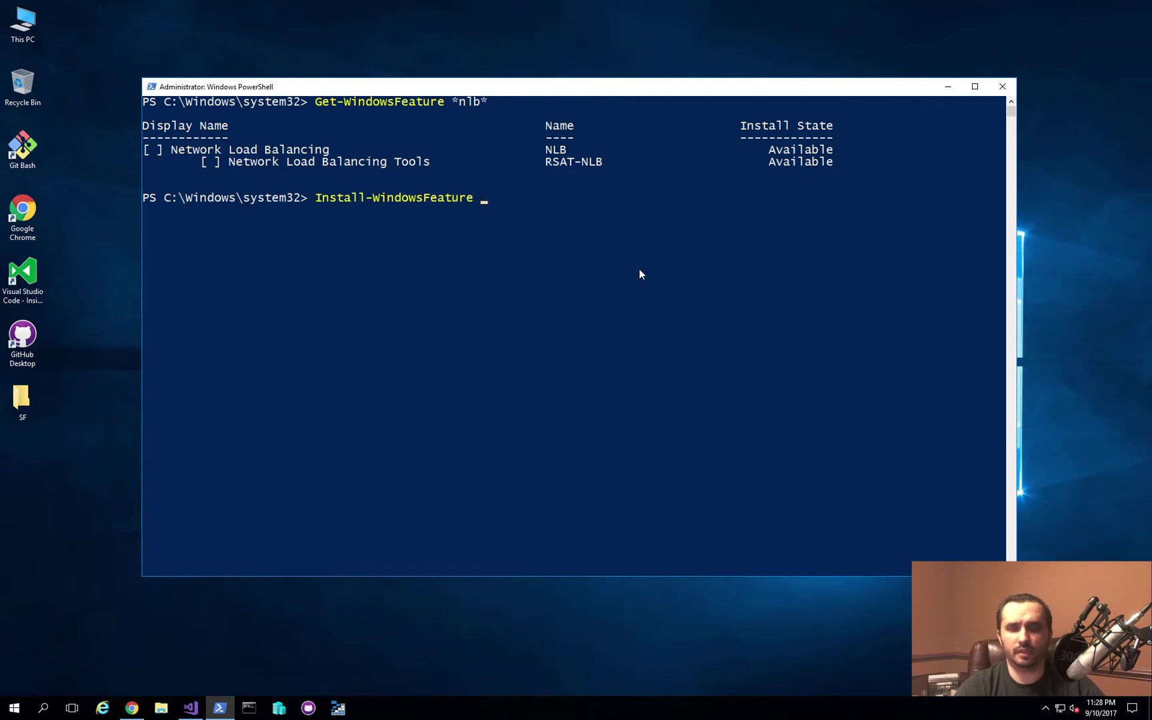
key("super")
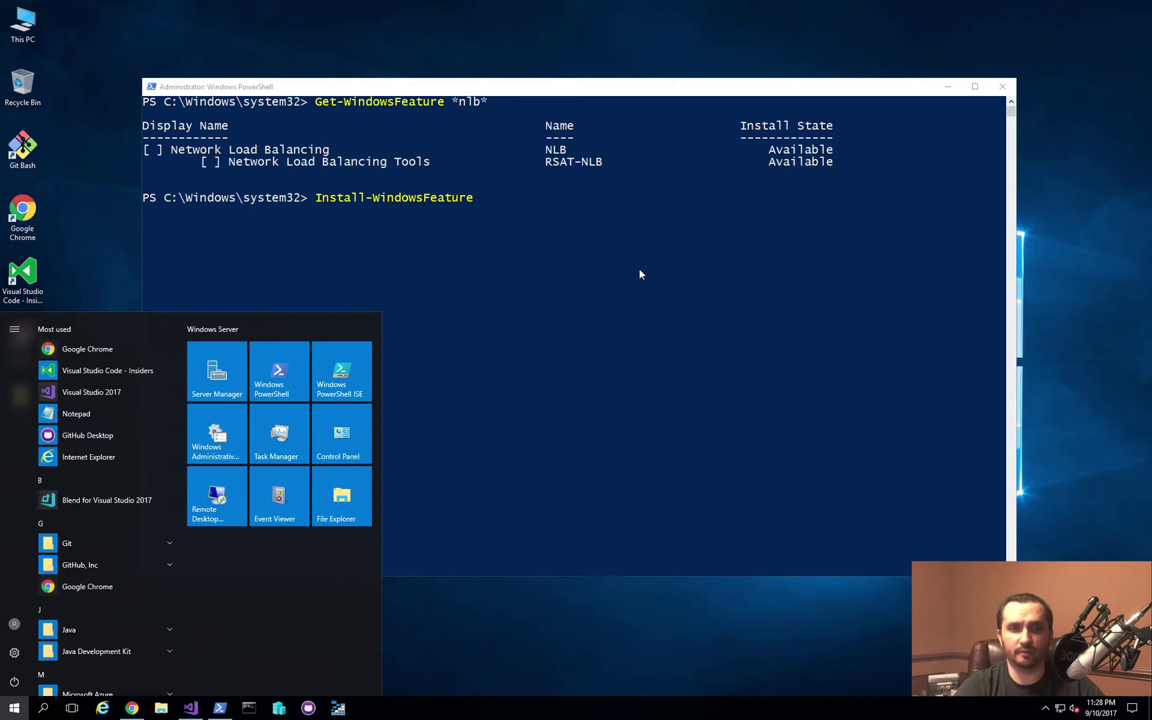
- Run Install-WindowsFeature RSAT-NLB, which succeeds with no restart needed
type("network load")
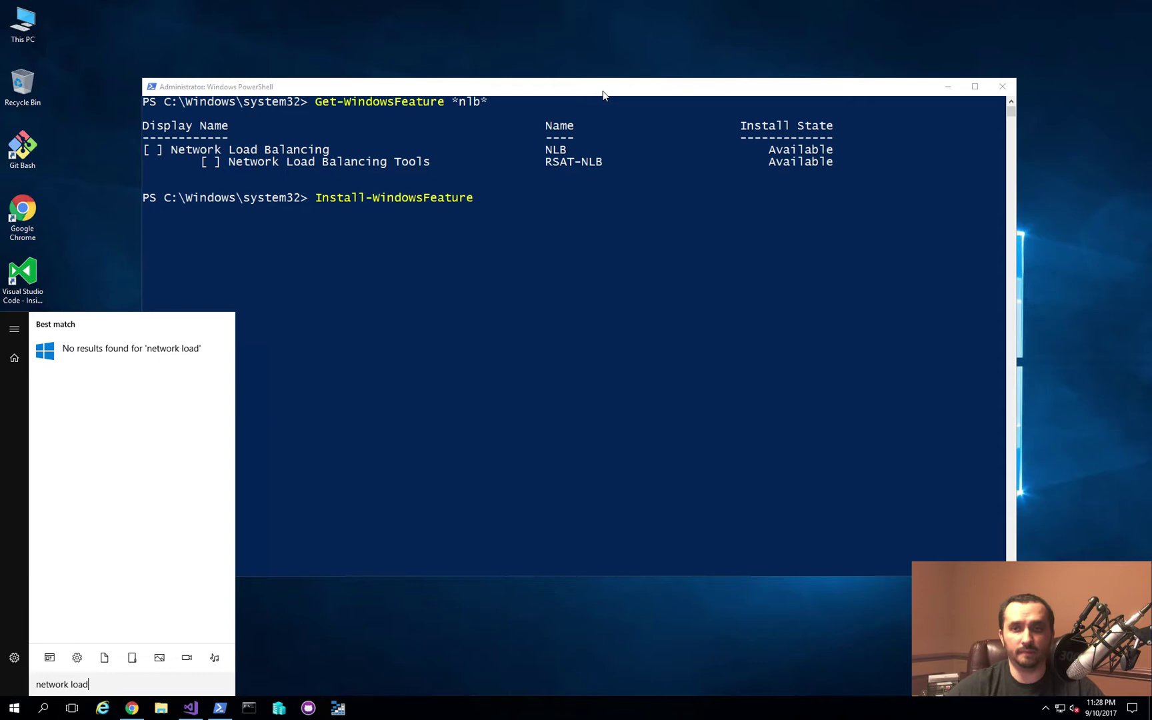
key("Escape")
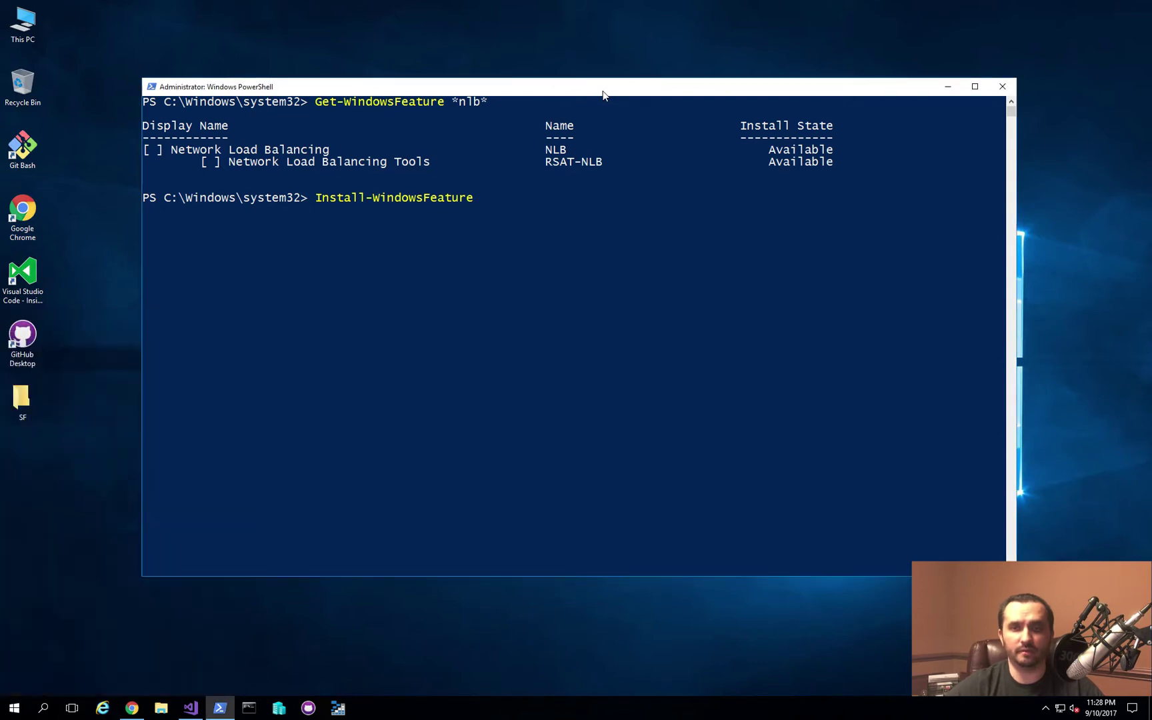
type("RSAT-NLB")
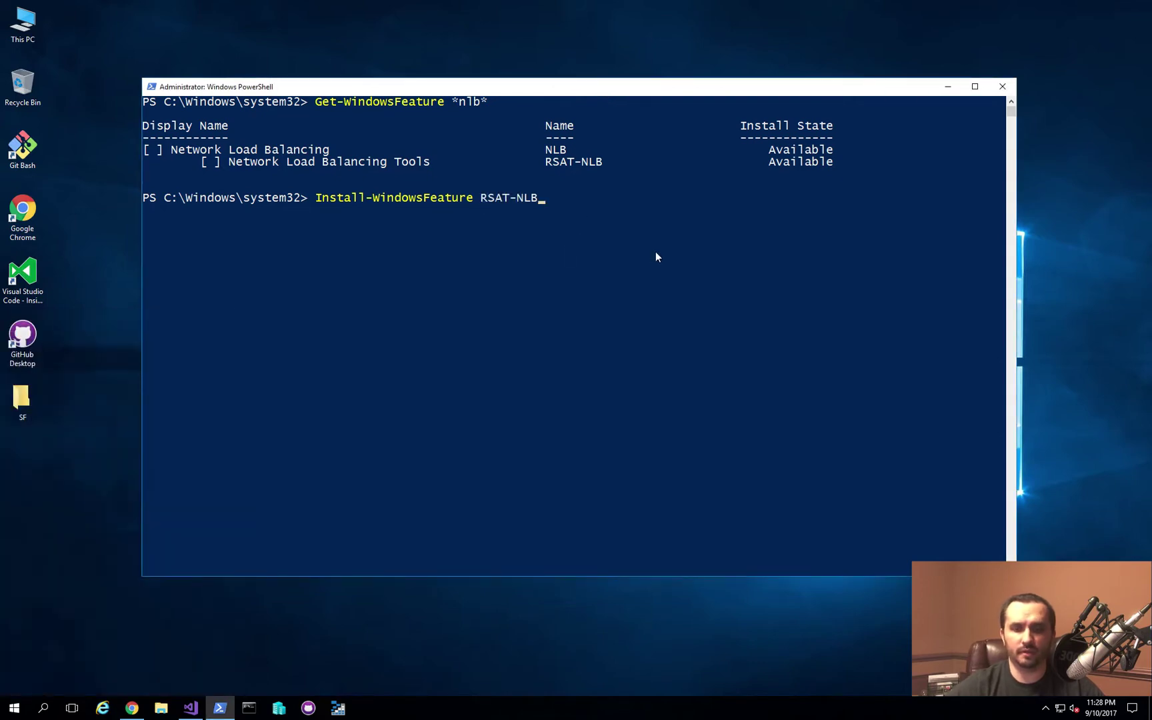
key("Return")
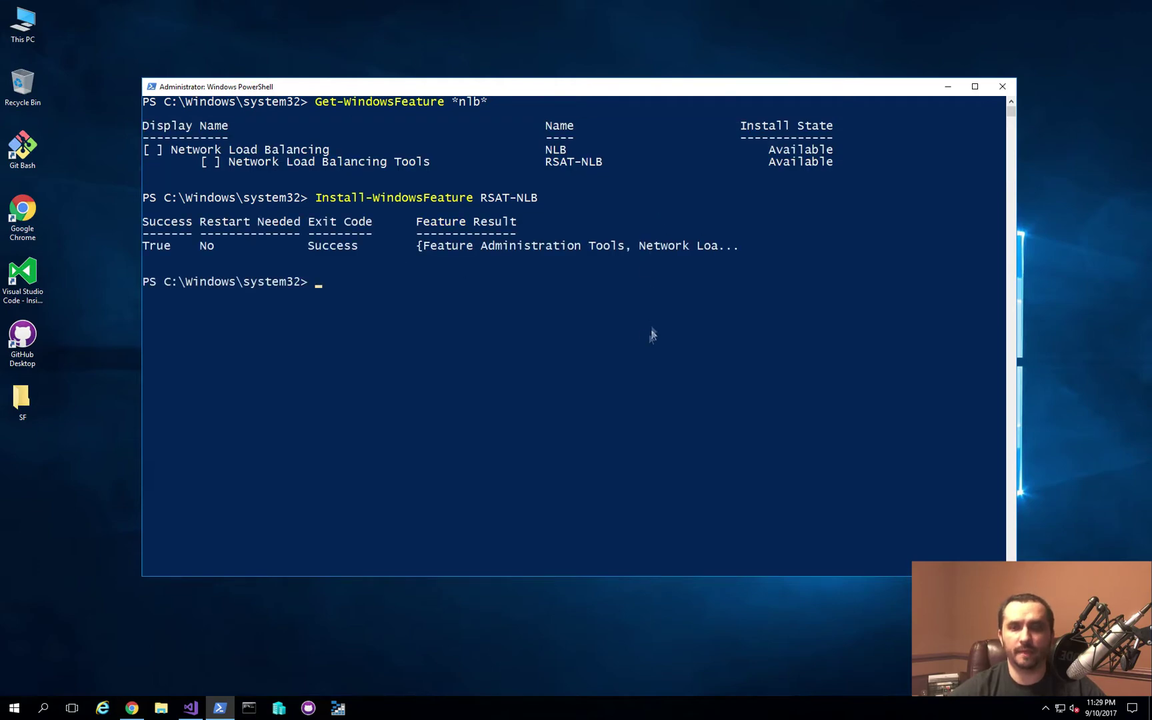
key("super")
type("network")
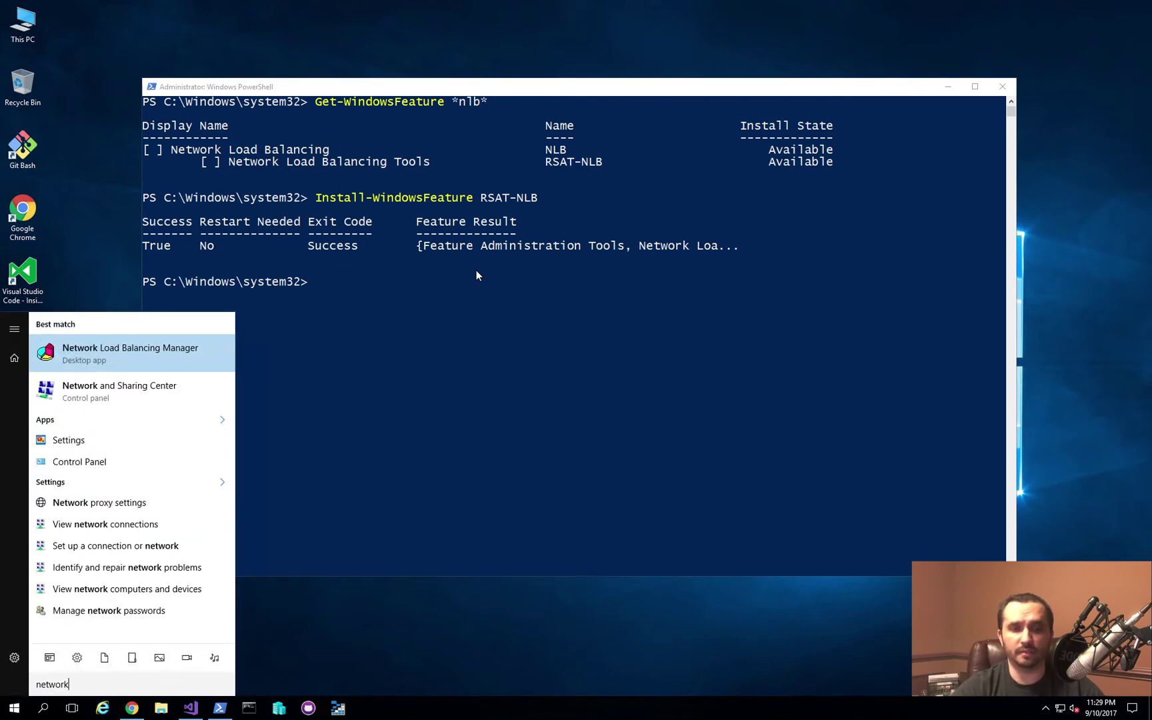
- Launch Network Load Balancing Manager with admin approval, note it has no clusters, and minimize it
key("Return")
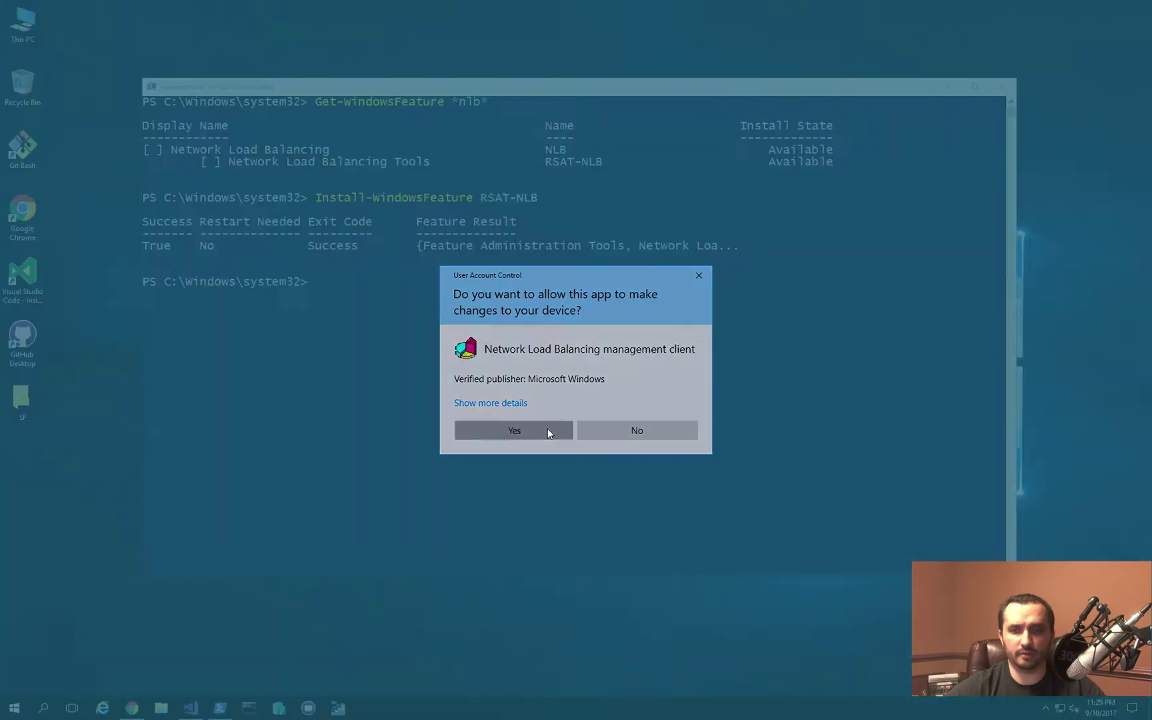
left_click(514, 430)
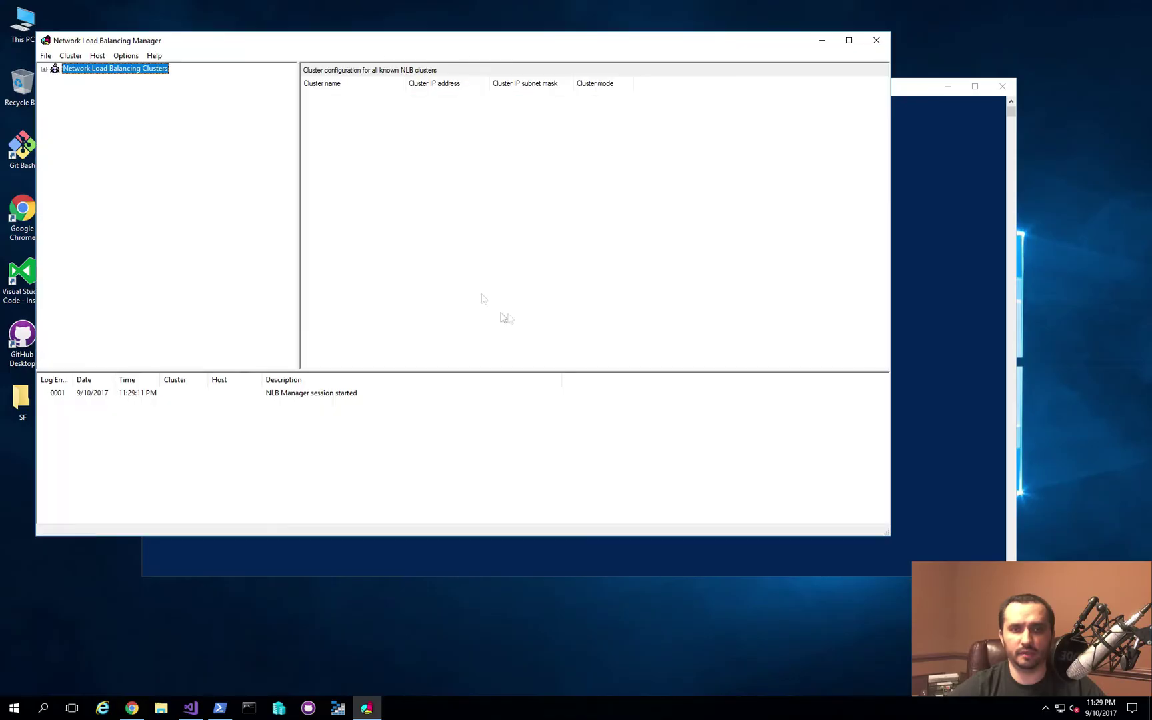
left_click_drag(221, 44, 306, 107)
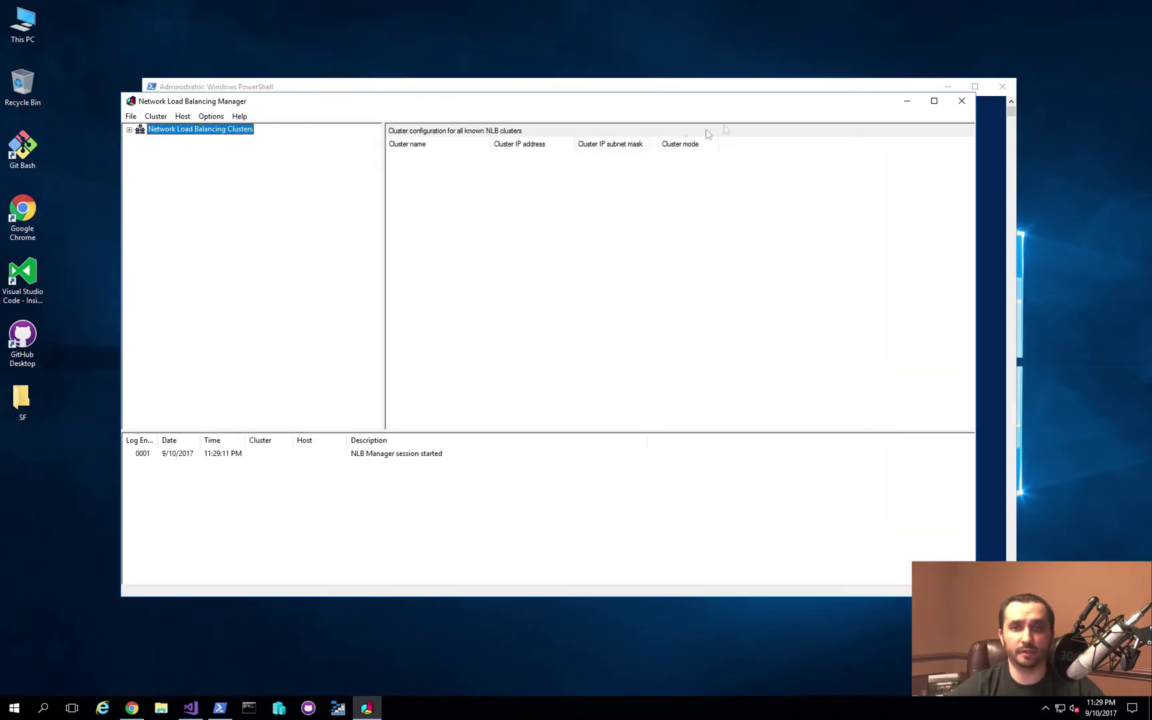
left_click(906, 102)
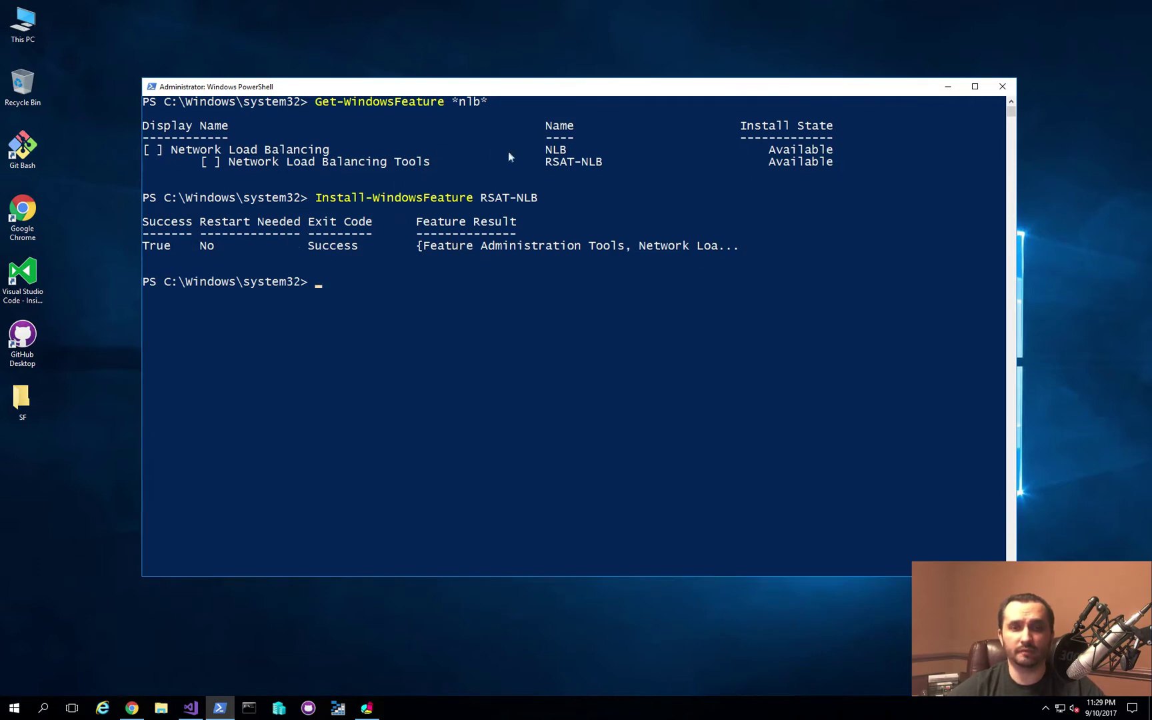
- Copy the NLB feature name and start an Invoke-Command targeting devsf0, devsf1, devsf2, devsf3 and devsf4
left_click_drag(546, 150, 566, 152)
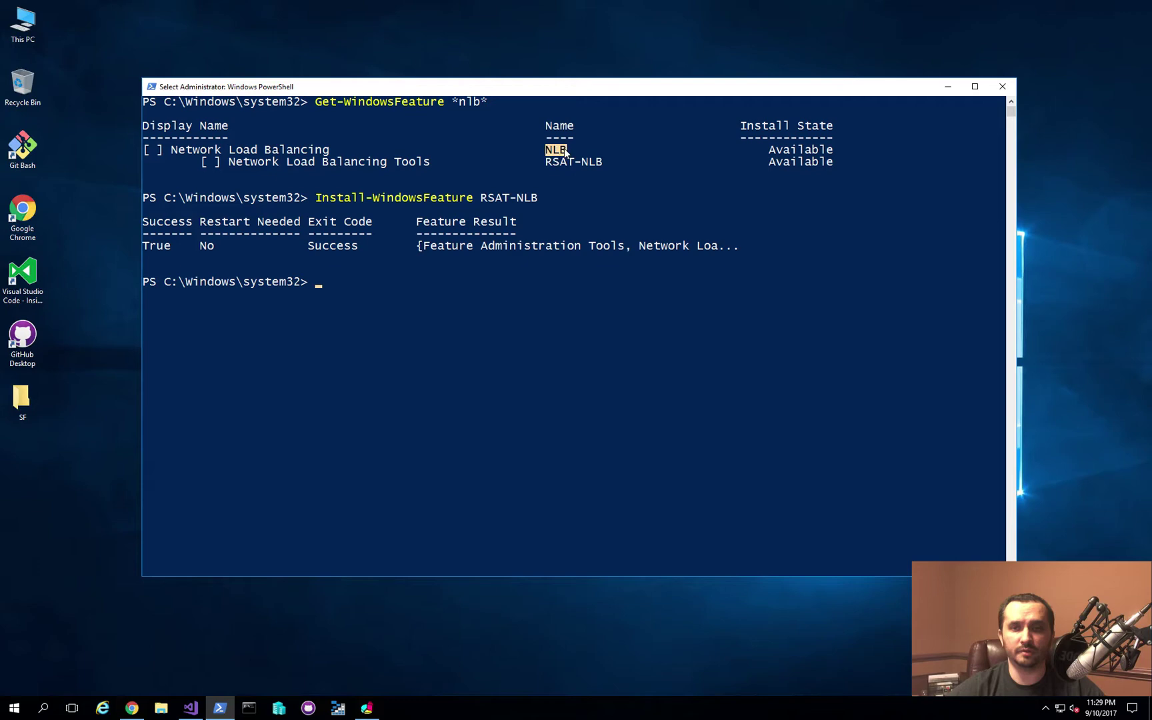
right_click(566, 152)
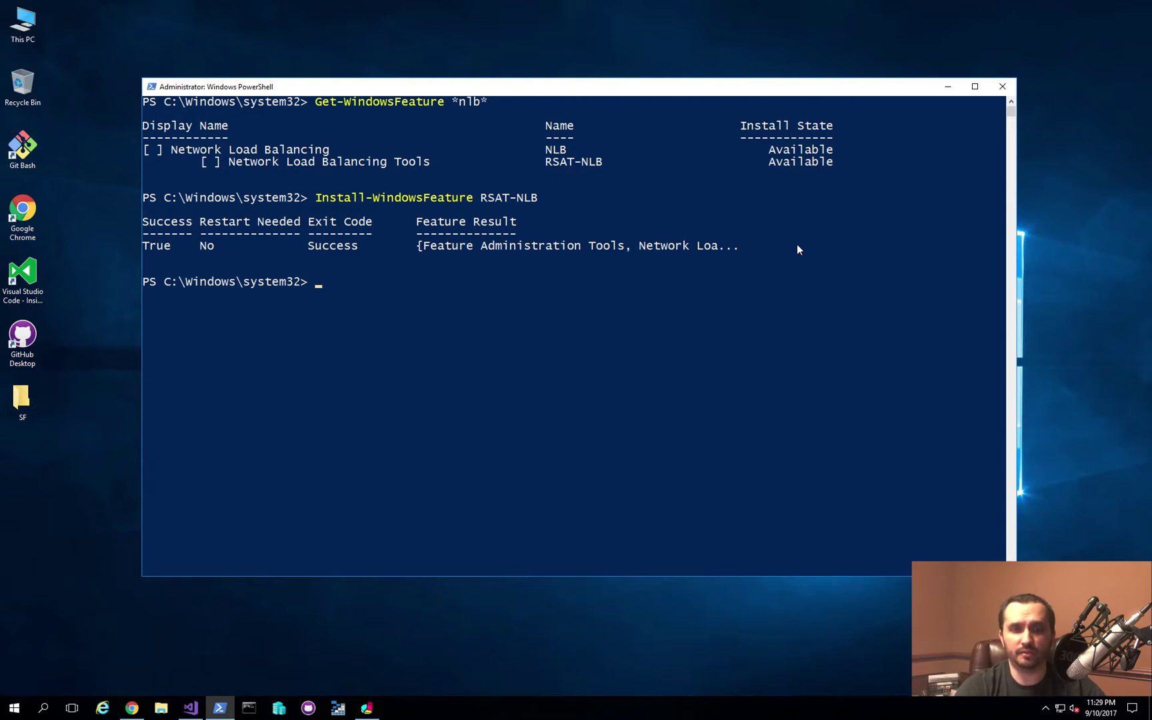
type("invoke-comm")
key("Tab")
type("D")
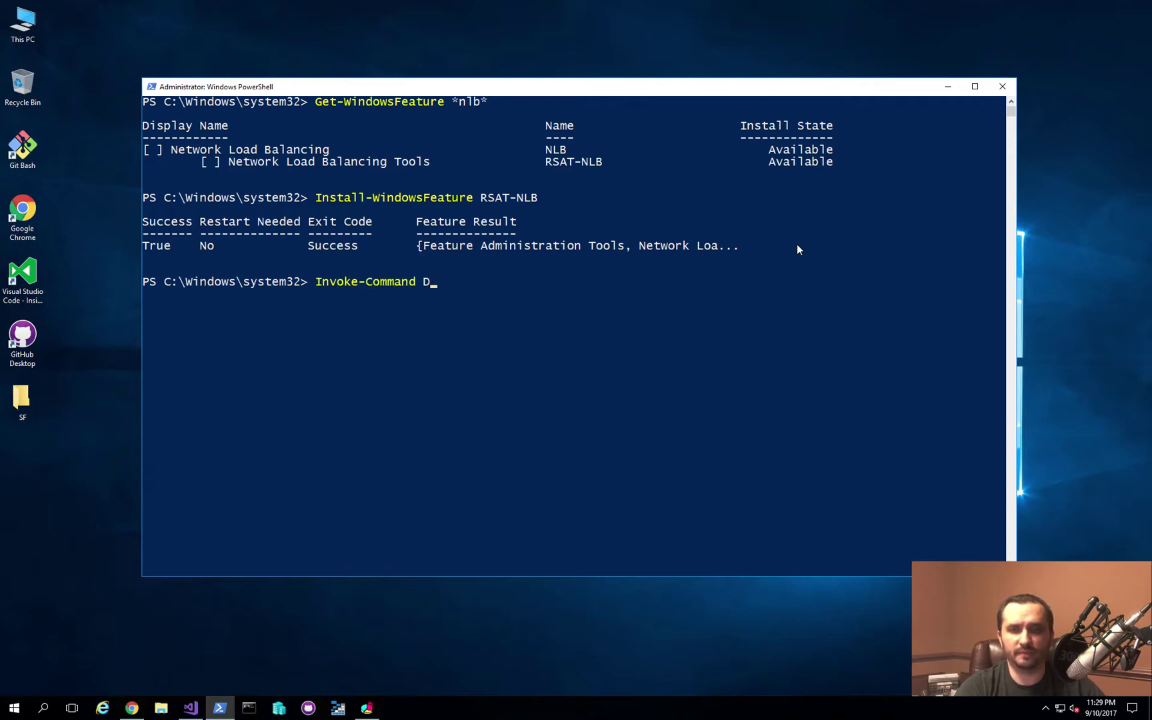
type("EV")
key("BackSpace")
key("BackSpace")
key("BackSpace")
type("devsf0,devsf1,devsf")
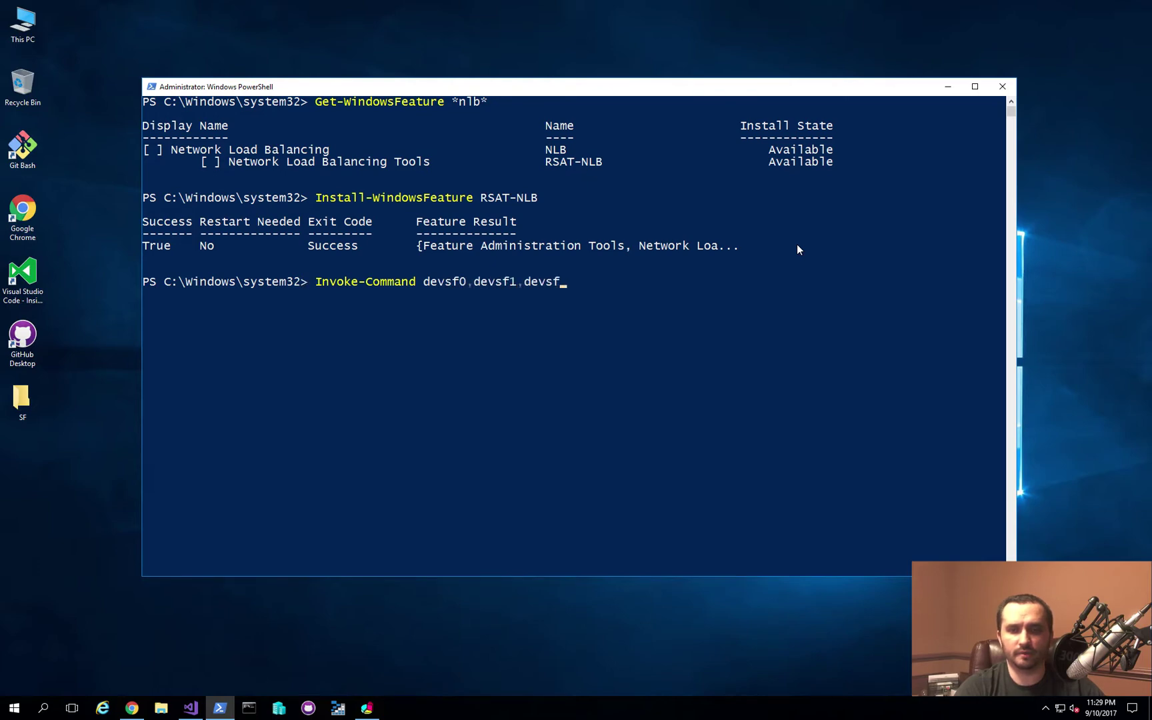
type("2,devsf")
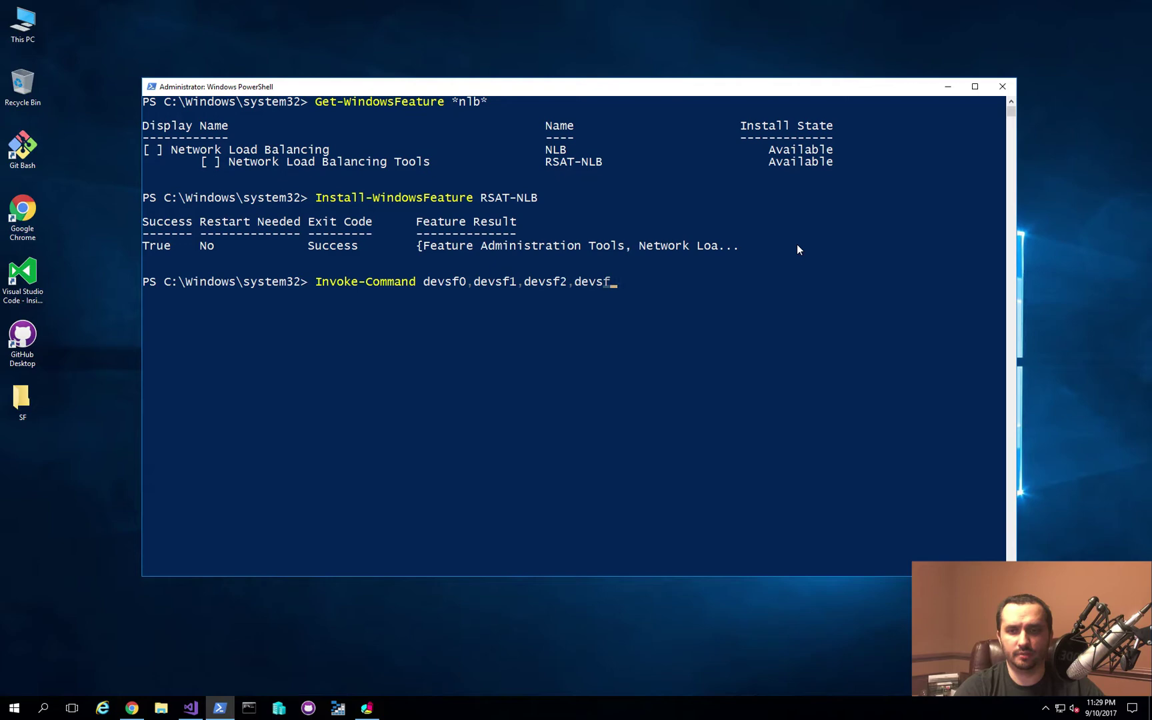
type("3,devsf")
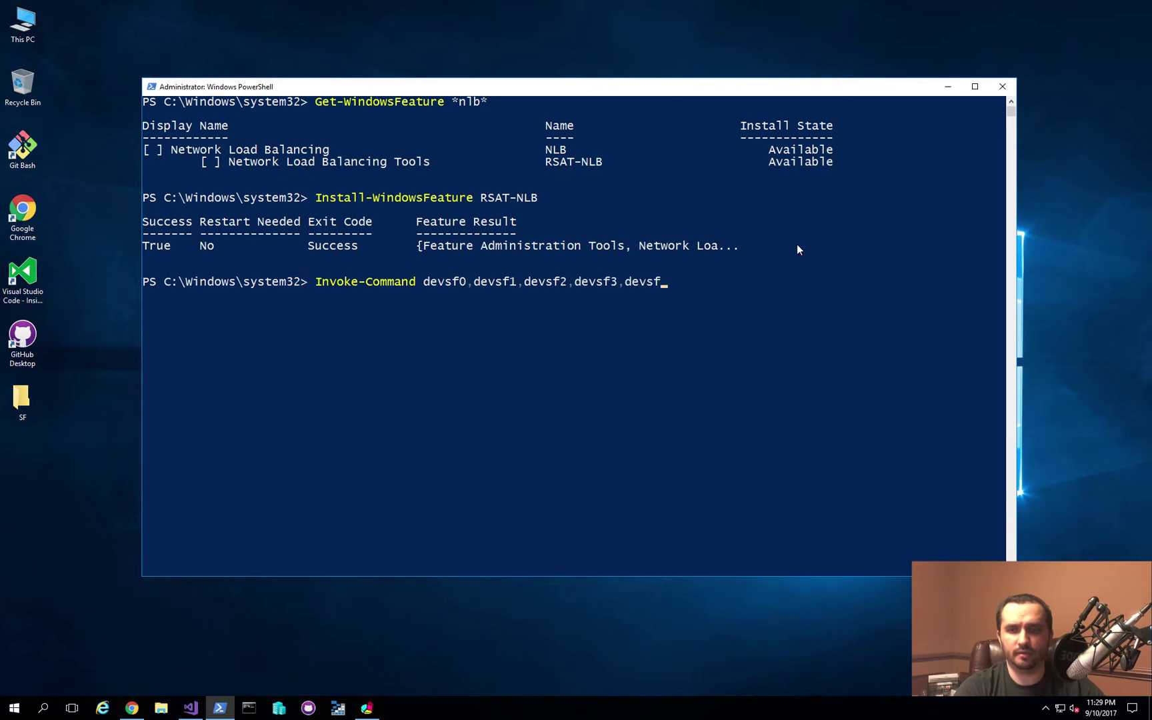
type("4 {}")
- Put Install-WindowsFeature NLB in the script block to install NLB on all five nodes
key("Left")
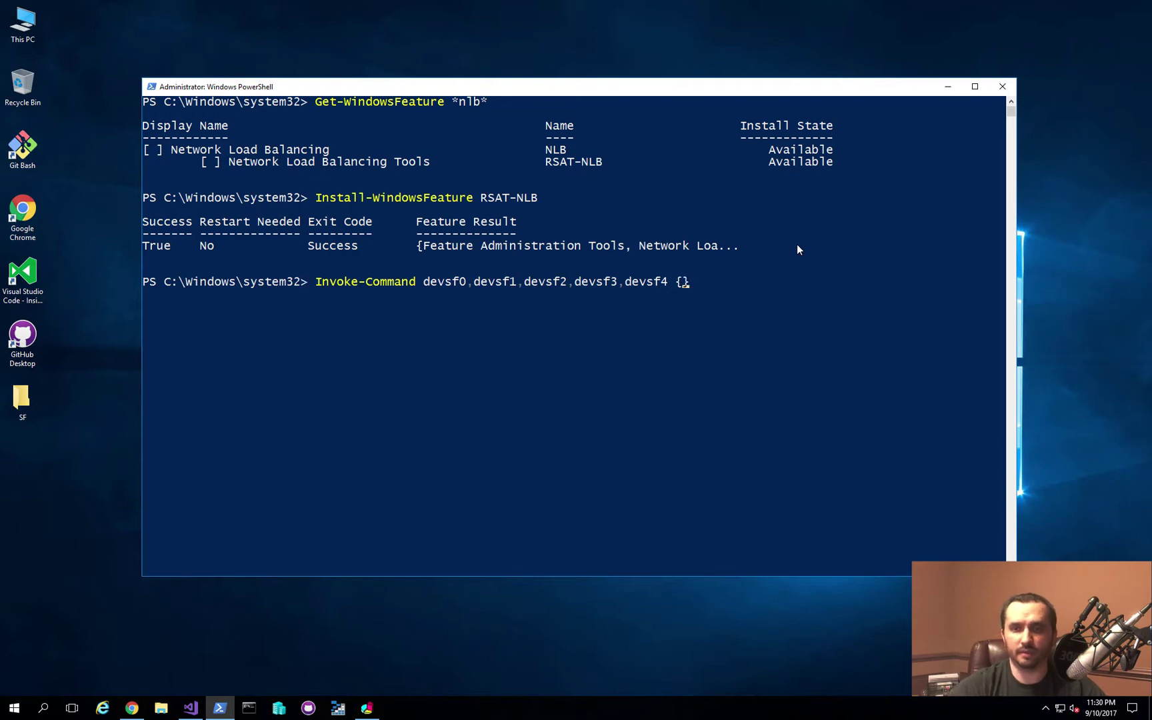
type("install")
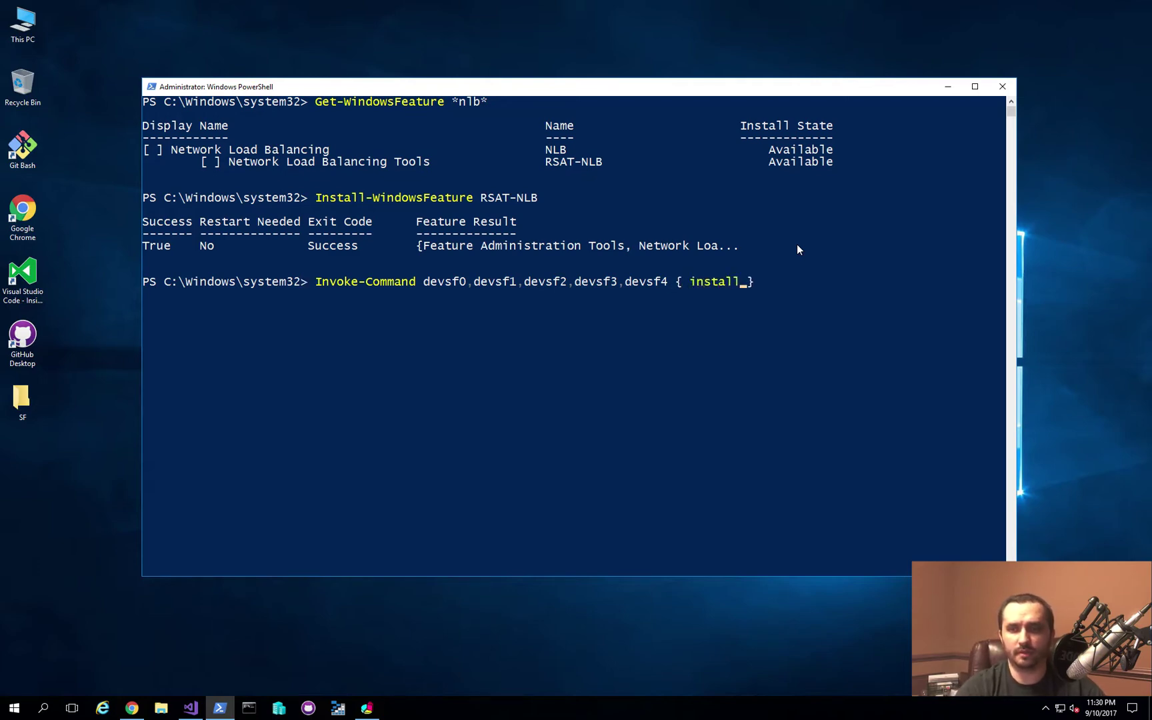
type("-")
type("windowsfea")
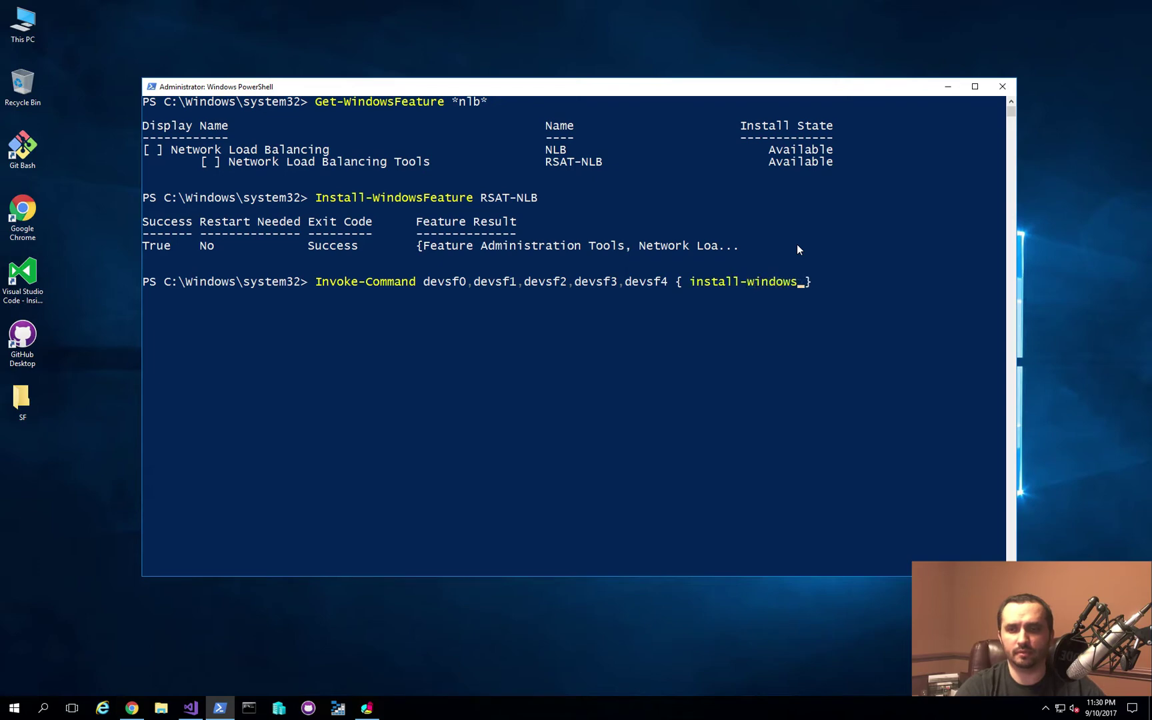
key("Tab")
type("NLB")
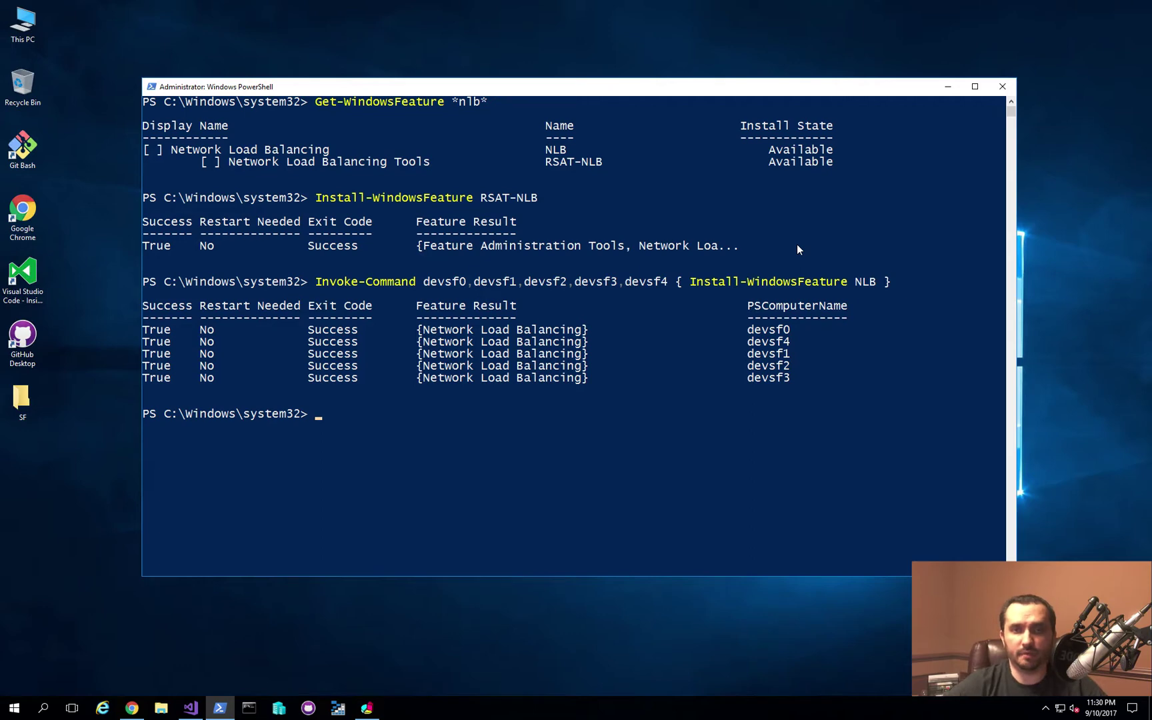
left_click(947, 86)
- Start a New Cluster in NLB Manager and connect to host devsf0, showing interface 192.168.1.154
left_click(366, 707)
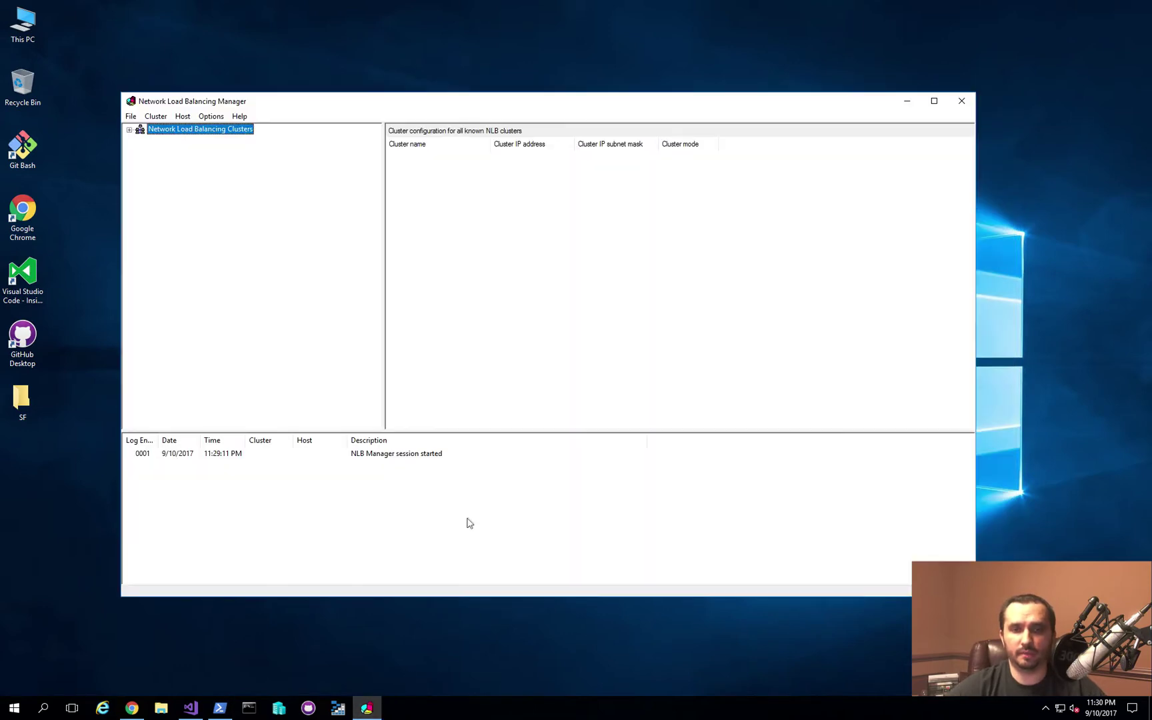
right_click(214, 132)
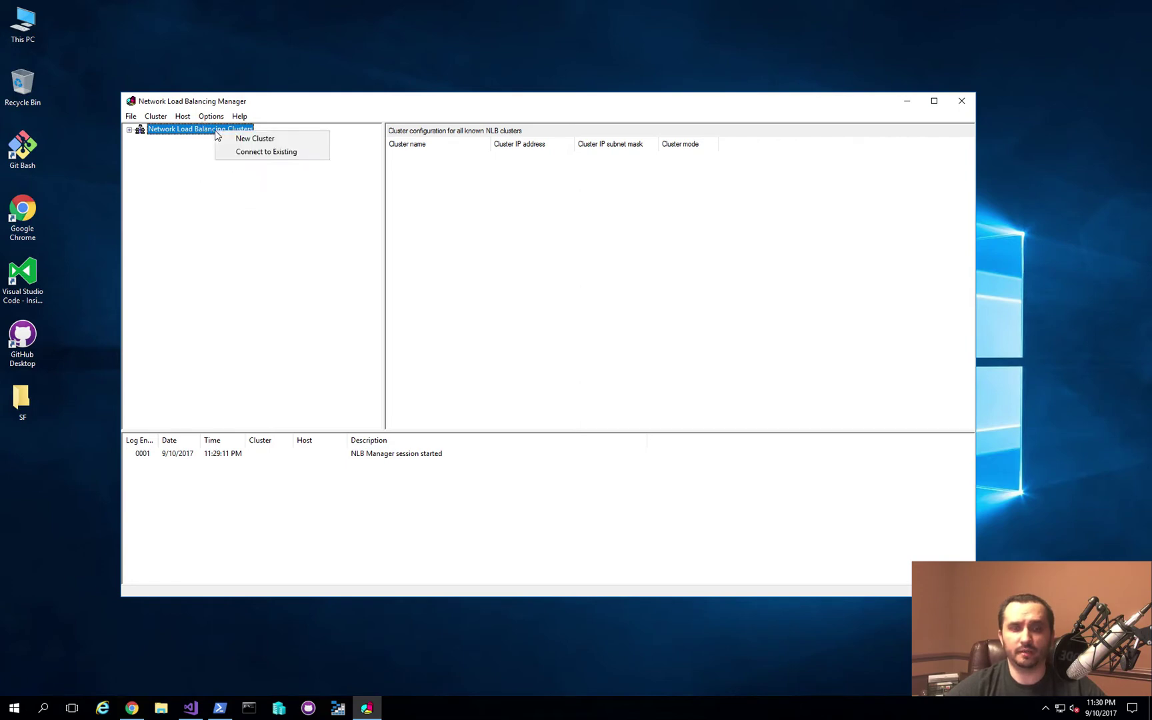
left_click(253, 143)
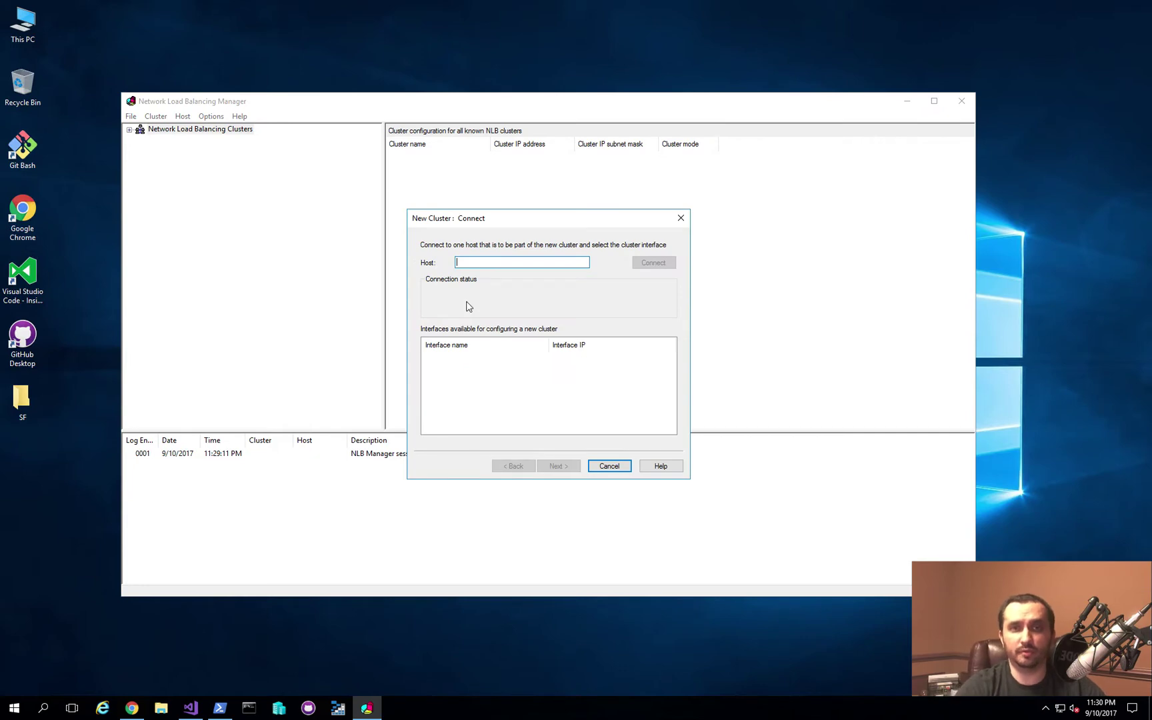
type("devsf0")
key("Return")
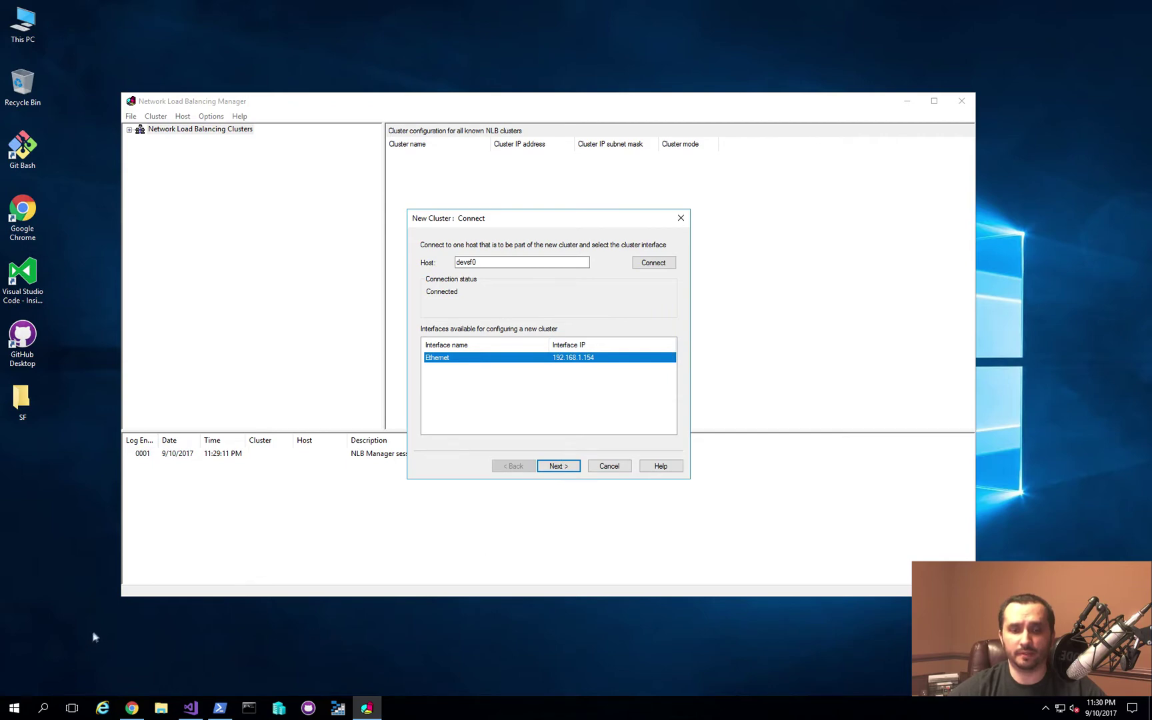
key("super")
- In Server Manager's All Servers, search for devsf and add all five DevSF servers
left_click(217, 373)
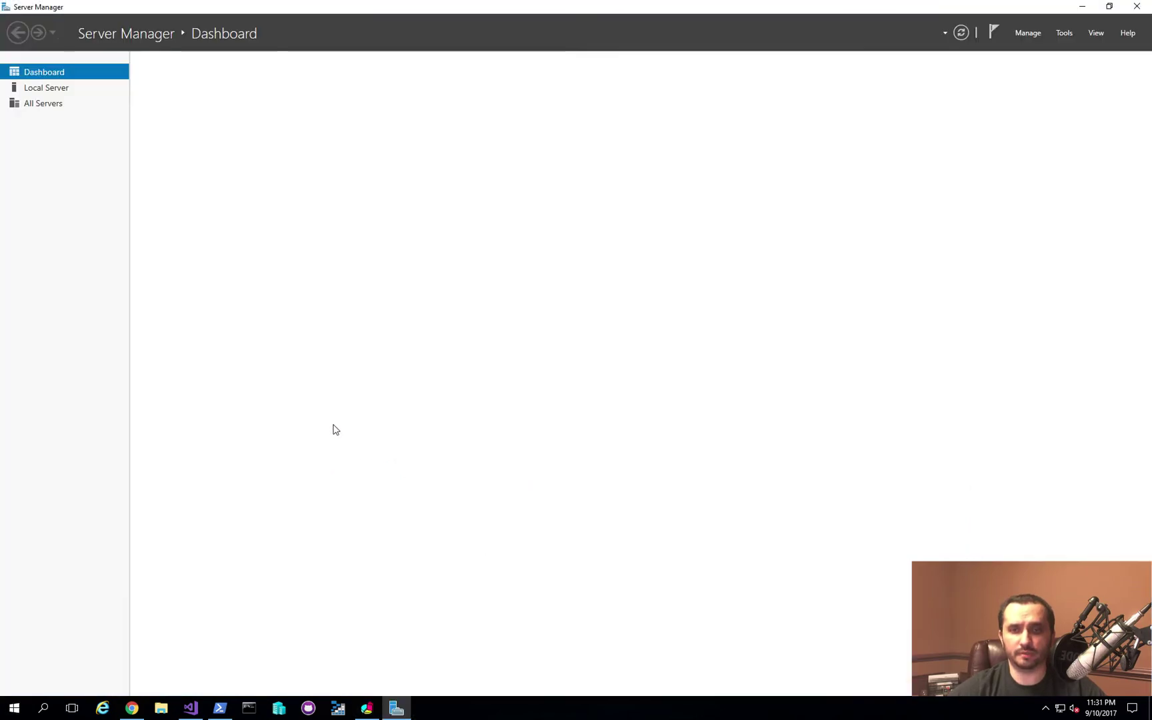
left_click(57, 110)
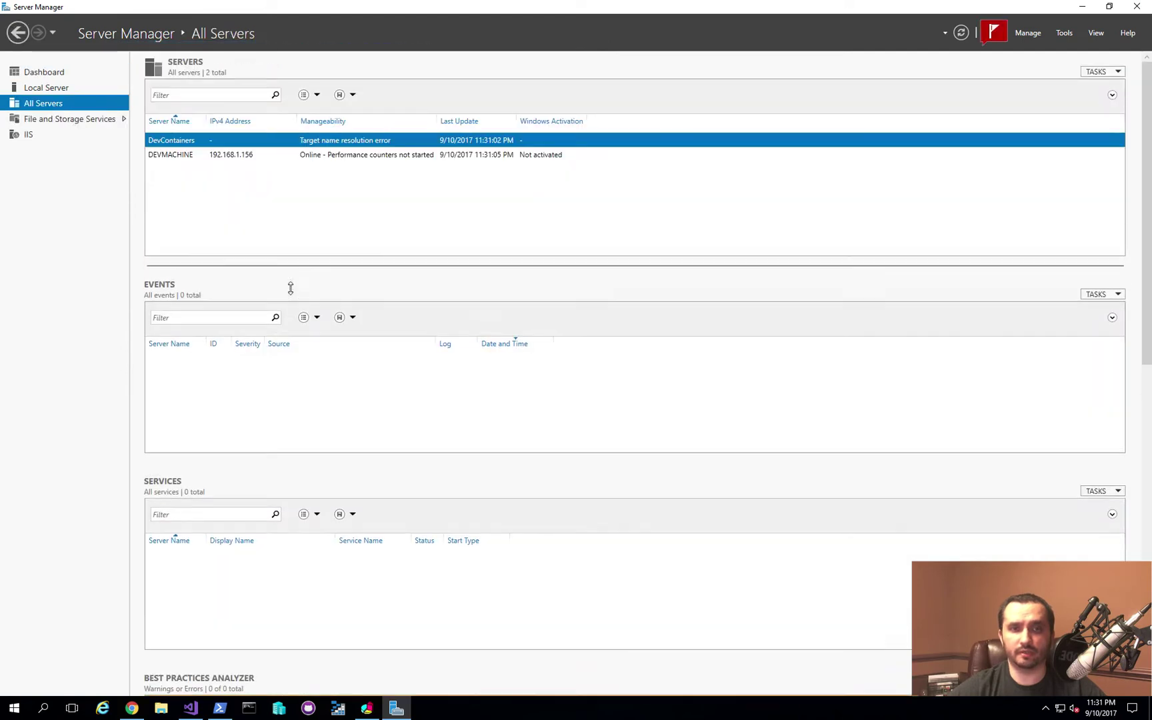
right_click(54, 107)
left_click(83, 115)
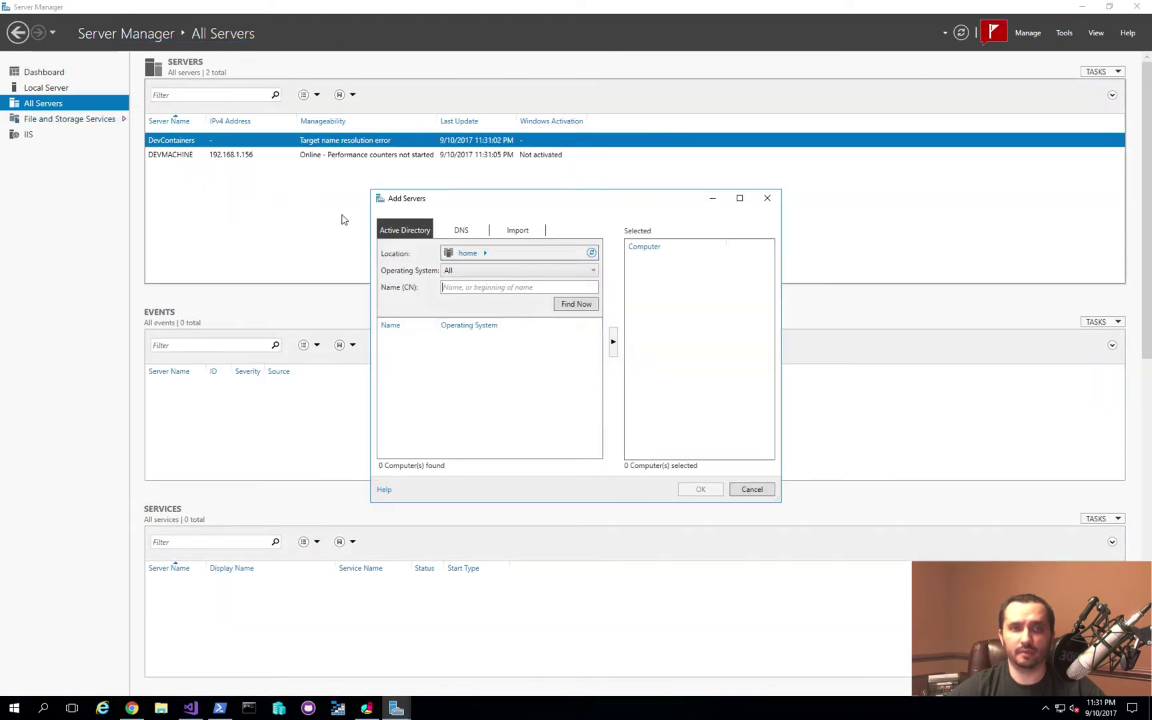
left_click(465, 286)
type("dev")
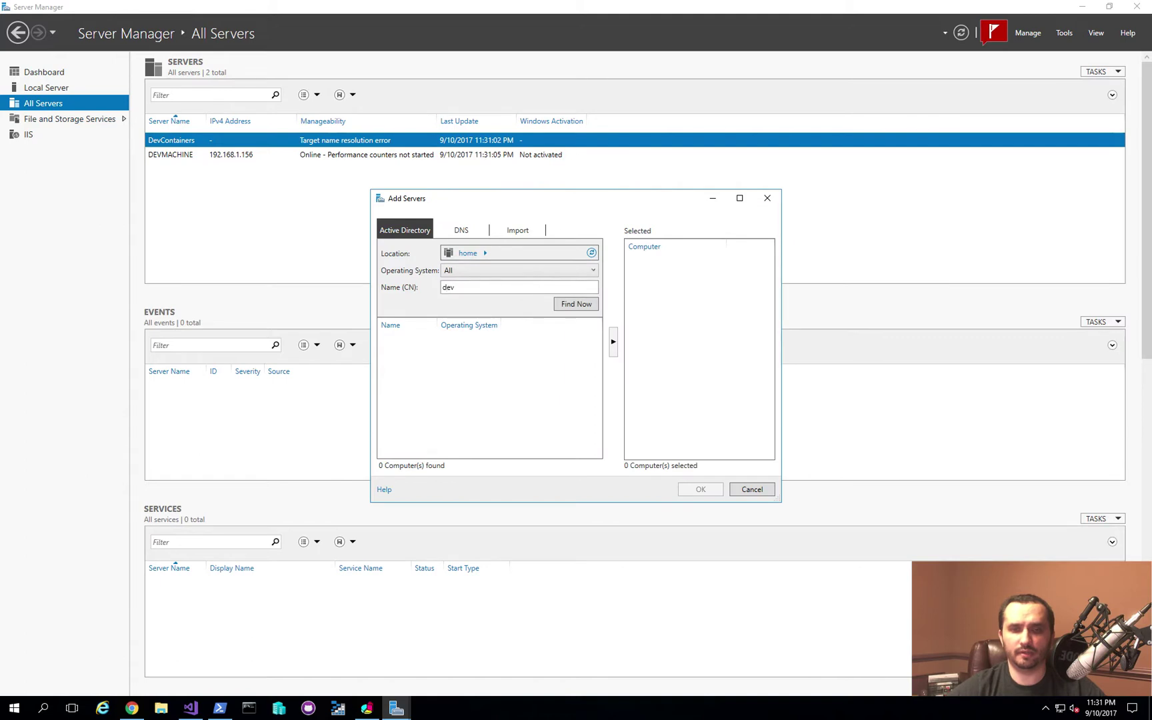
type("sf")
left_click(570, 304)
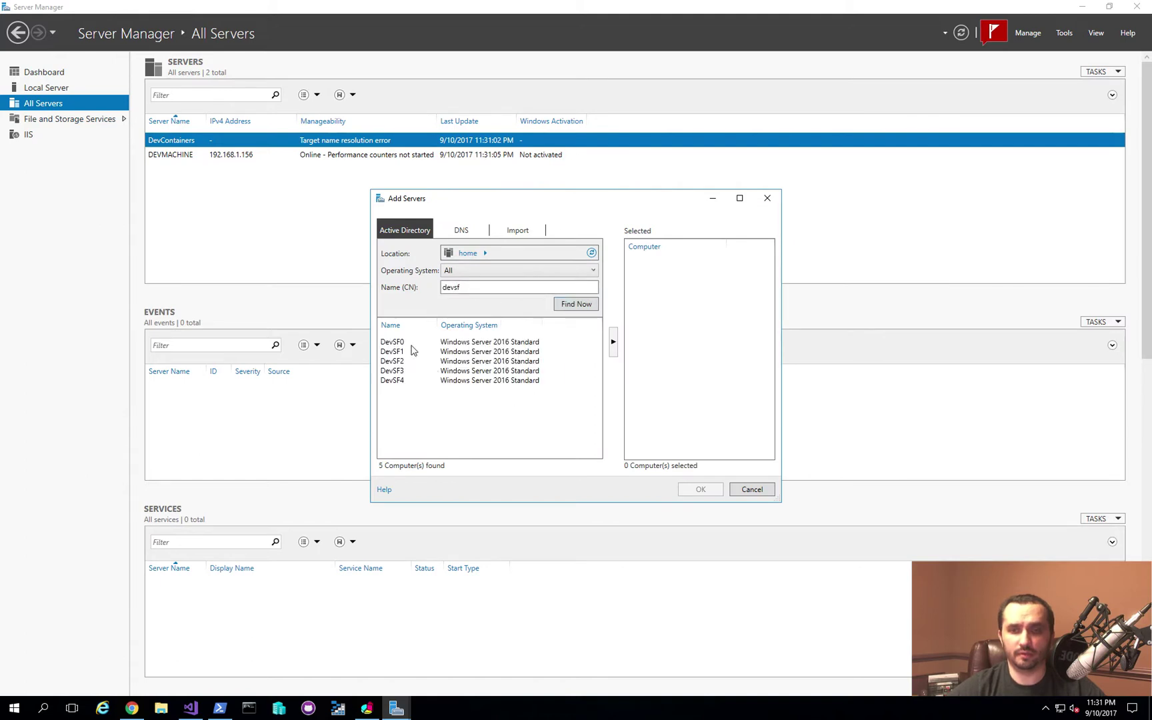
left_click(411, 342)
left_click(404, 381, "shift")
left_click(613, 342)
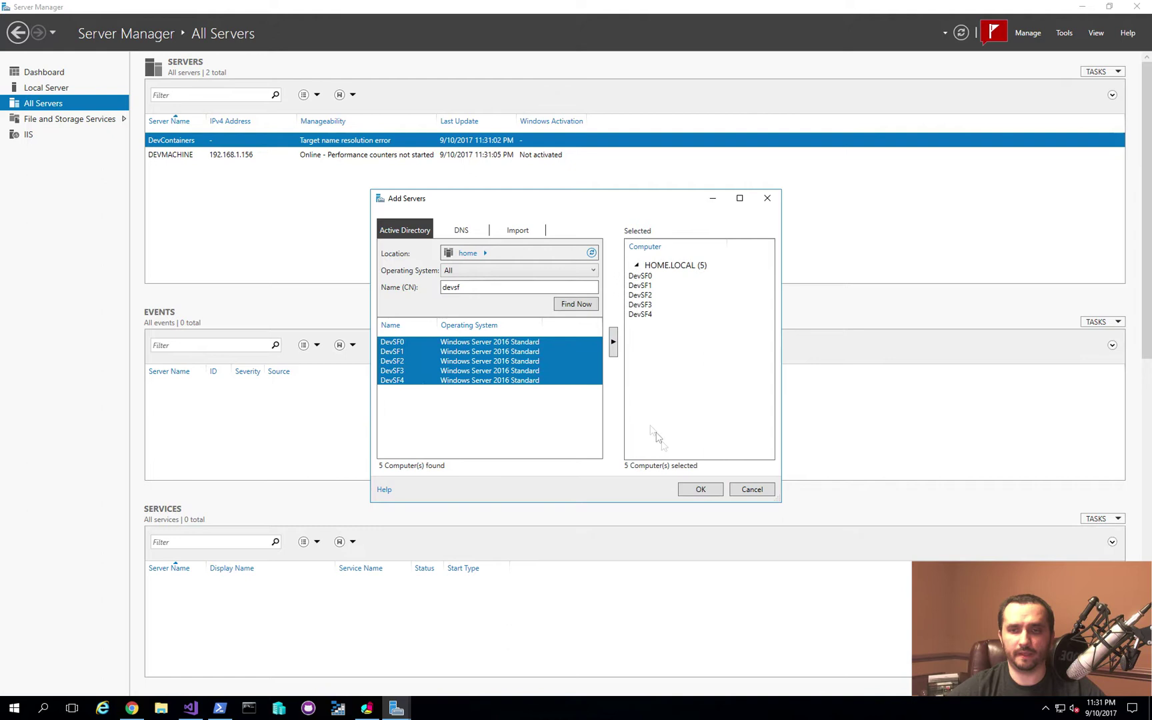
left_click(699, 490)
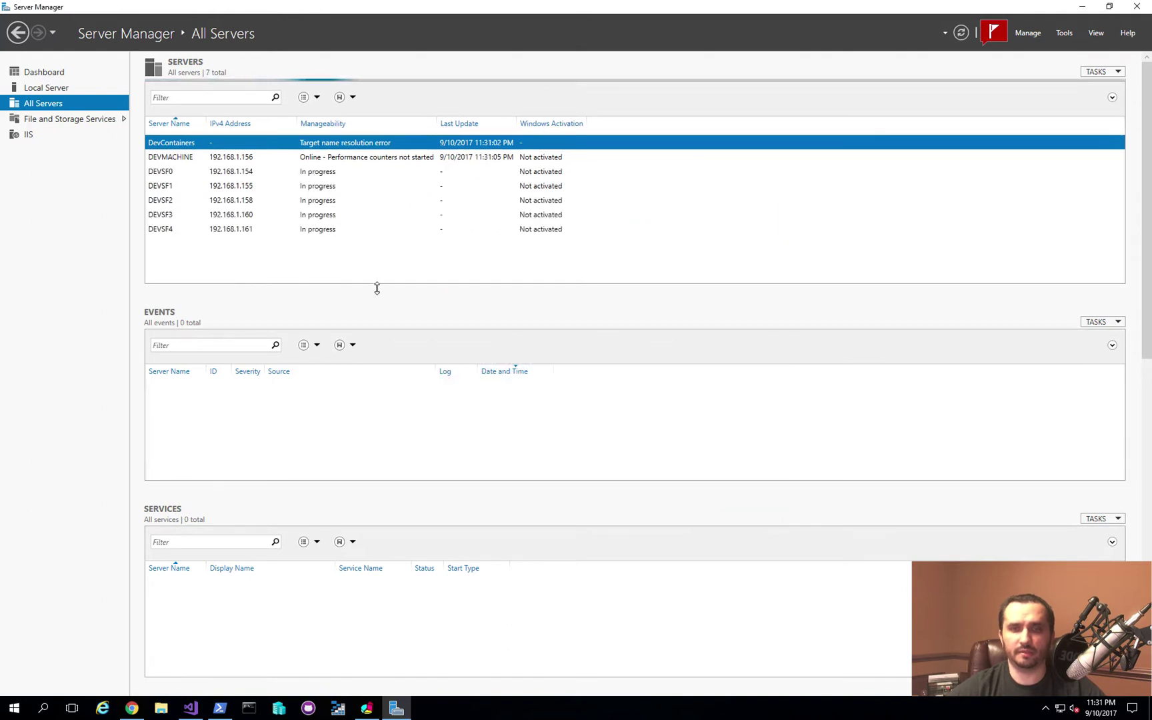
- Widen the IPv4 Address column and select the five DEVSF servers to review their addresses
left_click_drag(297, 121, 422, 127)
left_click(288, 155)
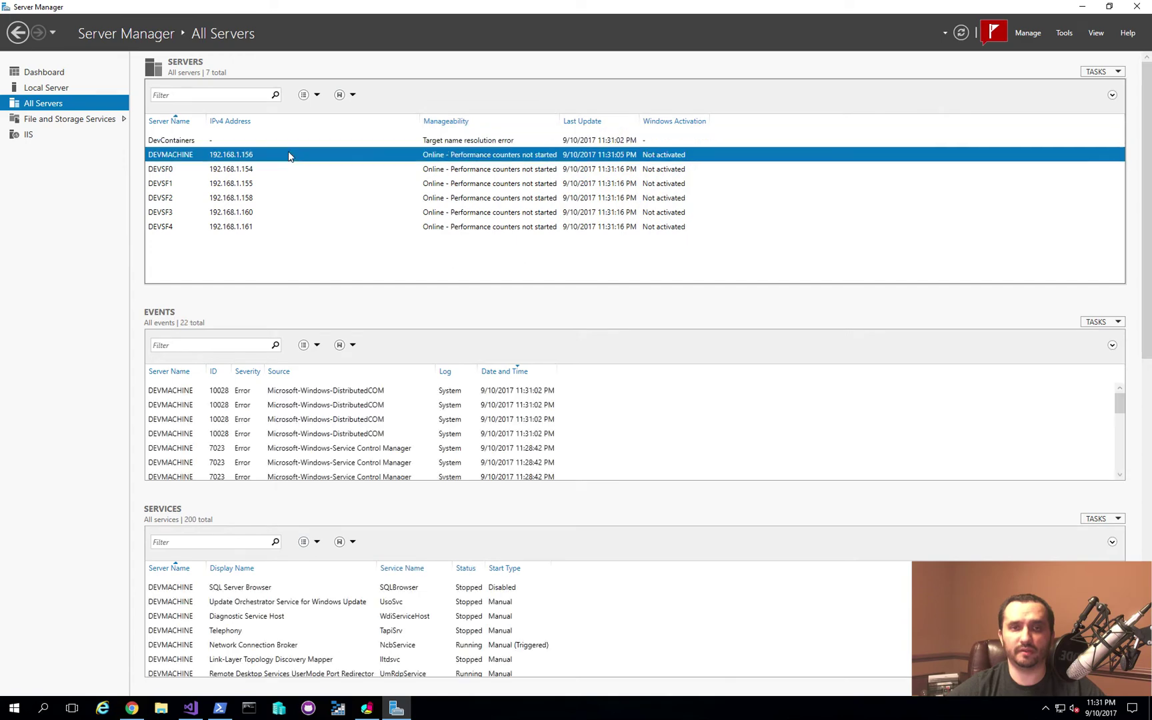
left_click(266, 173)
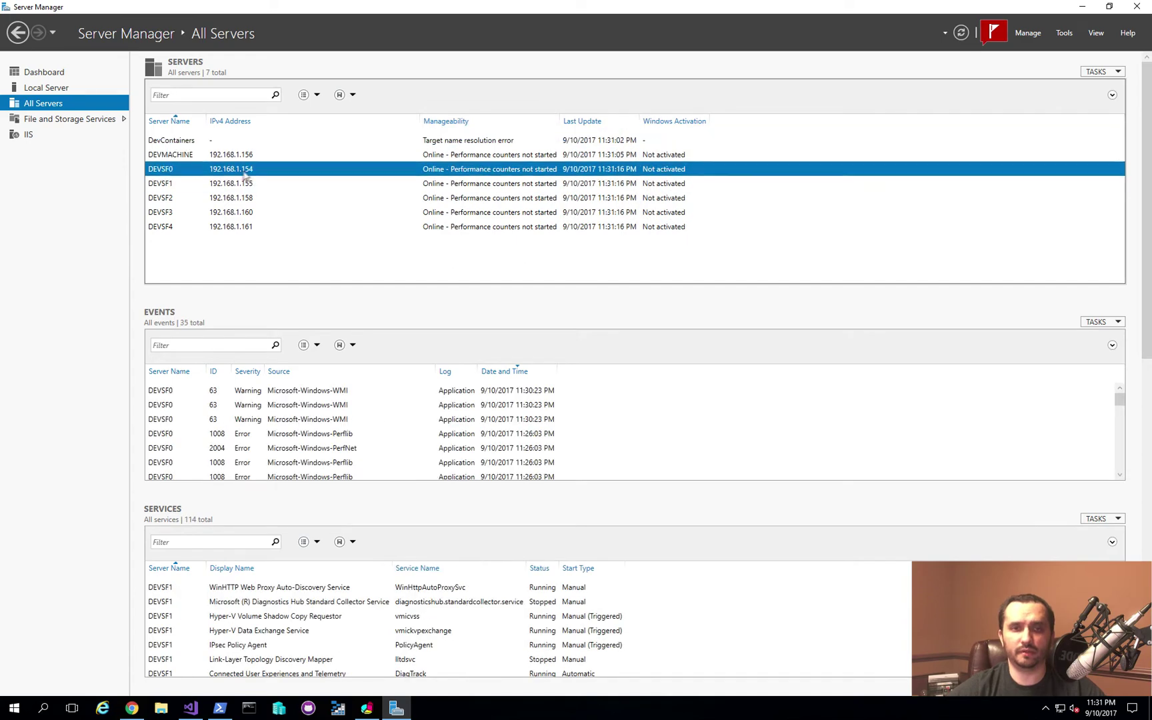
left_click(244, 226, "shift")
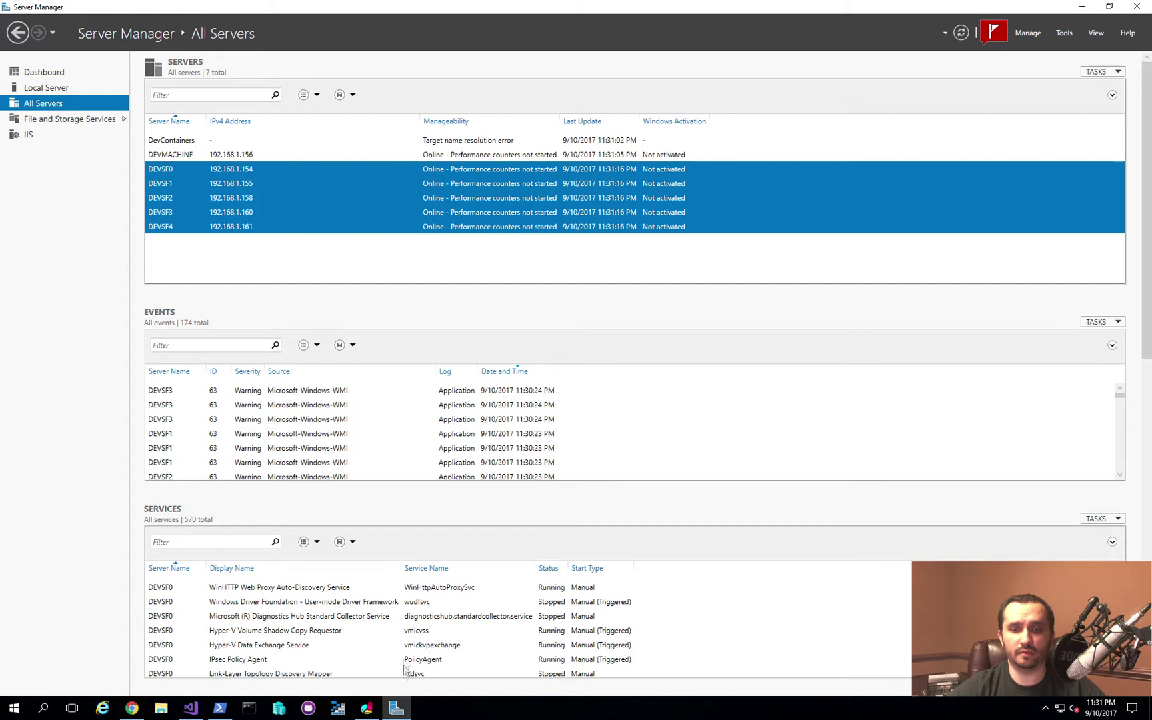
key("alt+Tab")
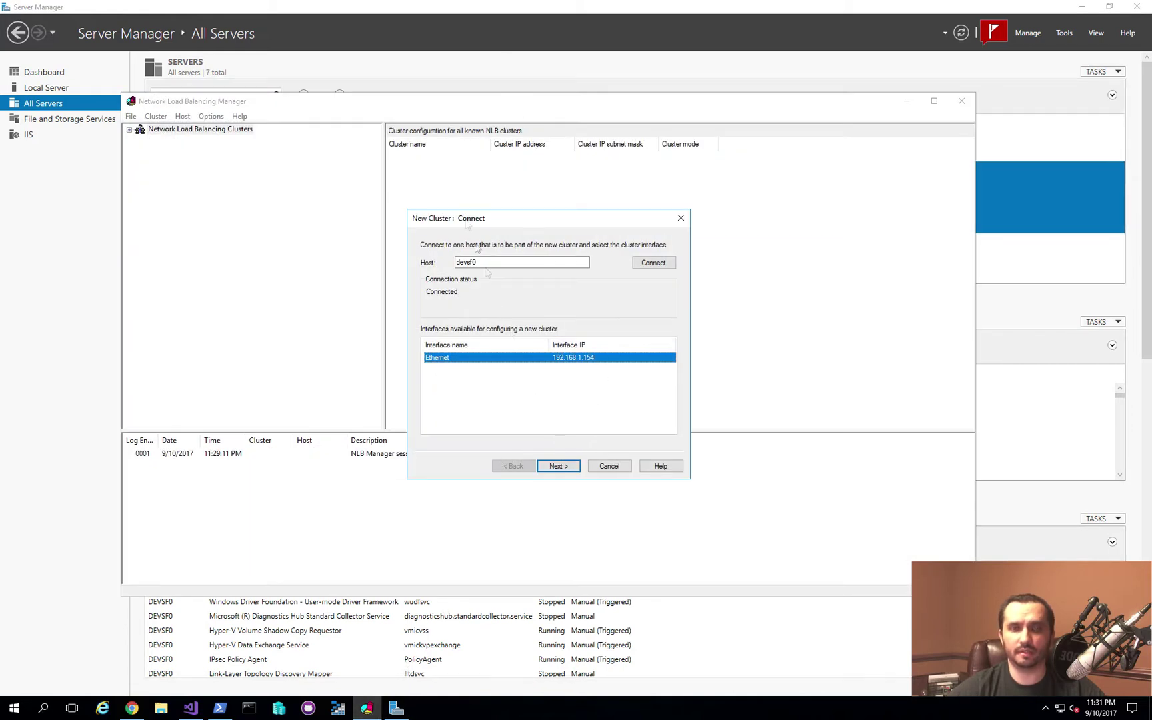
- Set devsf0's host priority (unique host identifier) to 10 in the host parameters
left_click(564, 469)
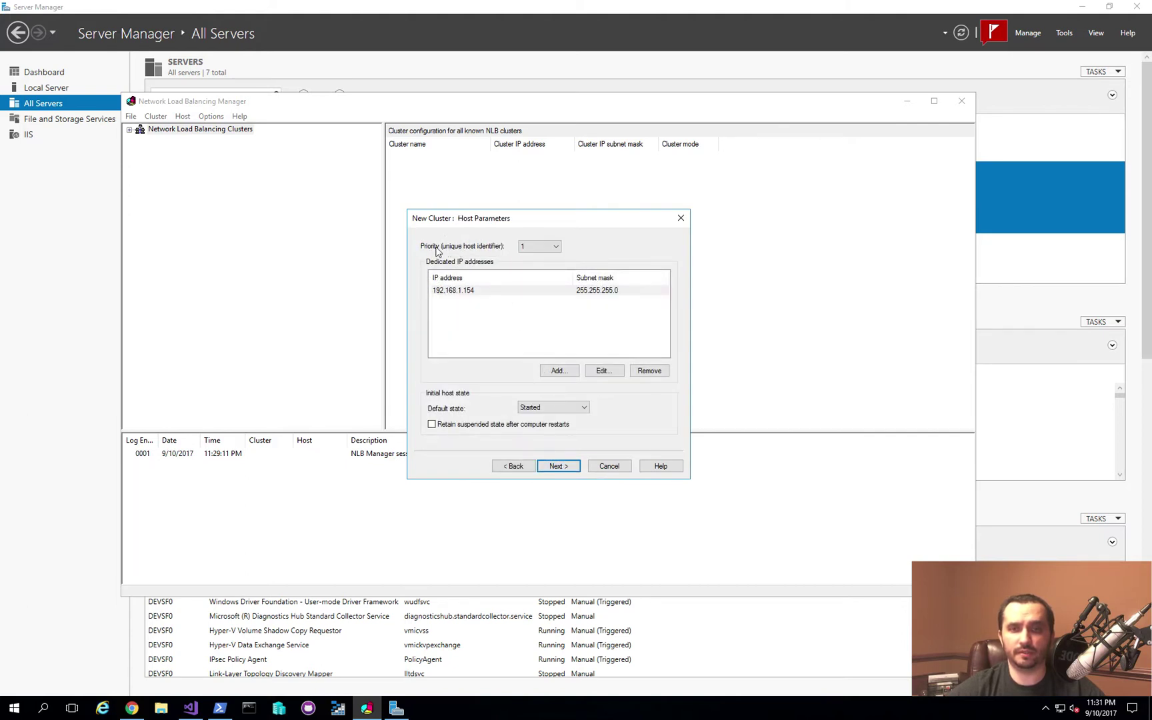
left_click(533, 247)
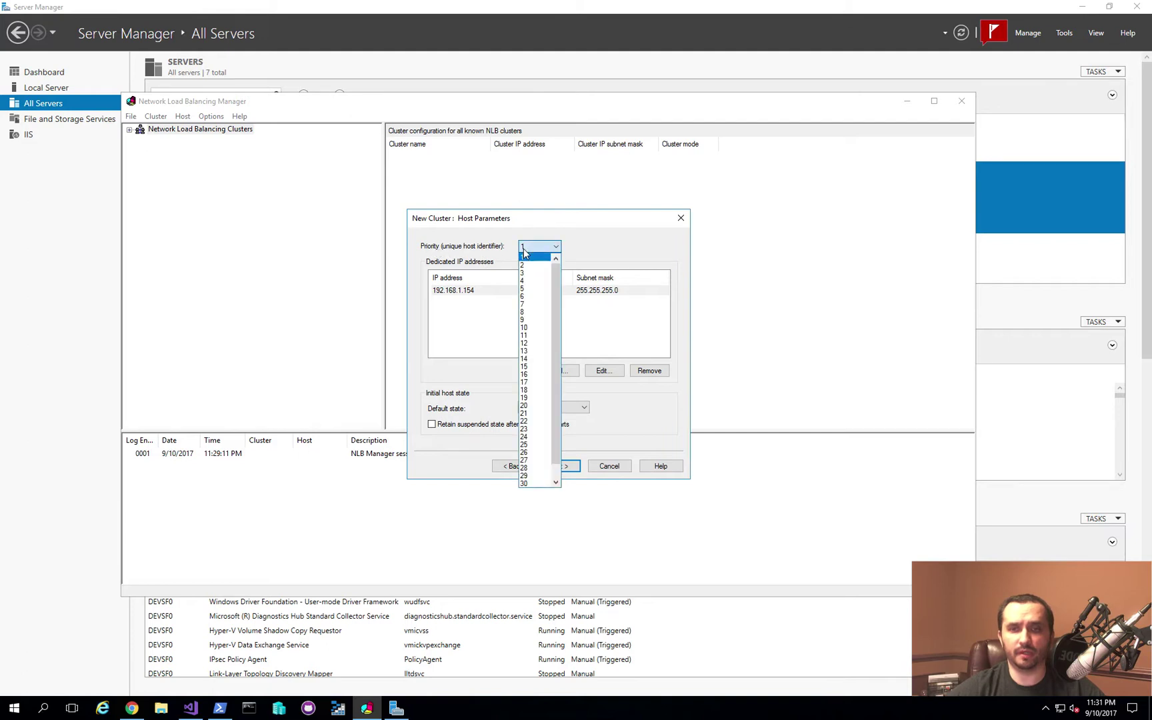
left_click(533, 330)
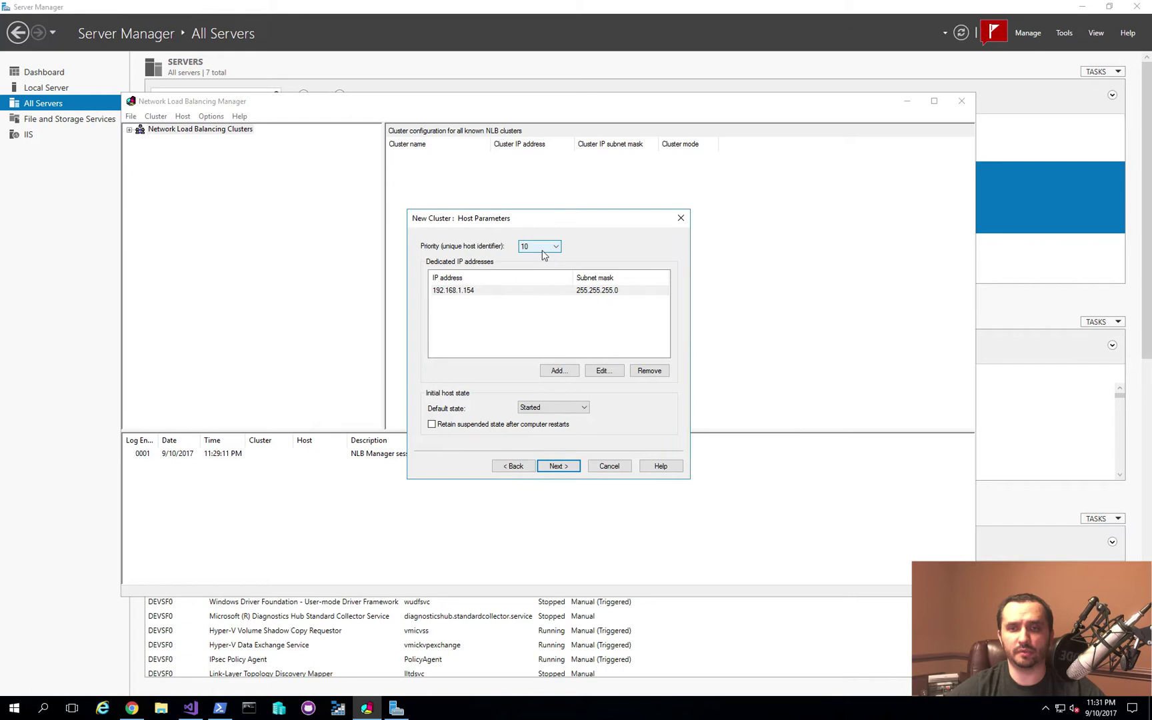
left_click(543, 251)
left_click(532, 312)
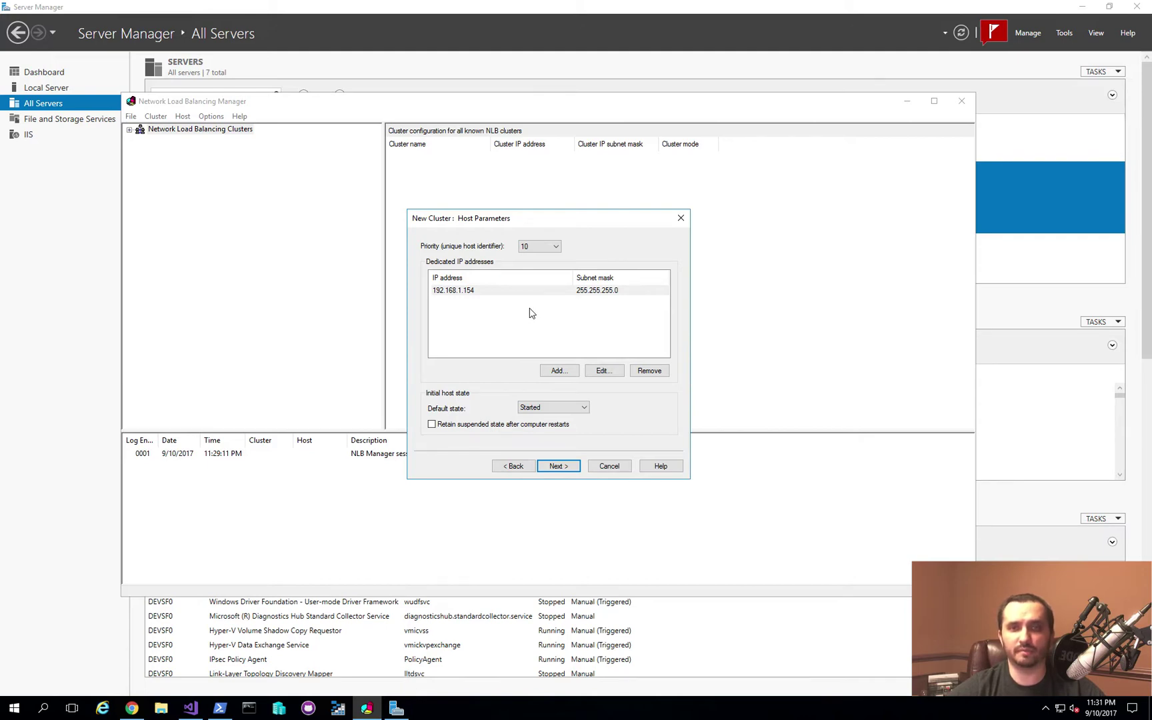
left_click(537, 249)
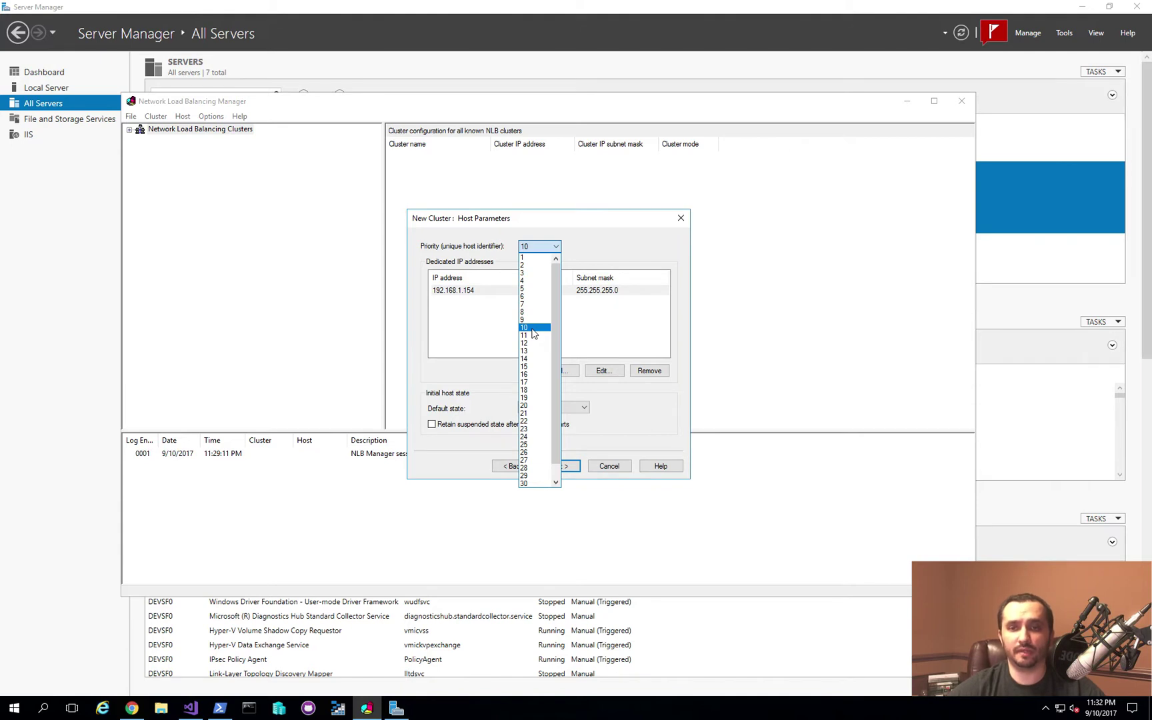
left_click(533, 333)
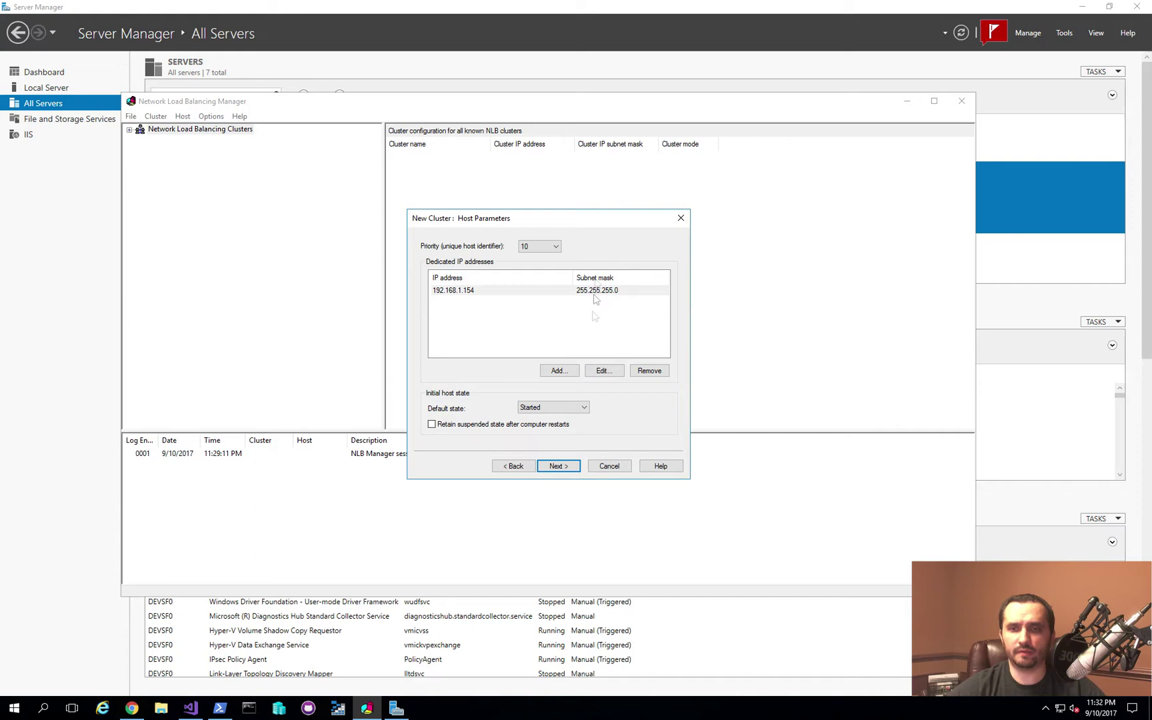
left_click(553, 467)
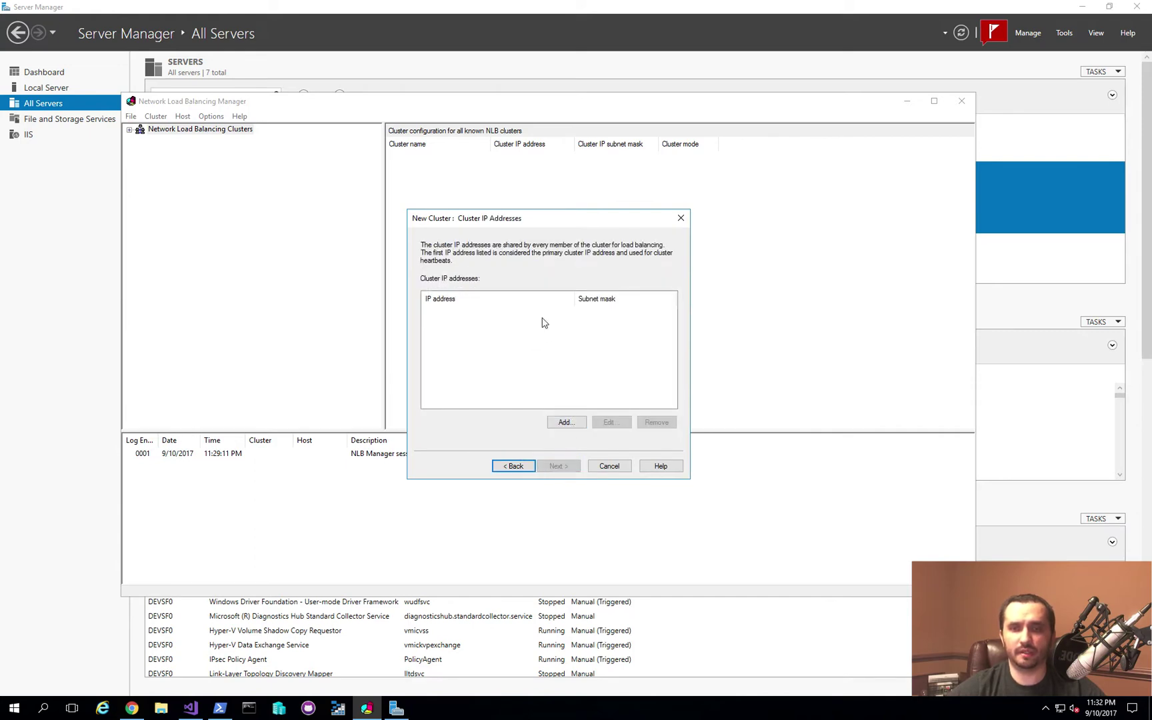
- Add cluster IP address 192.168.1.230 with subnet mask 255.255.255.0
left_click(564, 421)
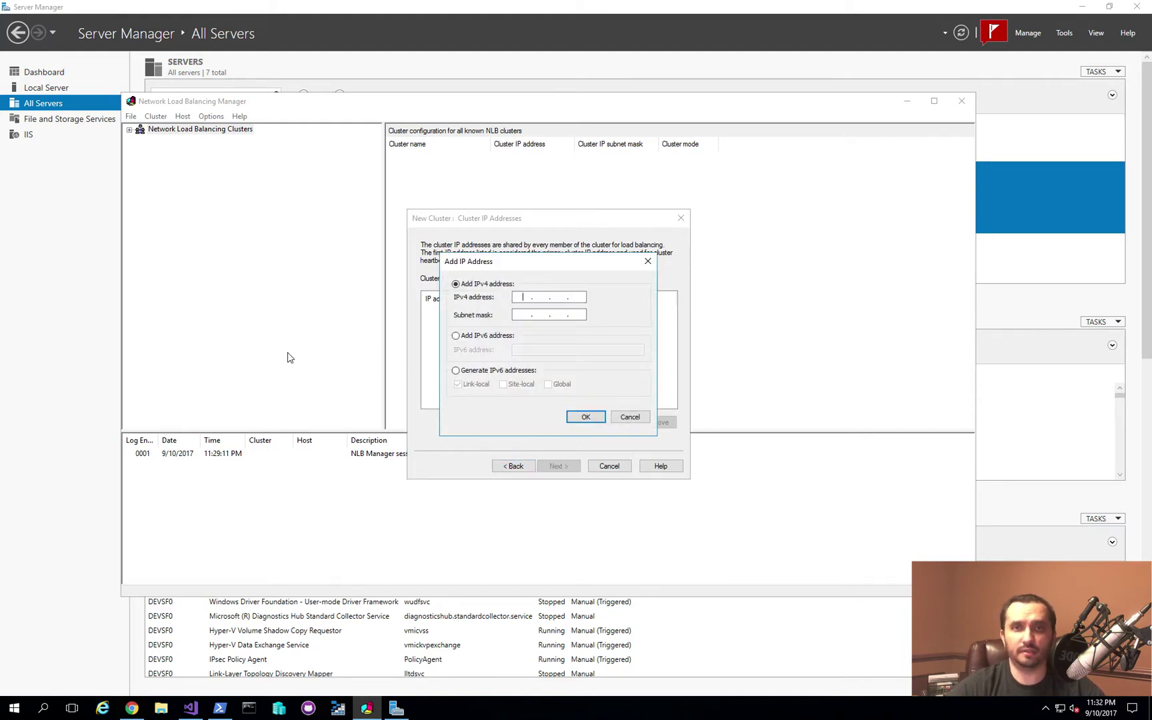
type("192.")
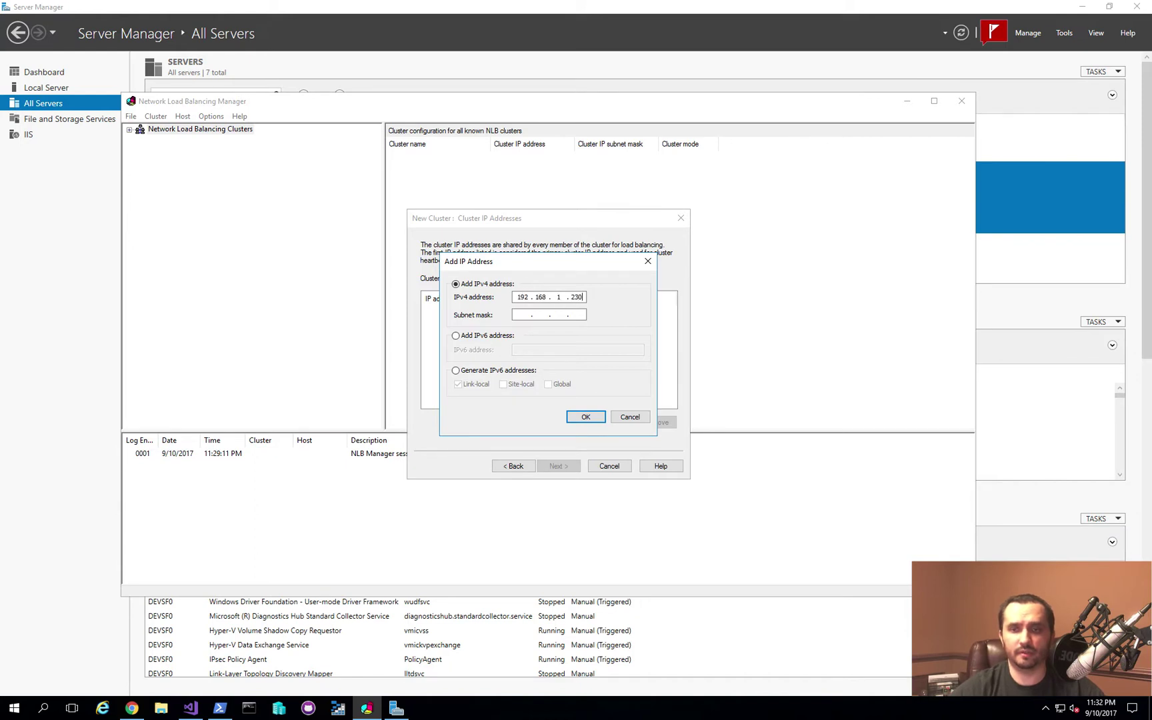
type("168.1.230")
key("Tab")
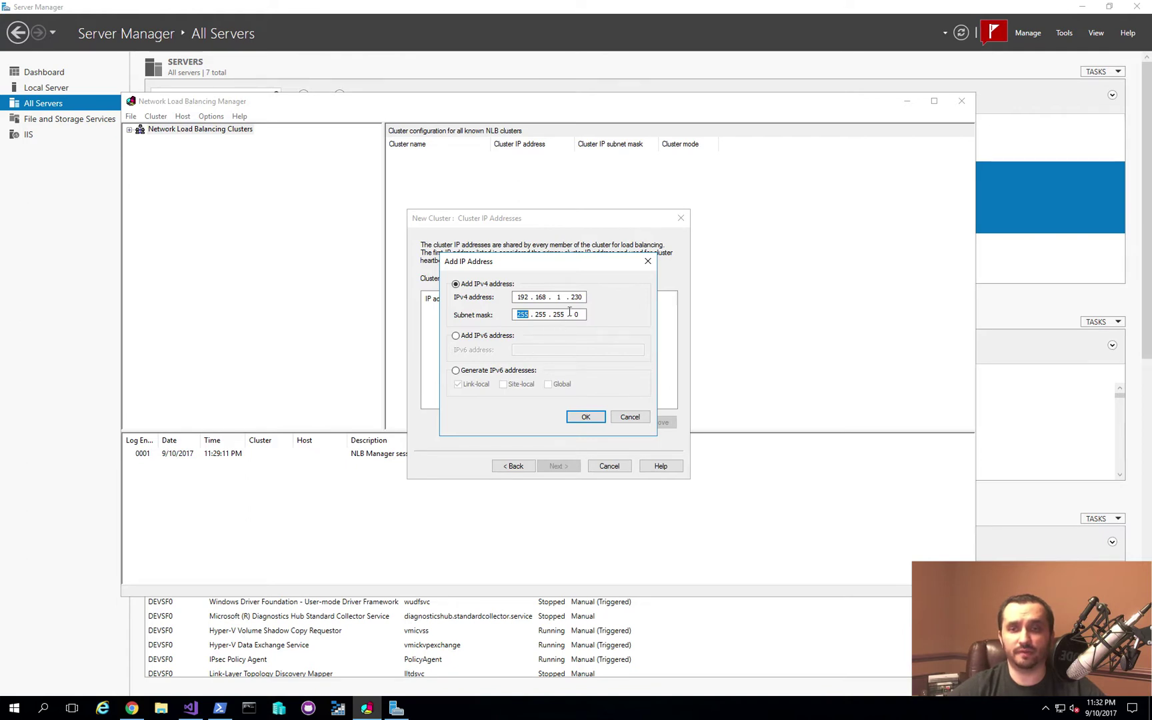
left_click(586, 417)
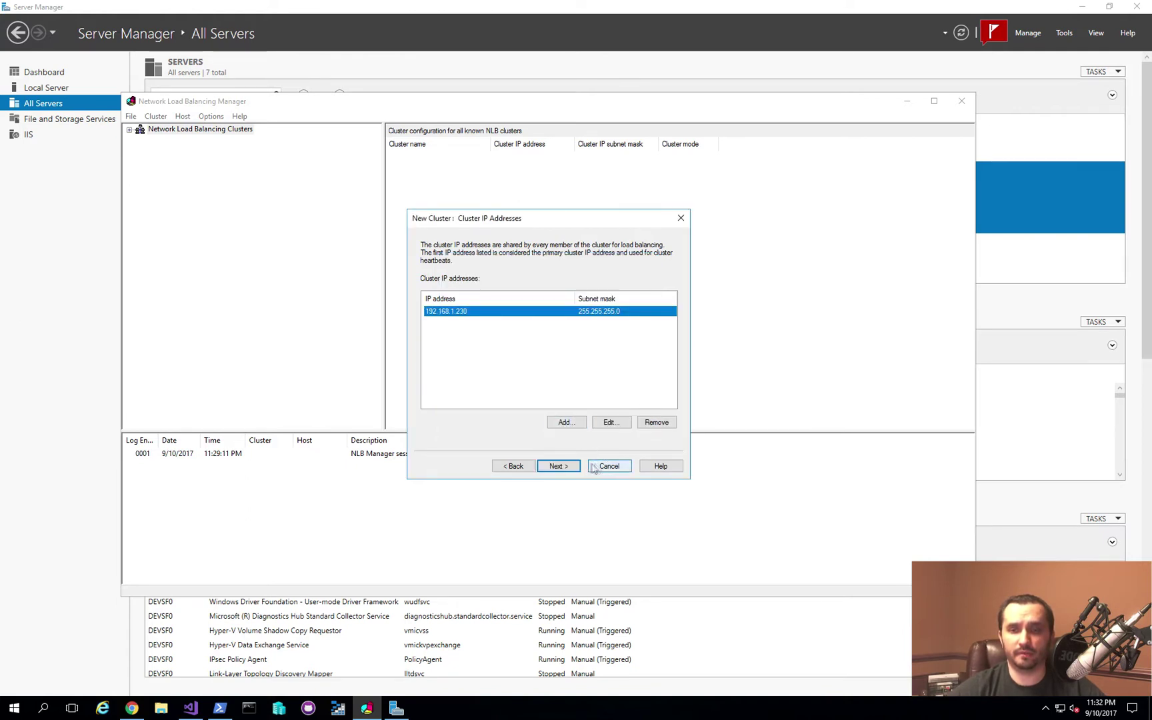
left_click(570, 468)
- Give the cluster the full Internet name devsf and set its operation mode to Multicast
left_click(533, 291)
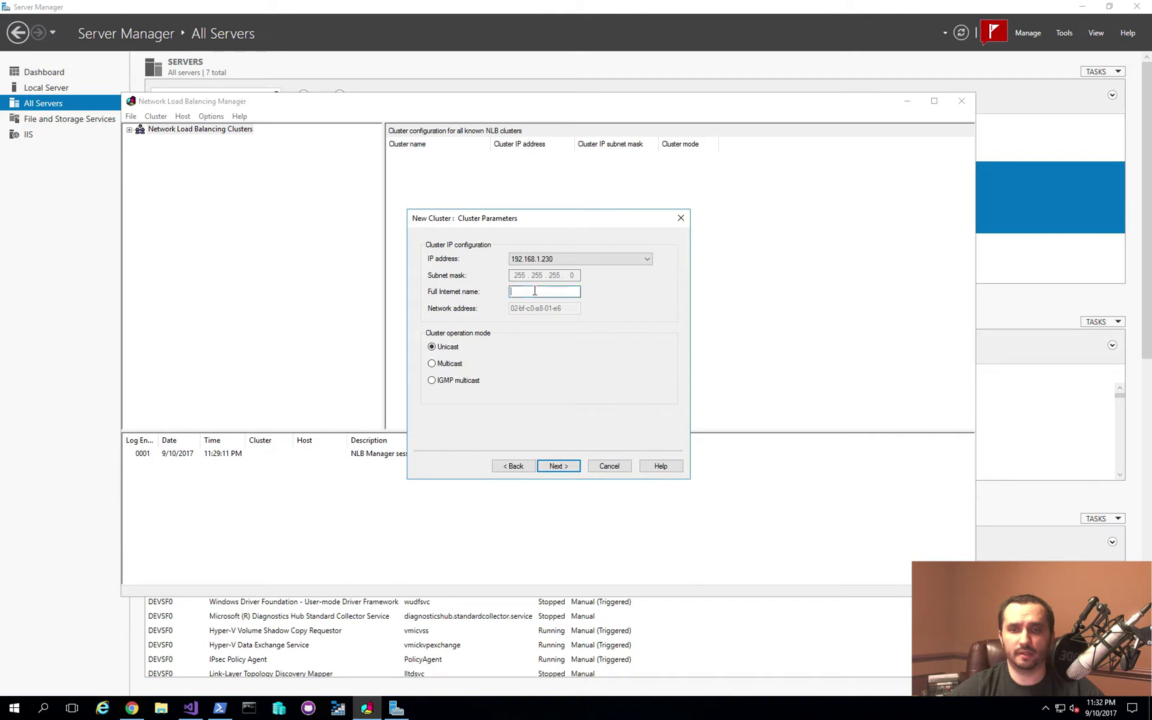
type("devsf")
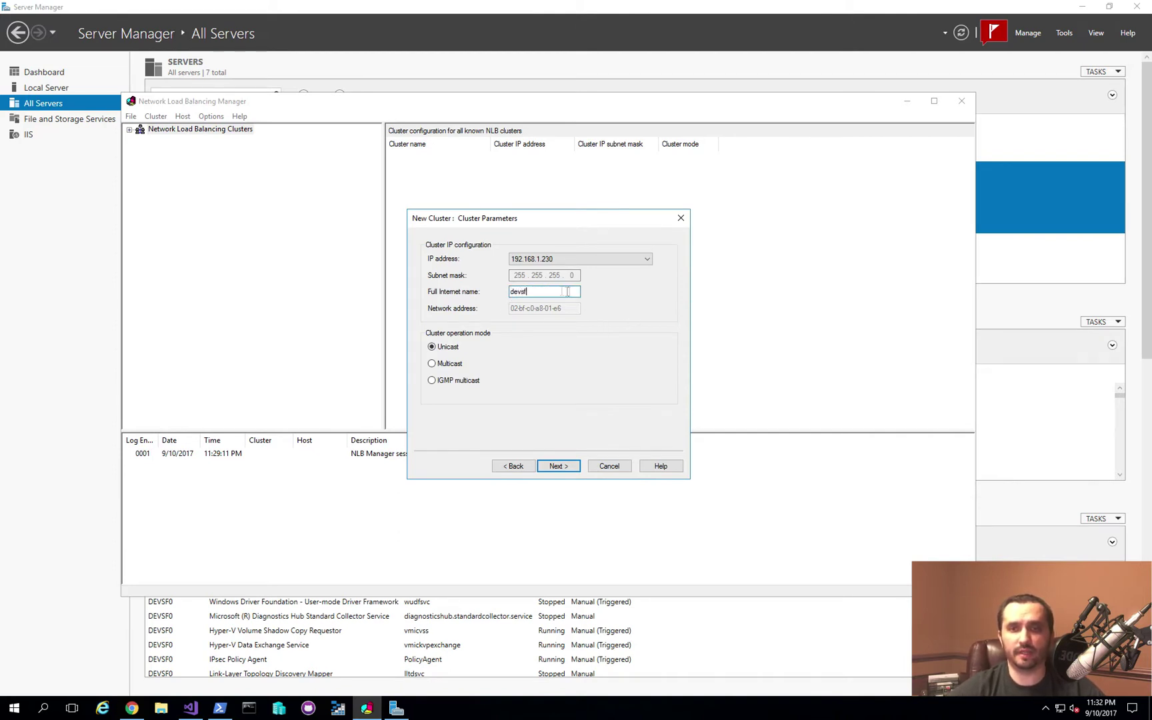
left_click_drag(566, 291, 480, 292)
left_click(450, 367)
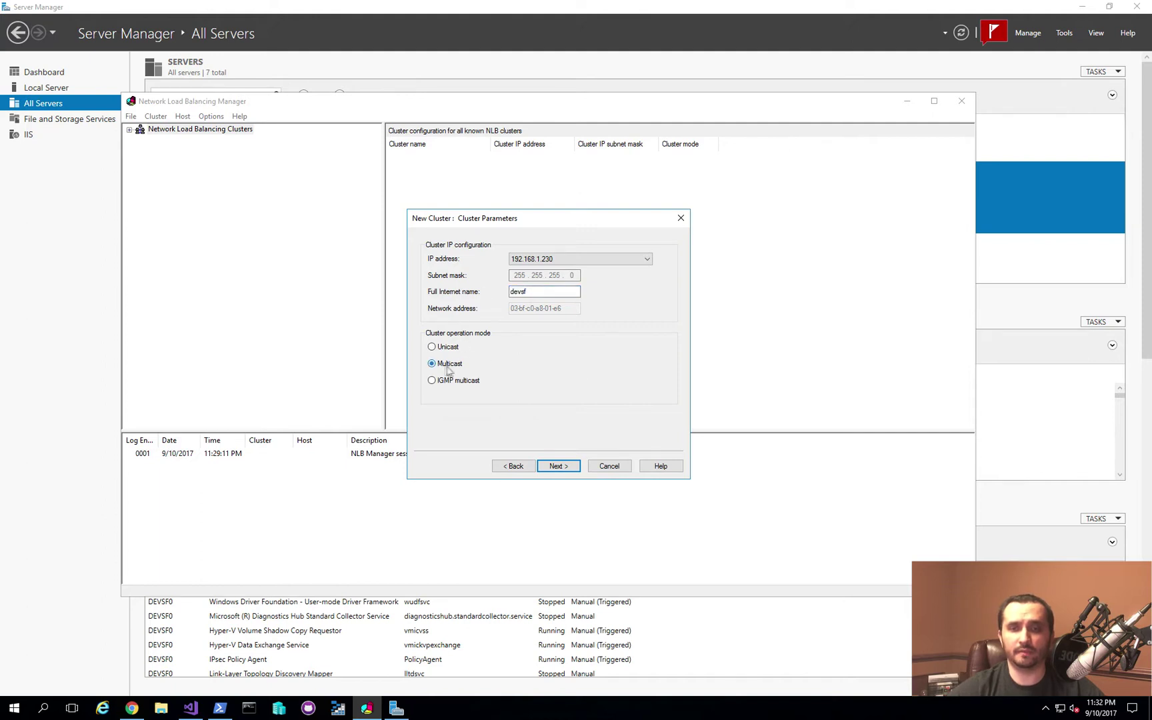
left_click(559, 466)
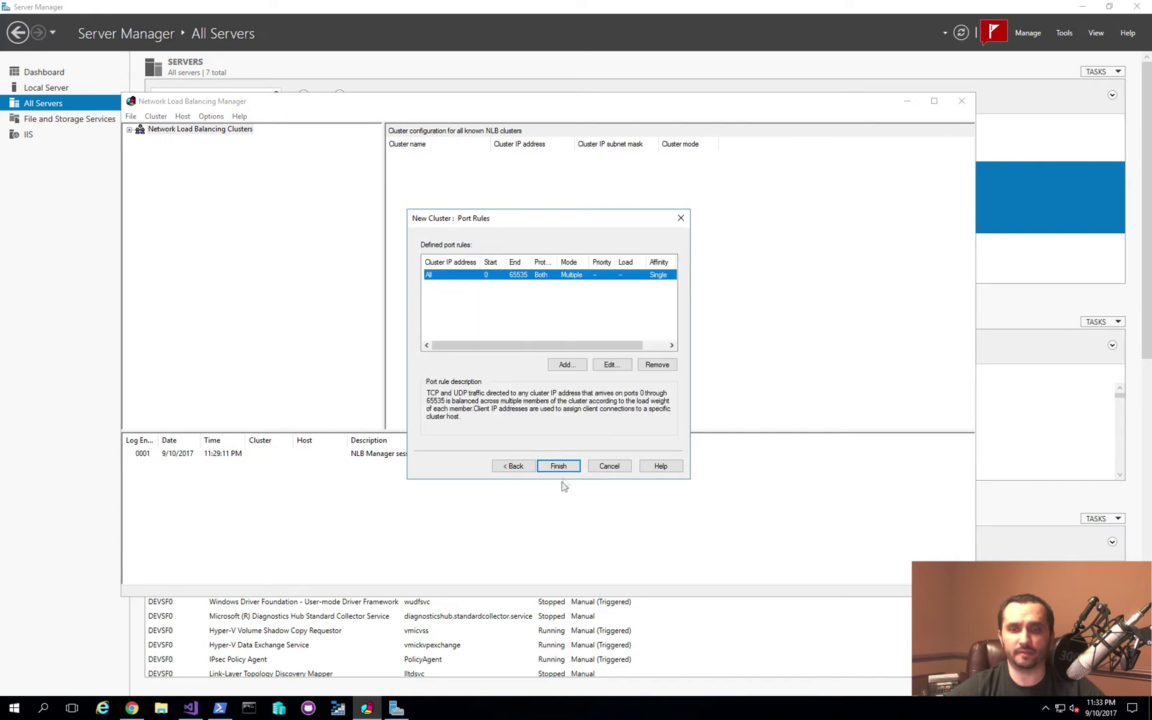
- Edit the default port rule to cover ports 19000–19000 with affinity None
left_click(608, 365)
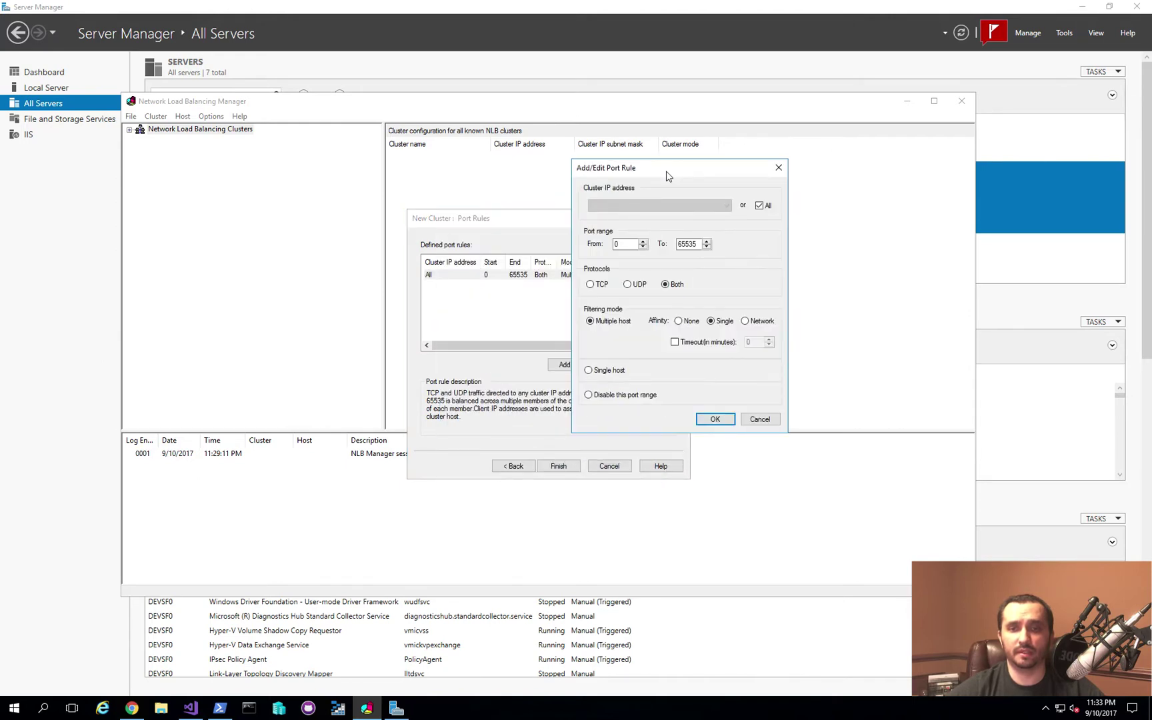
left_click_drag(667, 176, 640, 167)
double_click(597, 237)
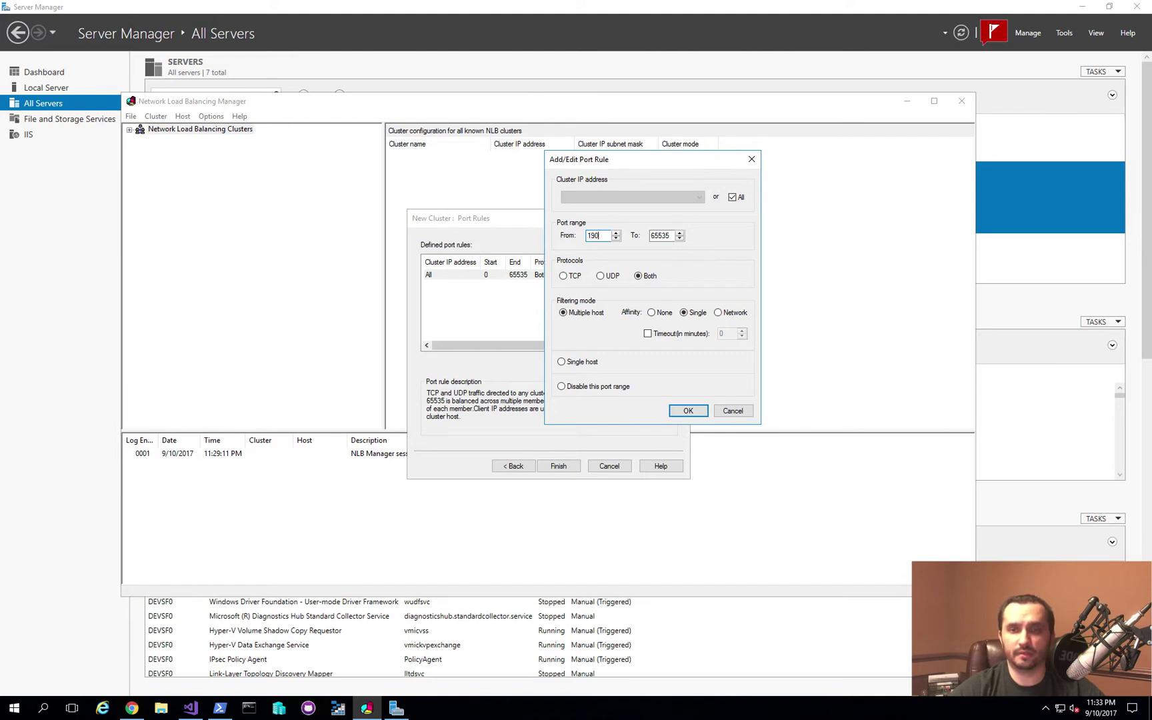
type("00")
key("Tab")
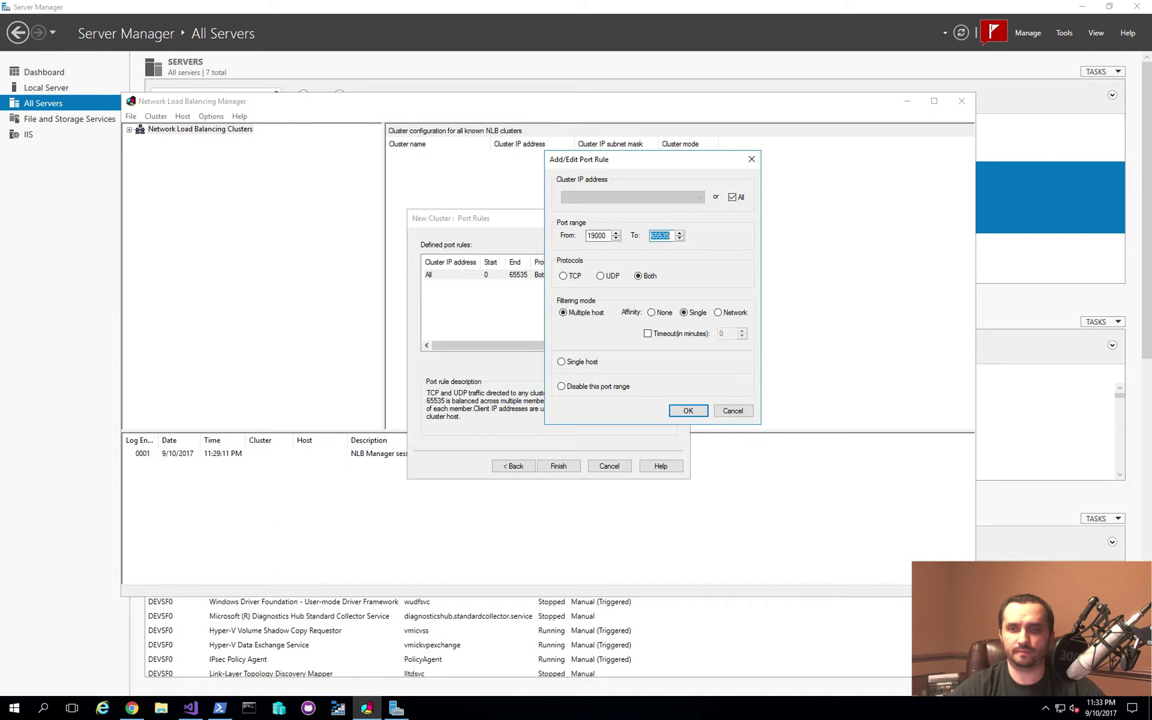
type("19000")
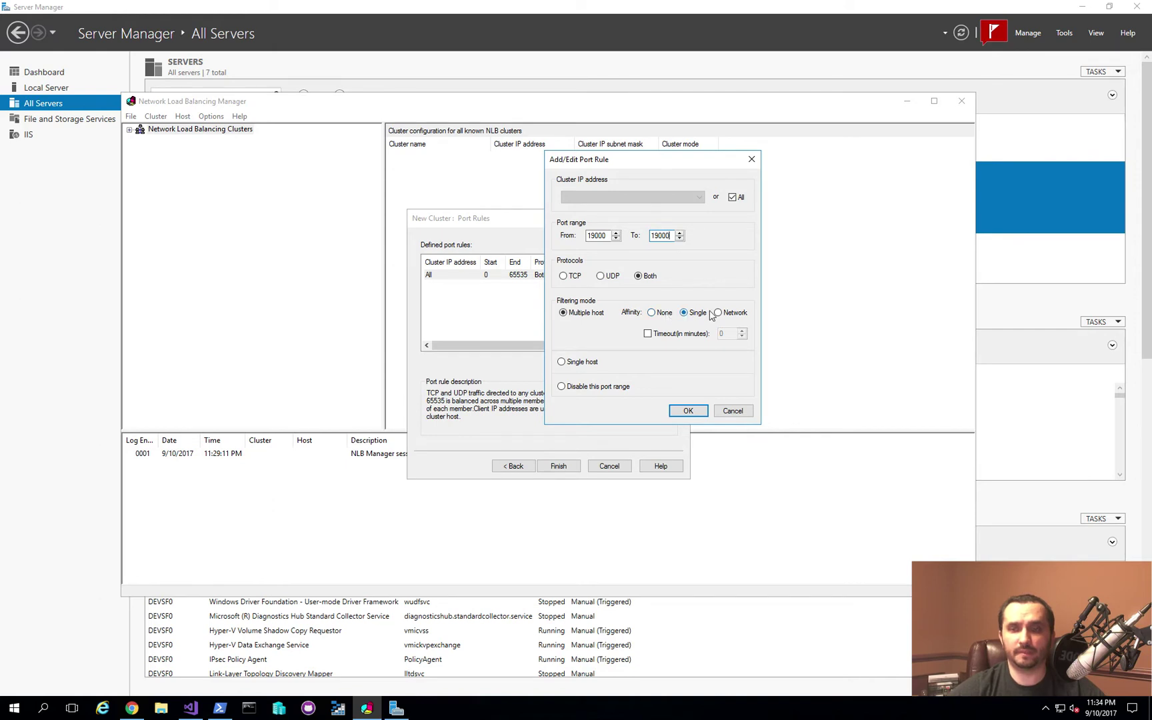
left_click(652, 314)
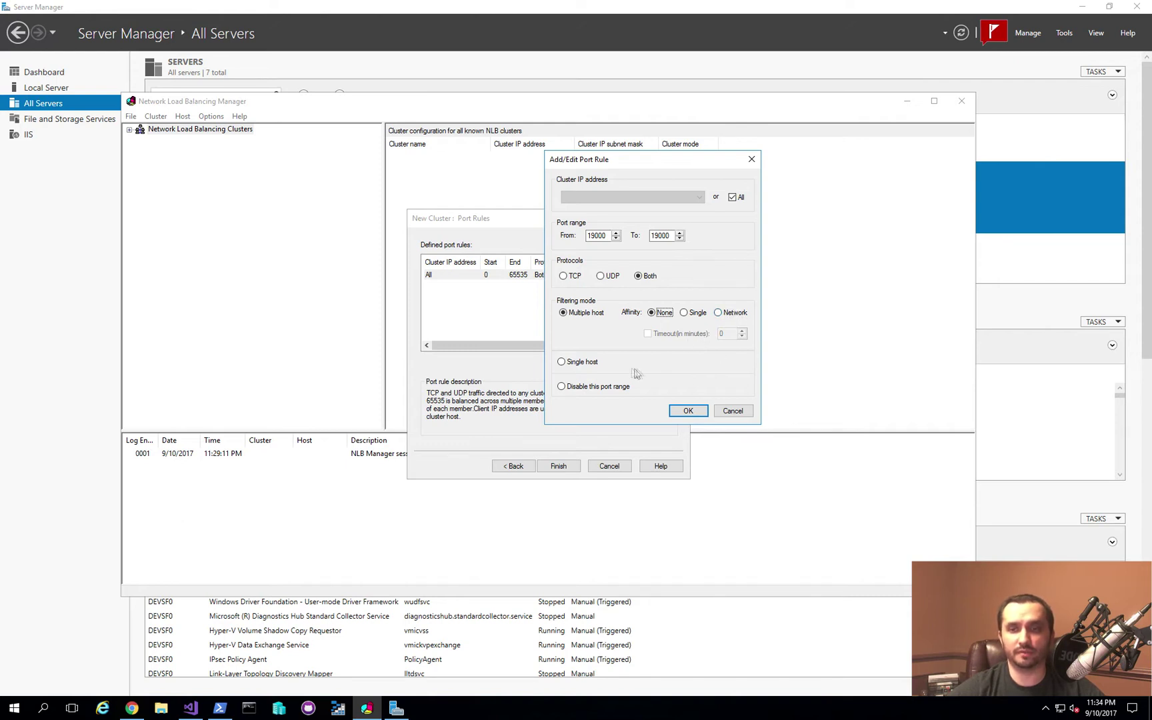
- Save the 19000 rule and add a 19080–19080 port rule with affinity None
left_click(688, 410)
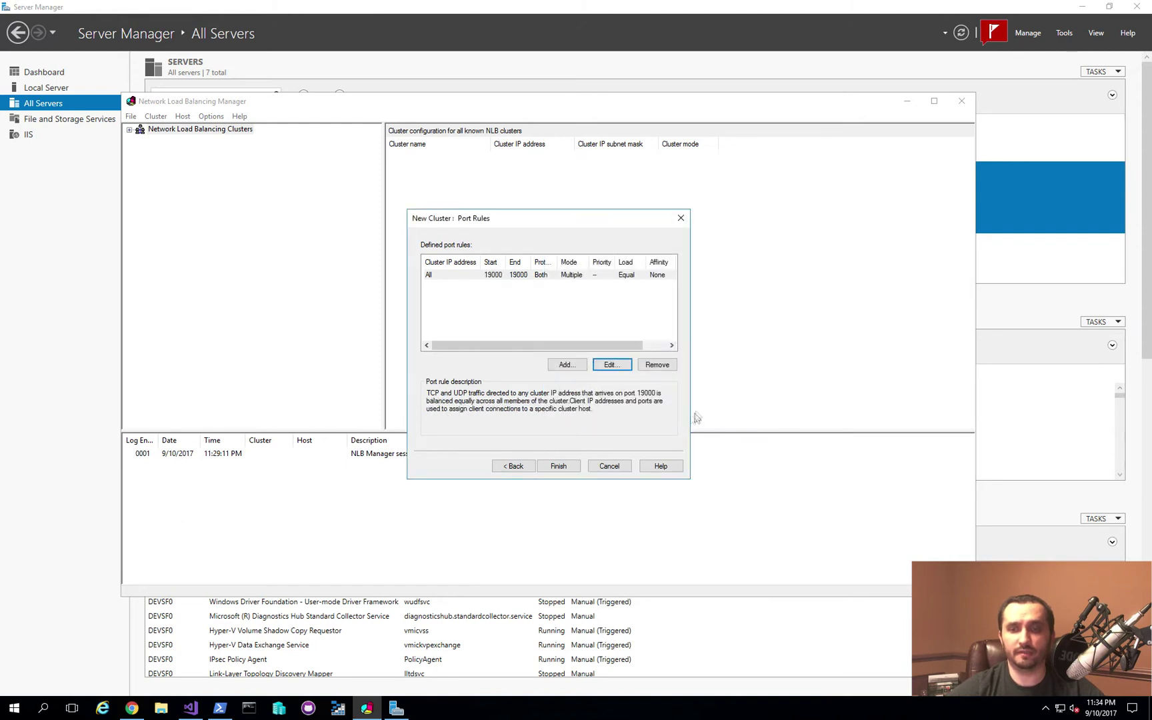
left_click(560, 370)
double_click(494, 293)
type("19000")
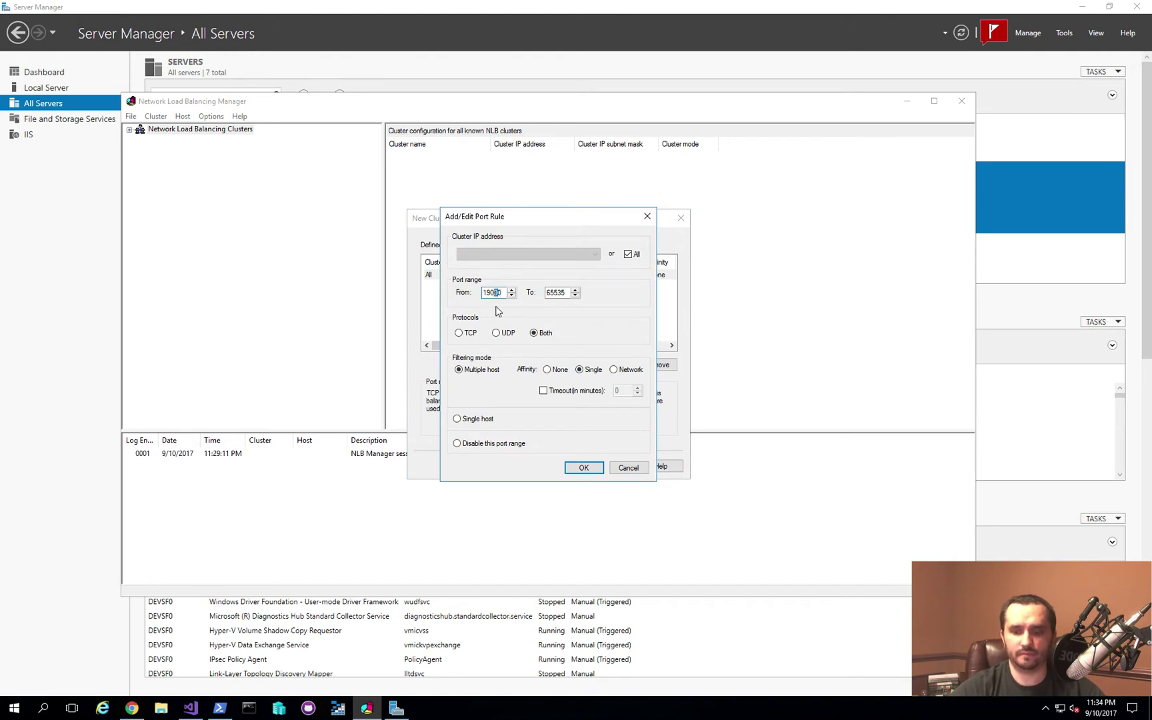
key("ctrl+a")
key("ctrl+c")
key("Tab")
key("ctrl+v")
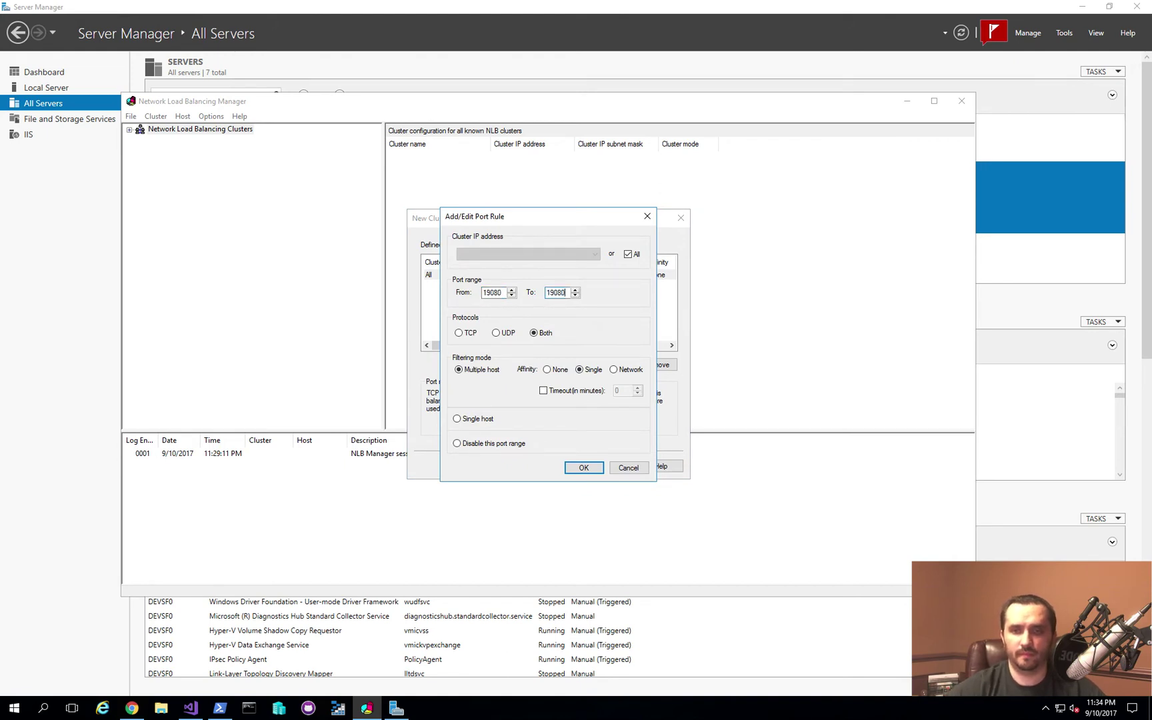
left_click(548, 370)
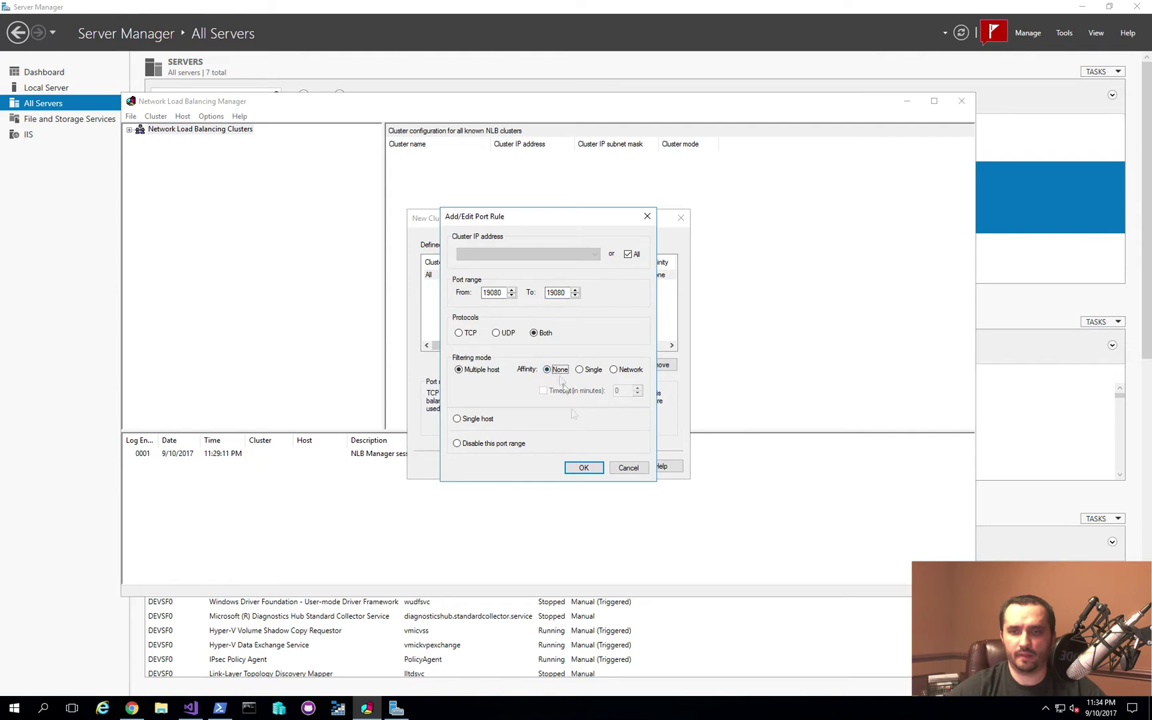
left_click(582, 467)
- Add a 19081–19081 port rule with affinity None and finish creating the devsf cluster
left_click(567, 365)
double_click(497, 293)
type("19080")
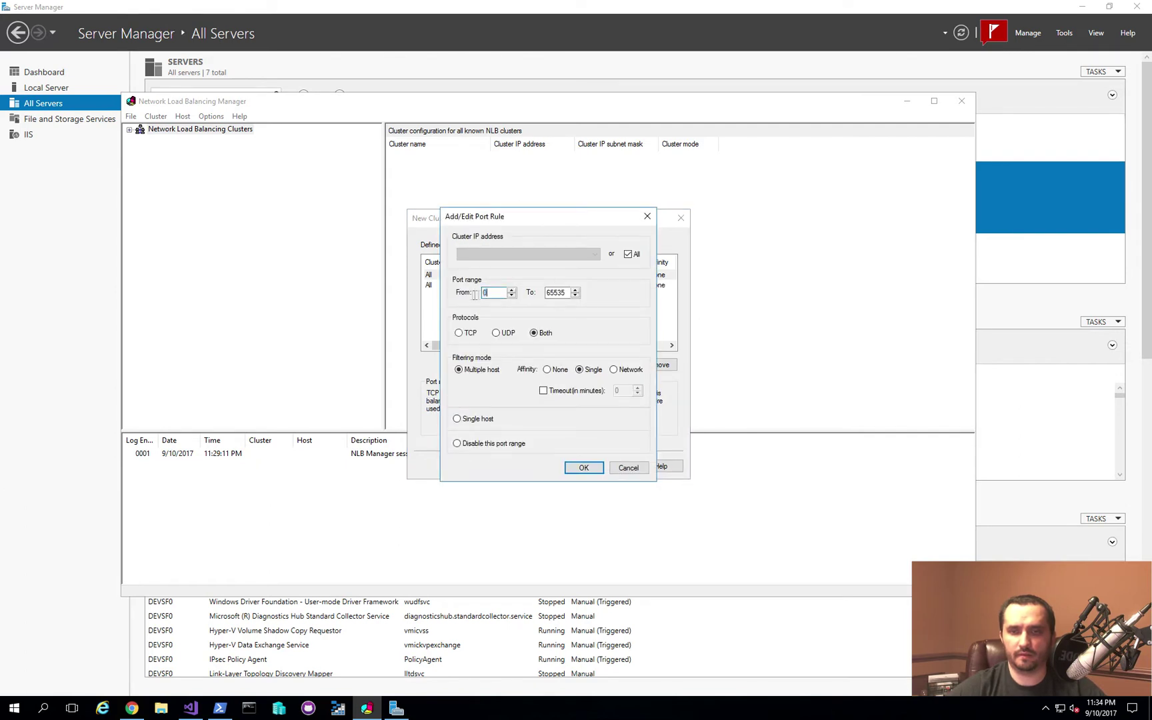
key("BackSpace")
type("19081")
key("ctrl+a")
key("ctrl+c")
key("Tab")
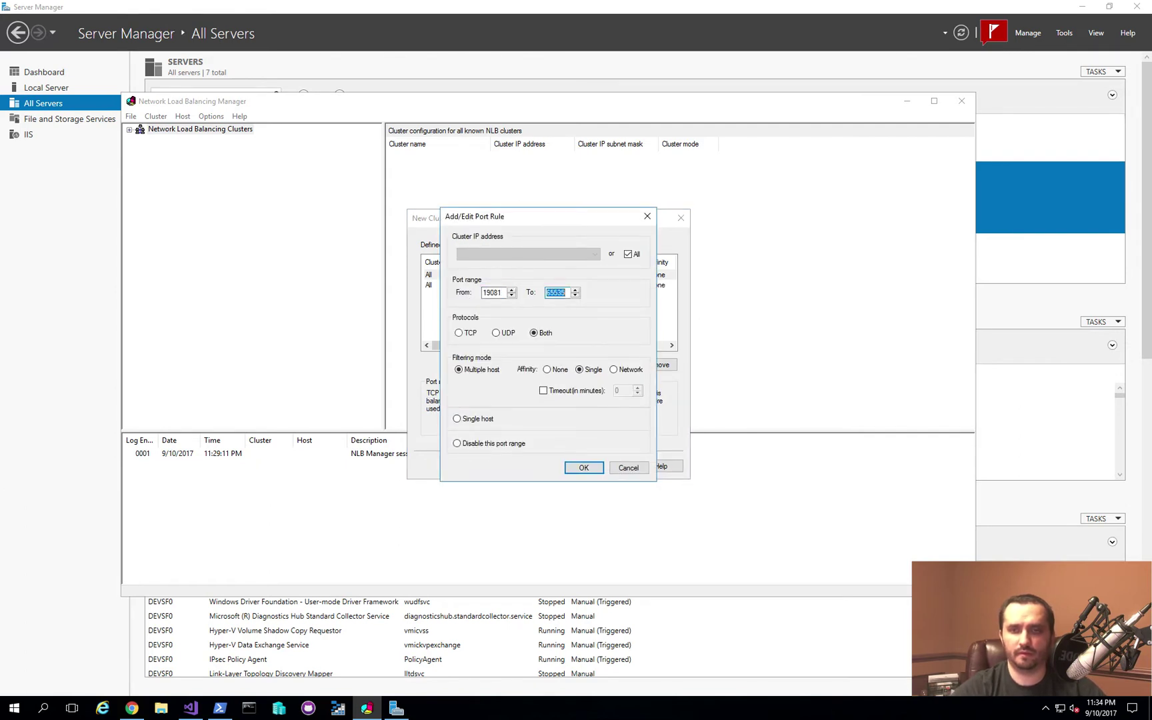
key("ctrl+v")
left_click(547, 369)
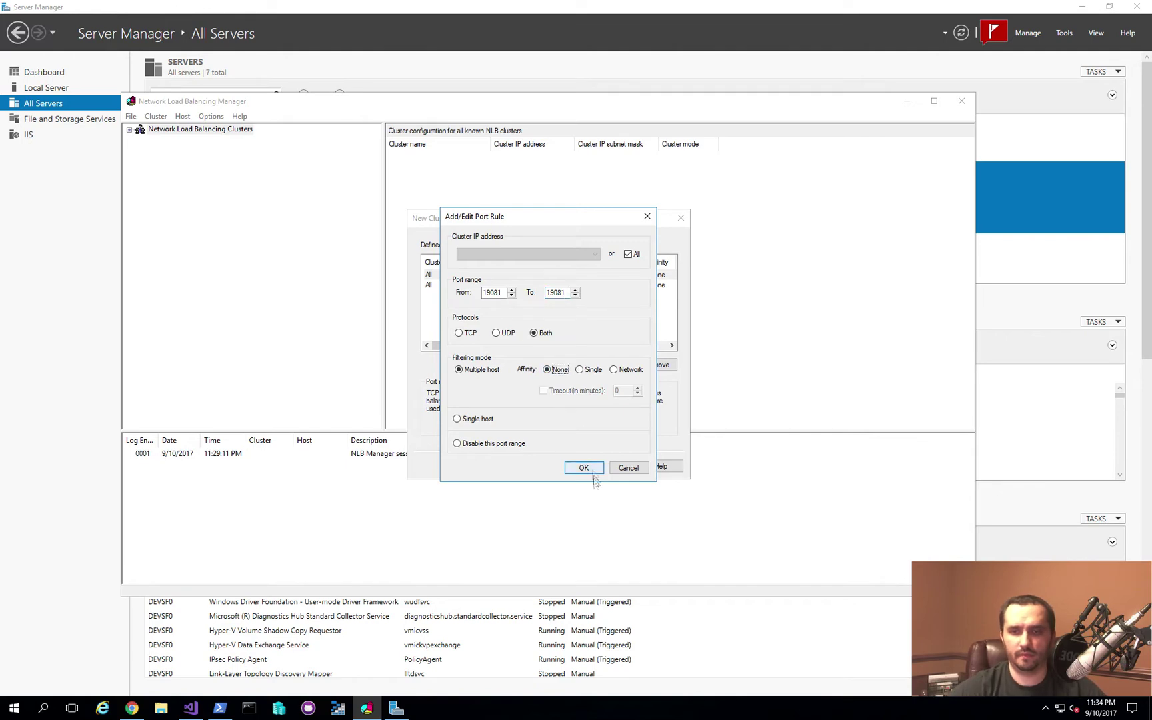
left_click(589, 469)
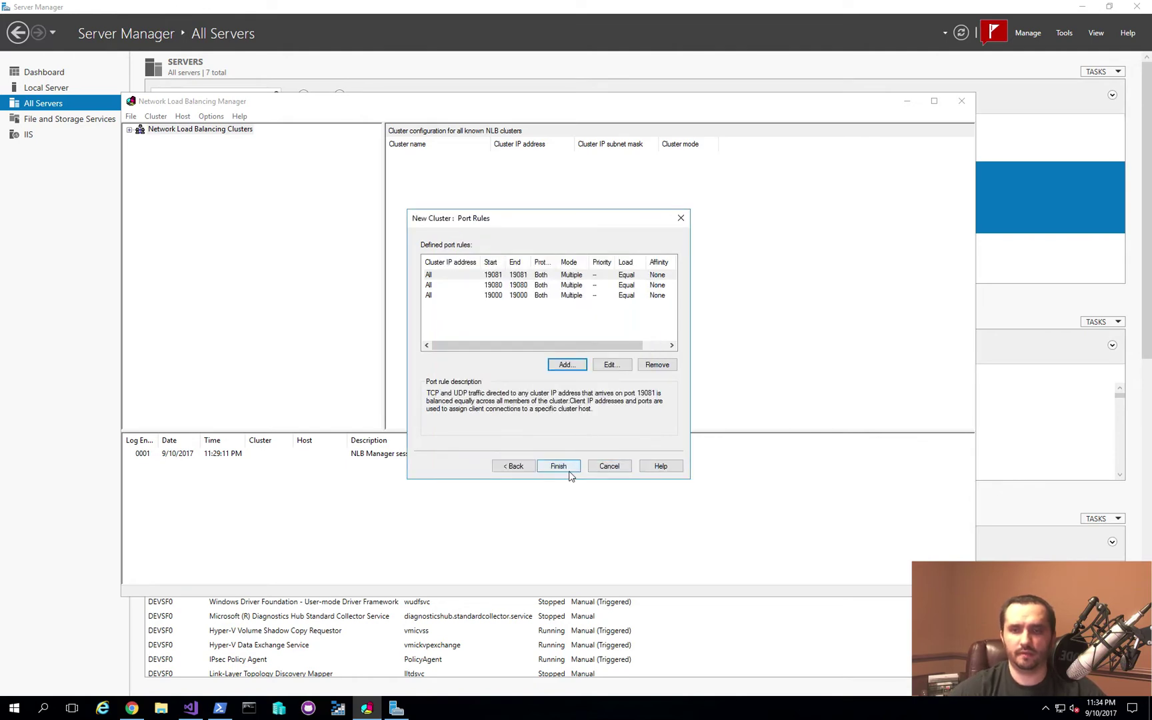
left_click(559, 467)
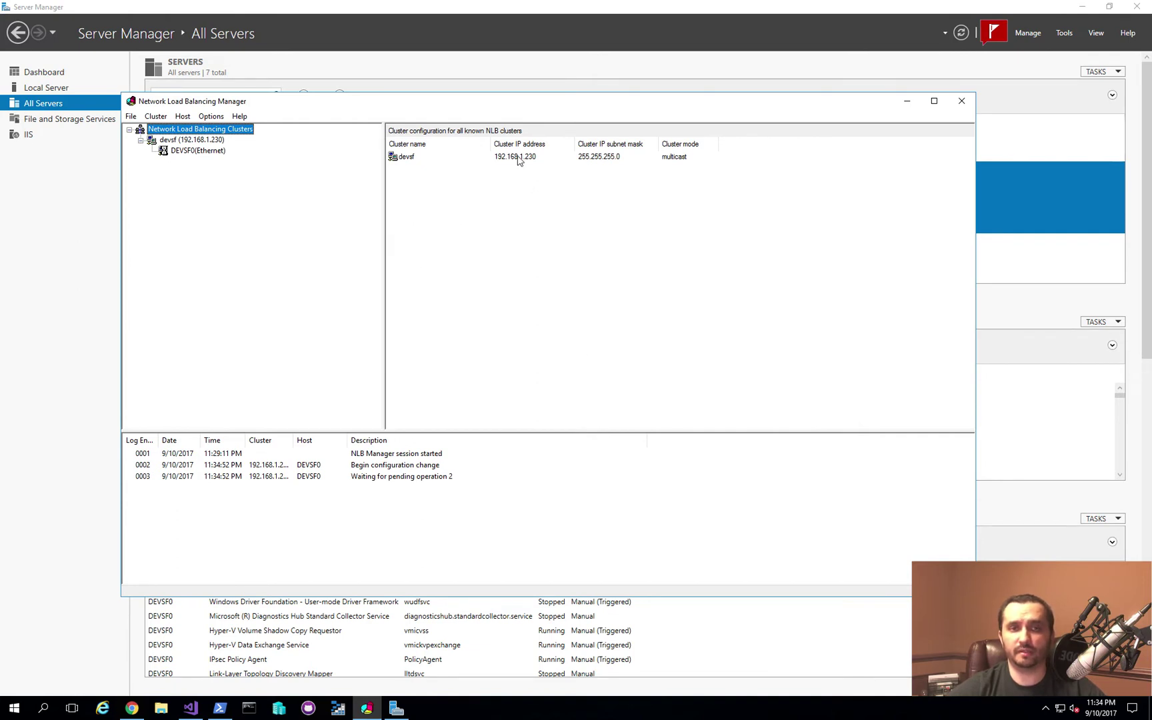
- Ping devsf in PowerShell and get replies from 192.168.1.230
left_click(219, 708)
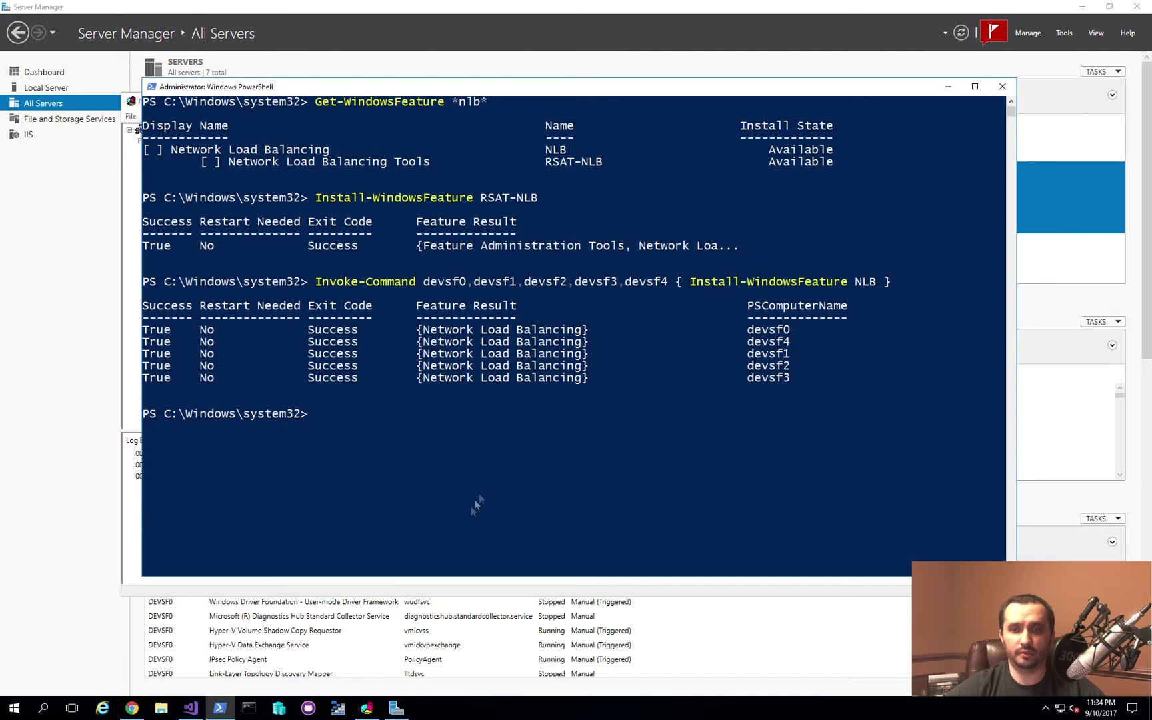
left_click_drag(452, 89, 513, 105)
type("pin")
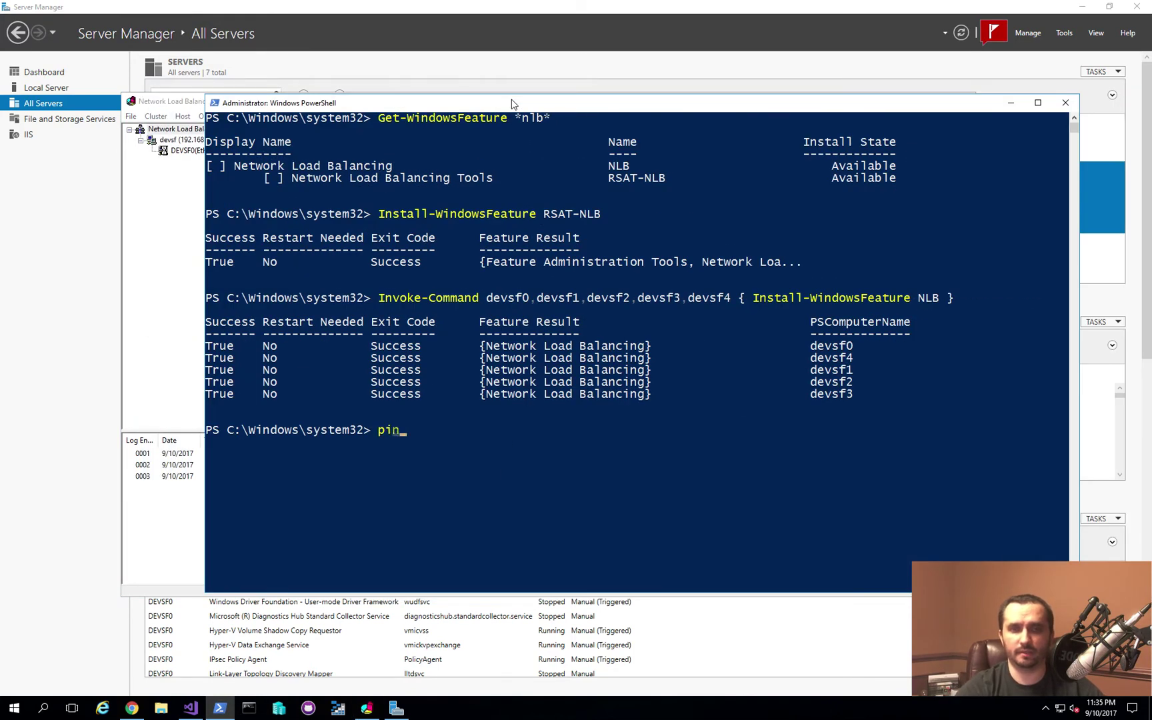
type("g devsf")
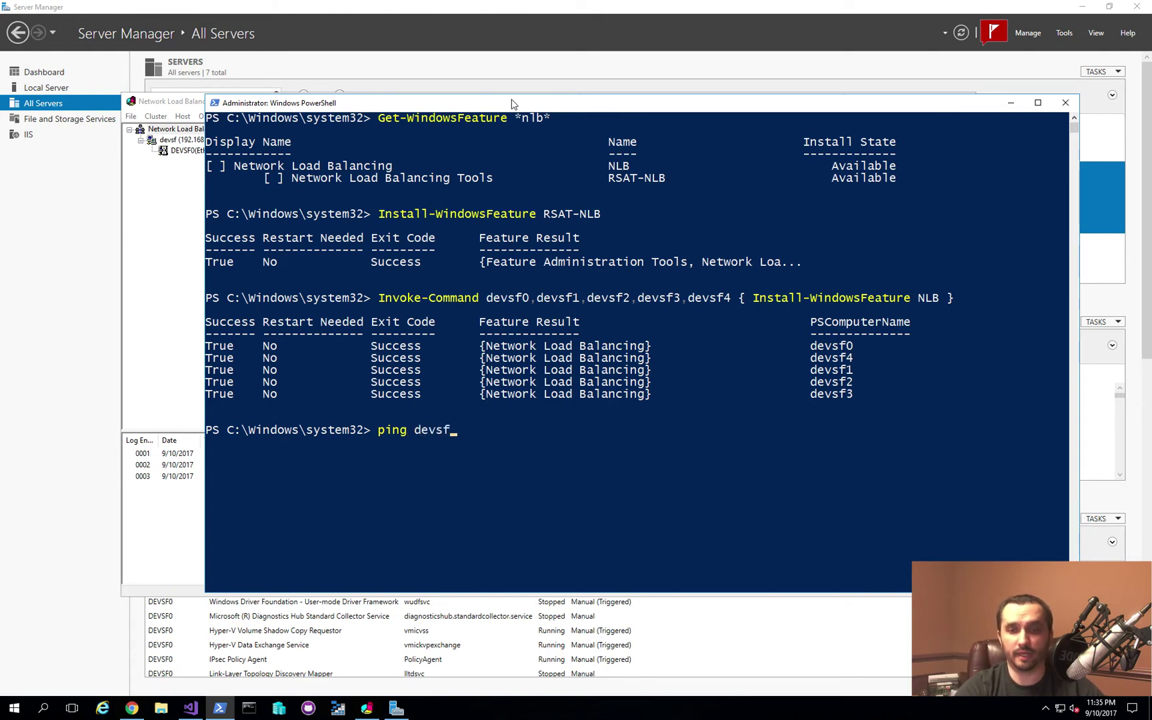
key("Return")
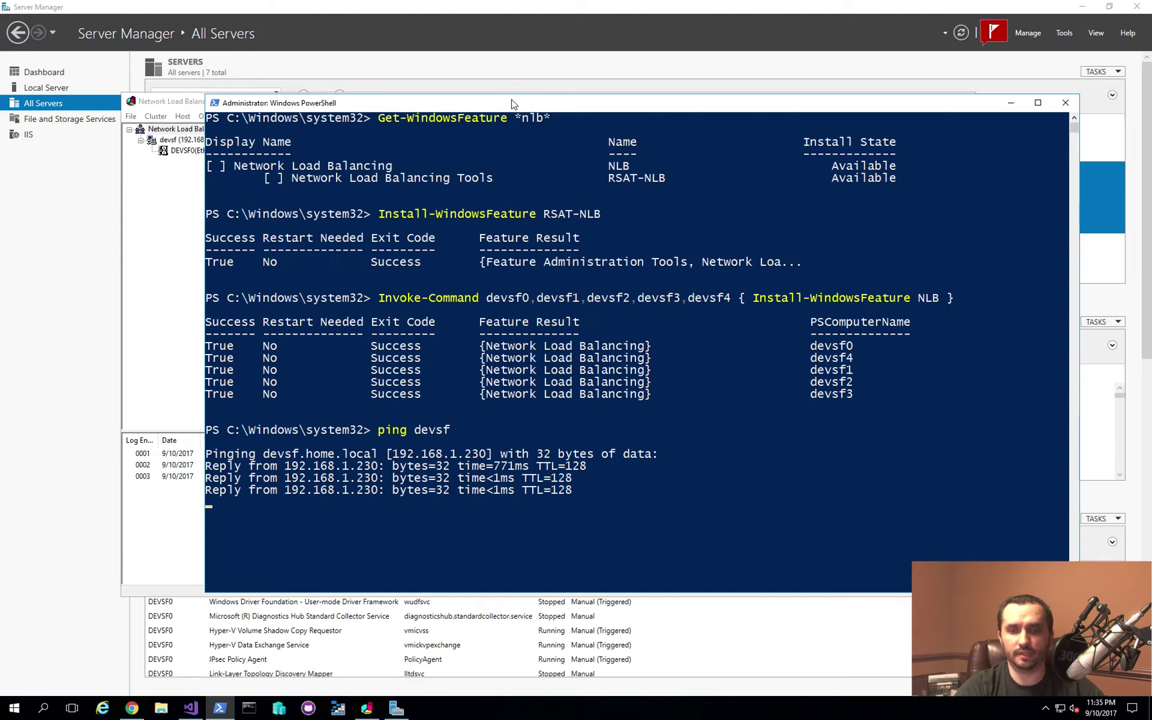
- Refresh the server list, select DEVSF0 to see address 192.168.1.230, and dismiss the failure banner
left_click(394, 64)
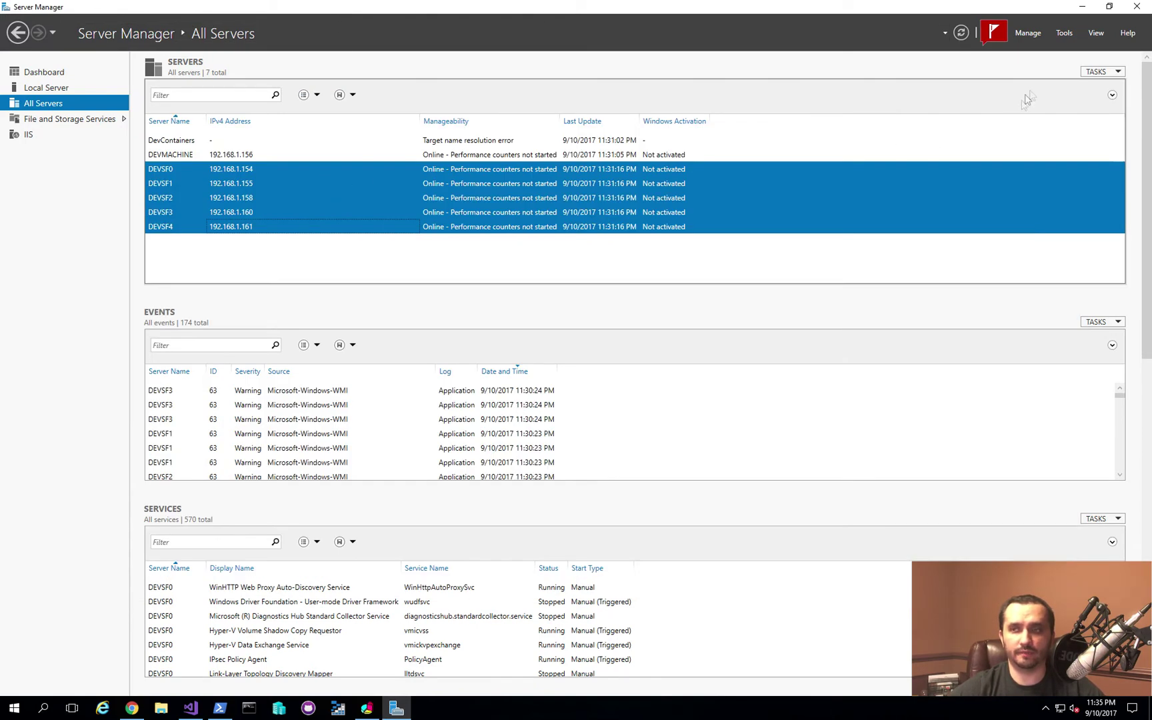
left_click(1099, 72)
left_click(1103, 88)
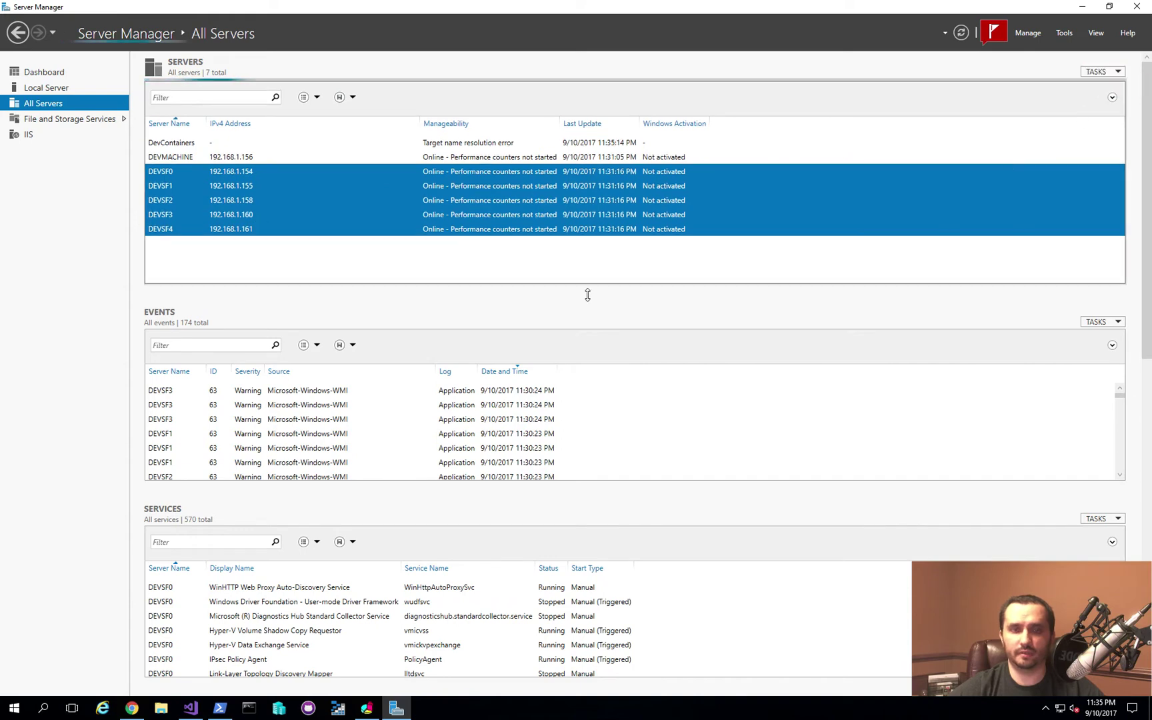
left_click(290, 174)
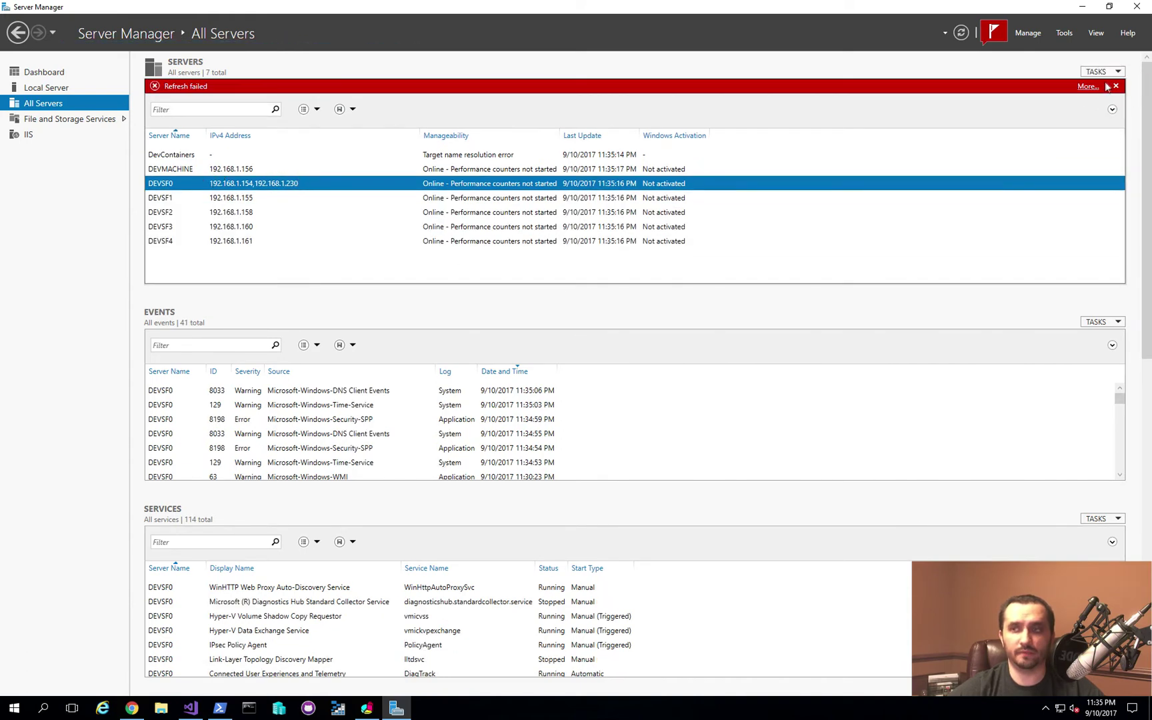
left_click(1116, 87)
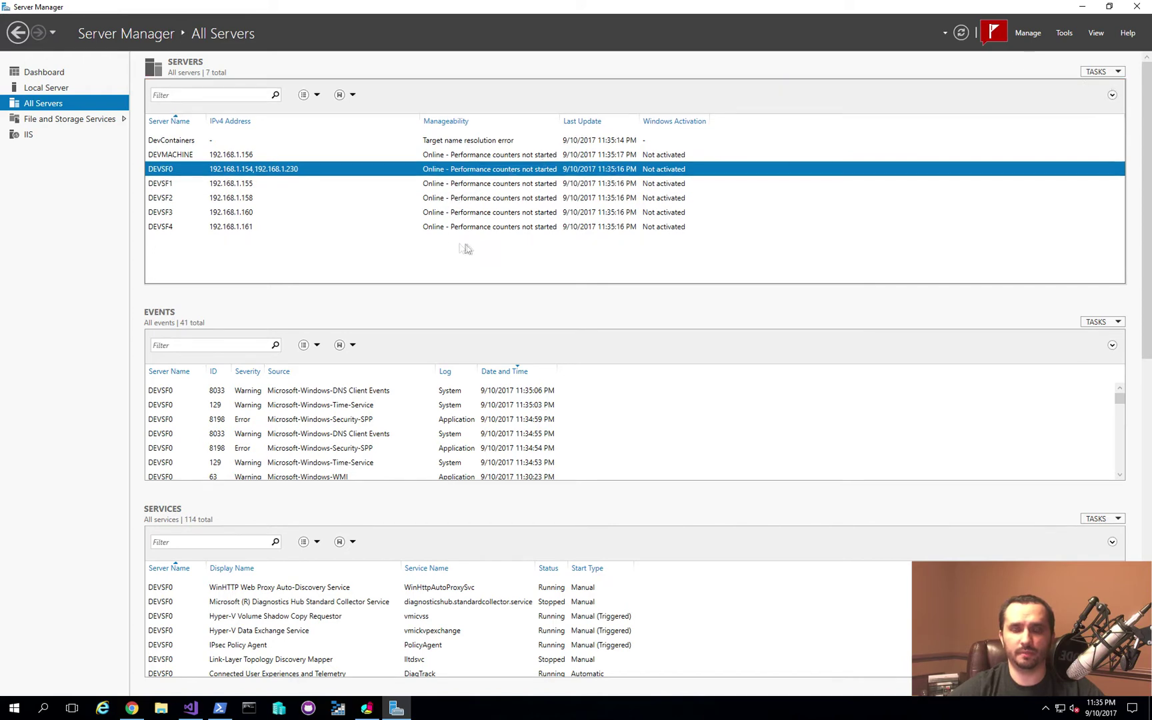
- Add host devsf1 to the devsf cluster with host priority 11
key("alt+Tab")
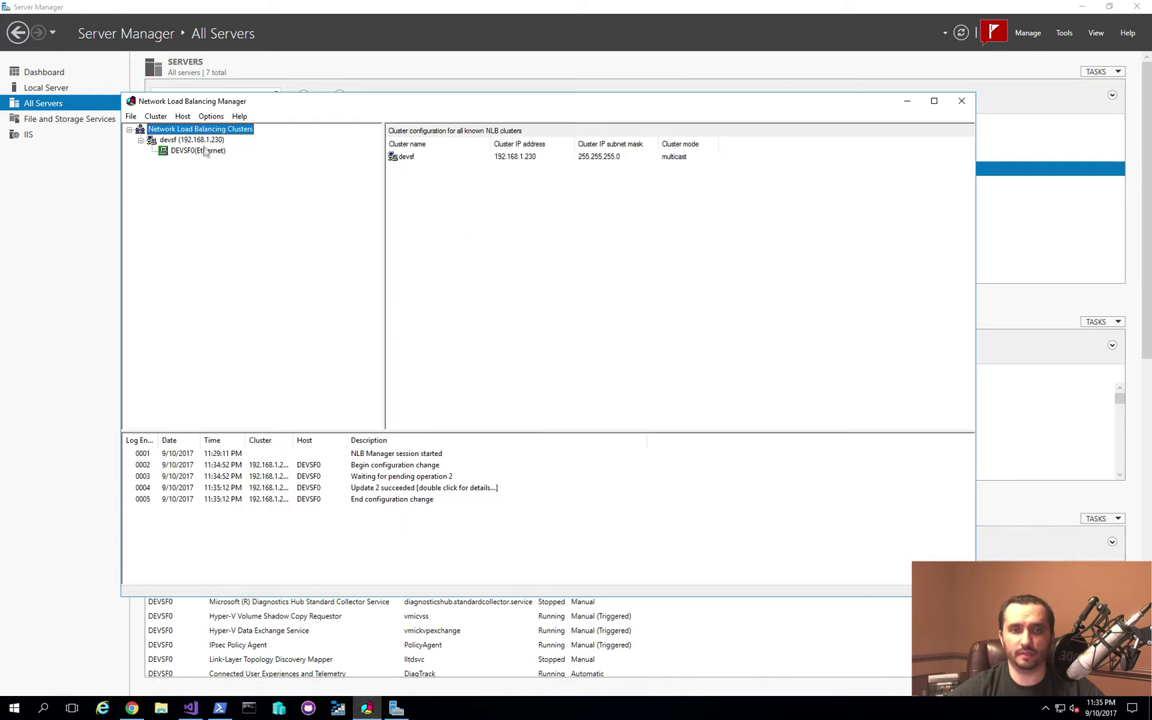
right_click(200, 140)
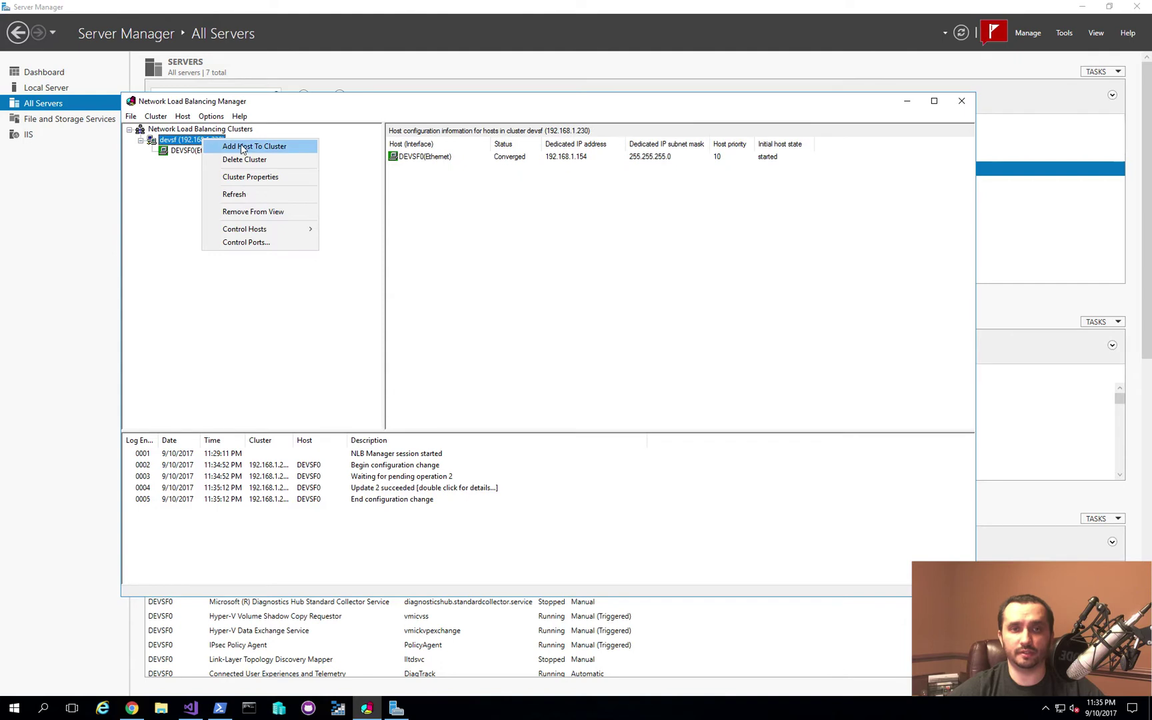
left_click(243, 148)
type("devsf1")
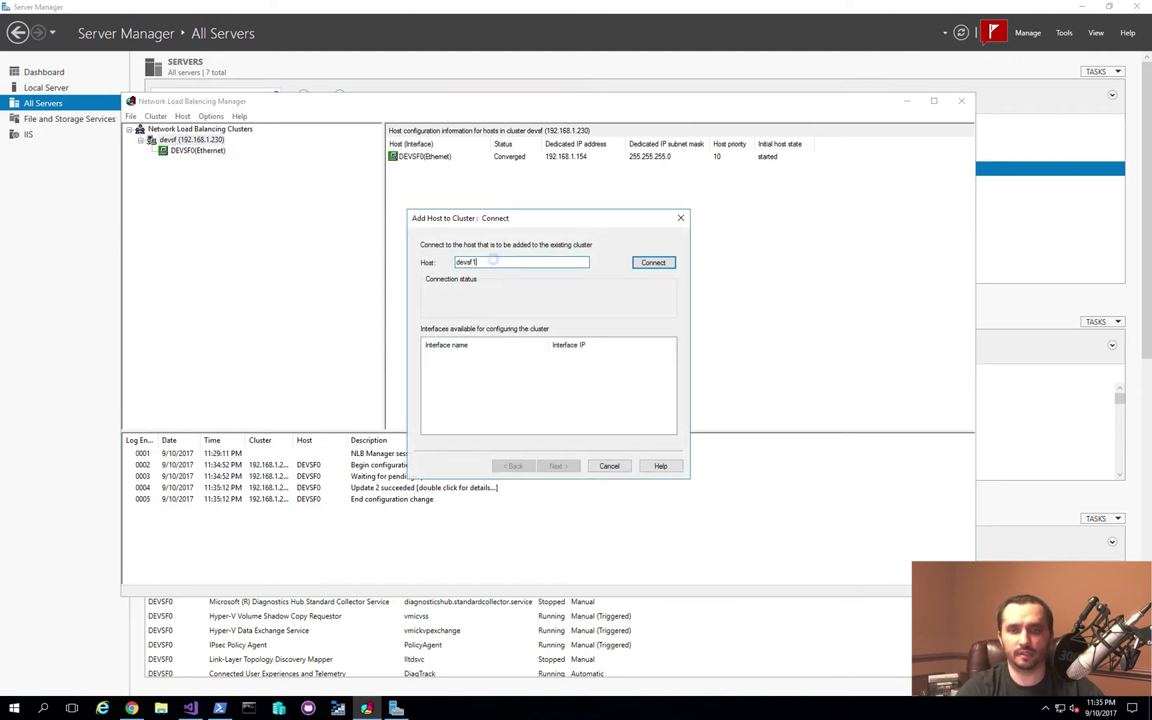
key("Return")
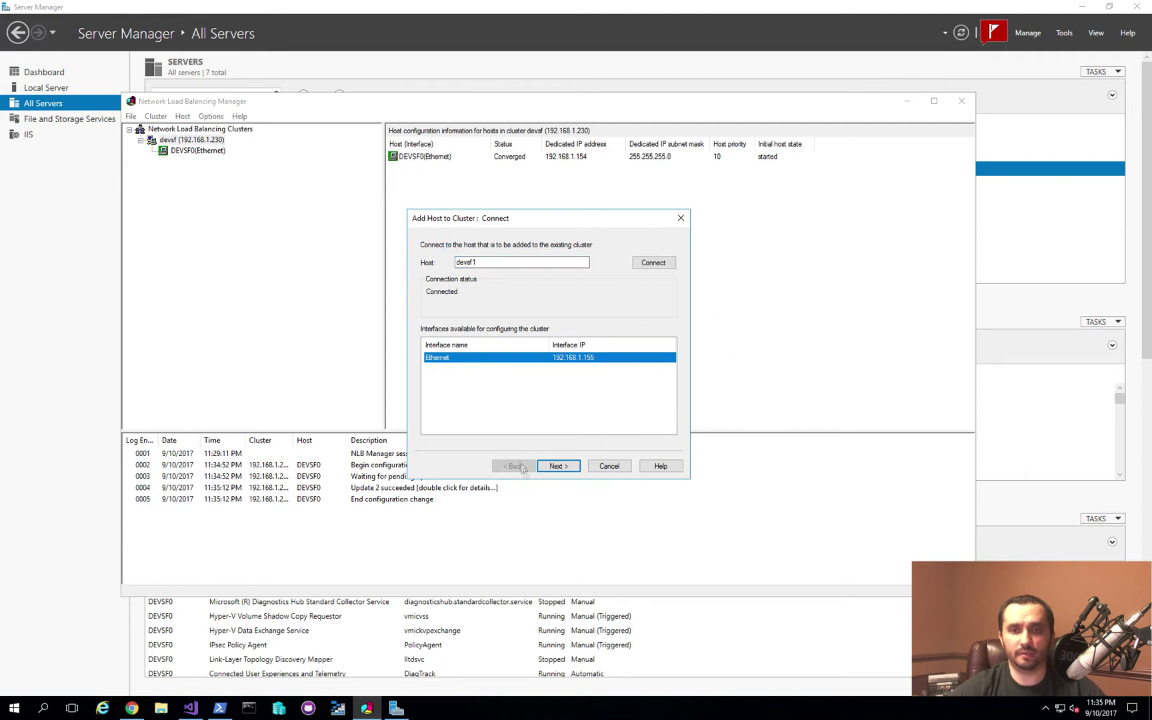
left_click(551, 469)
left_click(548, 246)
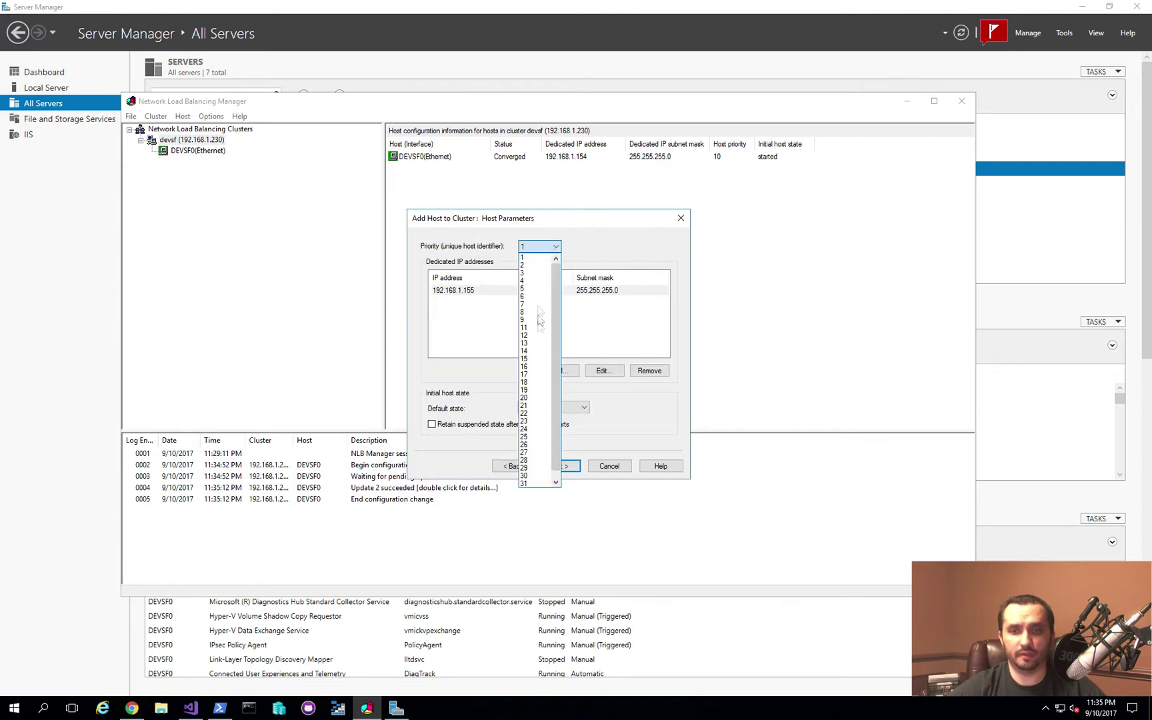
left_click(539, 334)
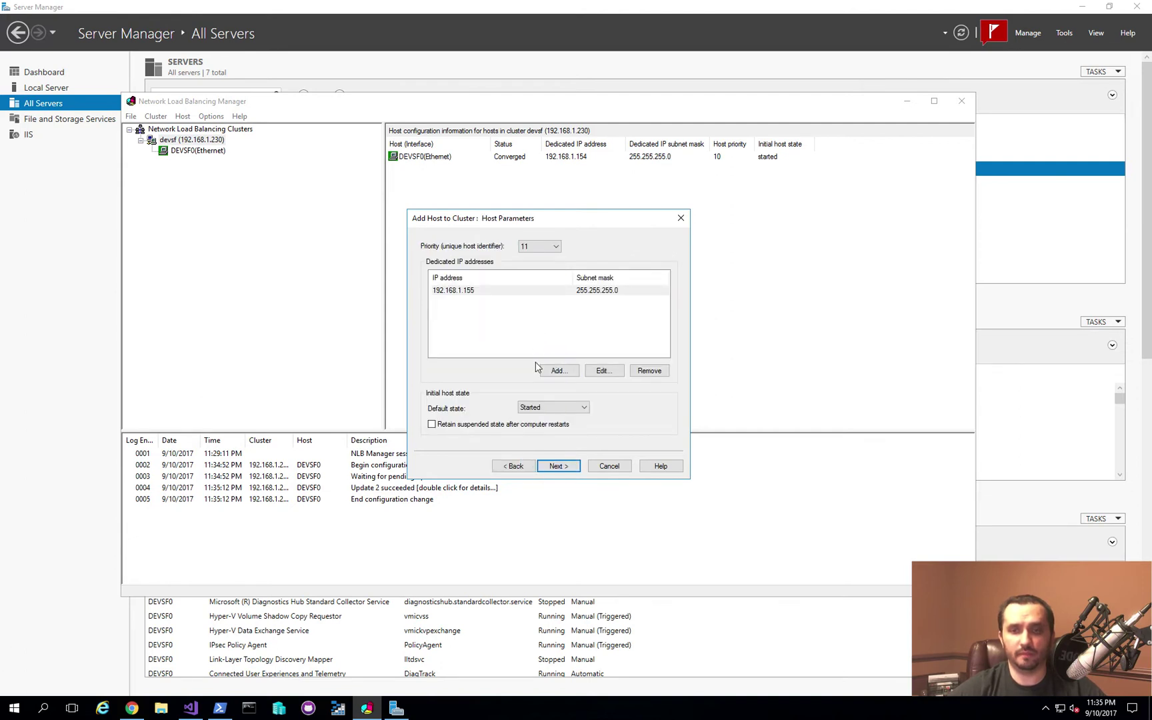
left_click(559, 466)
left_click(558, 466)
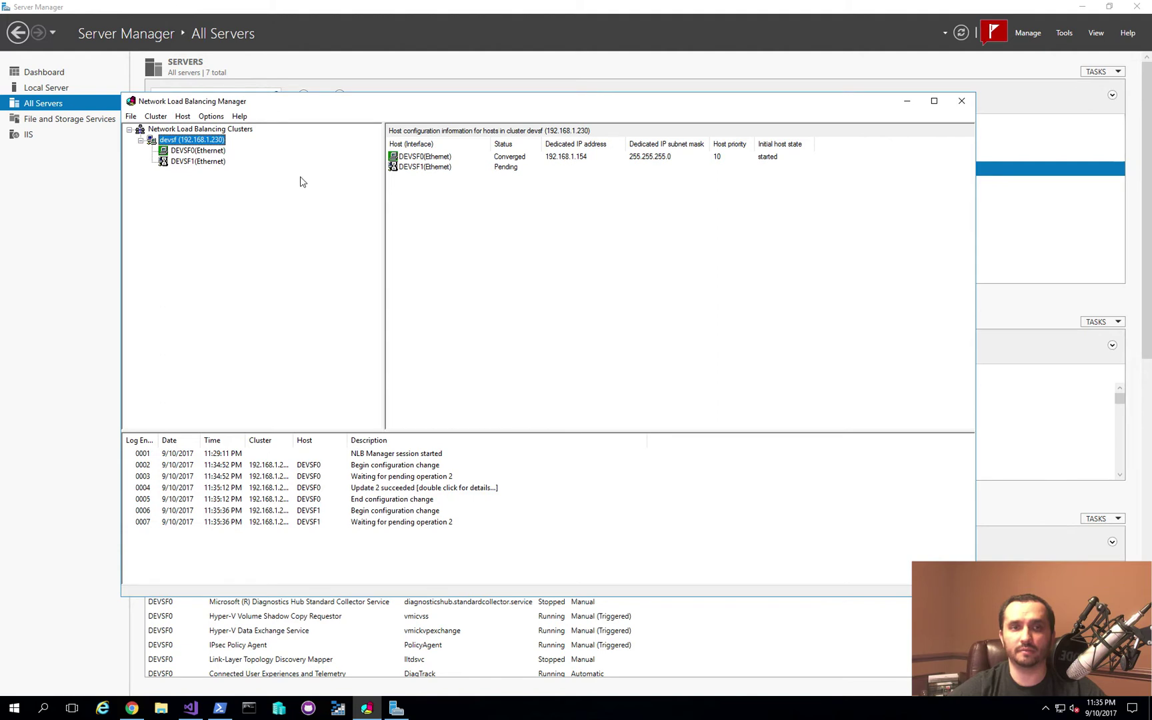
- Add host devsf2 to the devsf cluster with host priority 12
right_click(205, 140)
left_click(243, 154)
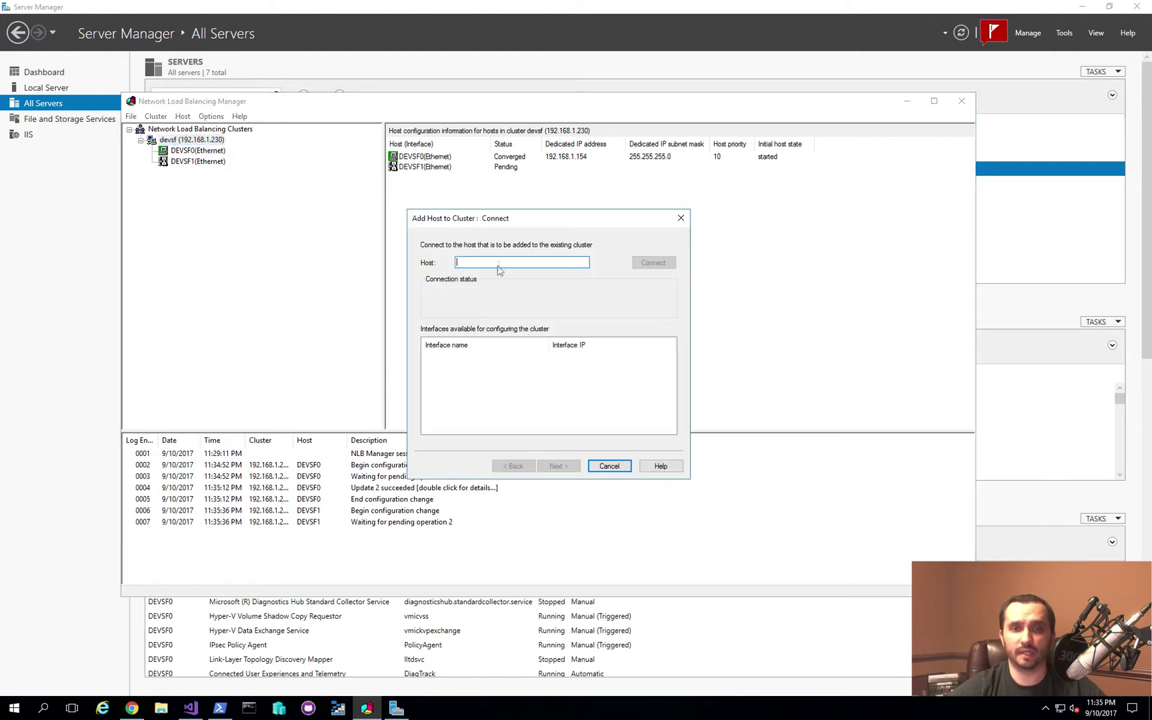
type("devsf2")
key("Return")
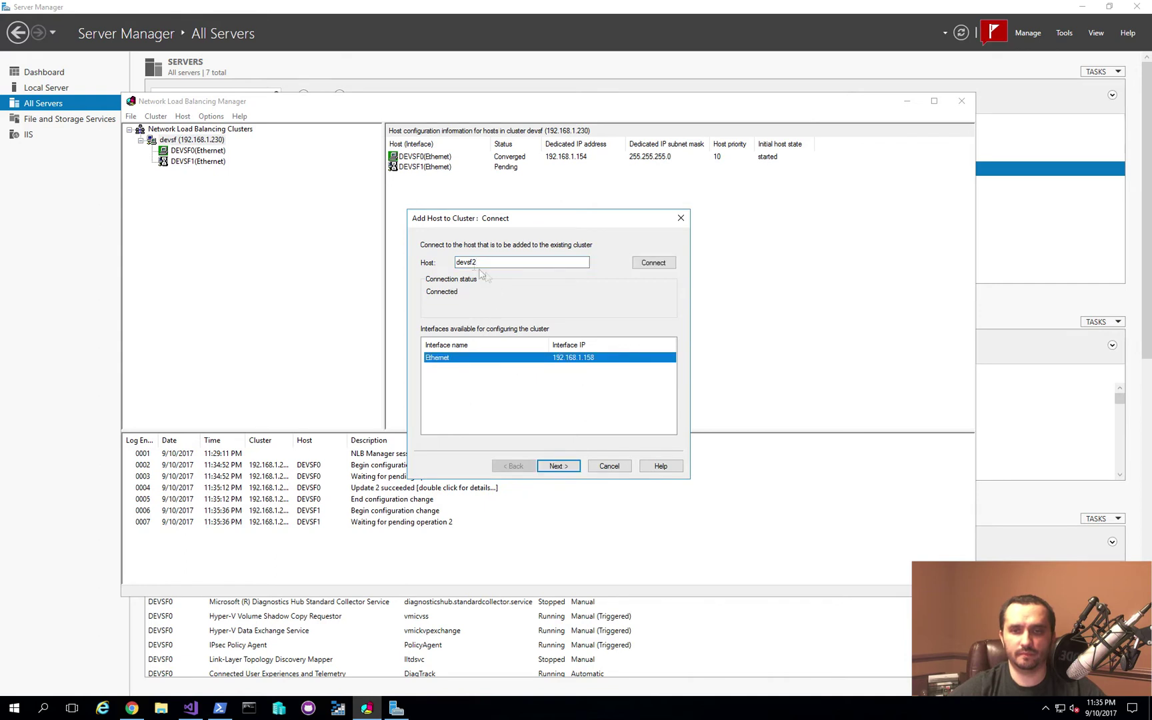
left_click(557, 466)
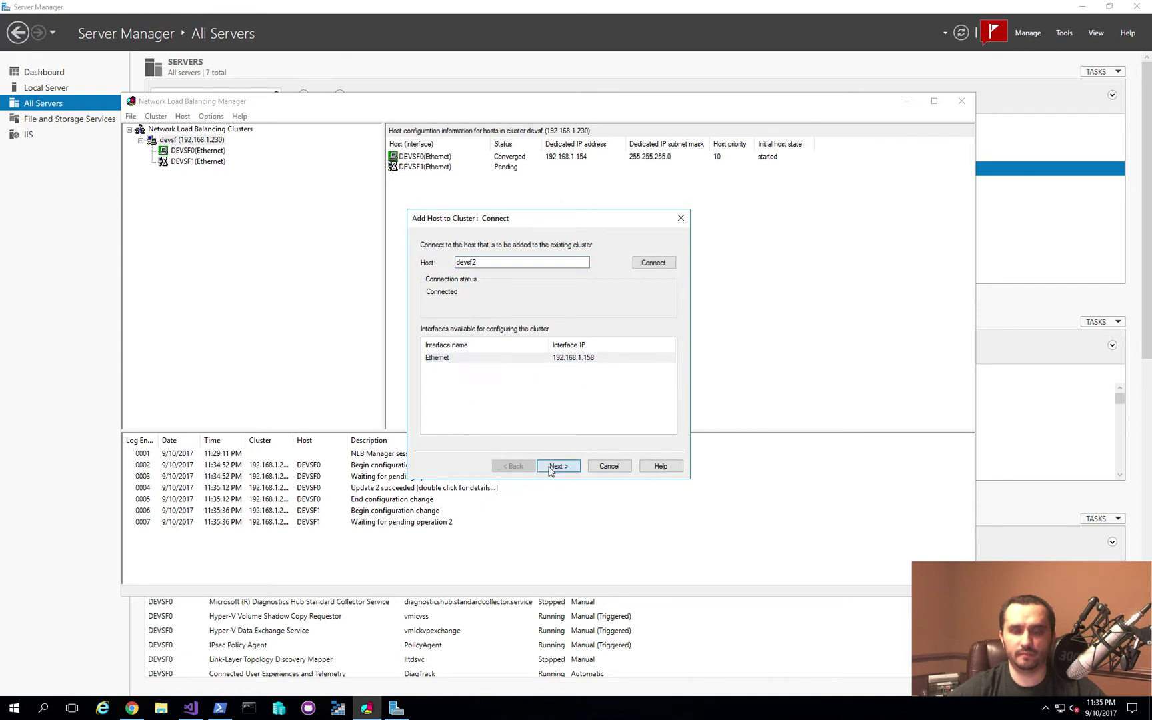
left_click(543, 249)
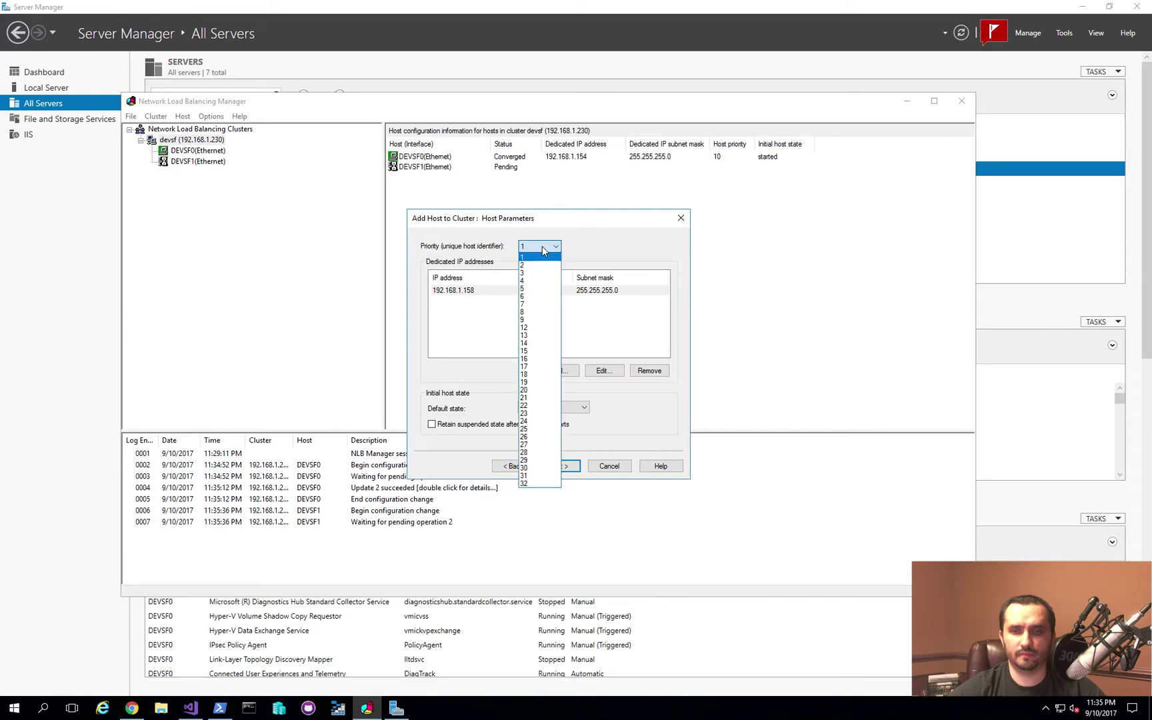
left_click(540, 328)
left_click(563, 466)
left_click(560, 466)
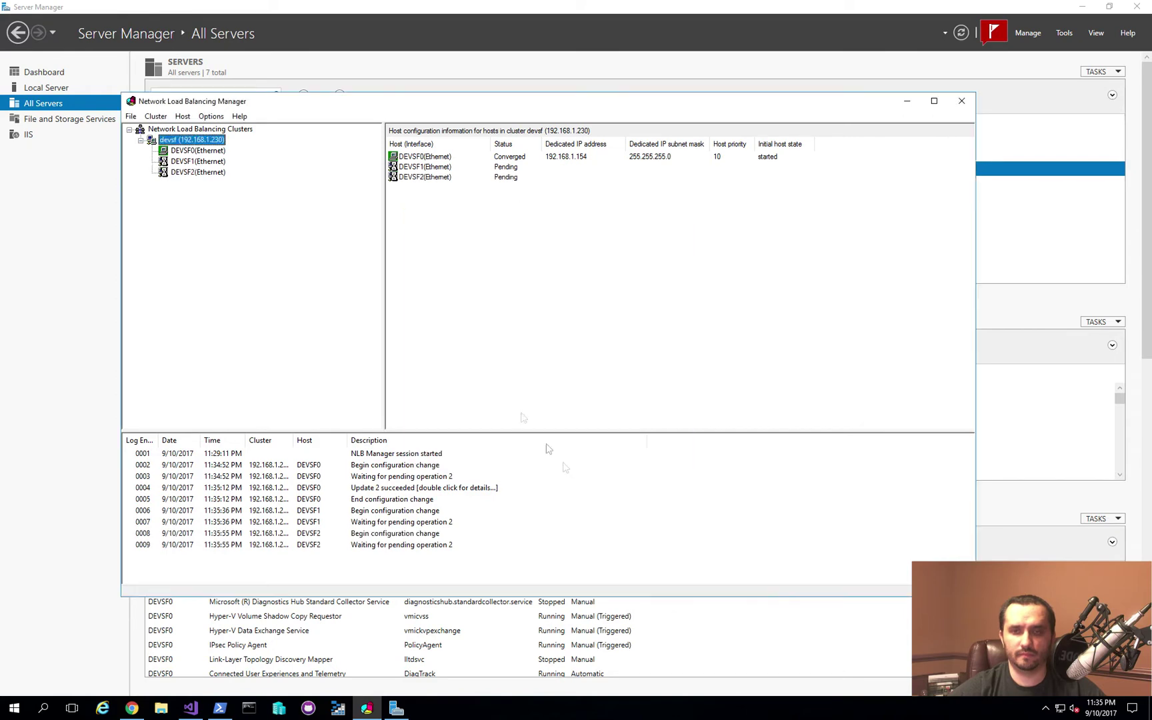
- Add host devsf3 to the devsf cluster with host priority 13
right_click(202, 140)
left_click(234, 148)
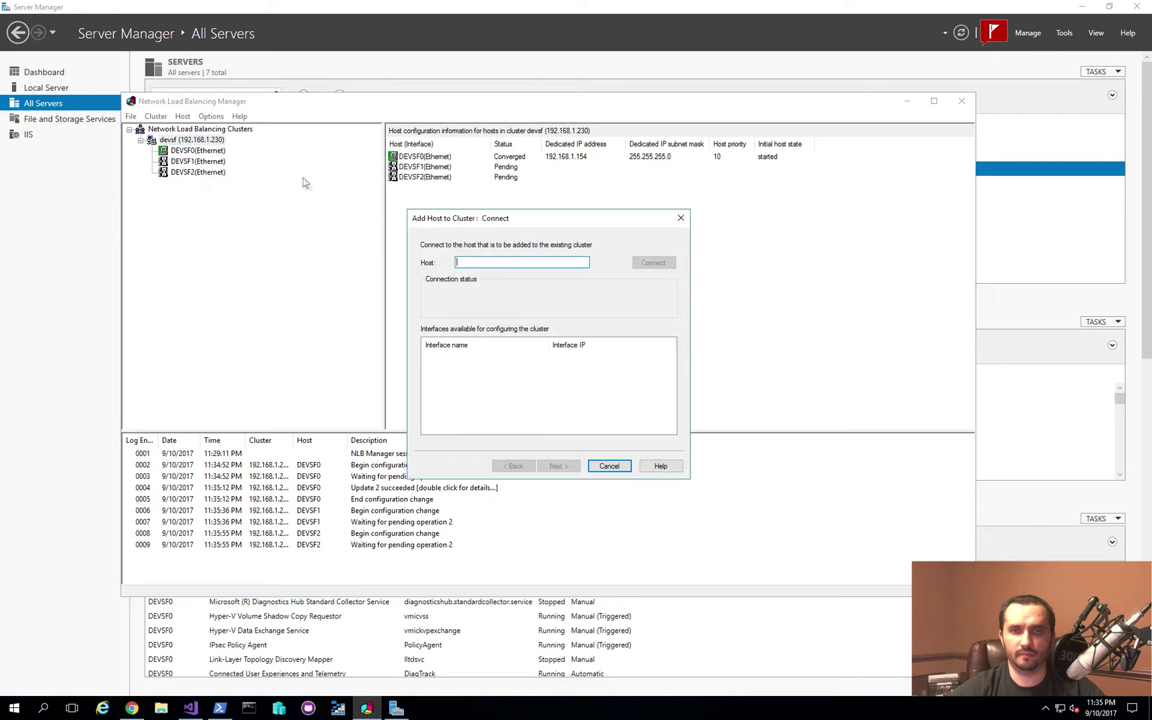
type("devsf3")
key("Return")
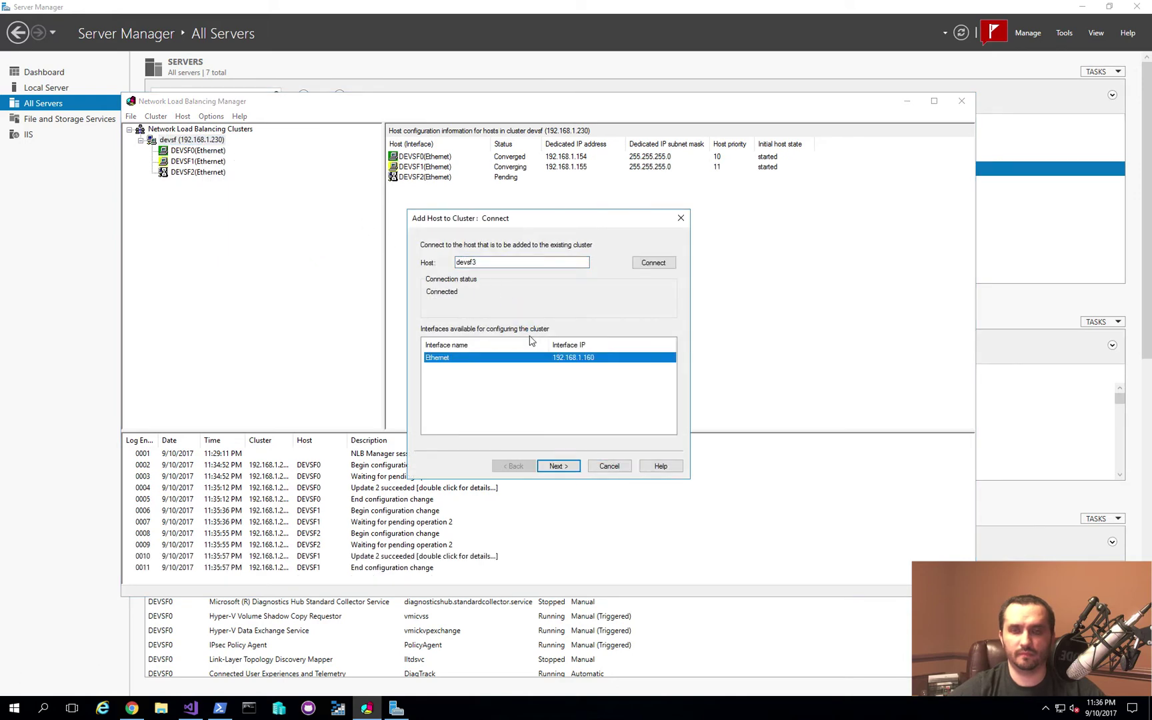
left_click(558, 467)
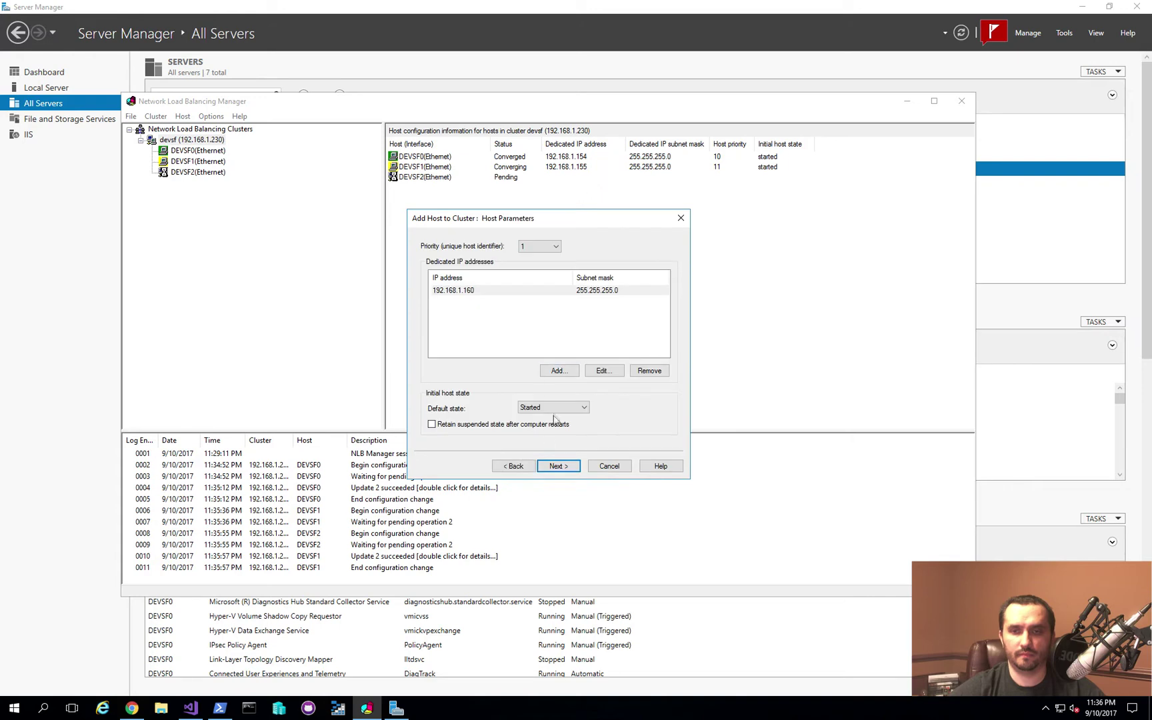
left_click(546, 246)
left_click(540, 330)
left_click(559, 466)
left_click(559, 466)
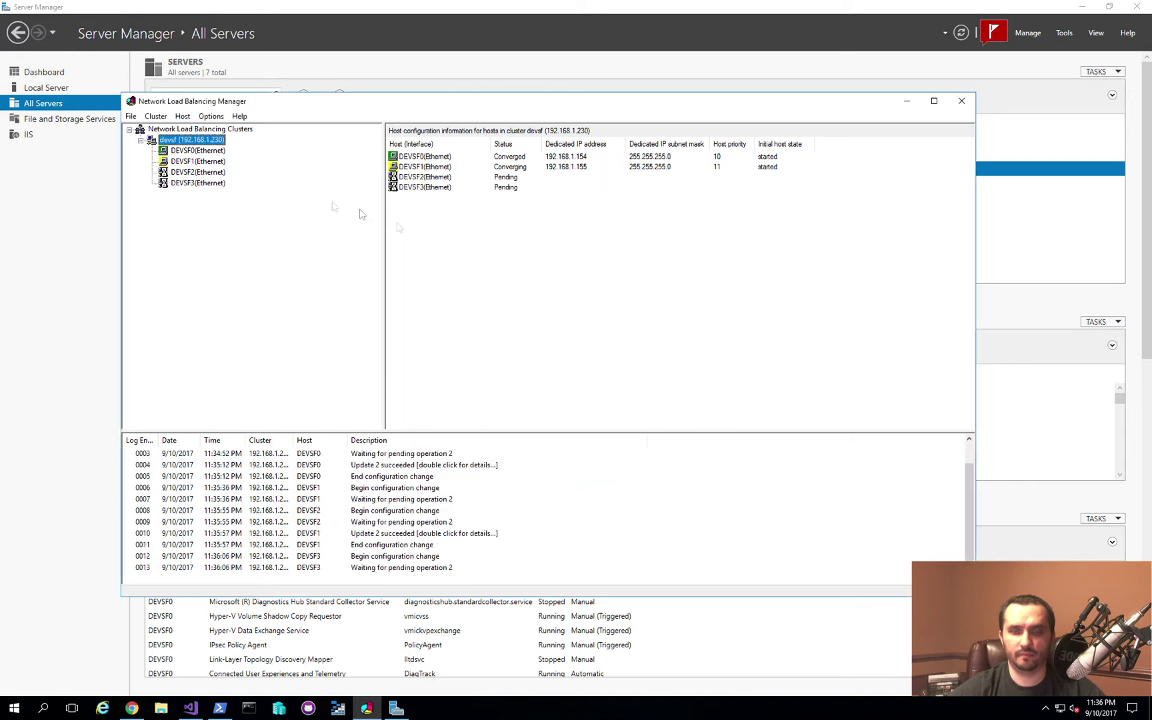
- Add host devsf4 to the devsf cluster with host priority 14
right_click(213, 142)
left_click(230, 149)
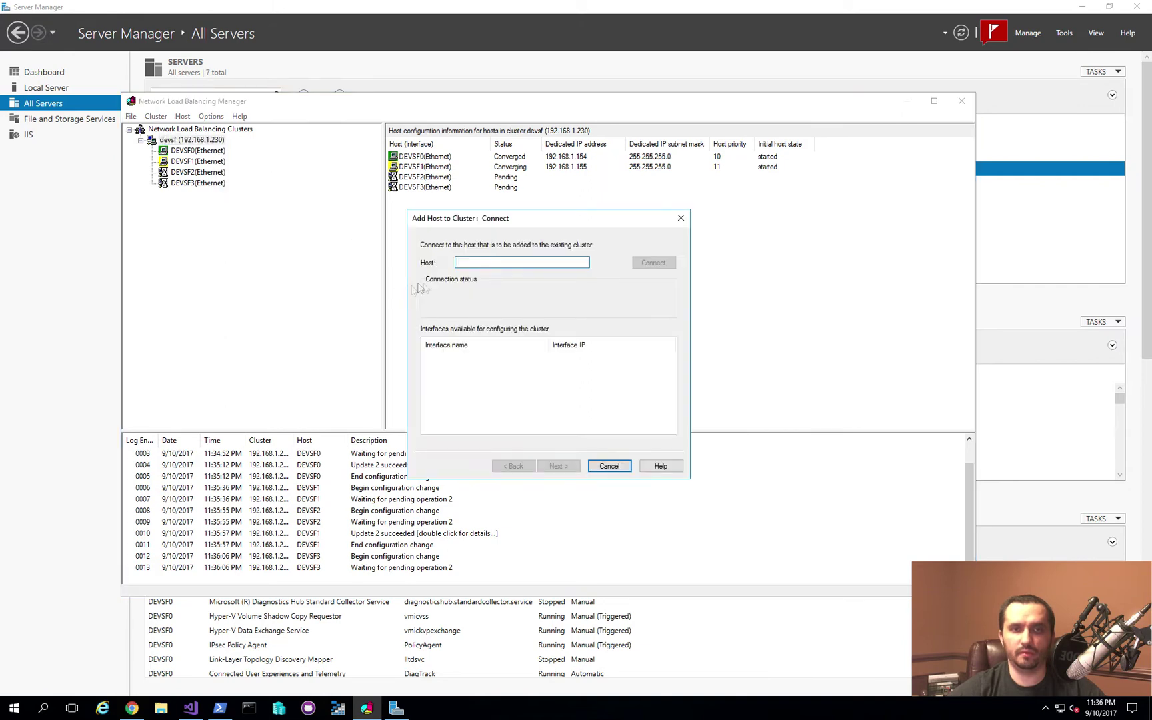
type("devsf4")
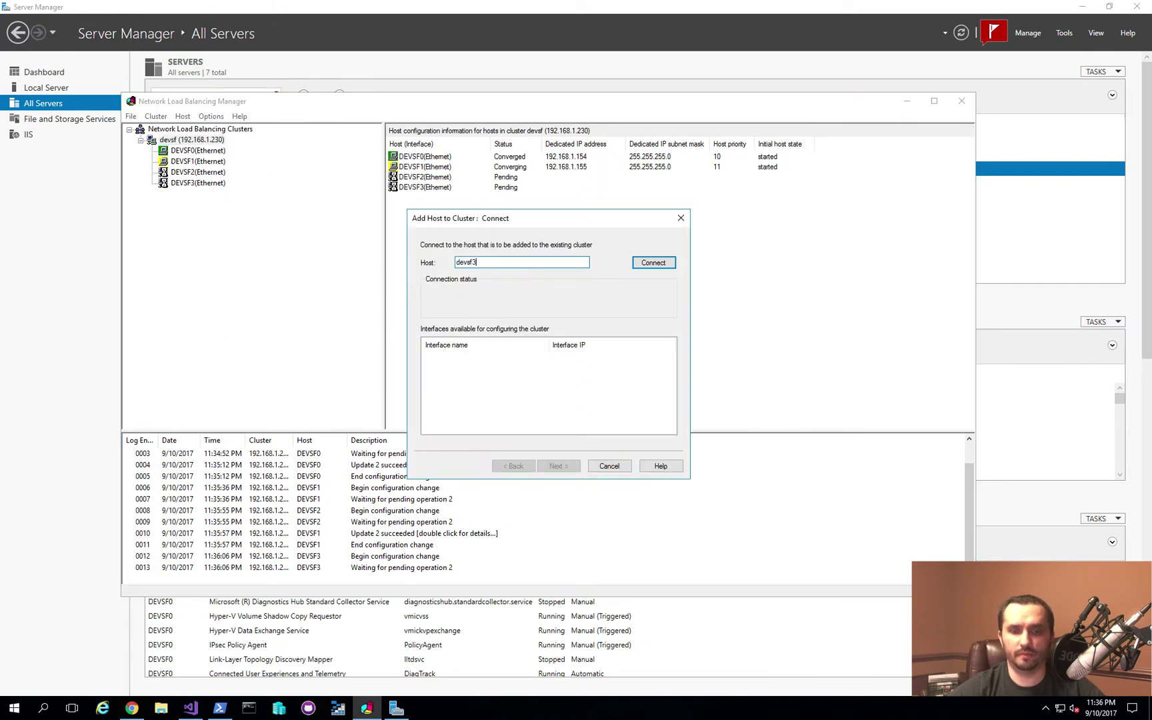
key("Return")
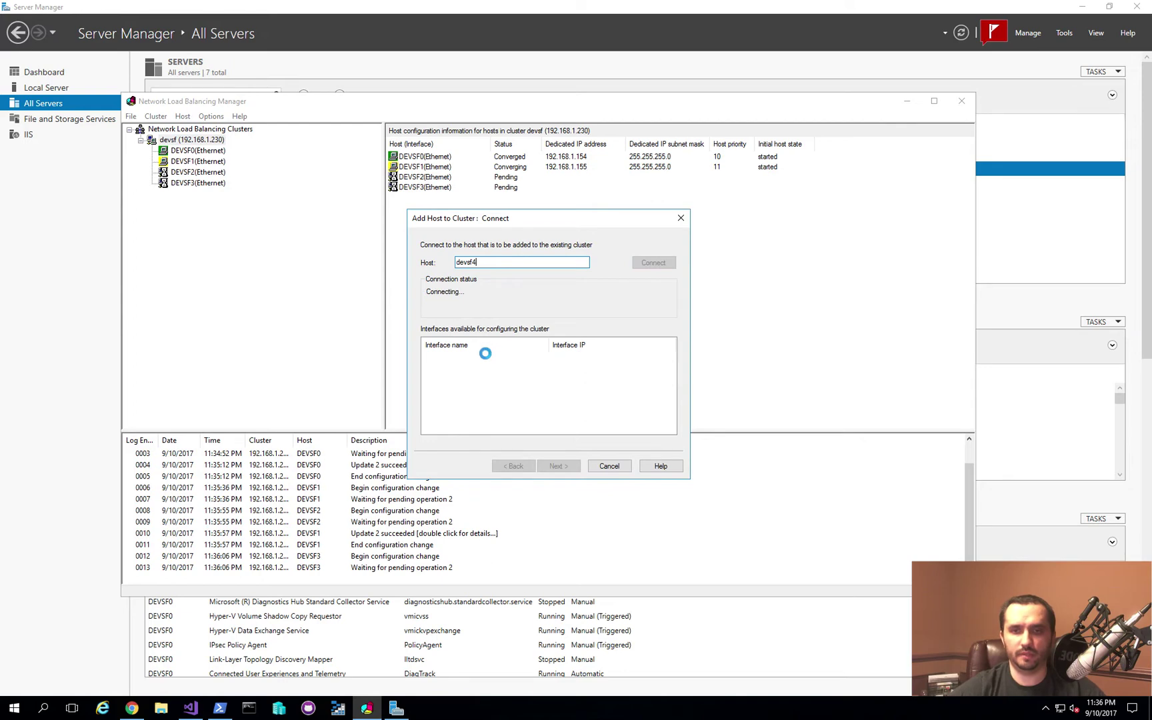
left_click(558, 466)
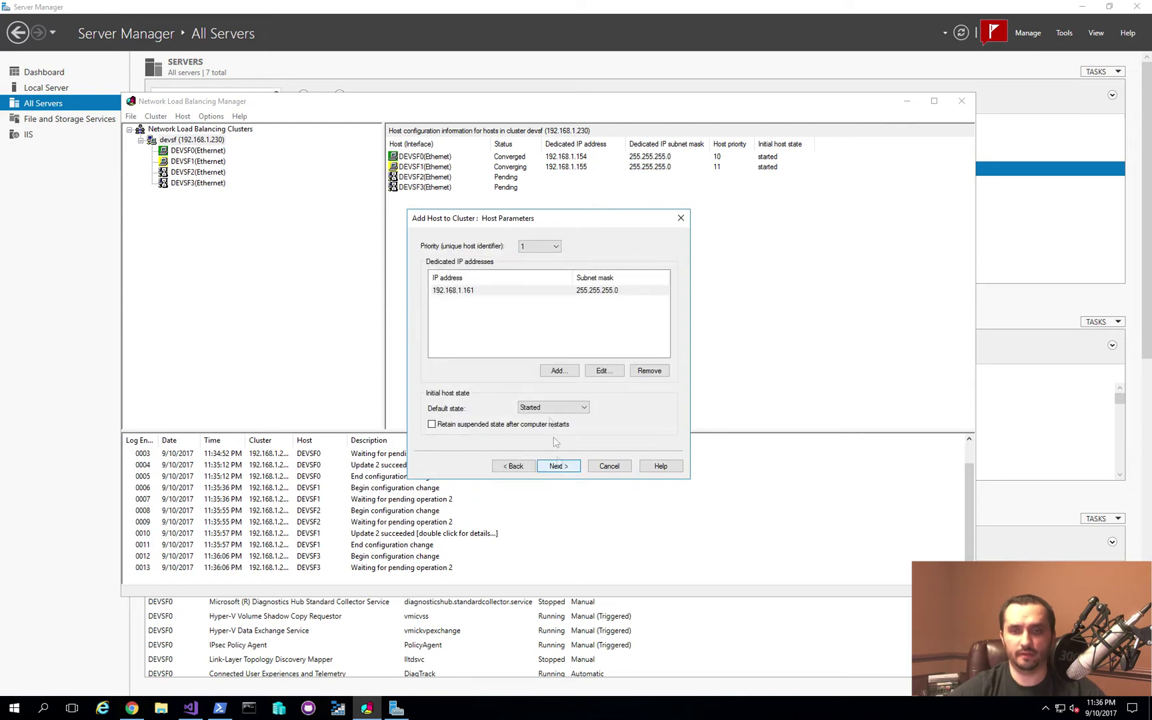
left_click(556, 247)
left_click(540, 330)
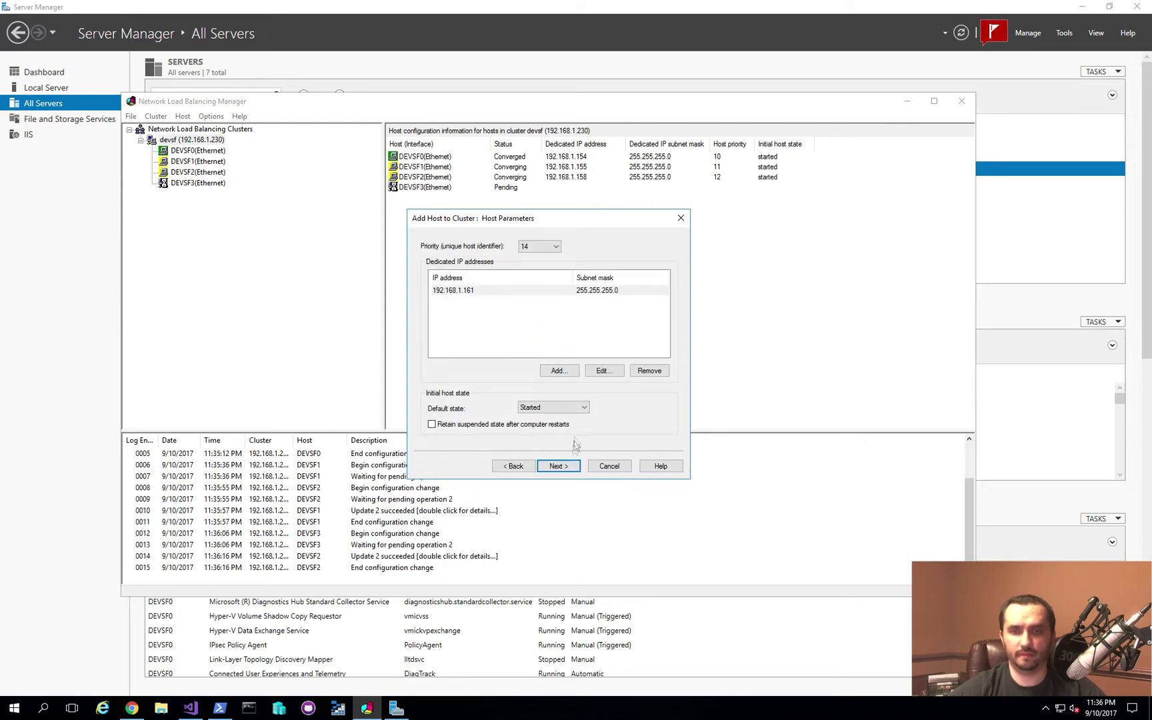
left_click(559, 466)
left_click(564, 467)
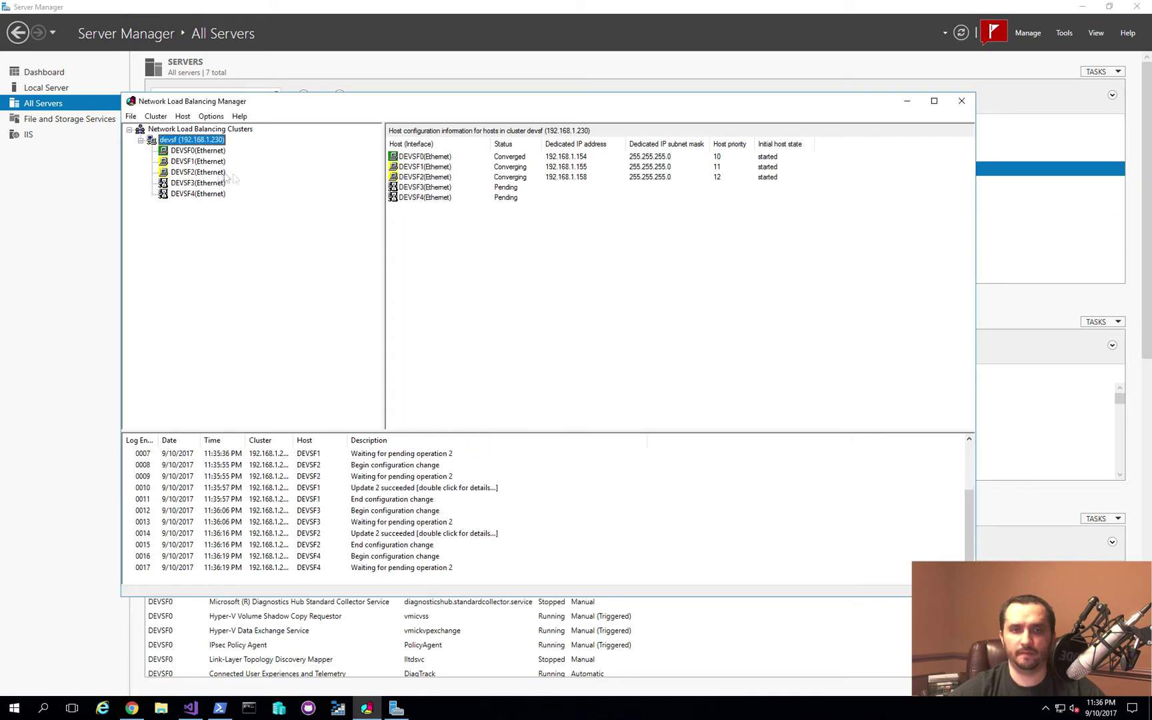
right_click(215, 141)
- Refresh the devsf cluster until DEVSF0 through DEVSF4 all show Converged
left_click(248, 192)
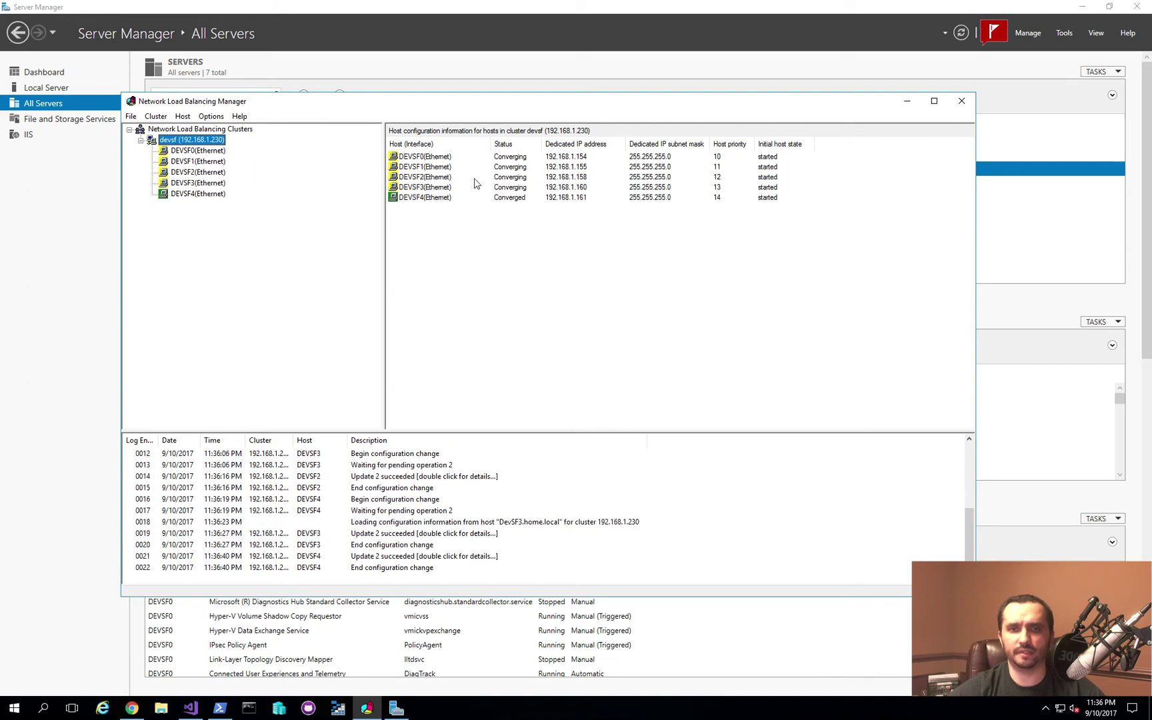
left_click(505, 199)
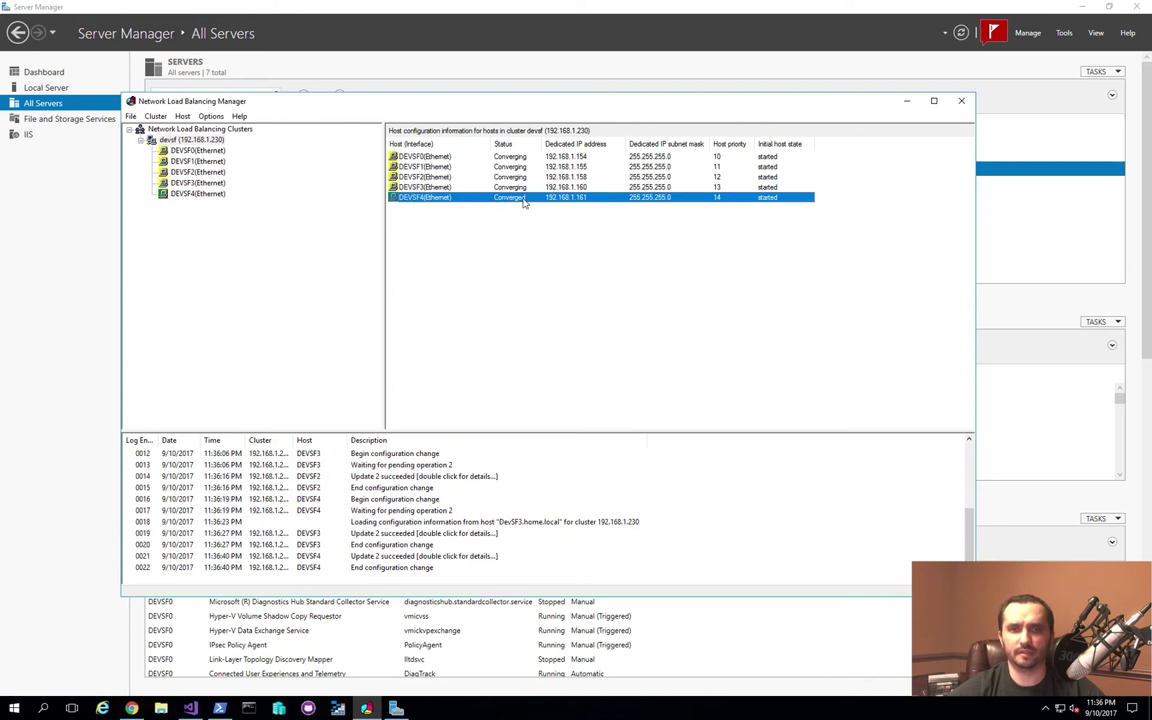
right_click(212, 142)
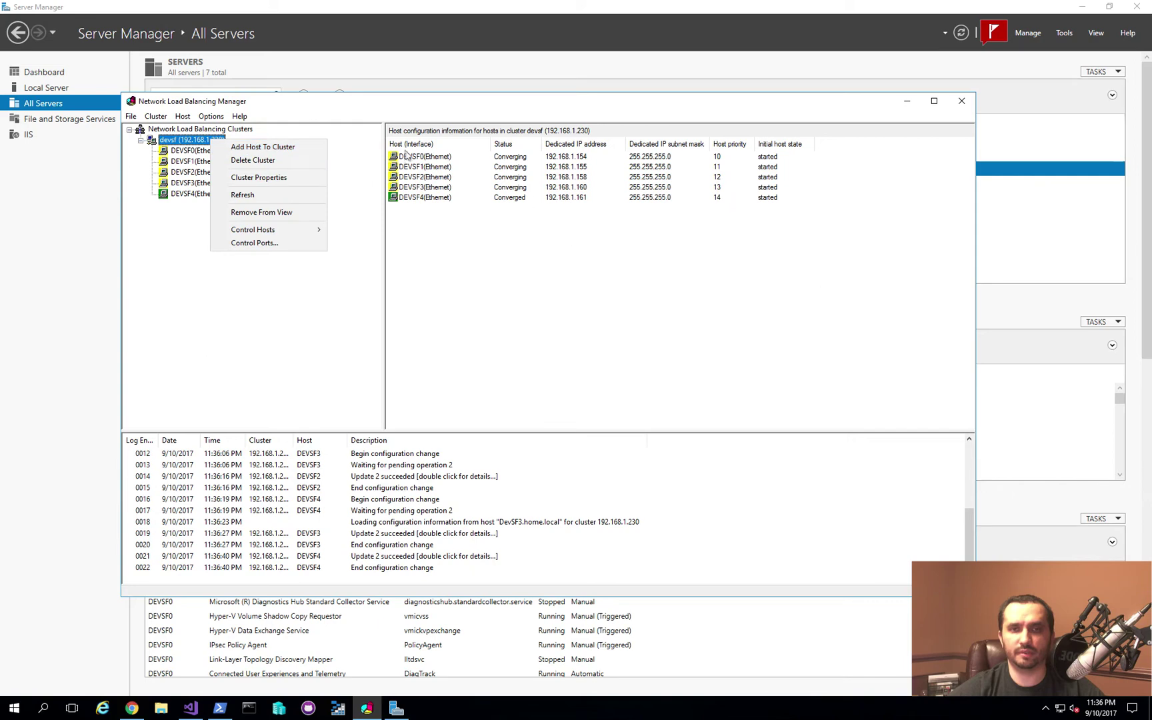
left_click(265, 198)
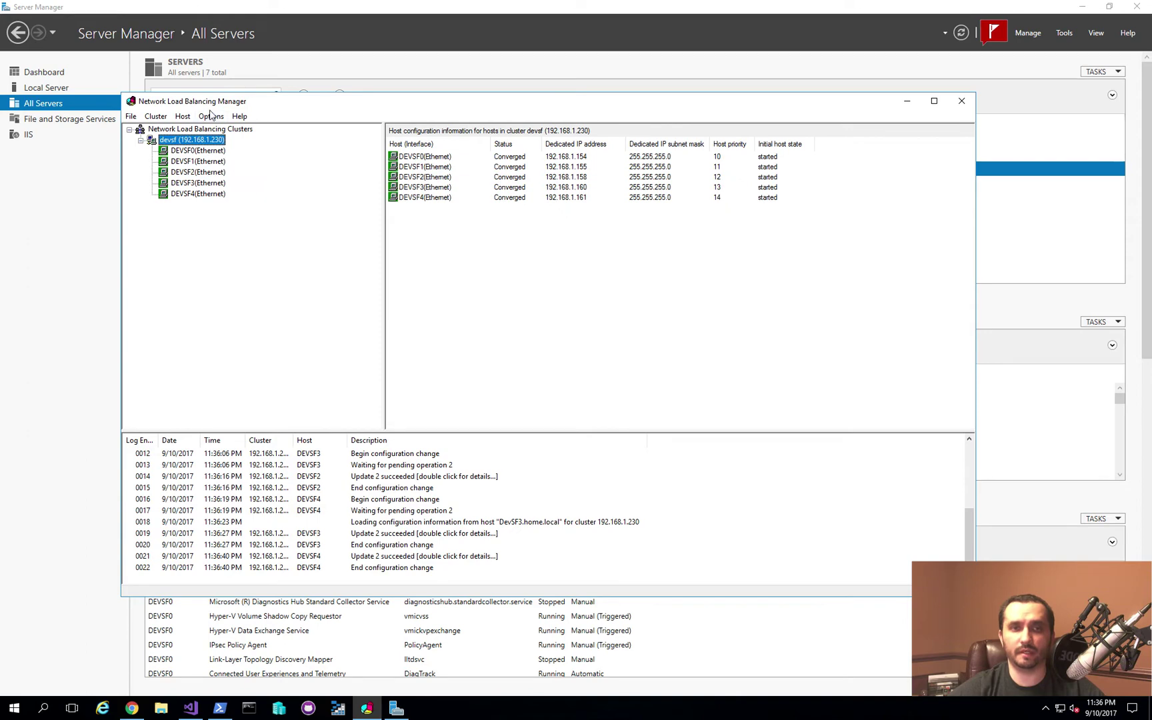
left_click(908, 101)
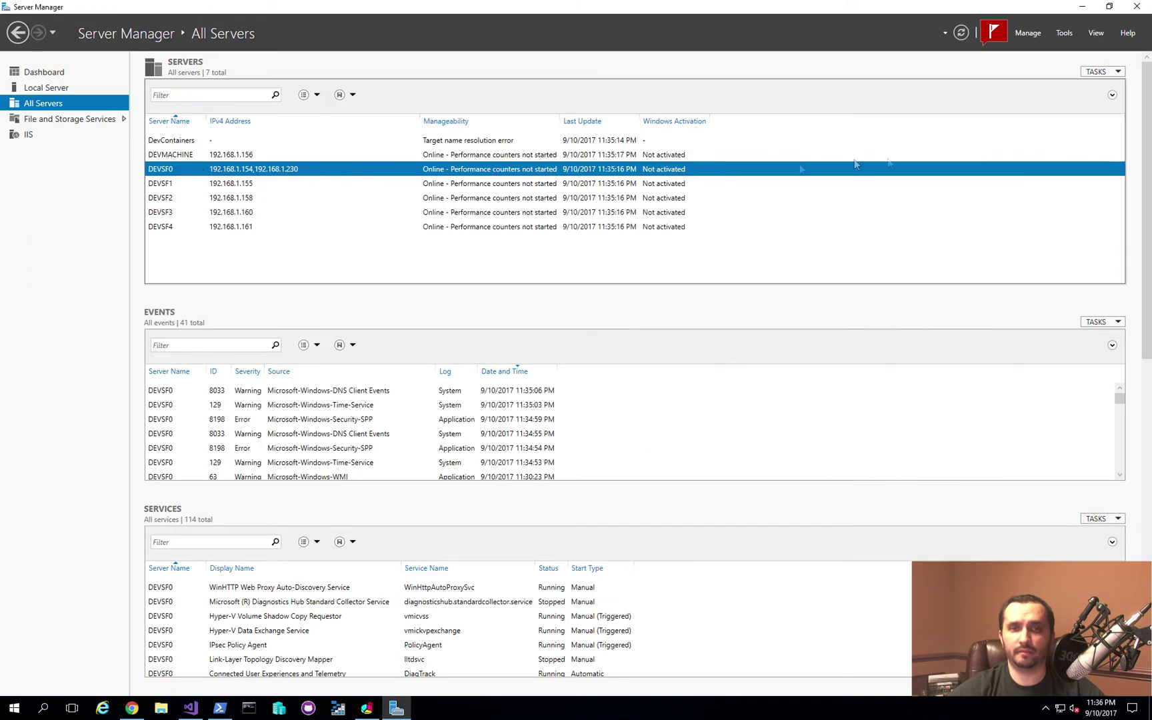
left_click(1101, 72)
left_click(1105, 85)
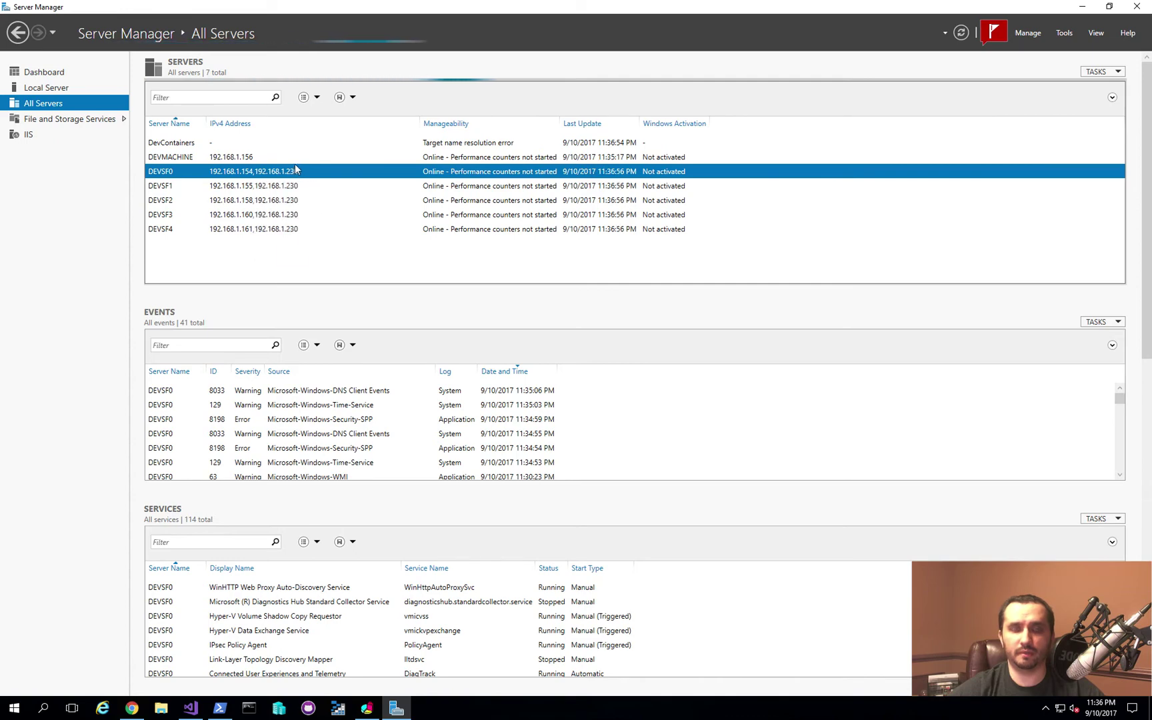
left_click(1115, 85)
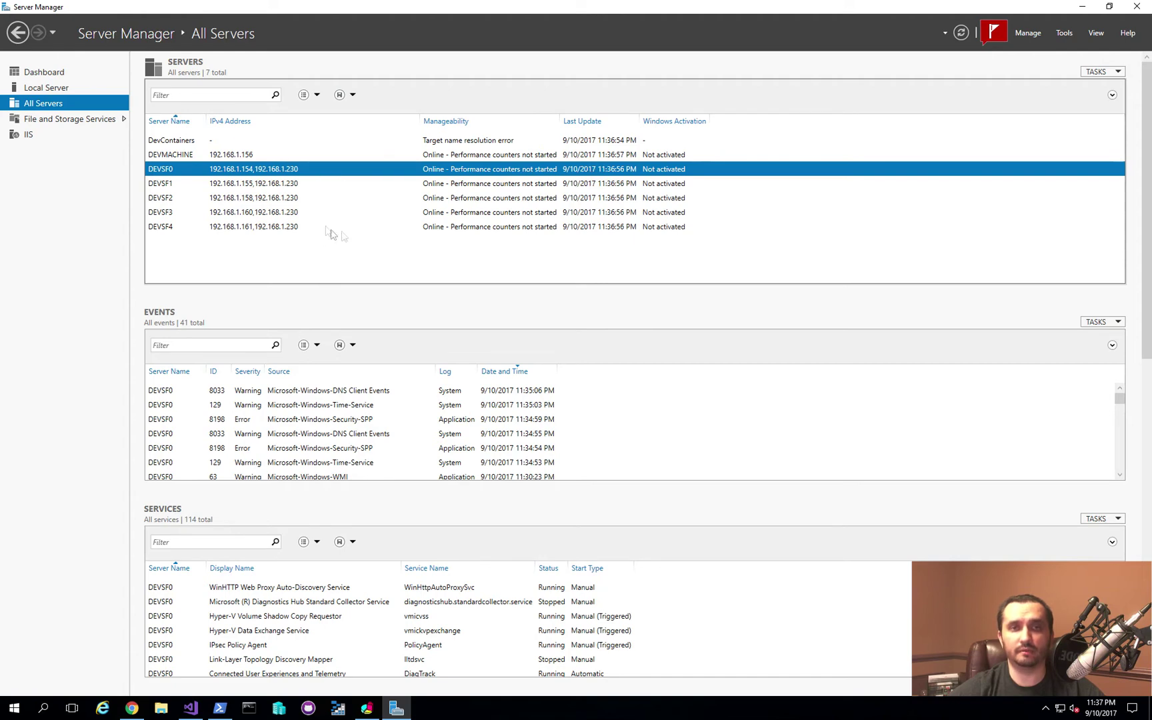
left_click(1079, 8)
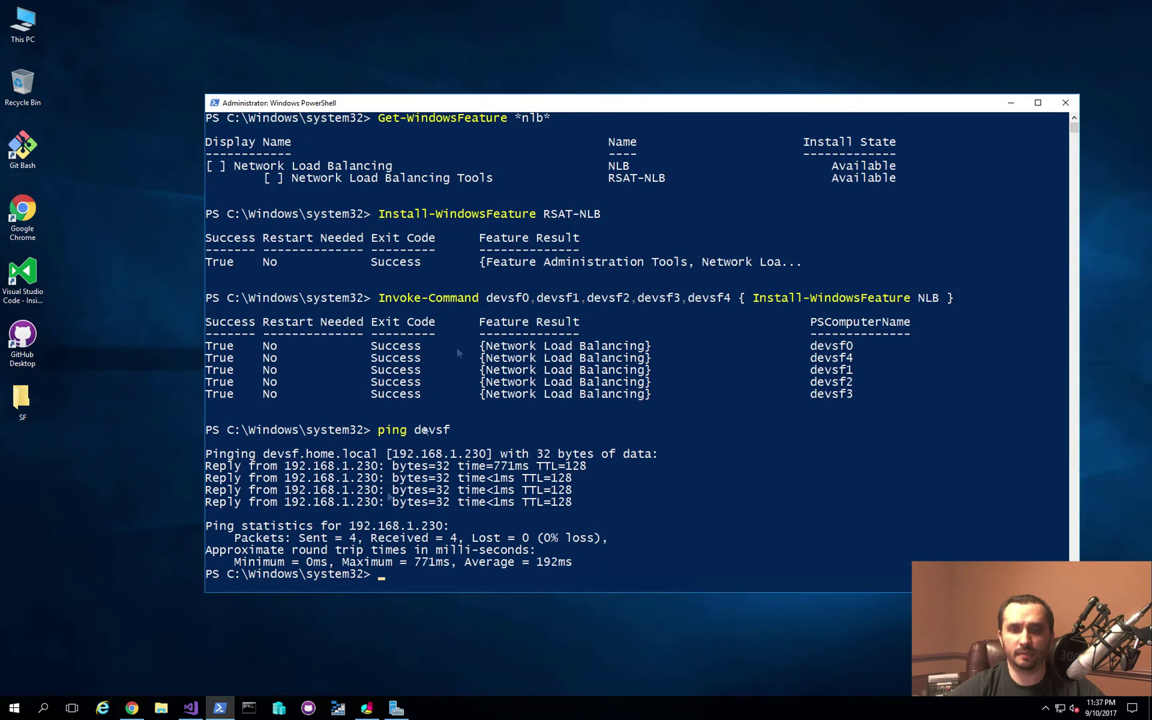
left_click(131, 707)
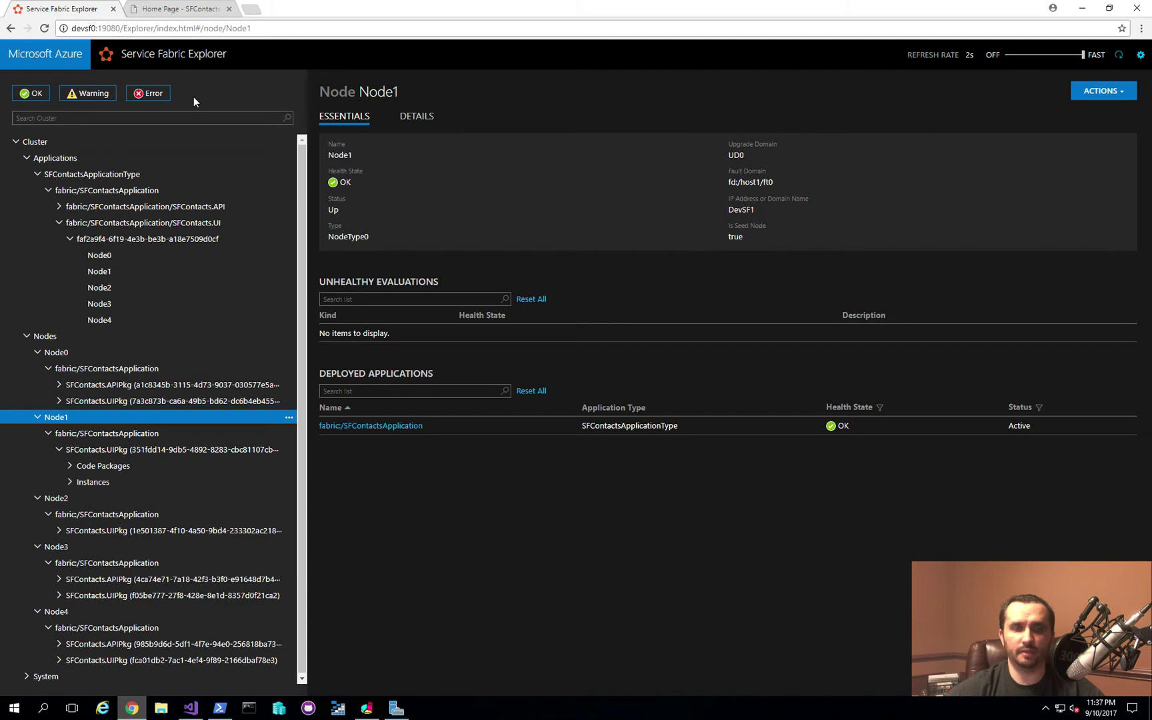
- Load Service Fabric Explorer via devsf:19080 and expand Applications to the SFContacts.UI partition's nodes
key("BackSpace")
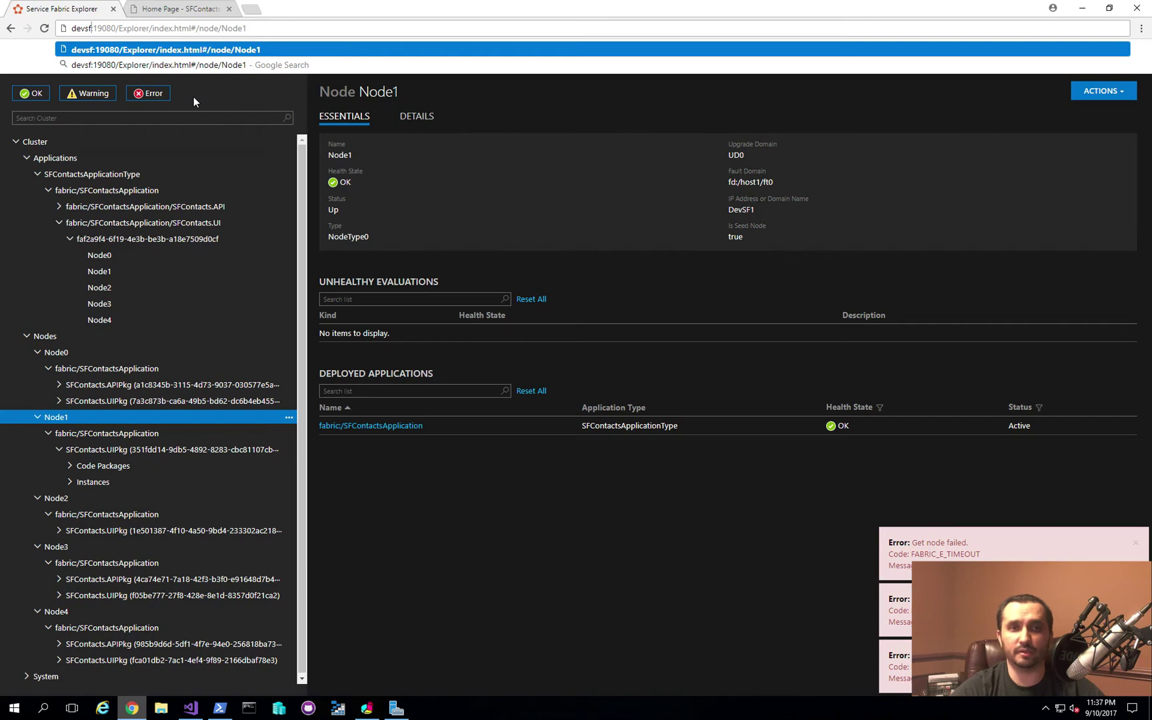
key("Return")
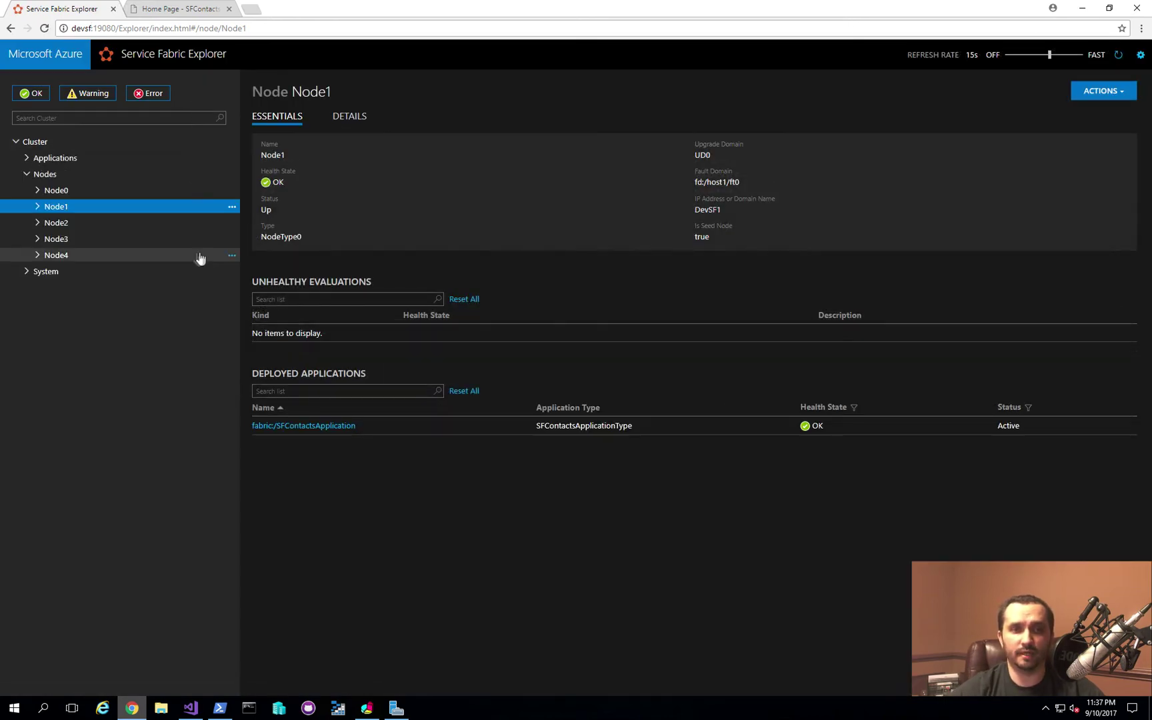
left_click(28, 157)
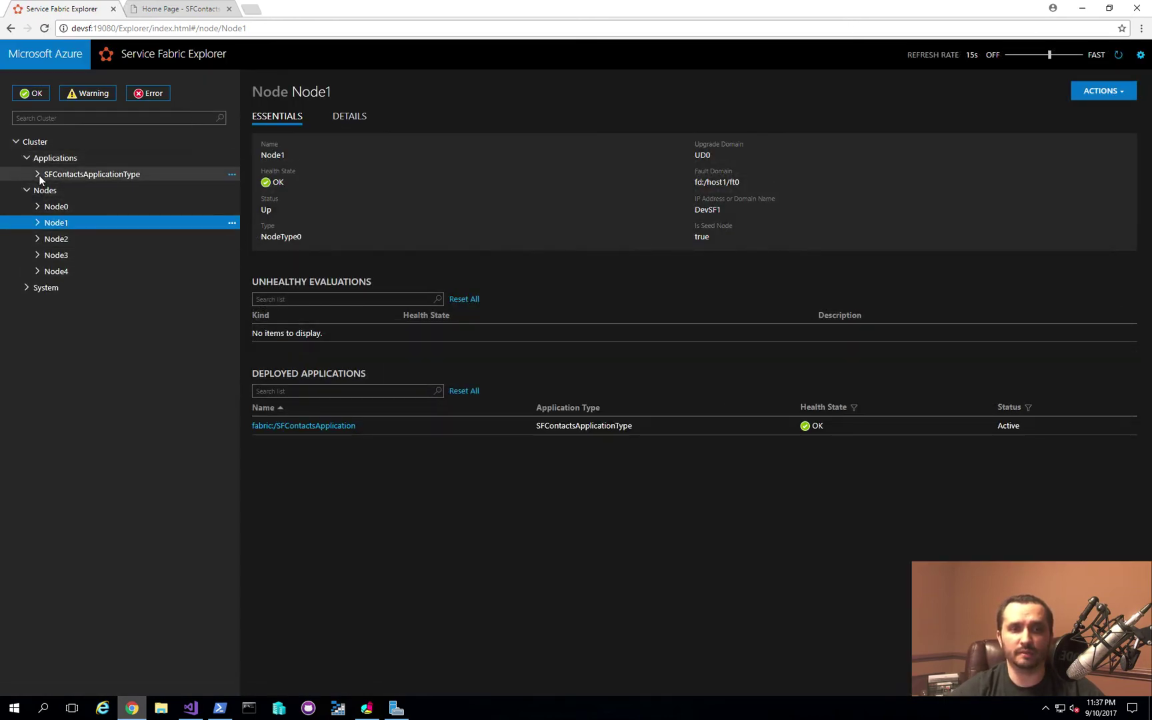
left_click(37, 174)
left_click(48, 190)
left_click(59, 223)
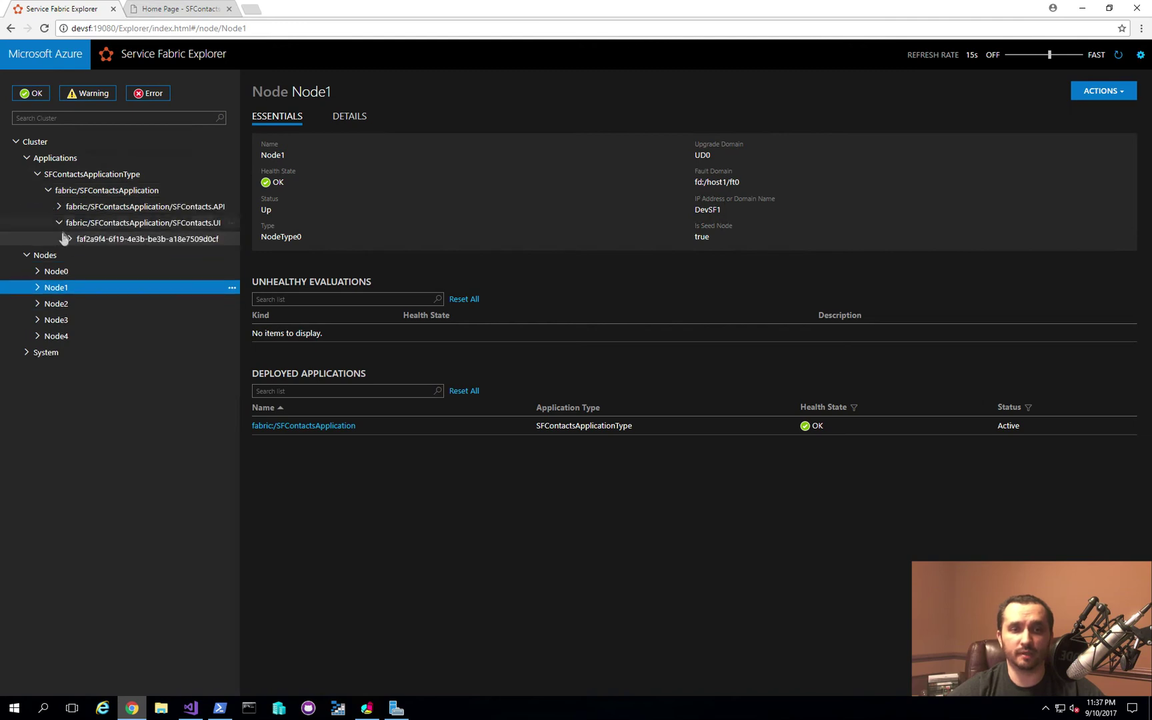
left_click(70, 240)
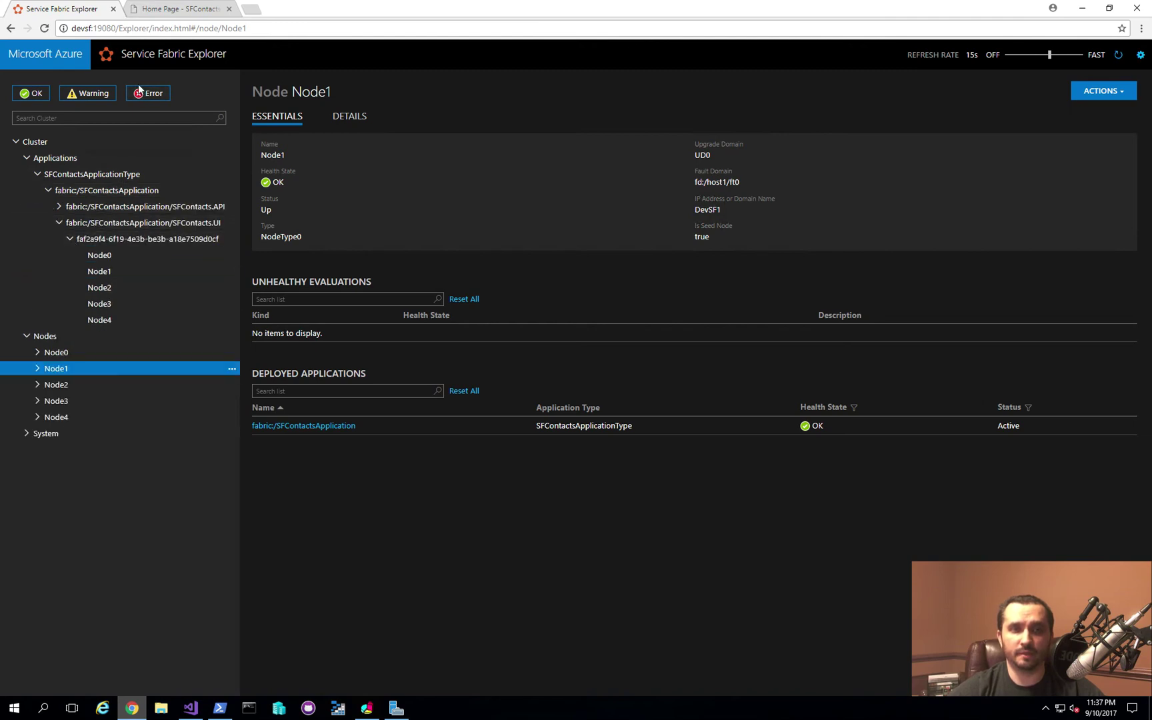
left_click(156, 10)
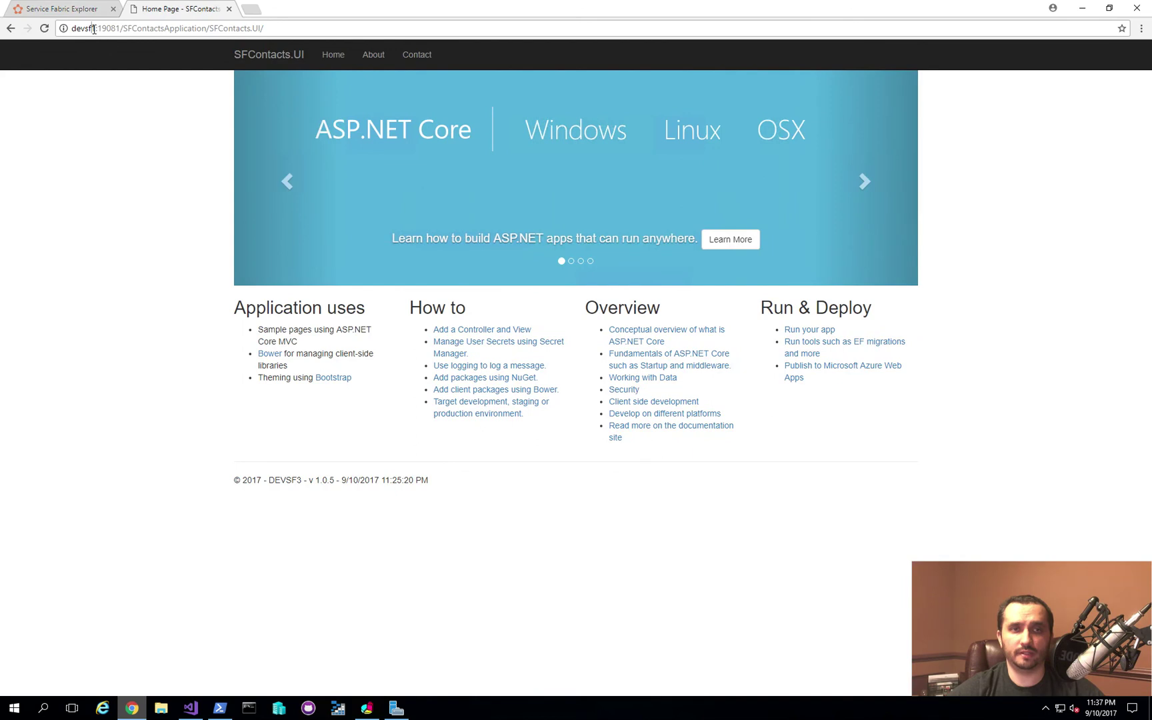
- Load the SFContacts.UI home page through devsf:19081 instead of a single node
left_click(93, 28)
key("Home")
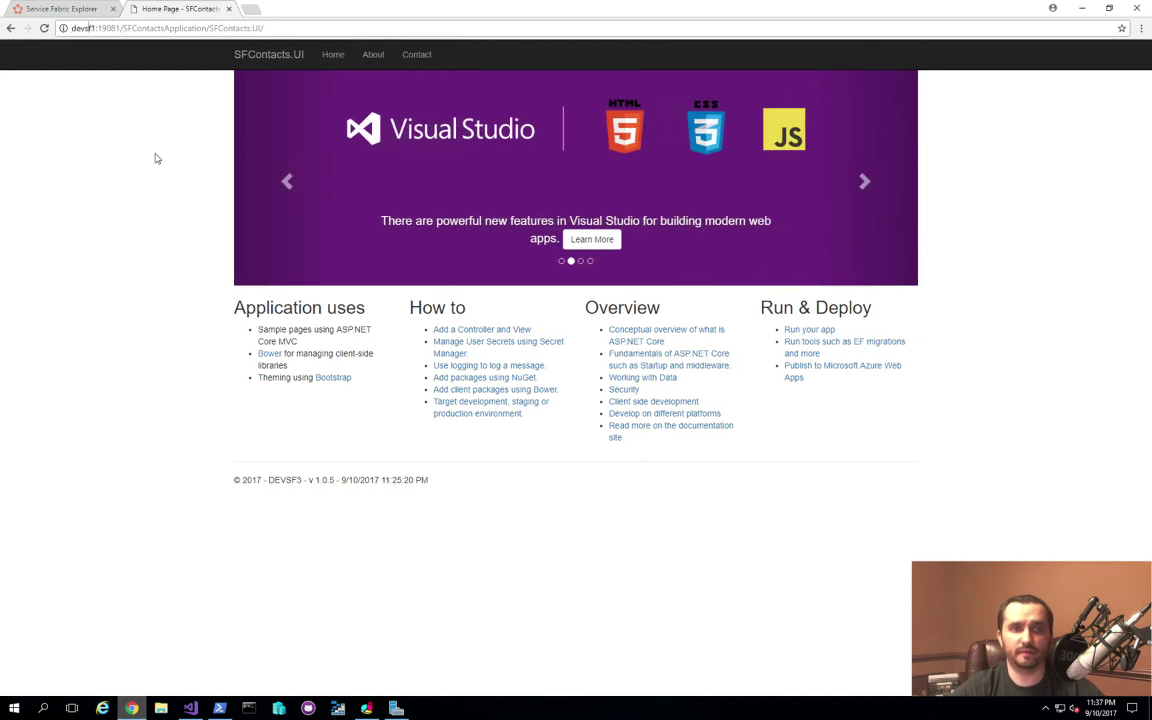
key("Delete")
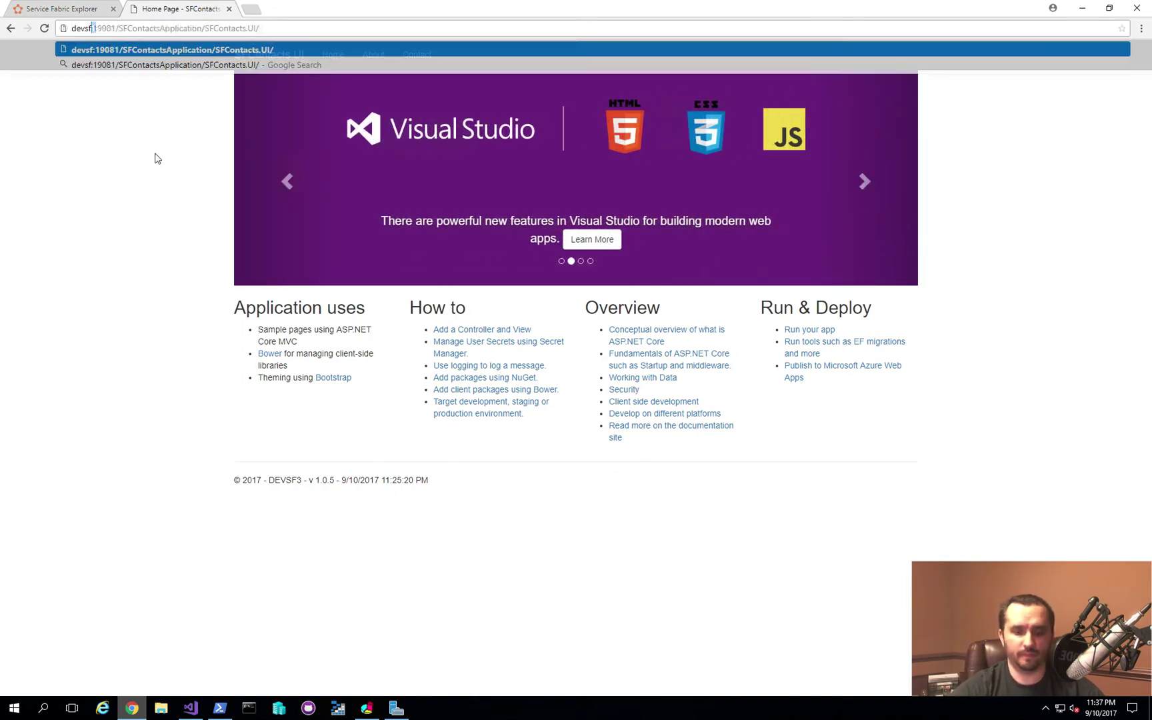
key("Return")
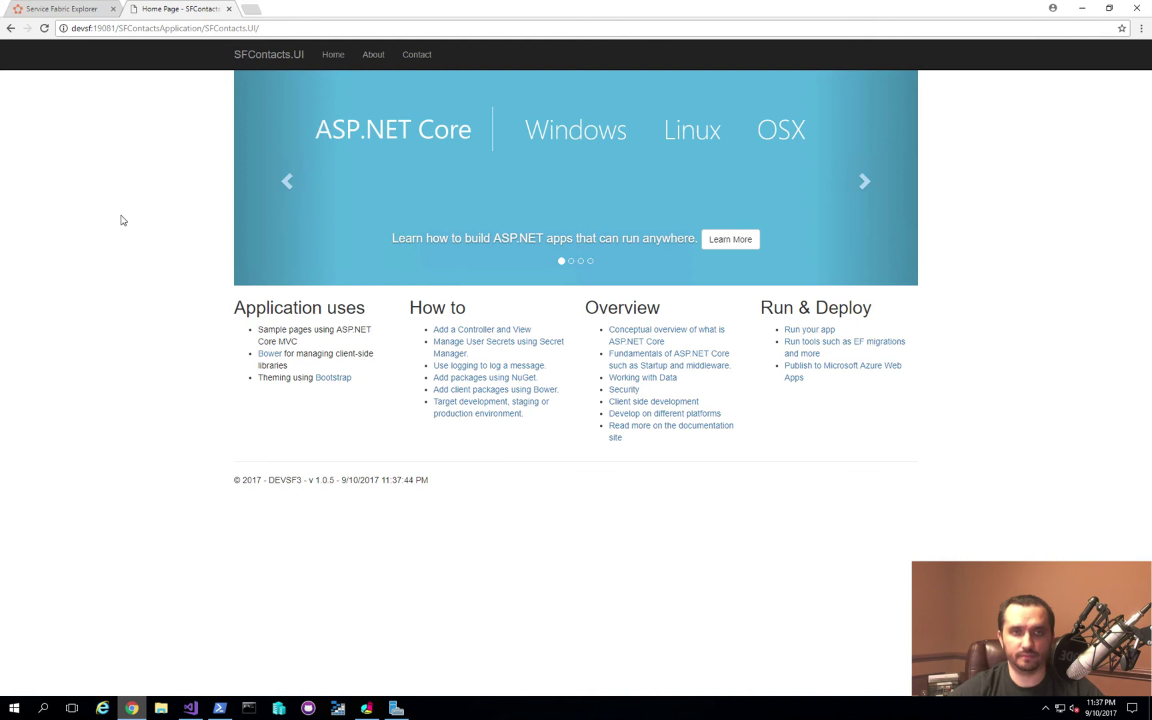
- Reload the page seven times to watch different DEVSF nodes answer in the footer
key("F5")
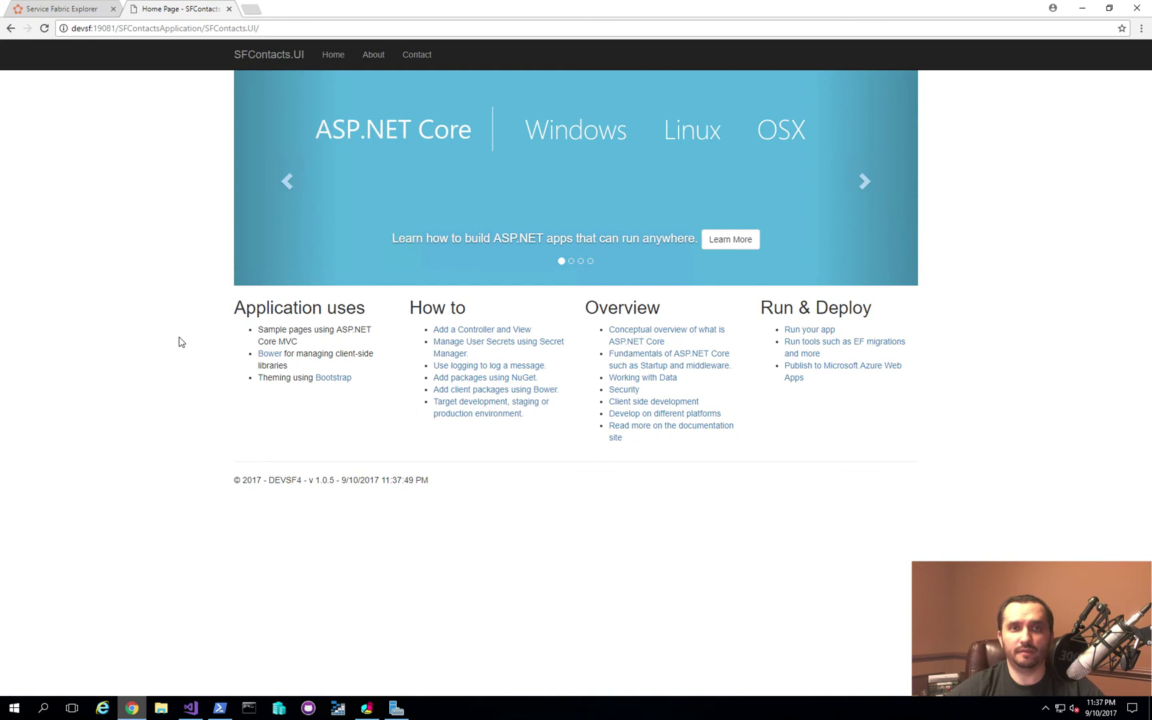
key("F5")
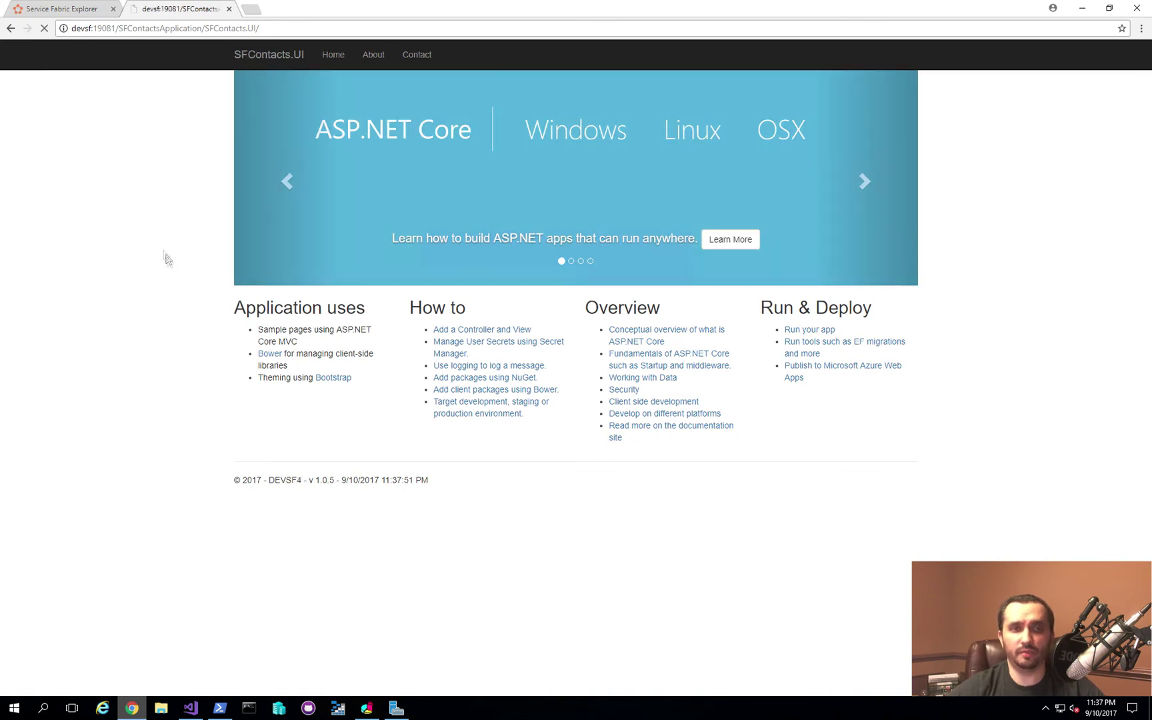
key("F5")
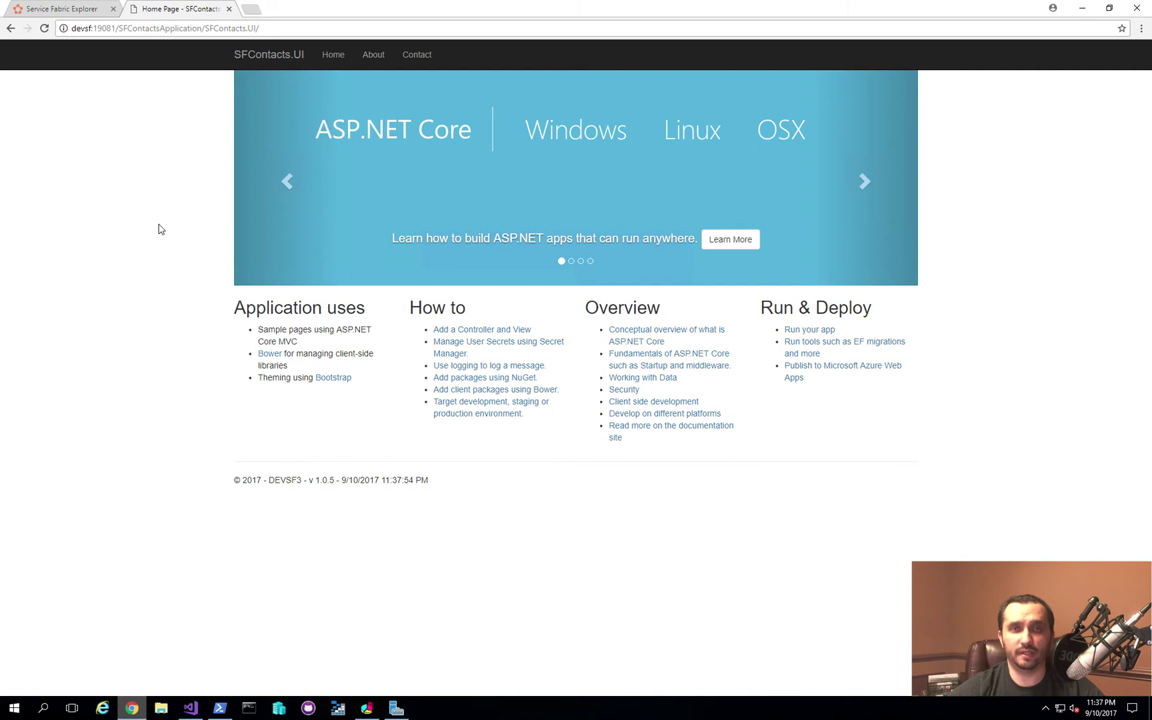
key("F5")
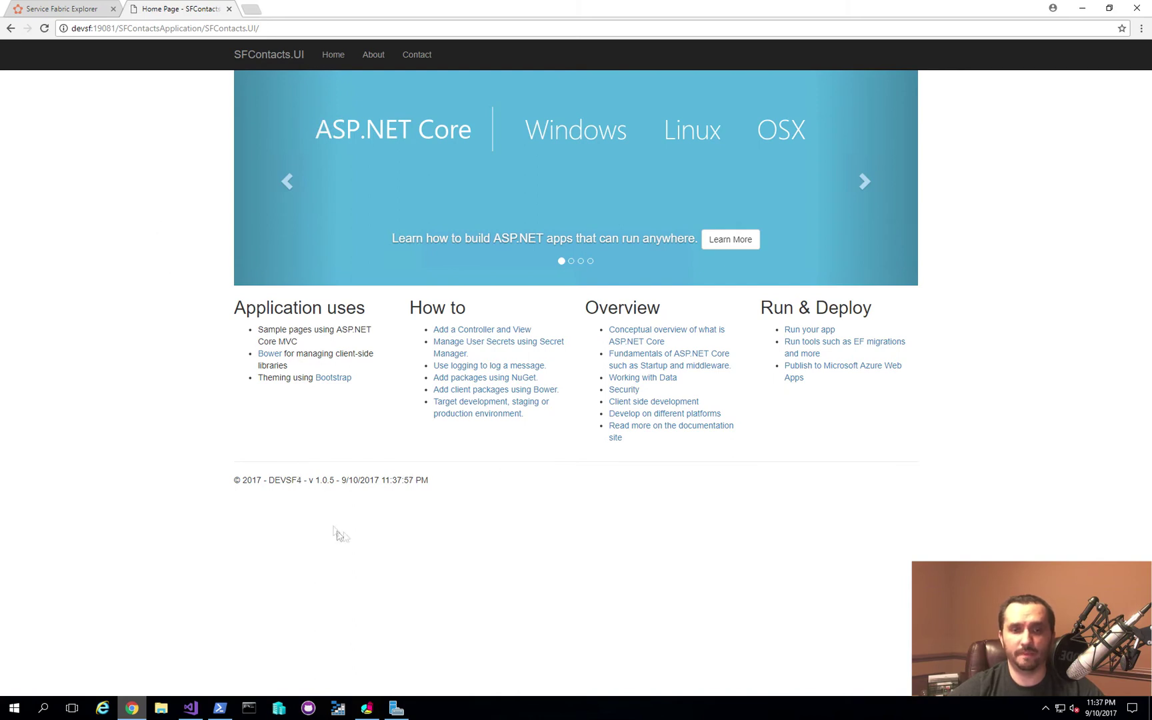
key("F5")
key("F5")
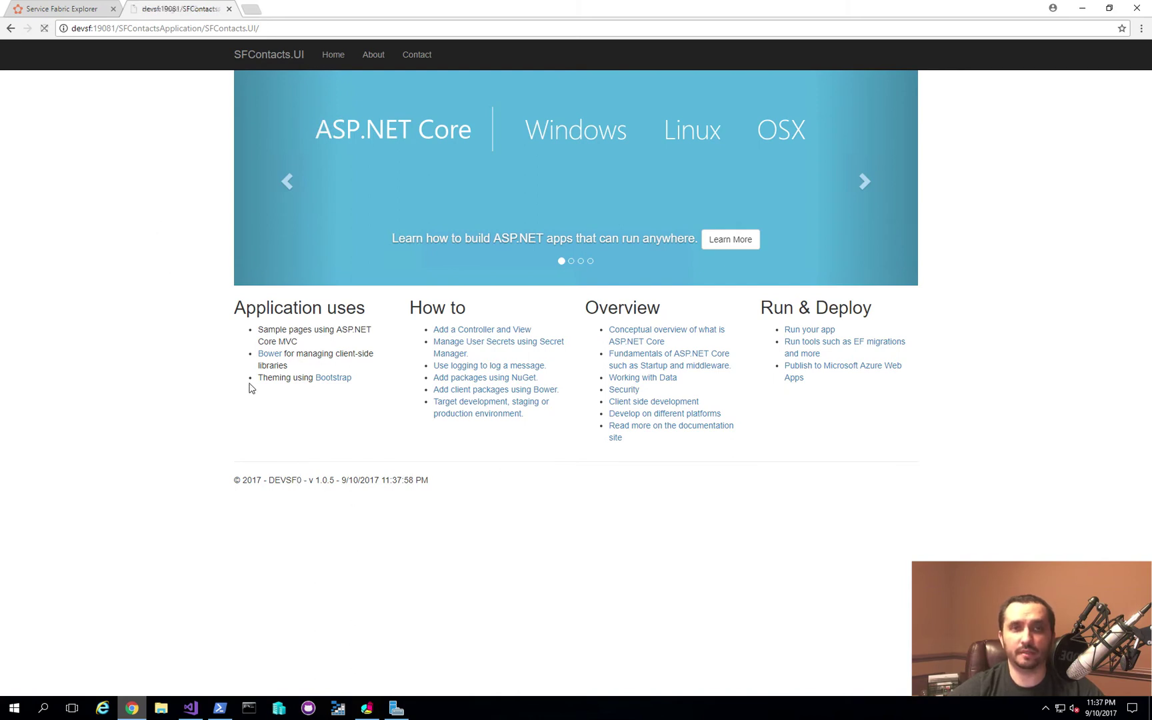
key("F5")
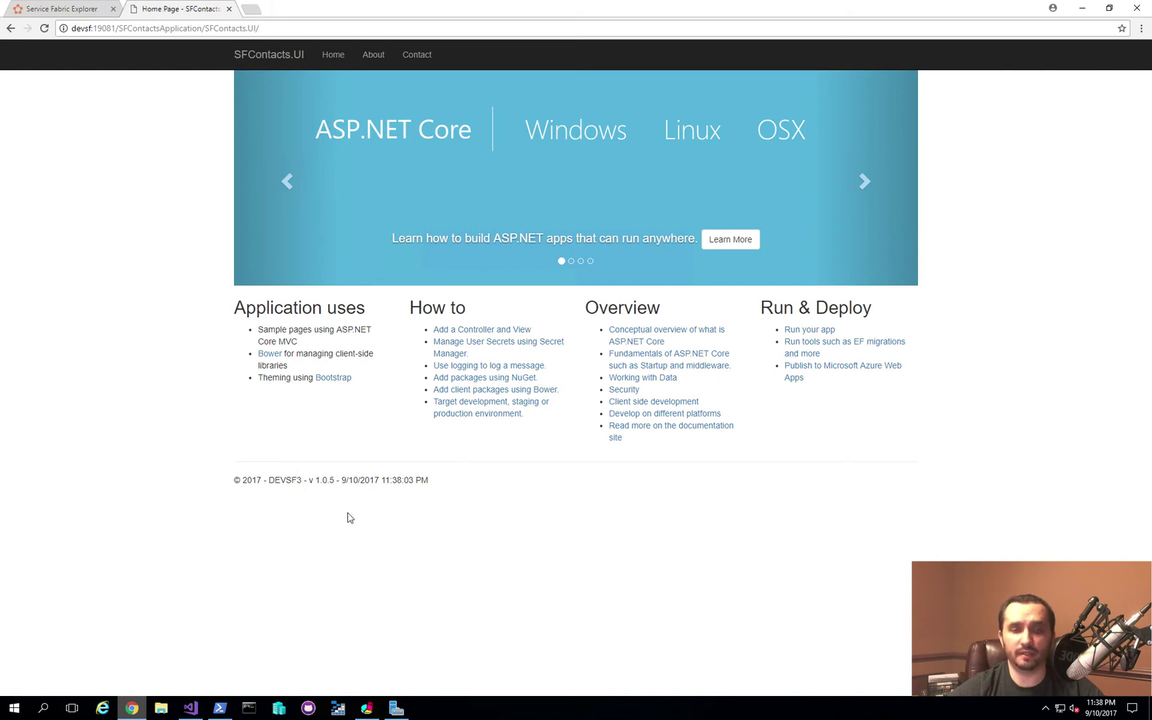
key("F5")
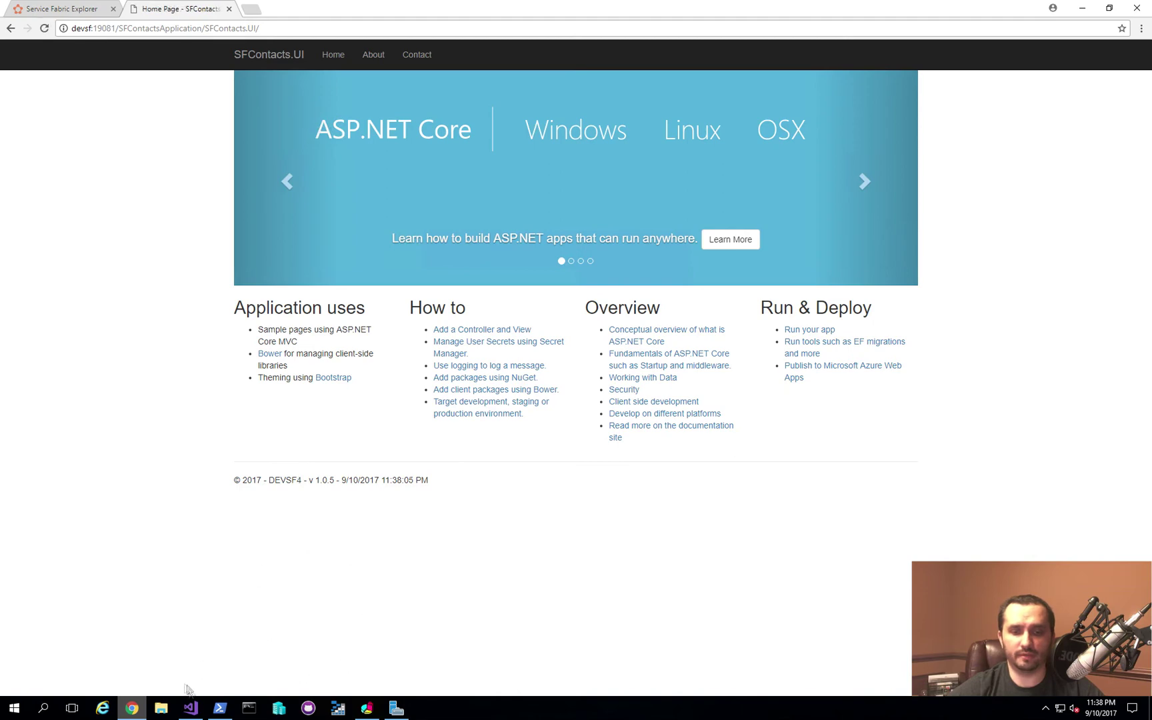
- In SFContactsApplication's publish manifest versions, set the SFContacts.UIPkg Code version to 1.0.6
left_click(191, 708)
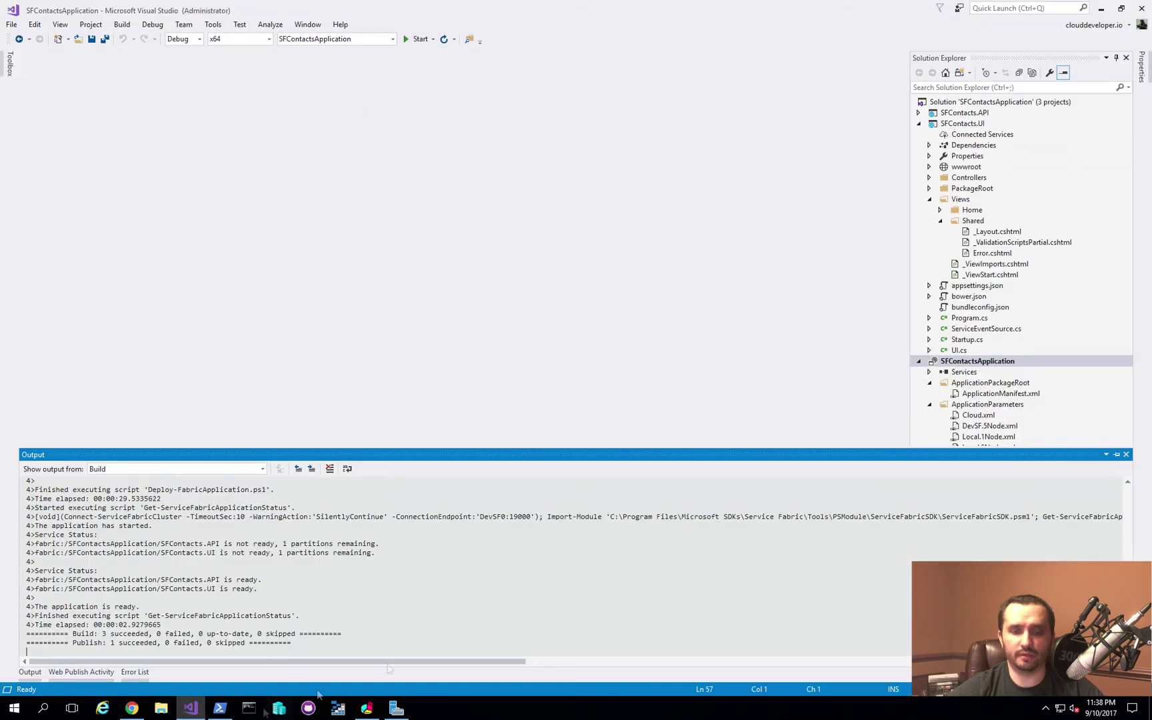
right_click(1011, 365)
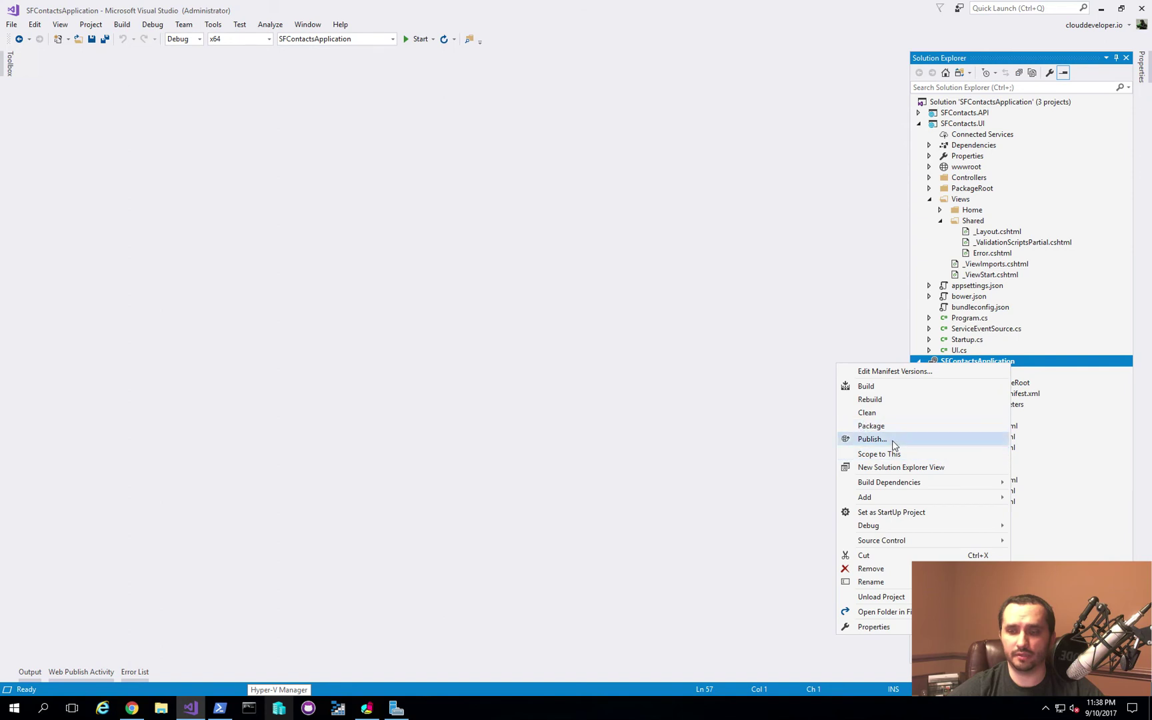
left_click(871, 439)
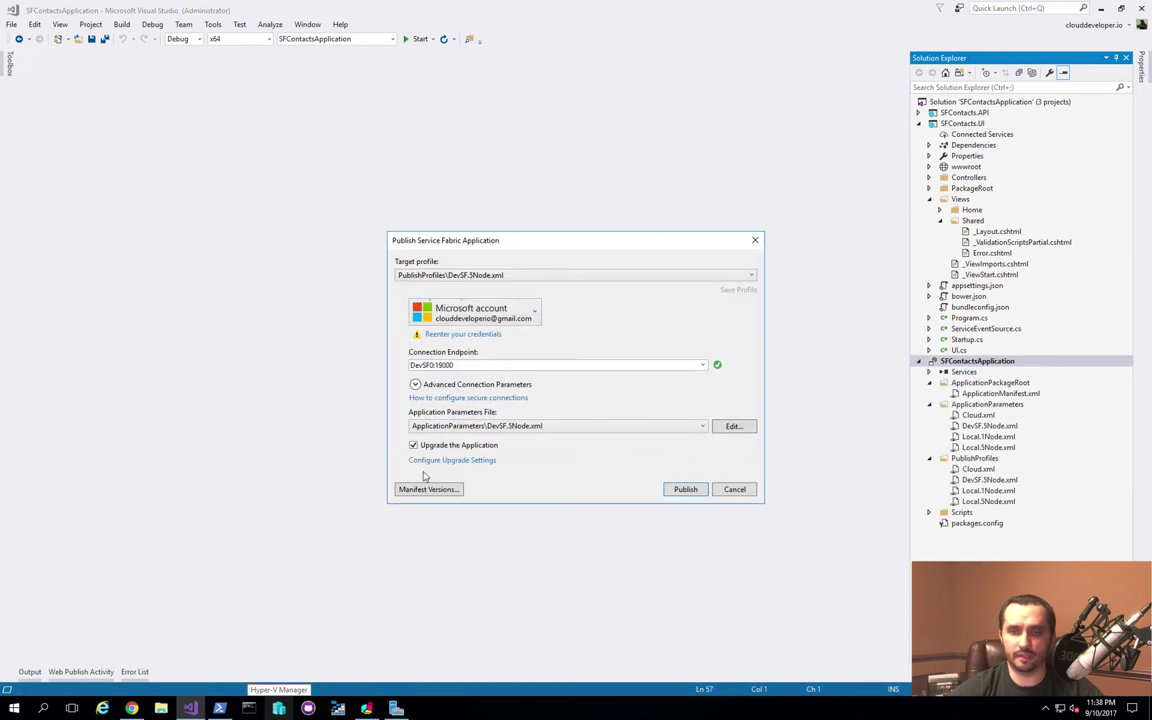
left_click(436, 490)
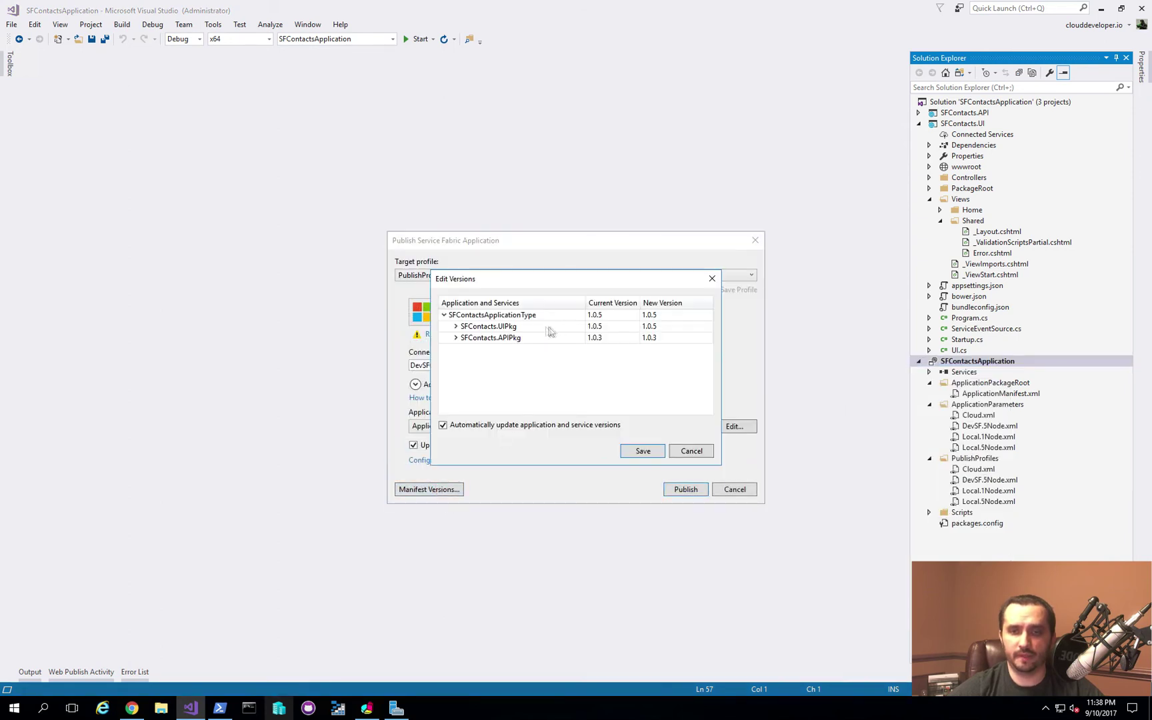
double_click(519, 326)
left_click(505, 351)
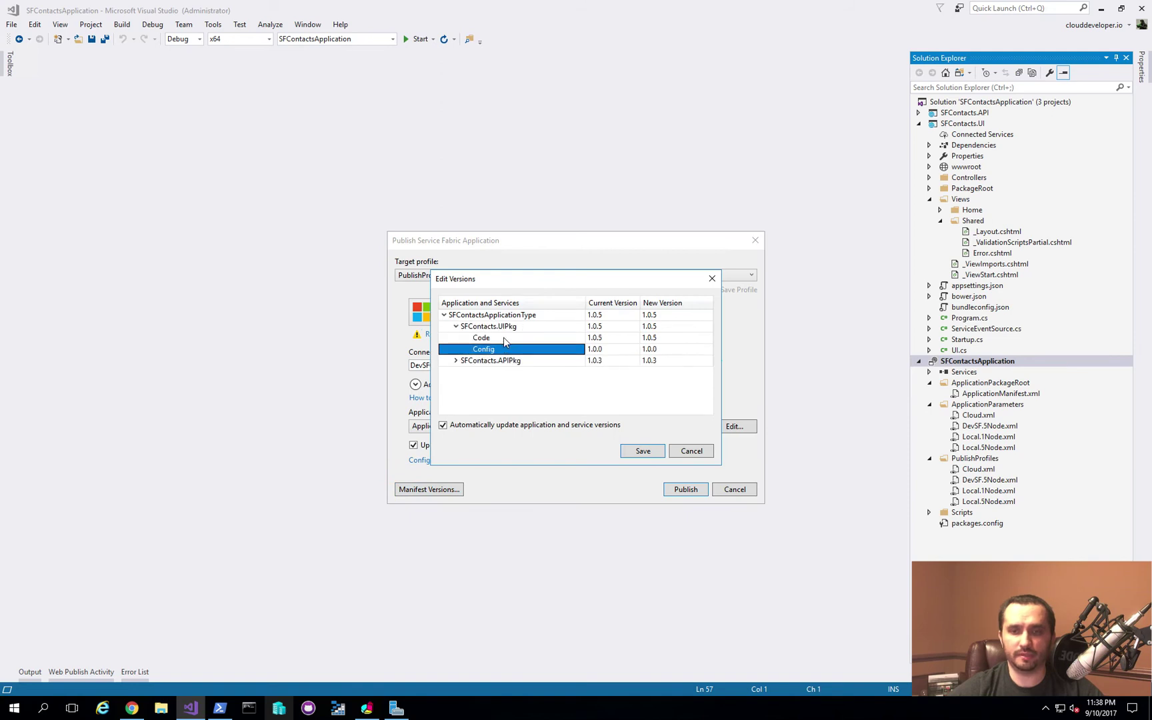
left_click(592, 340)
left_click(668, 338)
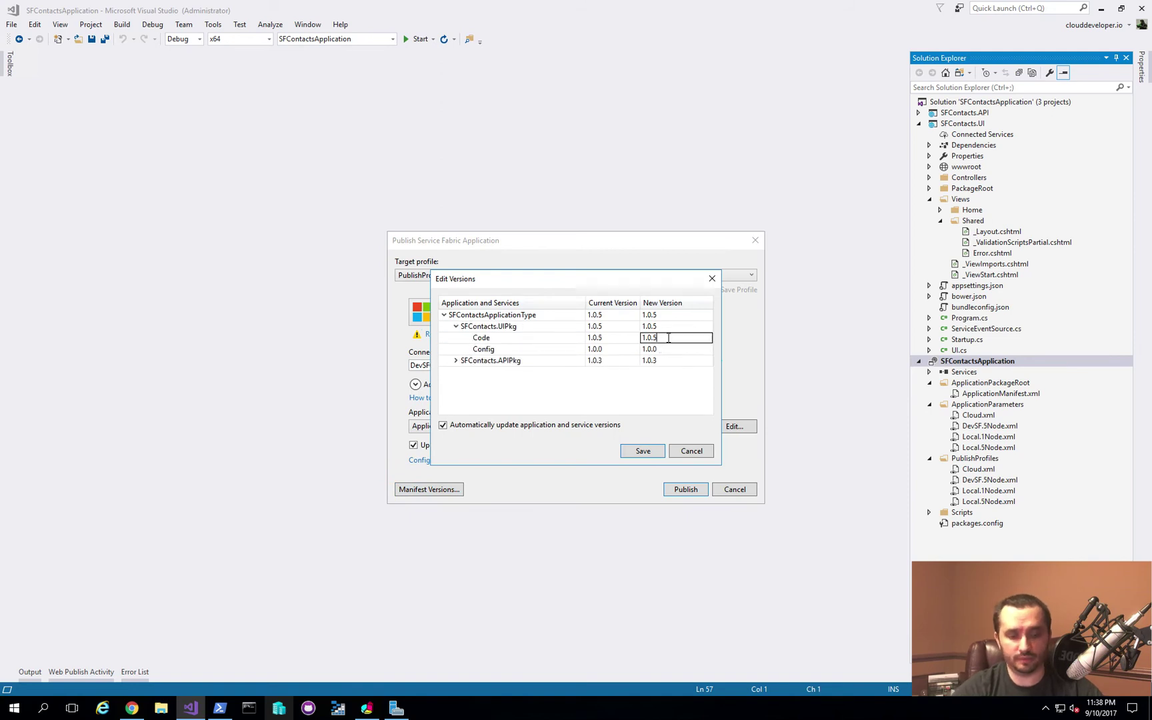
type("6")
key("Return")
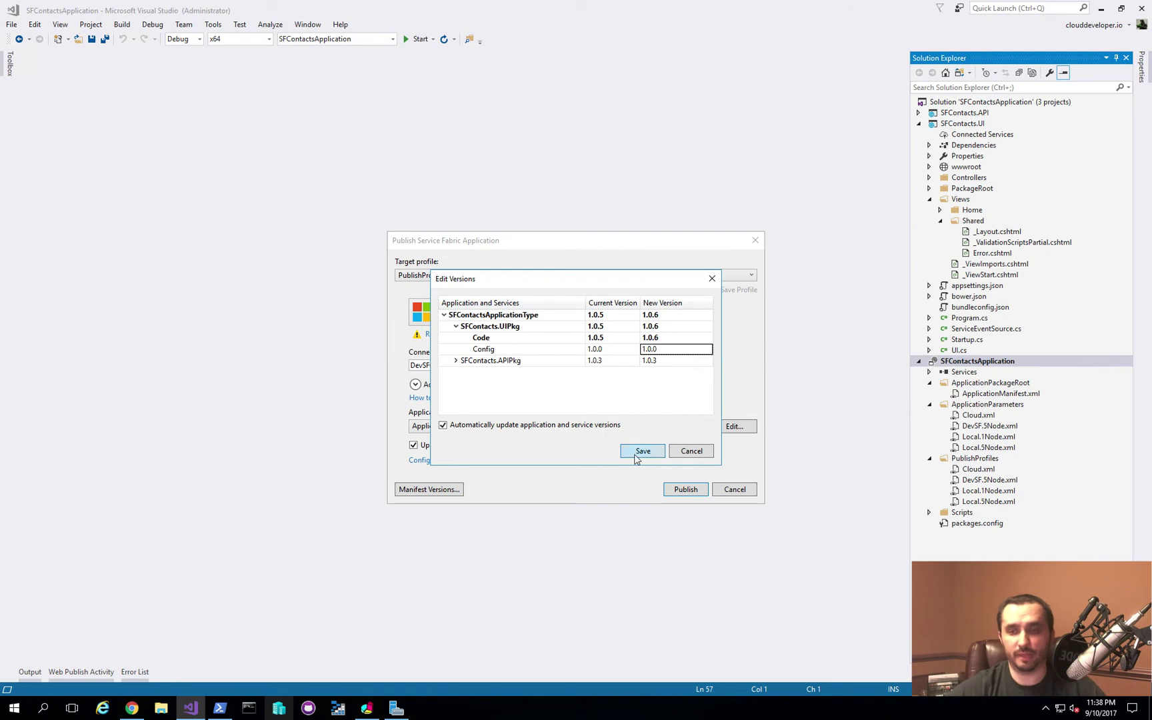
left_click(633, 389)
- Save the new versions, publish the 1.0.6 upgrade, and keep the Output pane docked
left_click(643, 450)
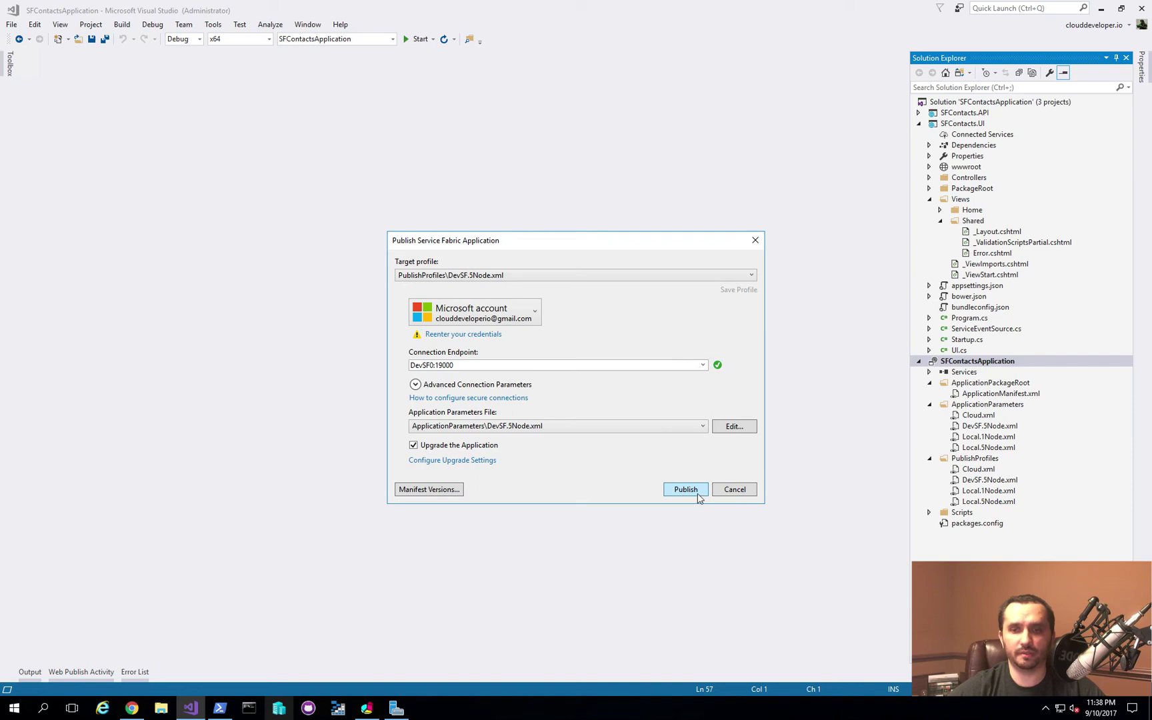
left_click(686, 490)
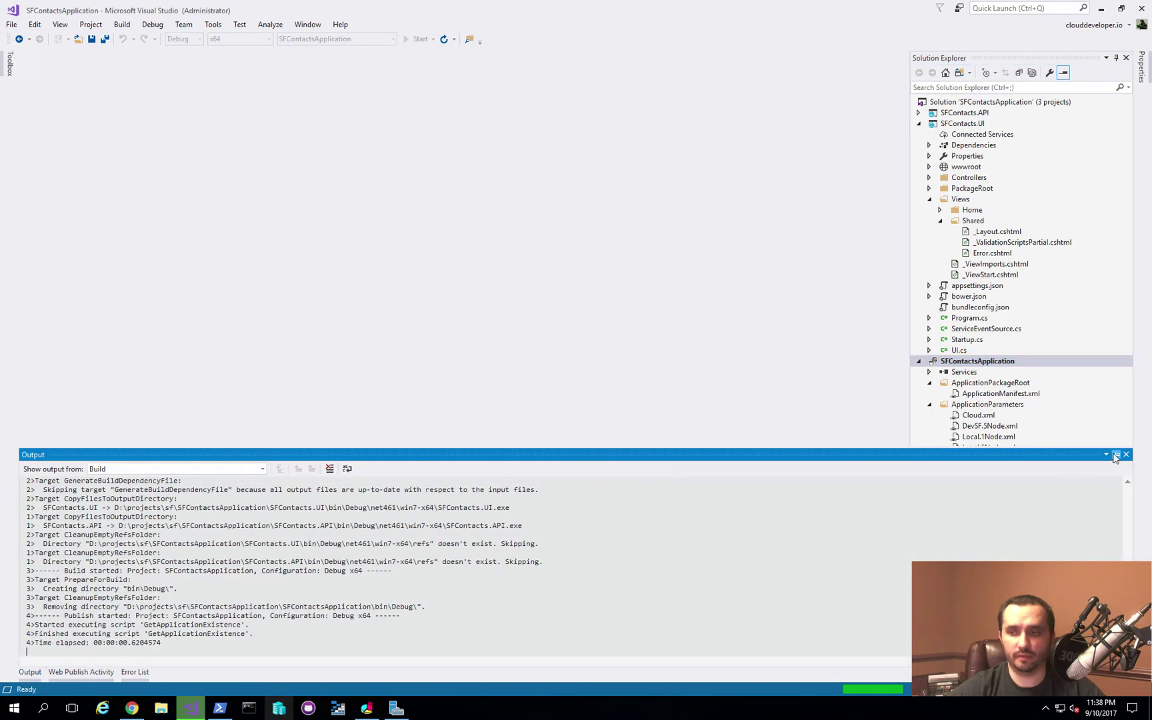
left_click(1116, 455)
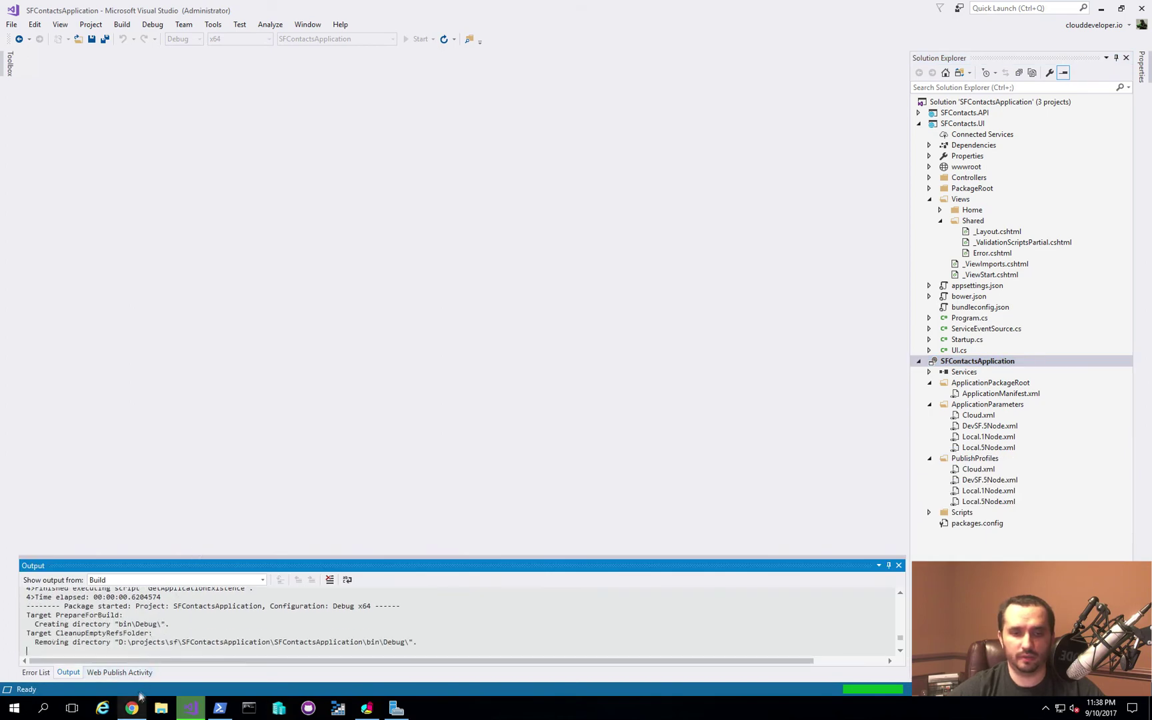
- Restore the Chrome window, move it over Visual Studio, and reload the app page
left_click(132, 706)
double_click(288, 12)
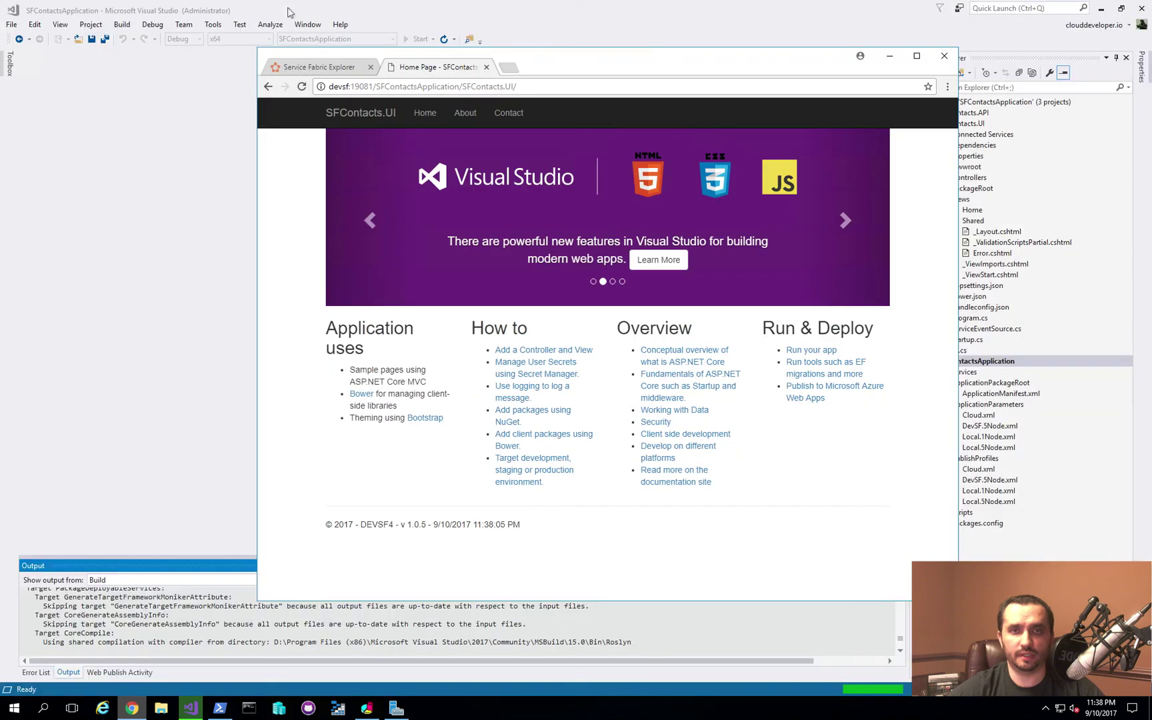
left_click_drag(550, 69, 665, 59)
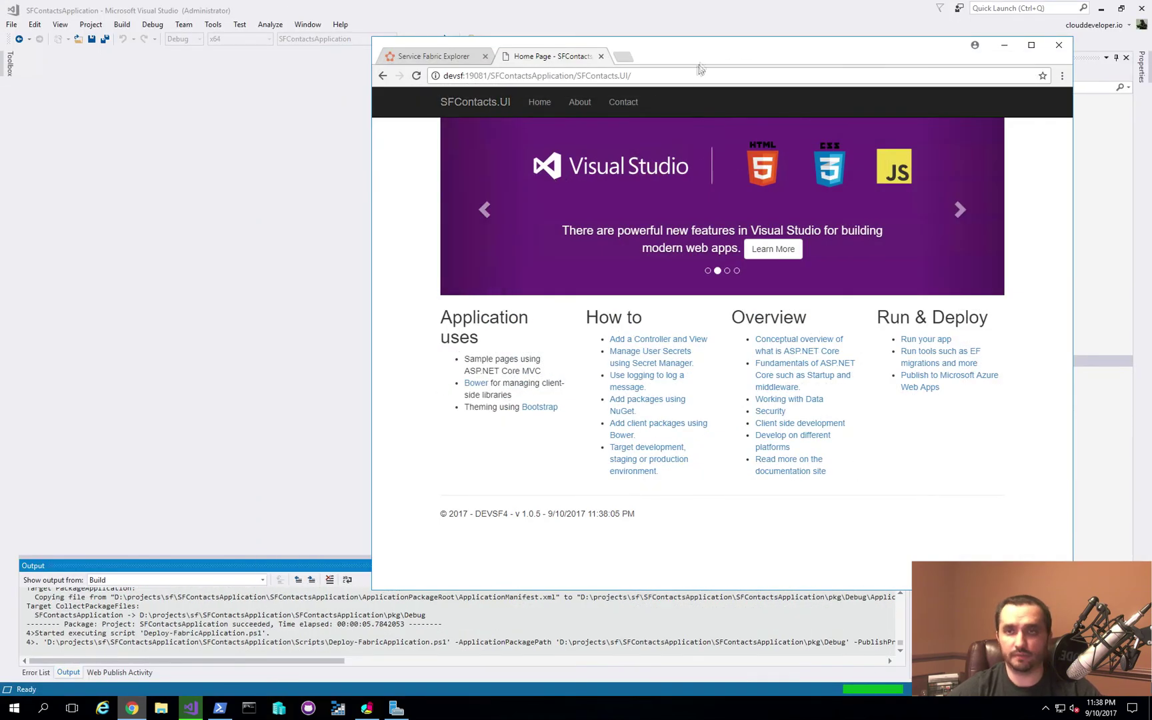
key("F5")
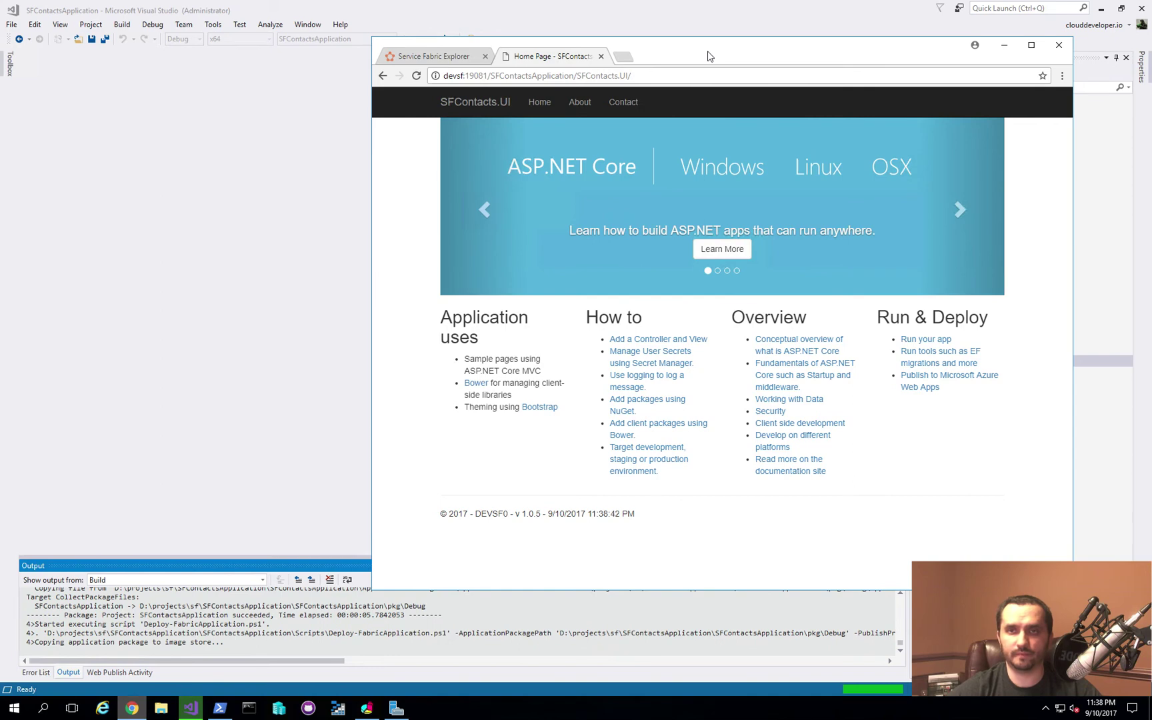
- Cycle repeatedly through the Home, About and Contact pages during the upgrade, then return to Service Fabric Explorer
left_click(577, 106)
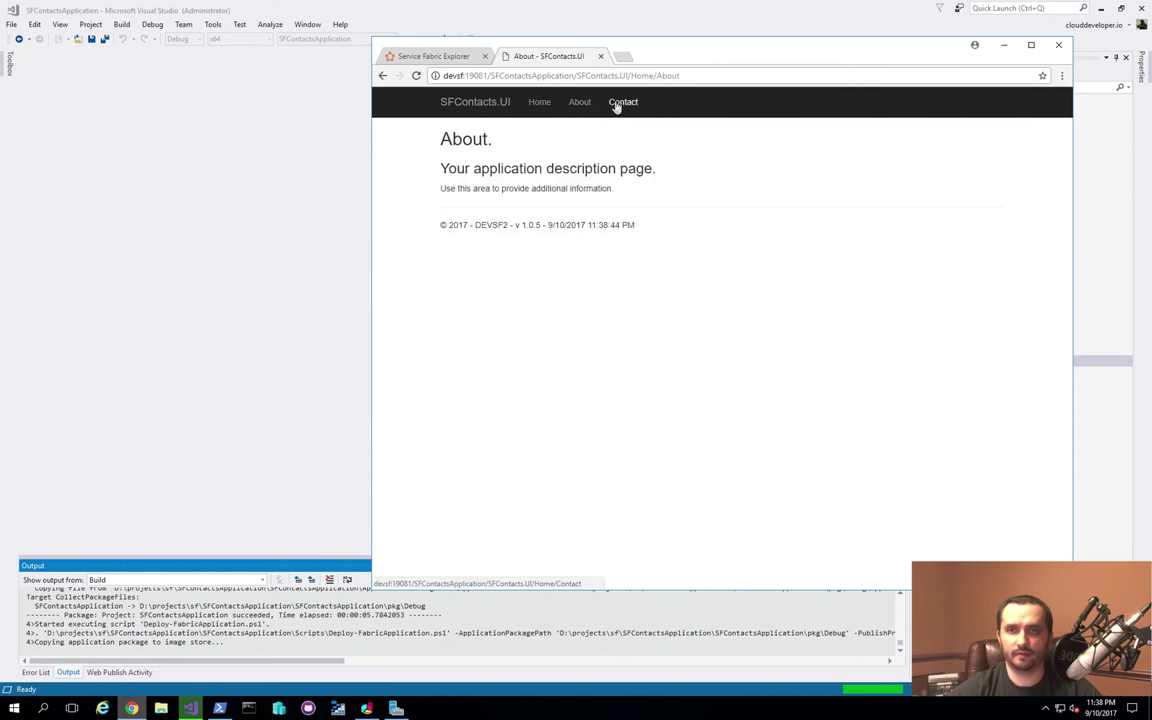
left_click(618, 104)
left_click(542, 104)
left_click(584, 107)
left_click(621, 103)
left_click(553, 105)
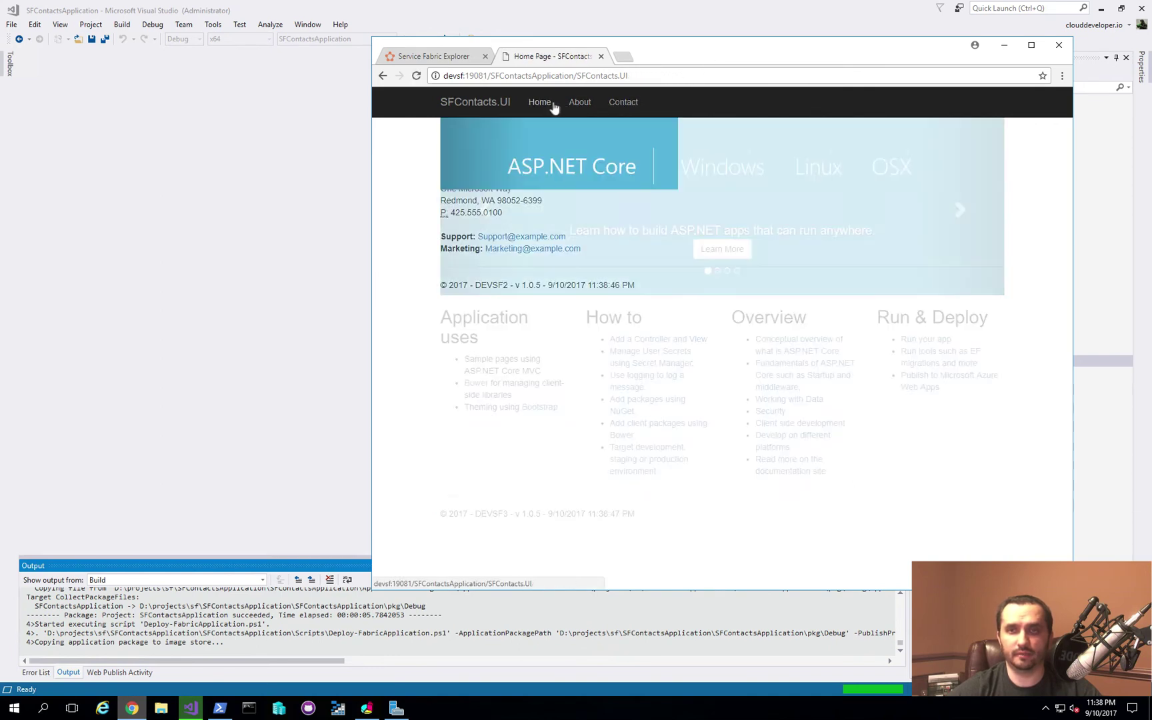
left_click(579, 104)
left_click(617, 105)
left_click(542, 104)
left_click(579, 103)
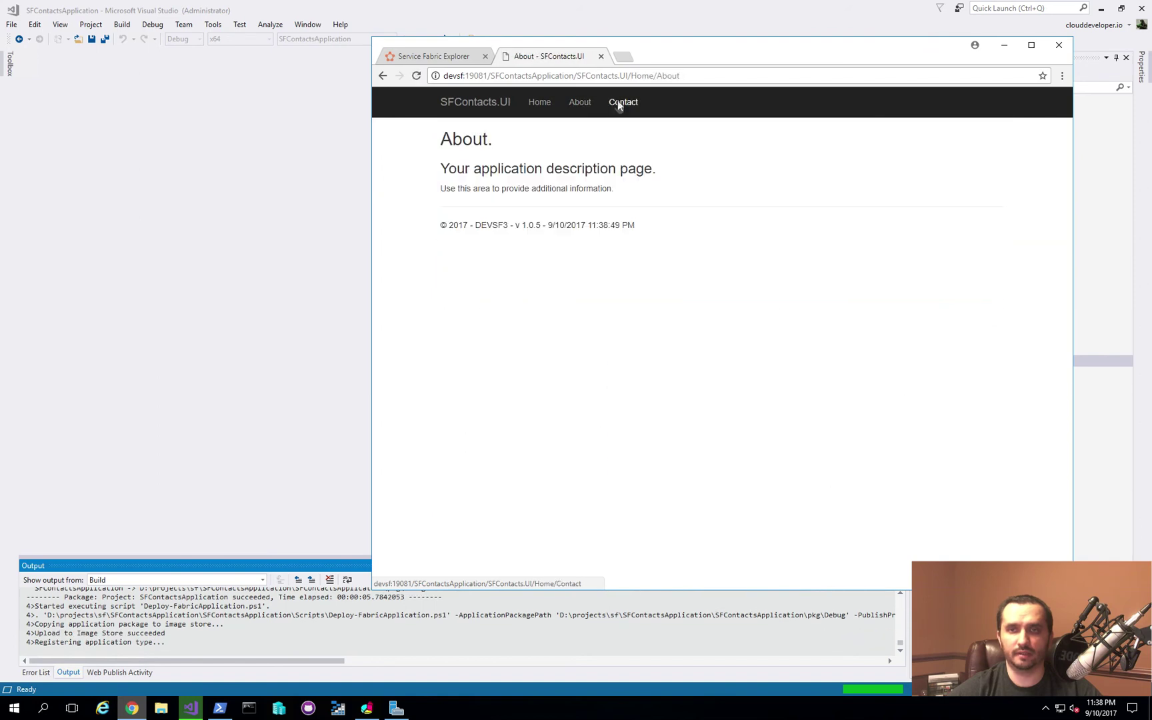
left_click(621, 104)
left_click(539, 104)
left_click(621, 103)
left_click(540, 104)
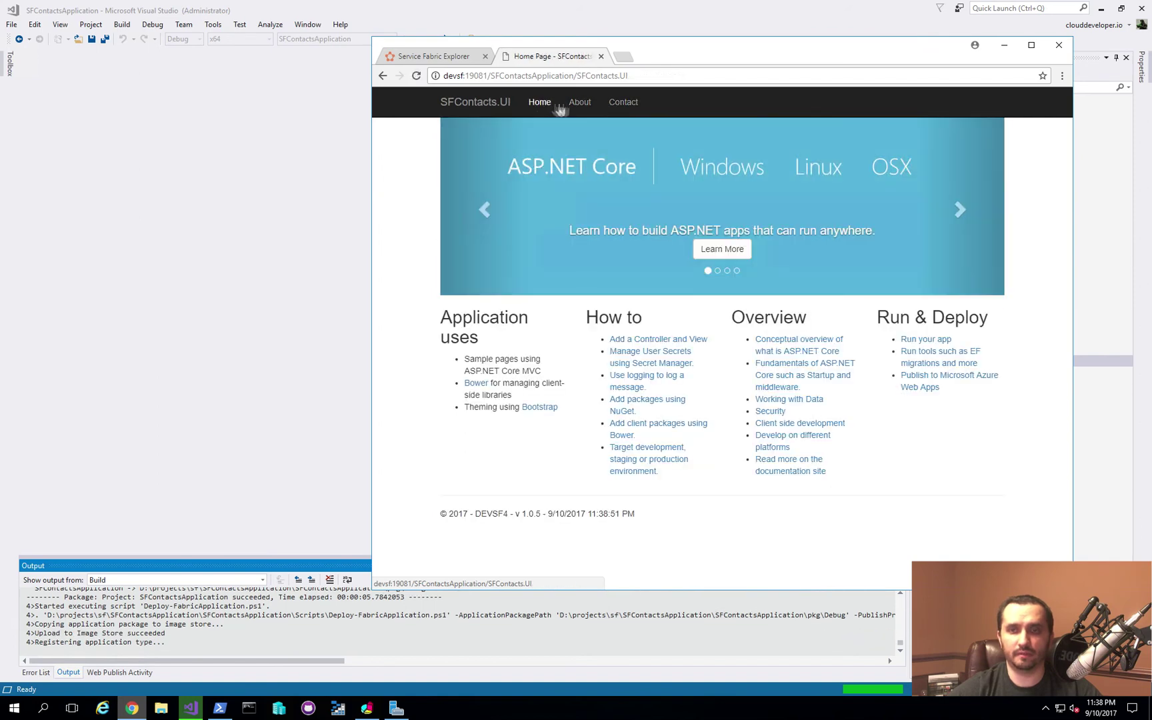
left_click(580, 103)
left_click(622, 104)
left_click(538, 105)
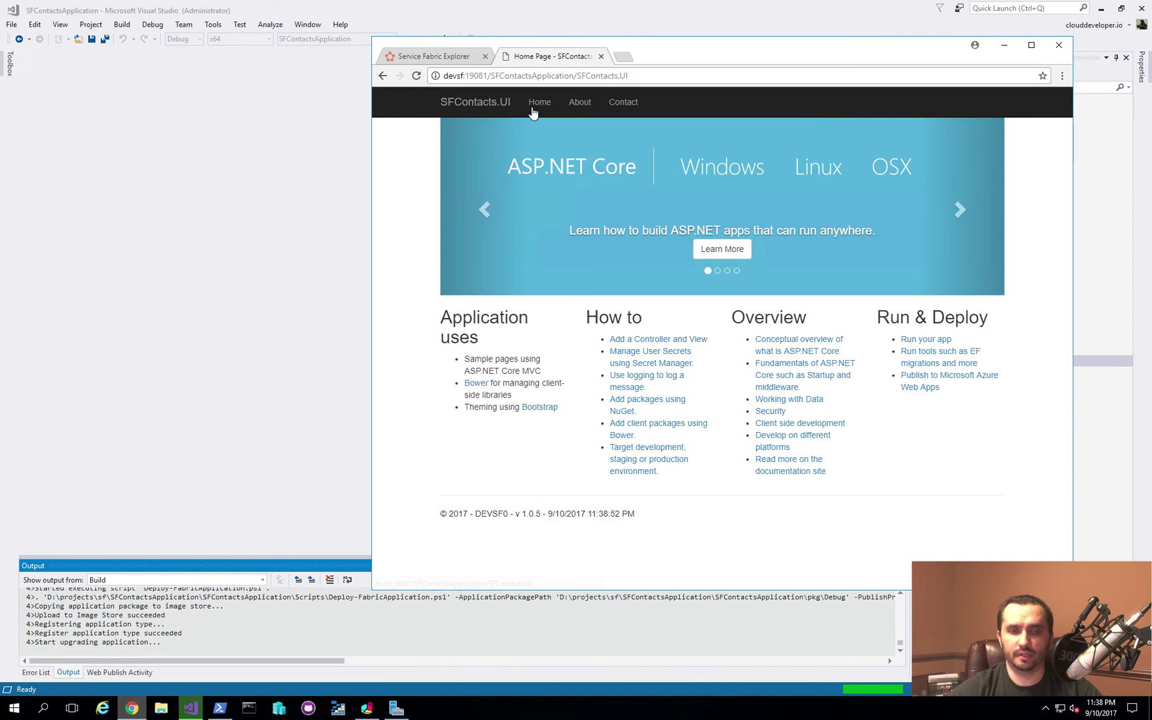
left_click(576, 104)
left_click(618, 107)
left_click(543, 105)
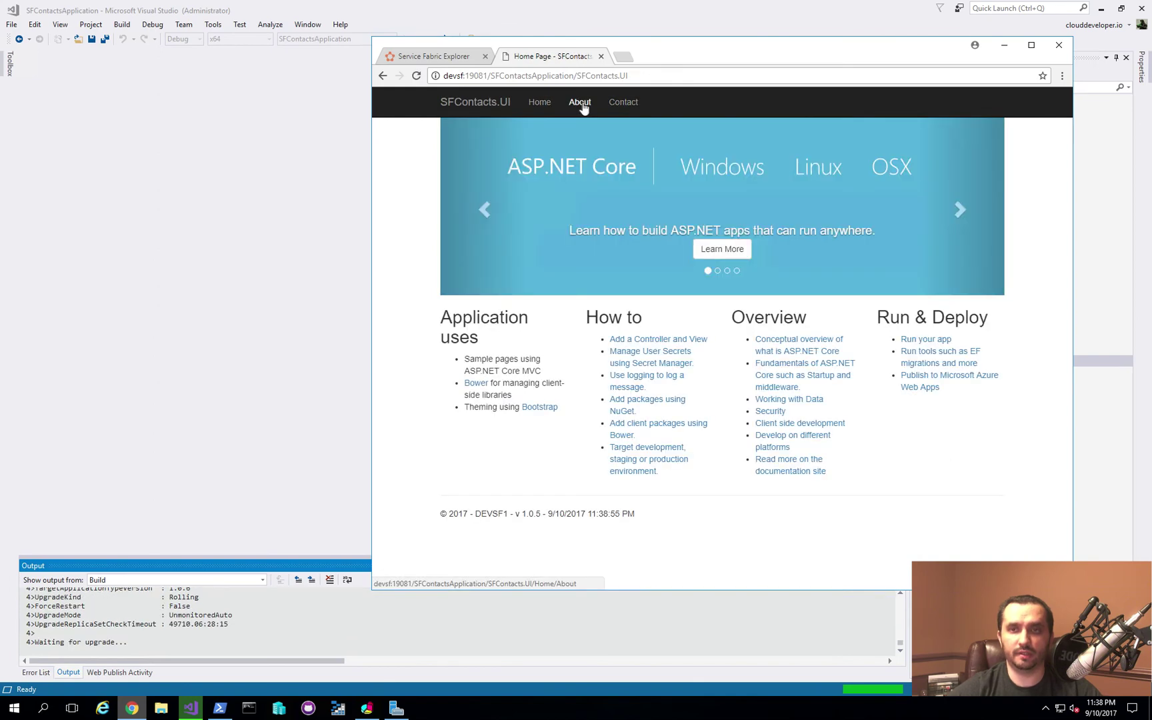
left_click(580, 105)
left_click(622, 106)
left_click(430, 57)
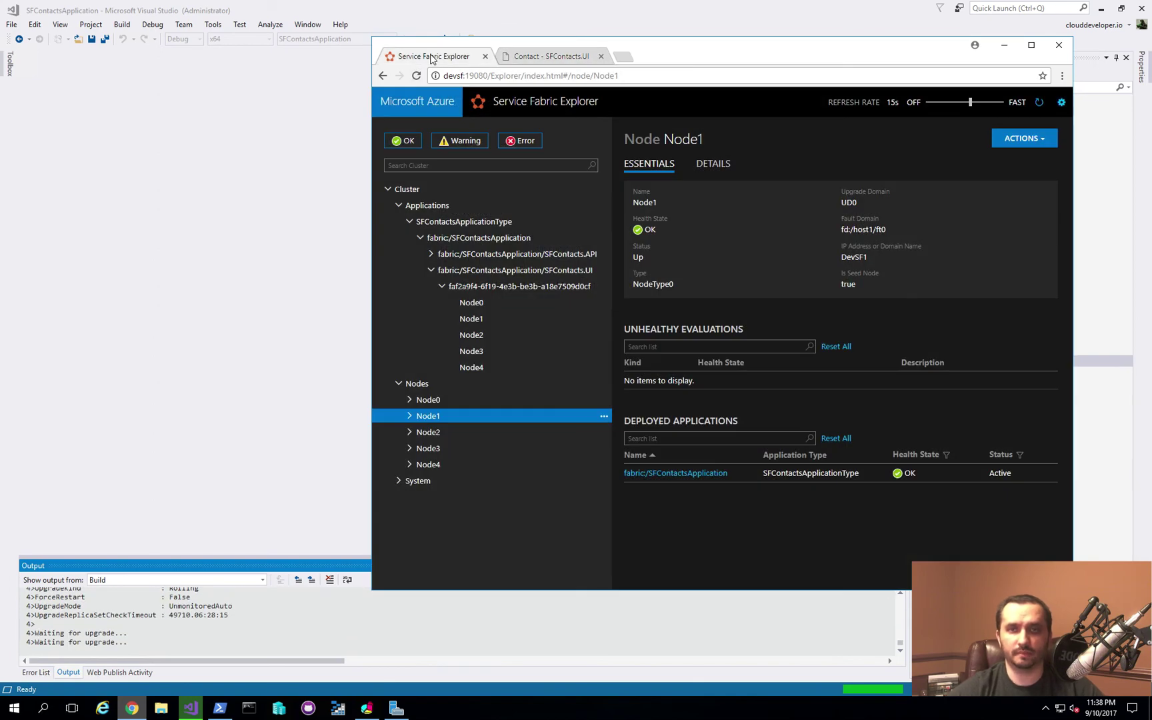
- Show Service Fabric Explorer's 1.0.6 upgrade in progress on the left half, with the SFContacts site on the right
left_click_drag(429, 57, 2, 134)
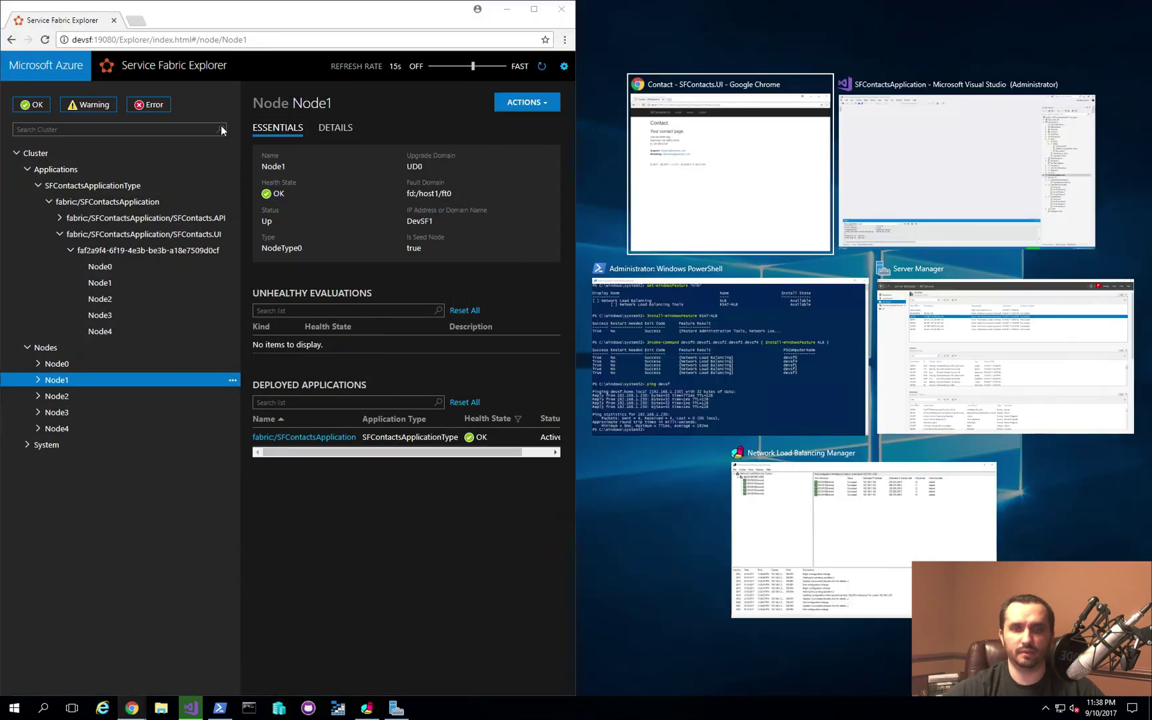
key("Escape")
left_click(134, 185)
left_click(128, 170)
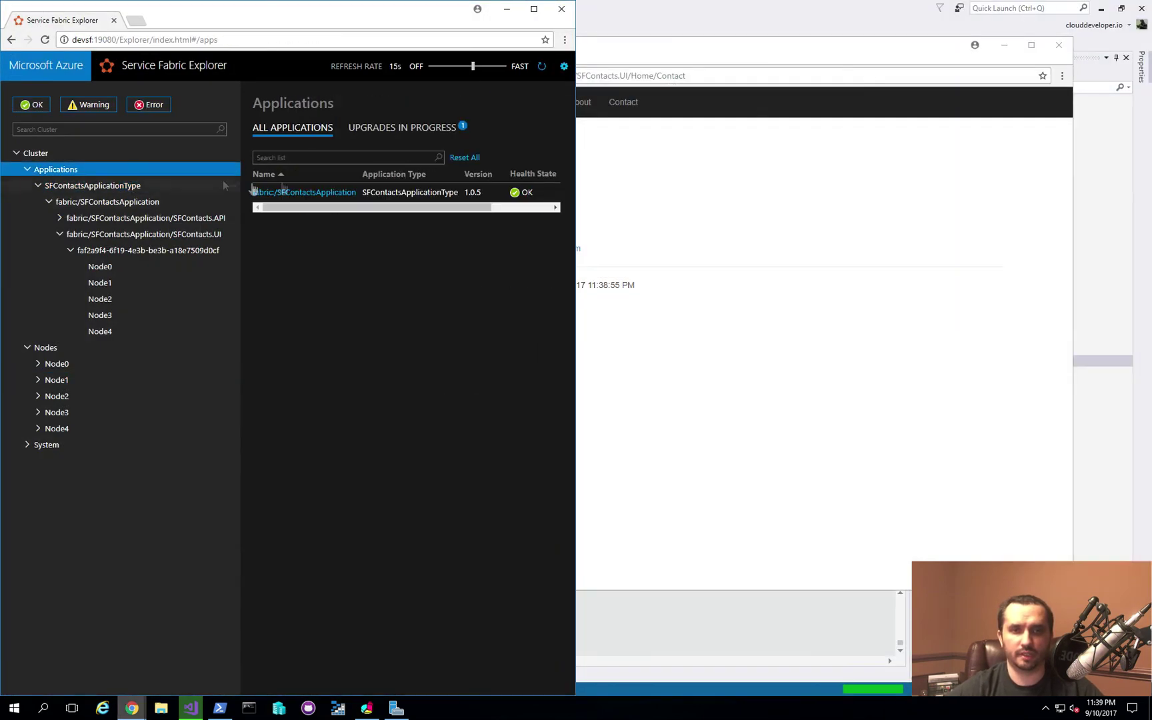
left_click(437, 130)
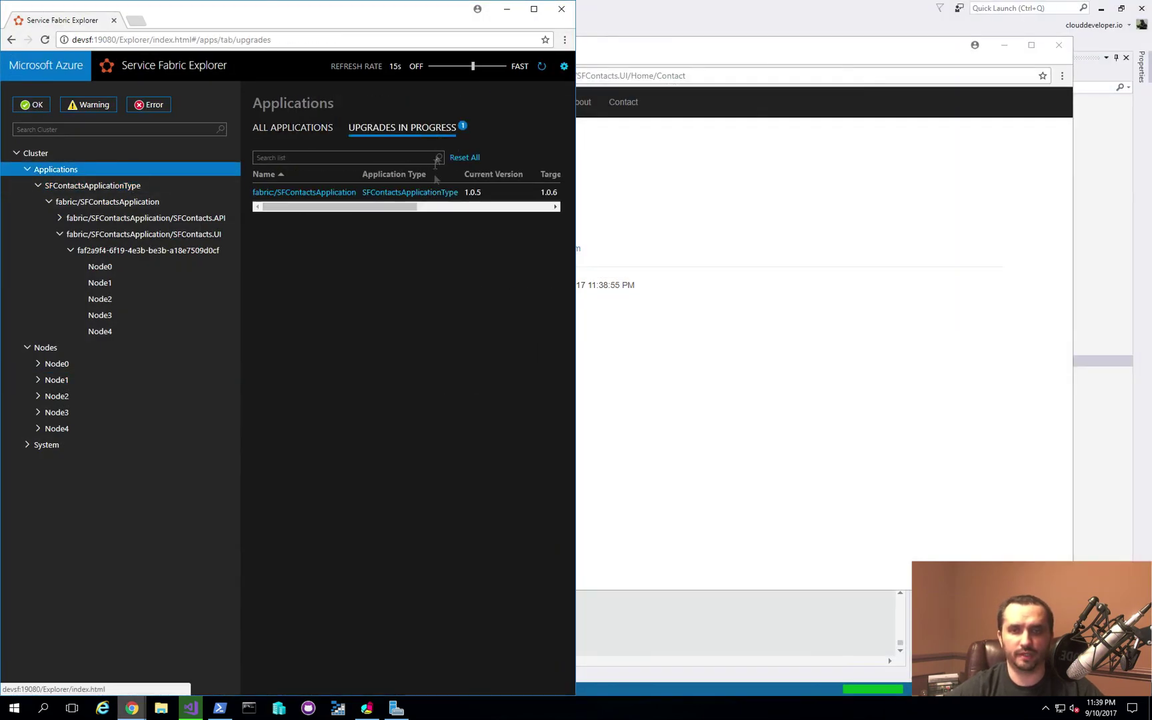
left_click(590, 262)
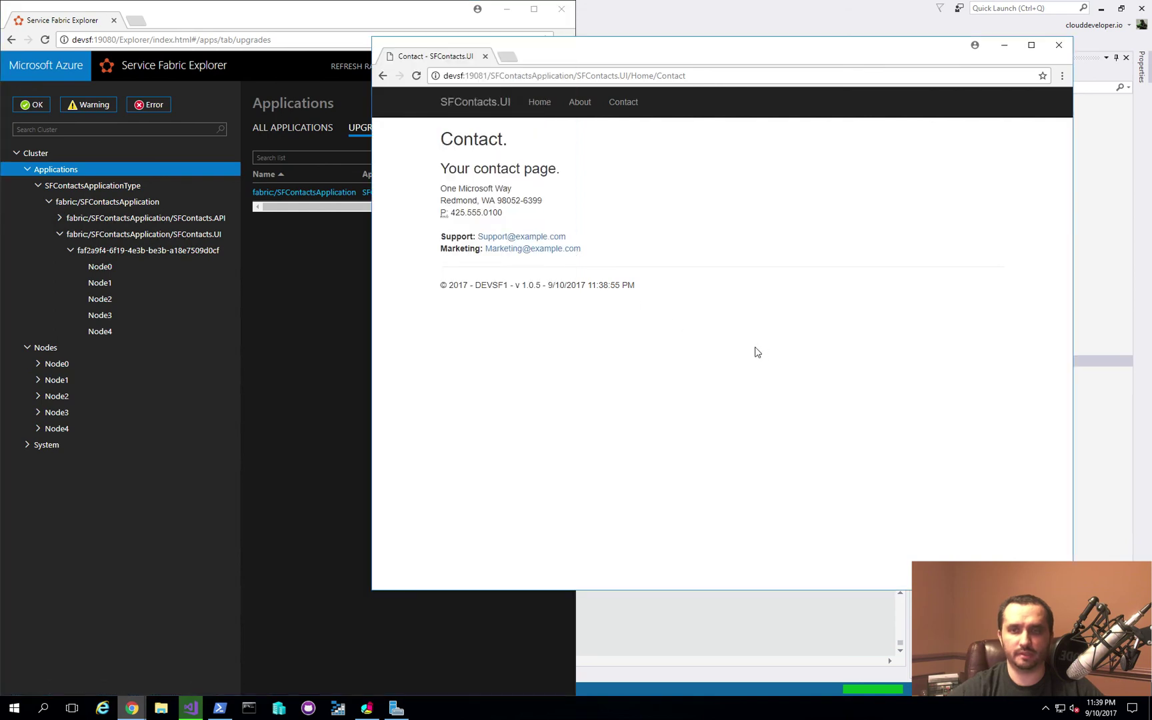
key("super+Right")
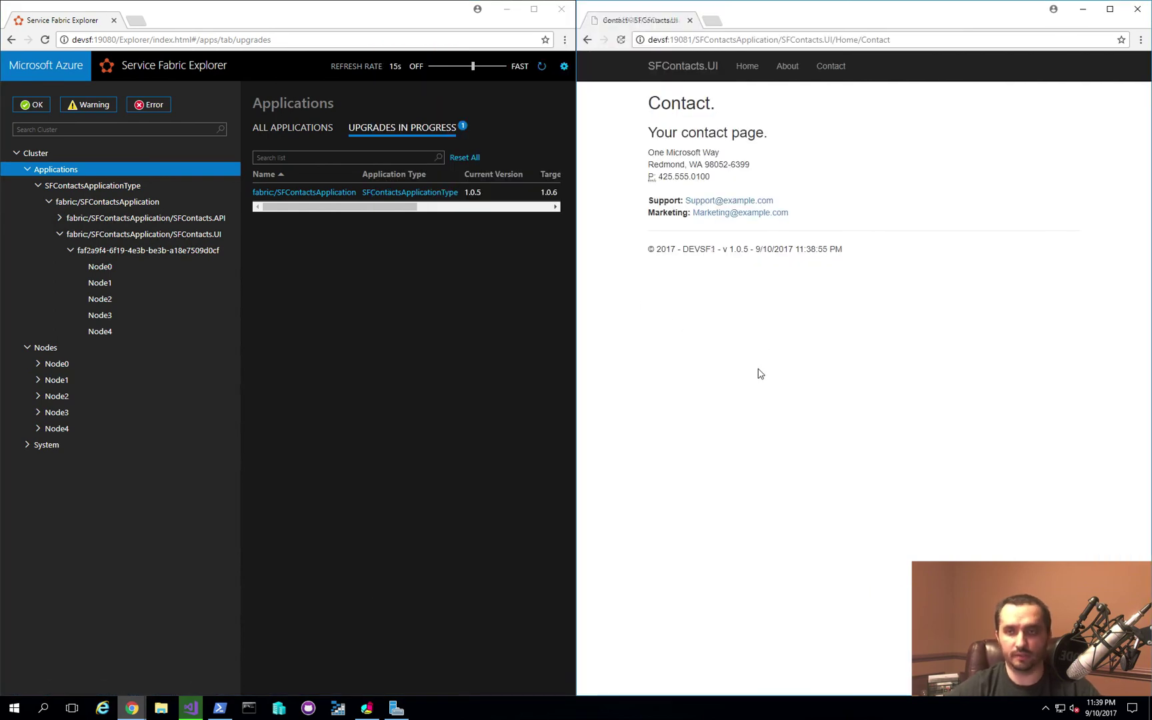
- Cycle through the SFContacts Home, About and Contact pages to see which node answers each request
left_click(746, 66)
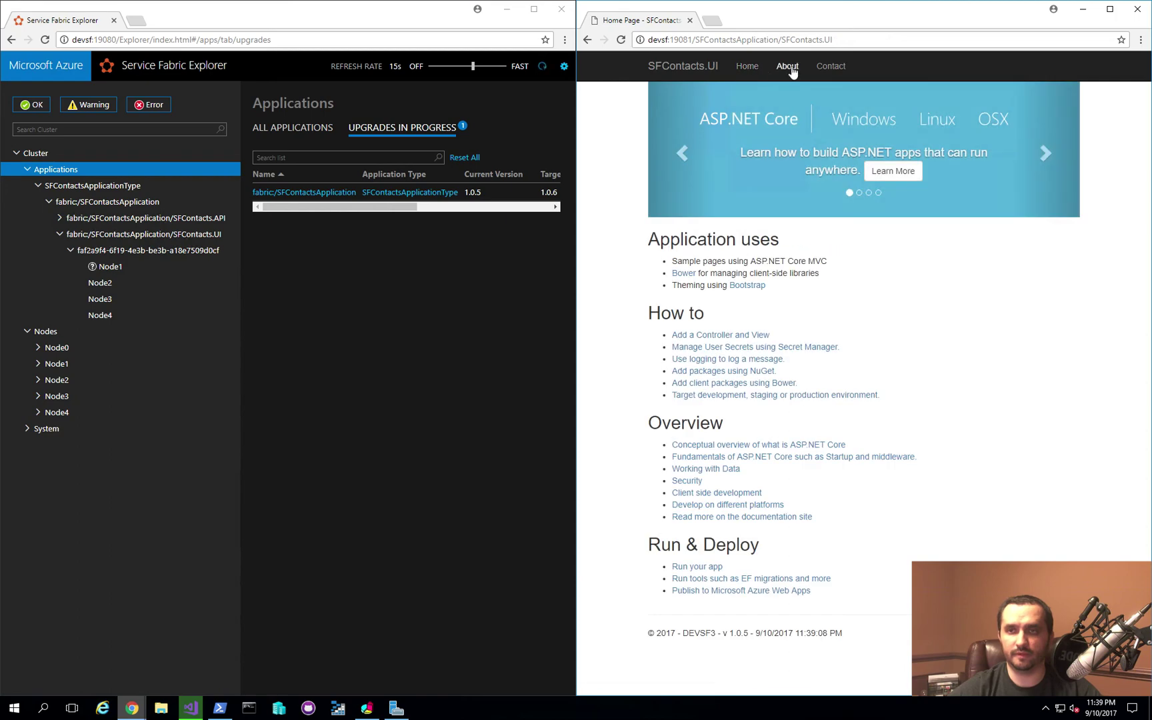
left_click(788, 66)
left_click(831, 66)
left_click(765, 69)
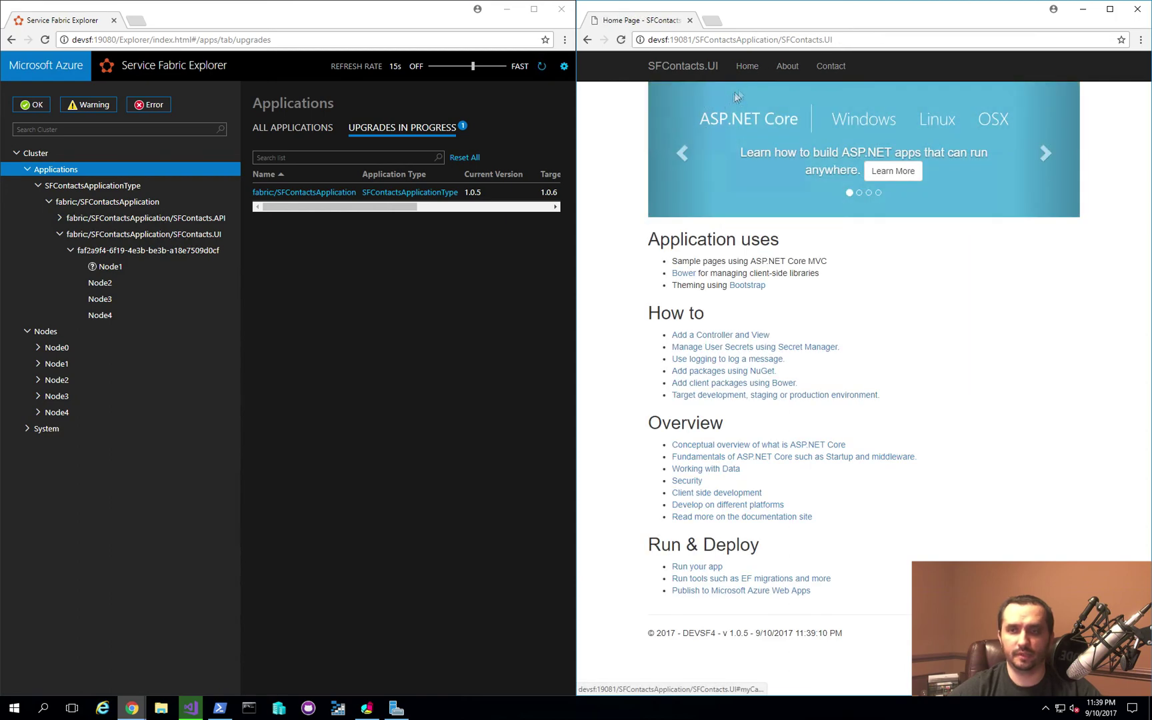
left_click(797, 68)
left_click(831, 66)
left_click(747, 66)
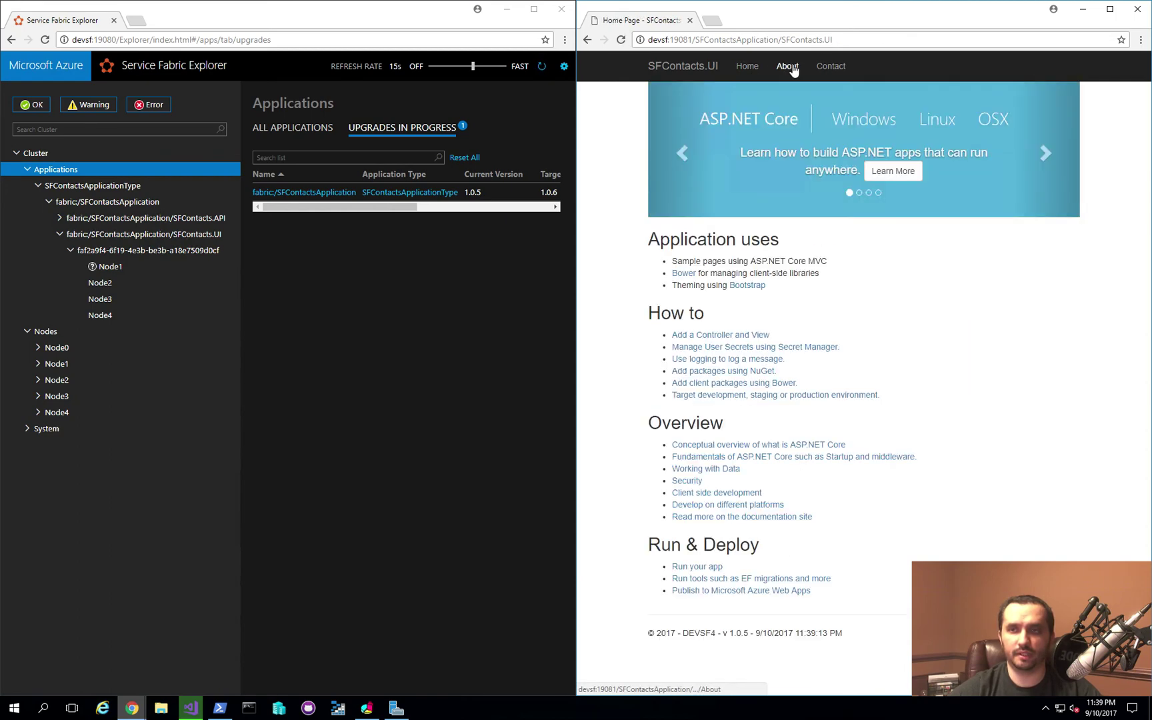
left_click(787, 66)
left_click(831, 66)
left_click(745, 70)
left_click(788, 66)
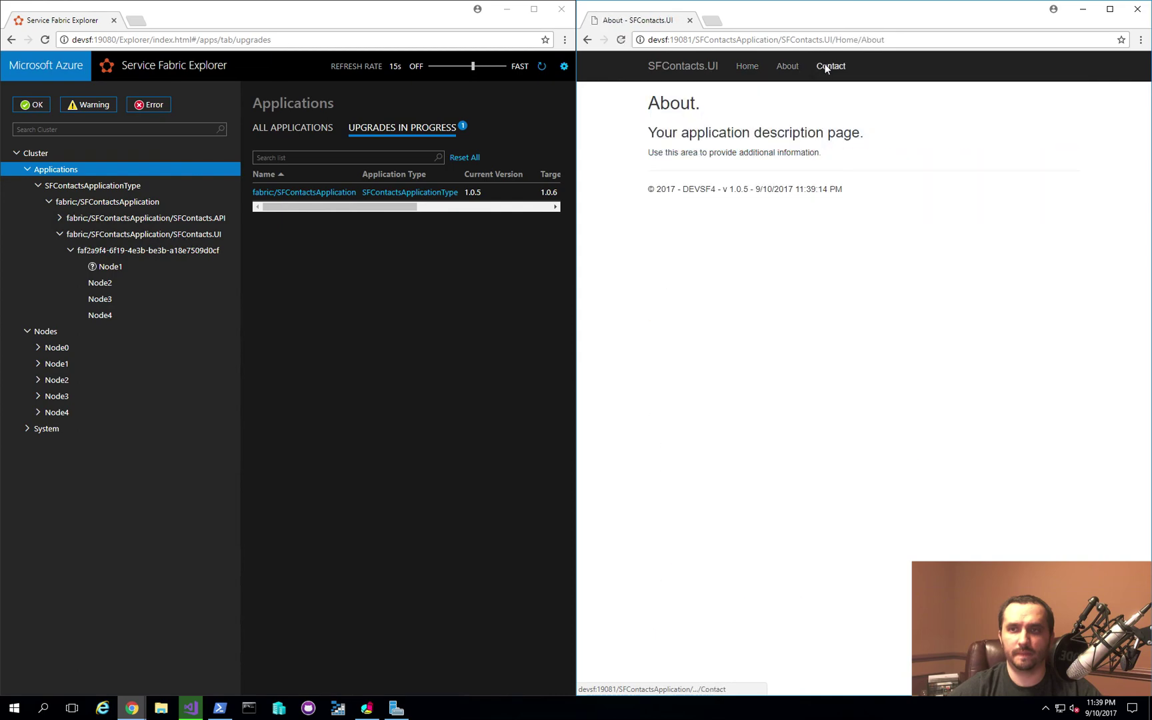
left_click(745, 67)
left_click(800, 69)
left_click(745, 69)
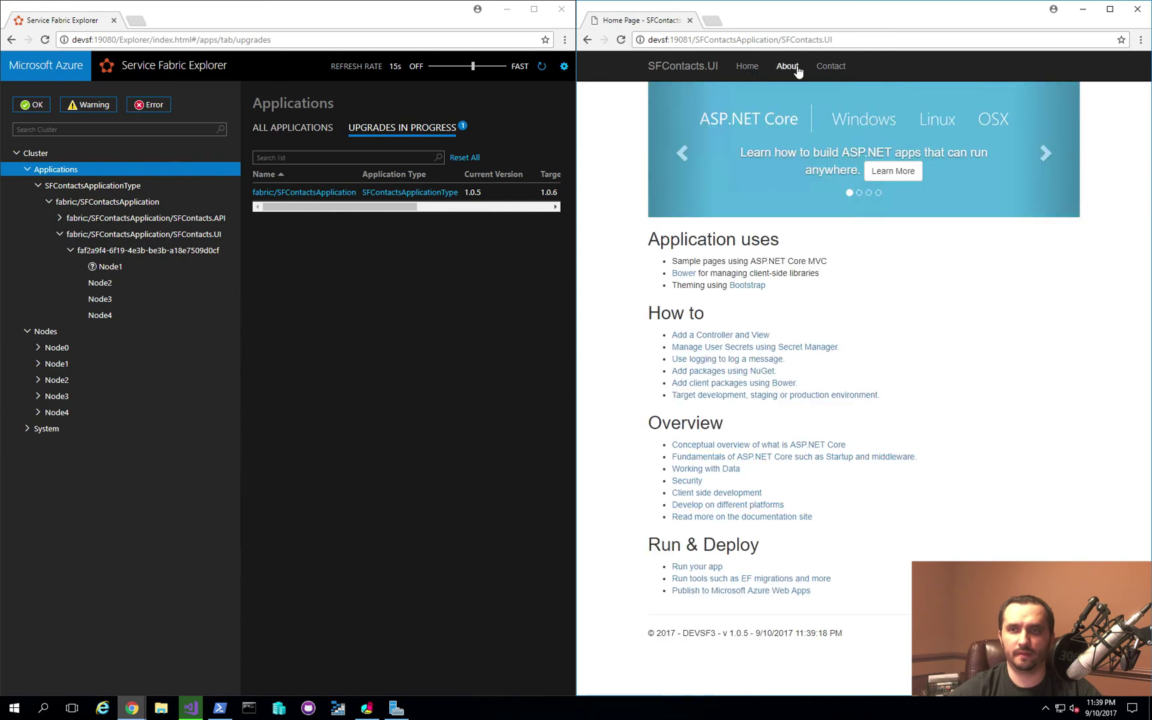
left_click(787, 67)
left_click(746, 68)
left_click(787, 68)
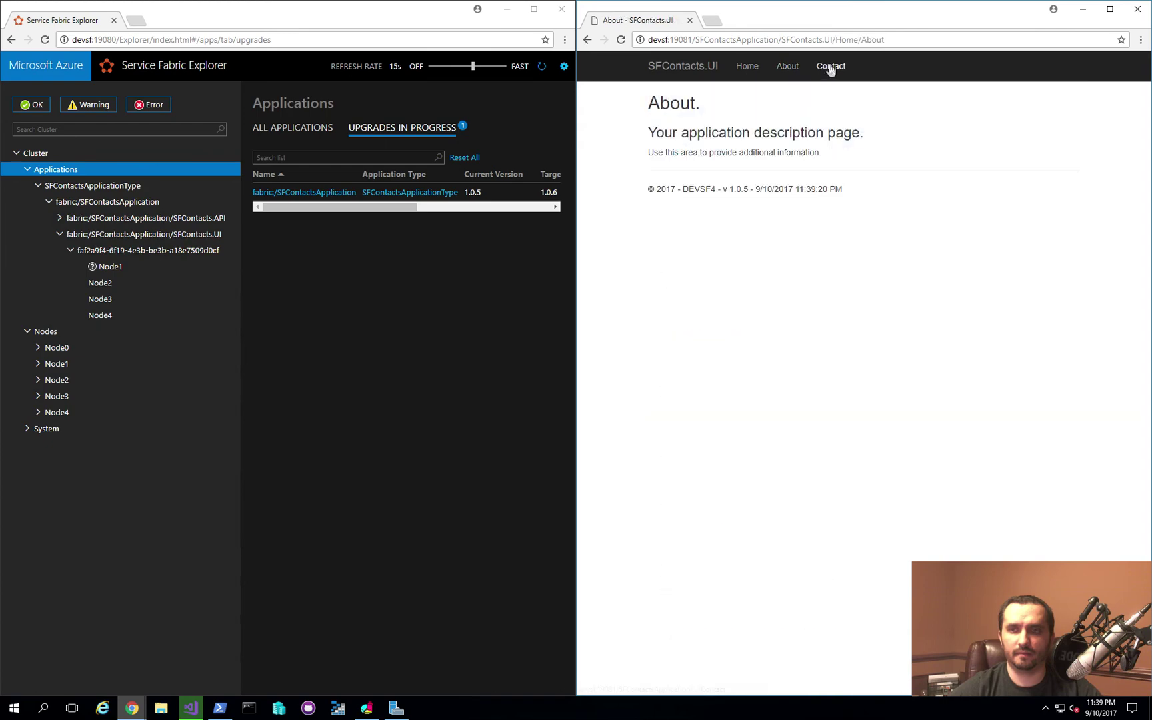
left_click(831, 66)
left_click(747, 68)
left_click(787, 68)
left_click(831, 66)
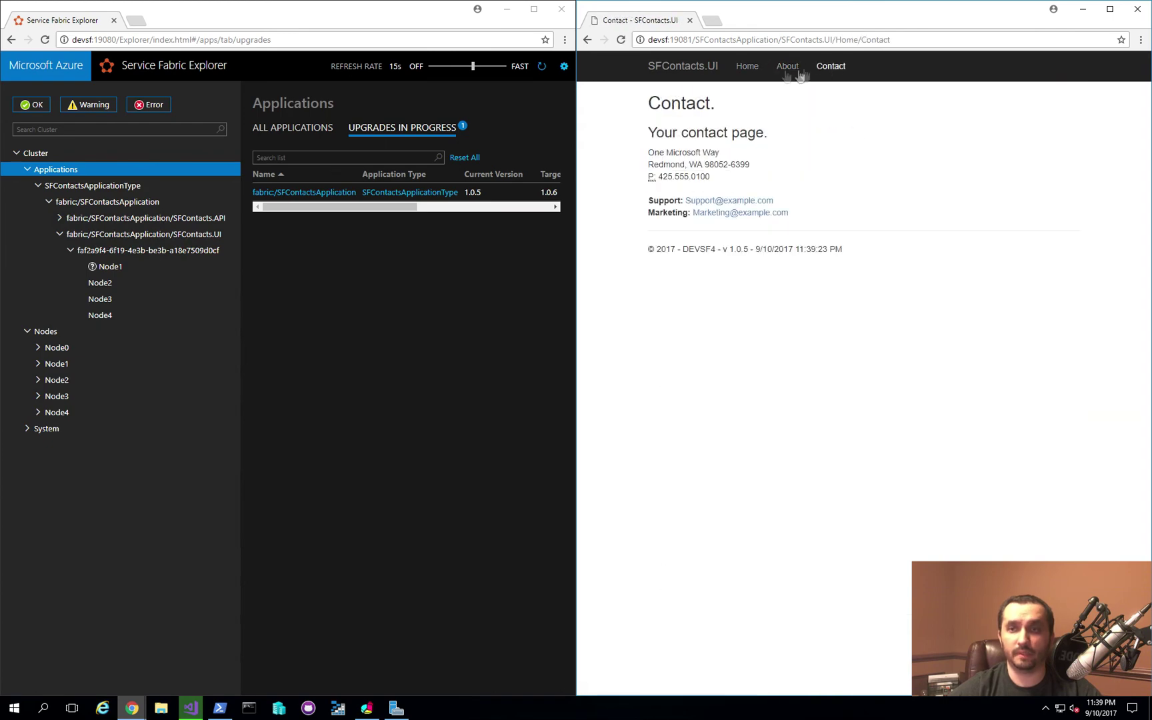
left_click(746, 67)
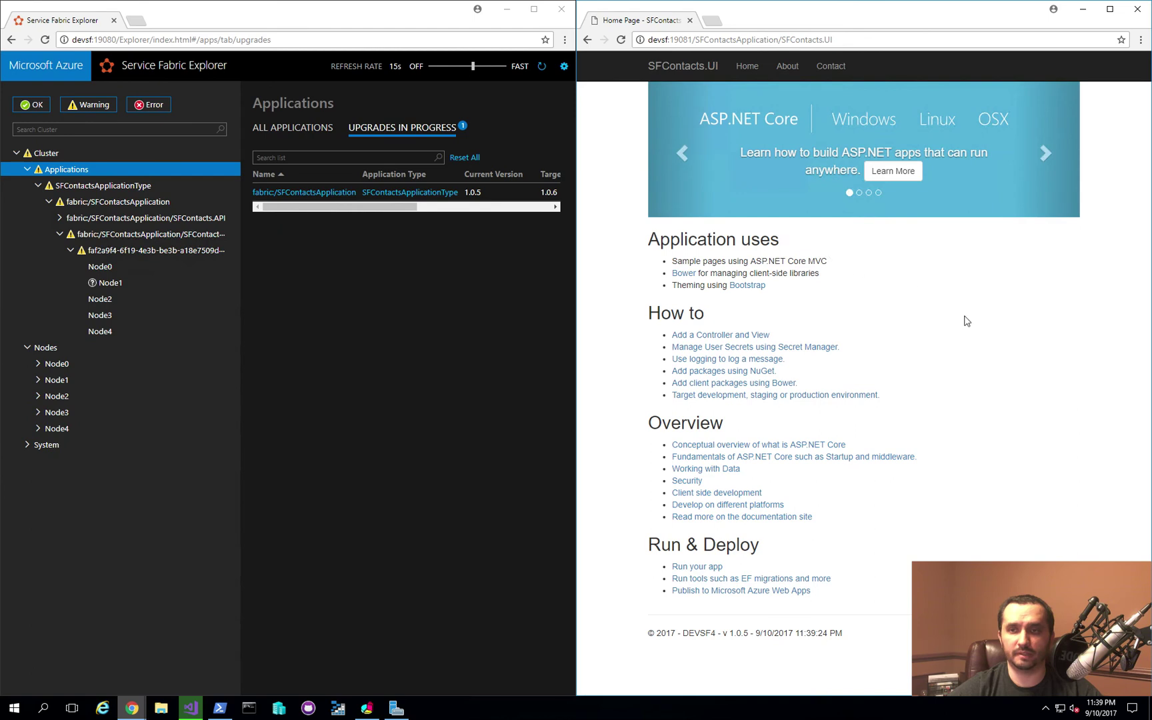
left_click(788, 68)
left_click(818, 69)
left_click(747, 67)
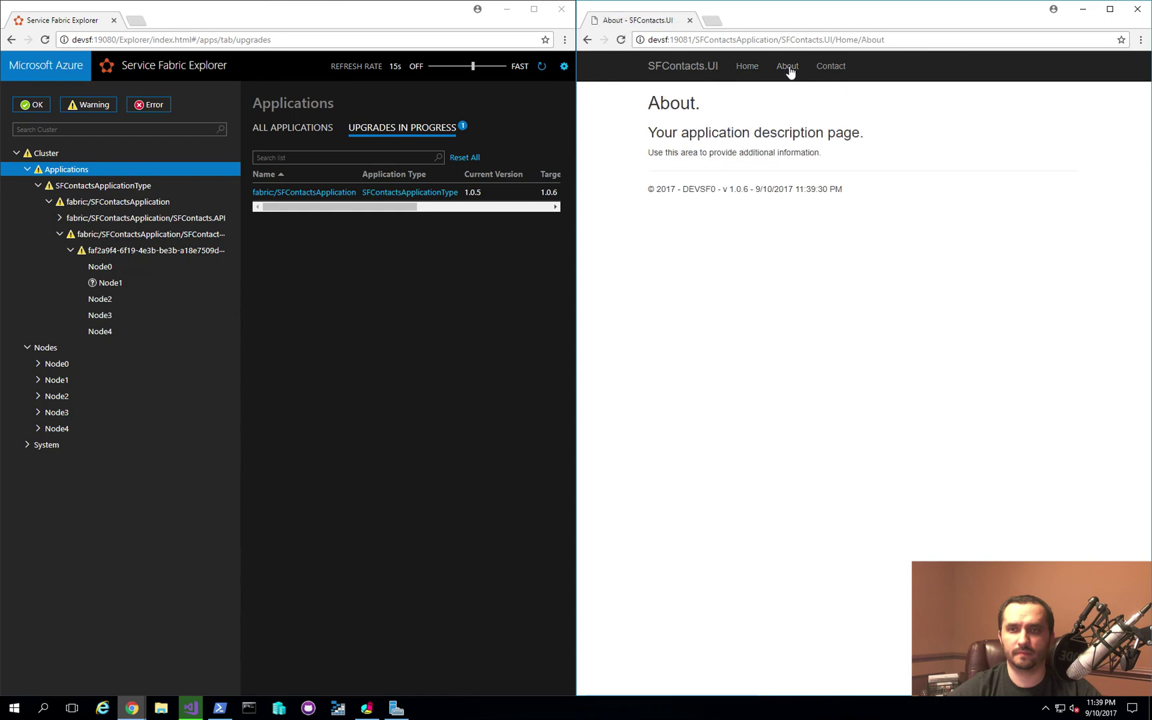
left_click(738, 66)
left_click(830, 68)
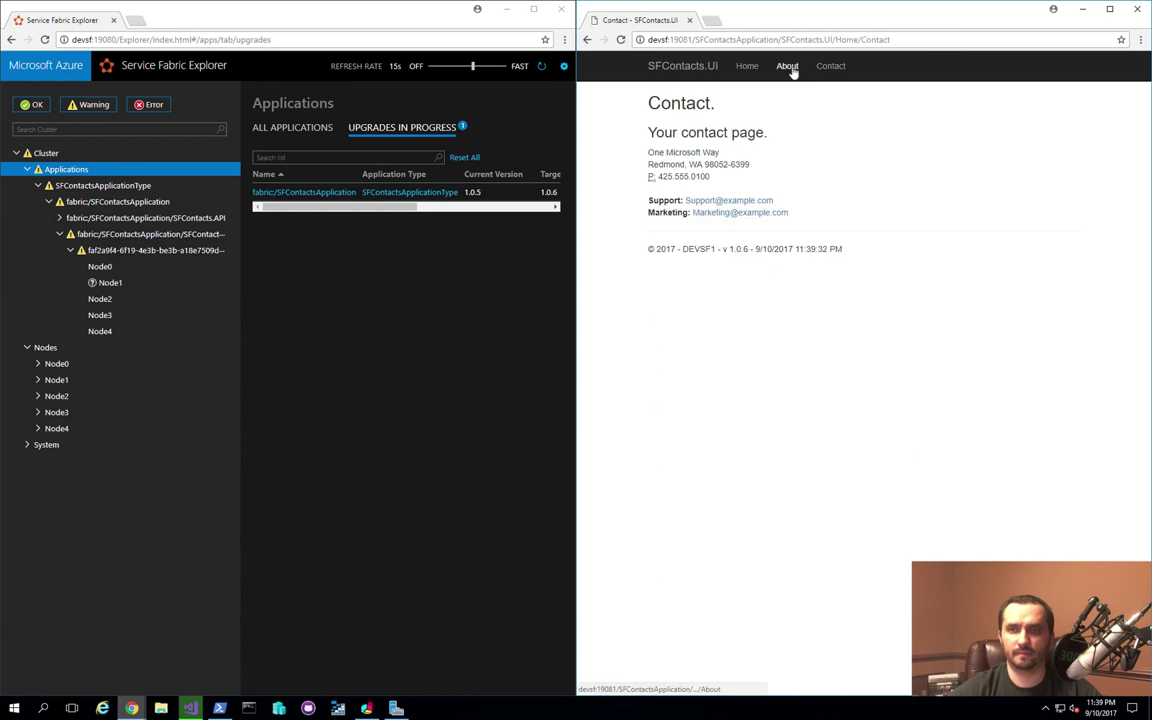
left_click(789, 68)
left_click(749, 69)
left_click(787, 67)
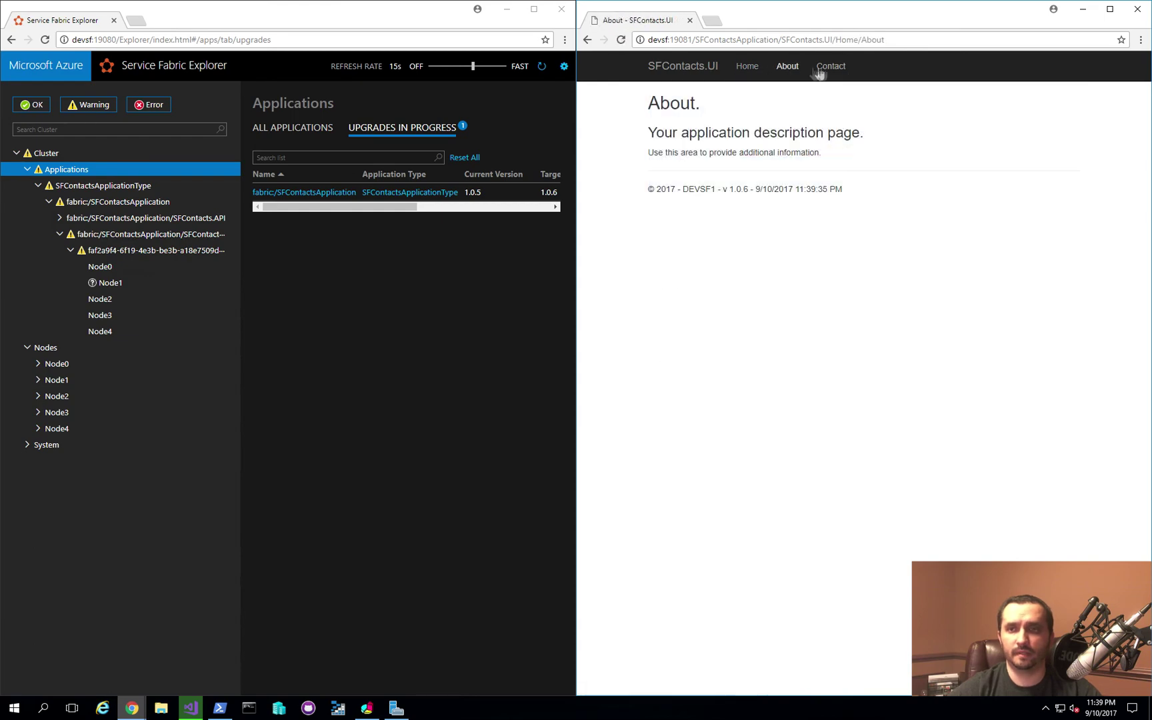
left_click(830, 66)
left_click(749, 68)
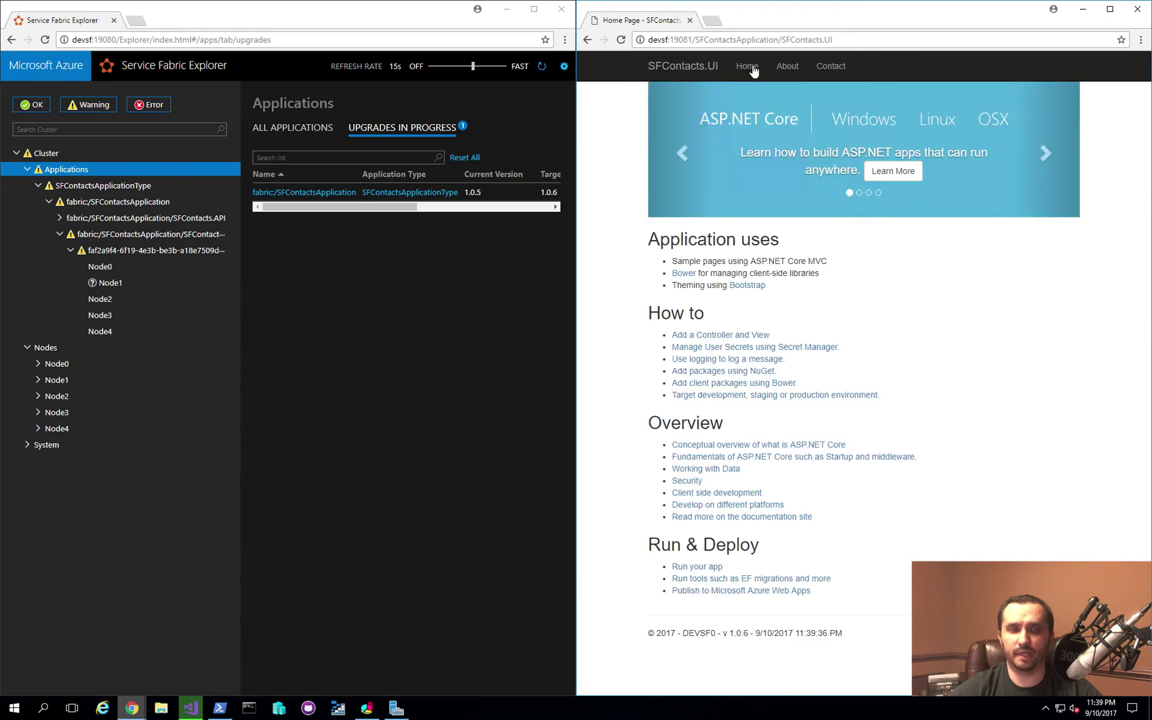
- Keep loading the pages until they show v 1.0.6 served by DEVSF1–DEVSF3
left_click(787, 68)
left_click(819, 69)
left_click(788, 68)
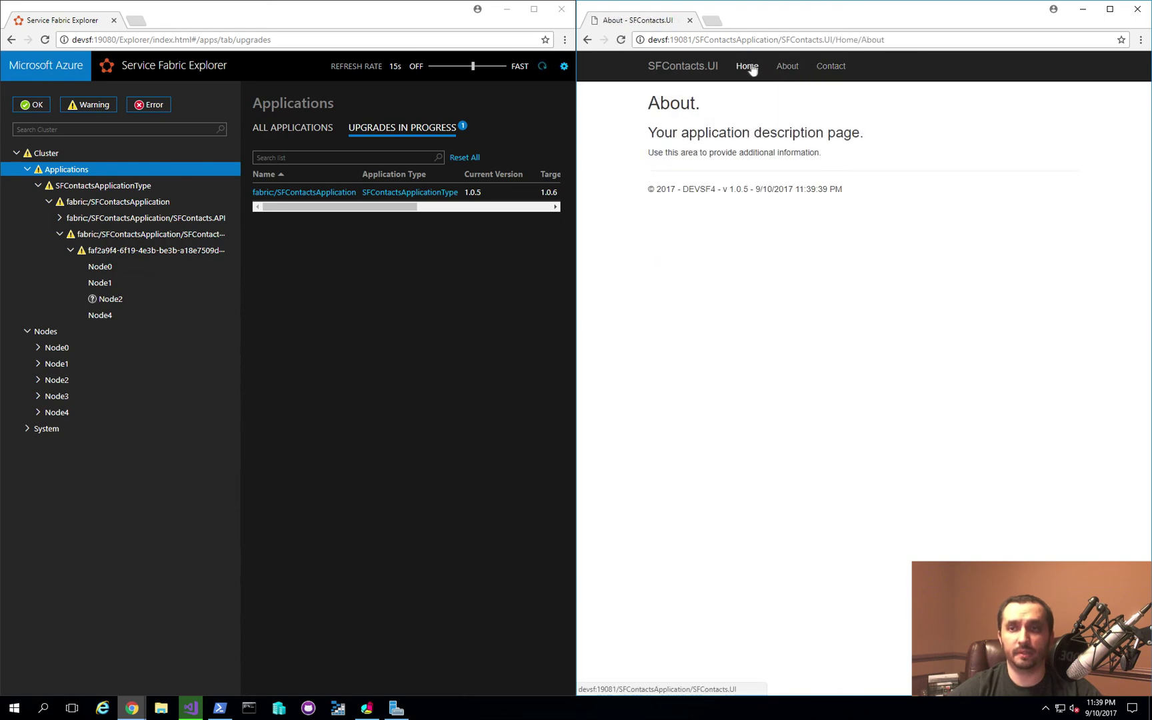
left_click(747, 68)
left_click(786, 68)
left_click(830, 68)
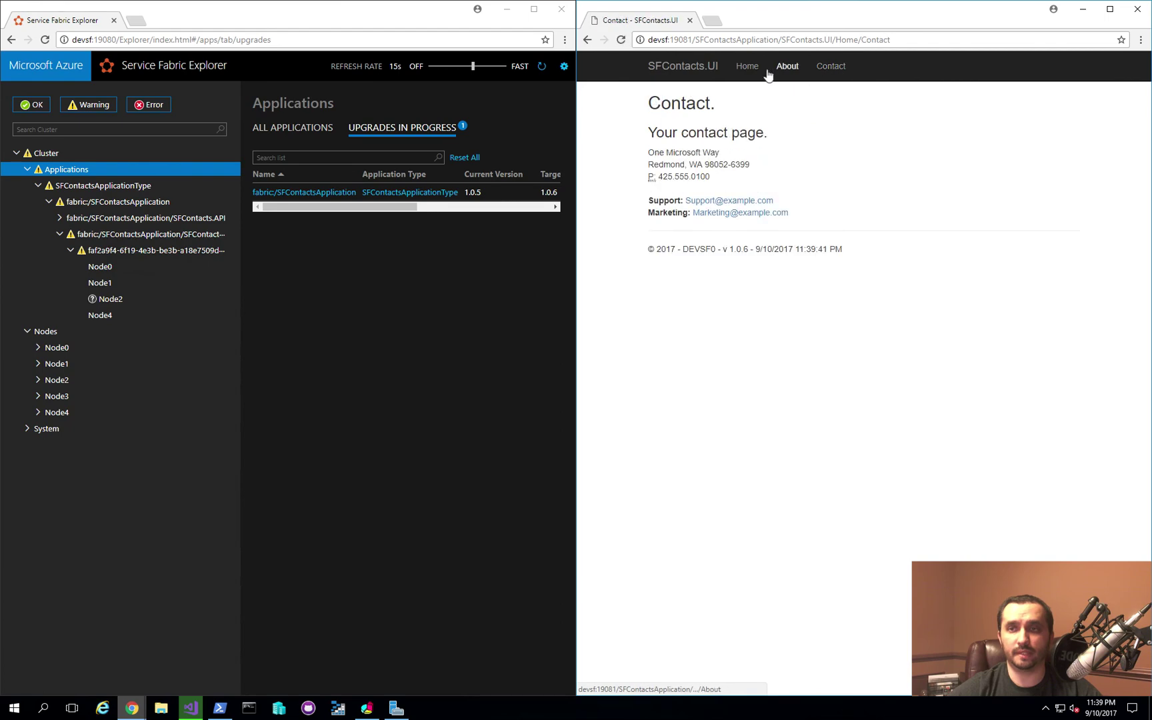
left_click(747, 68)
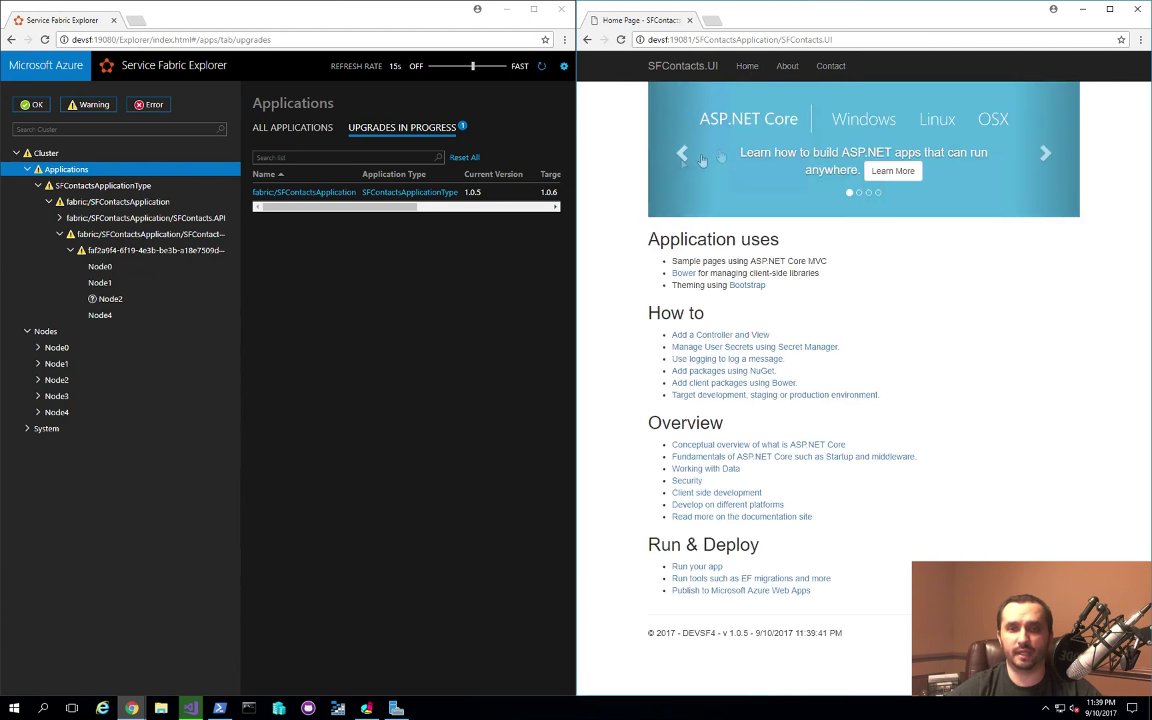
left_click(785, 69)
left_click(824, 69)
left_click(747, 67)
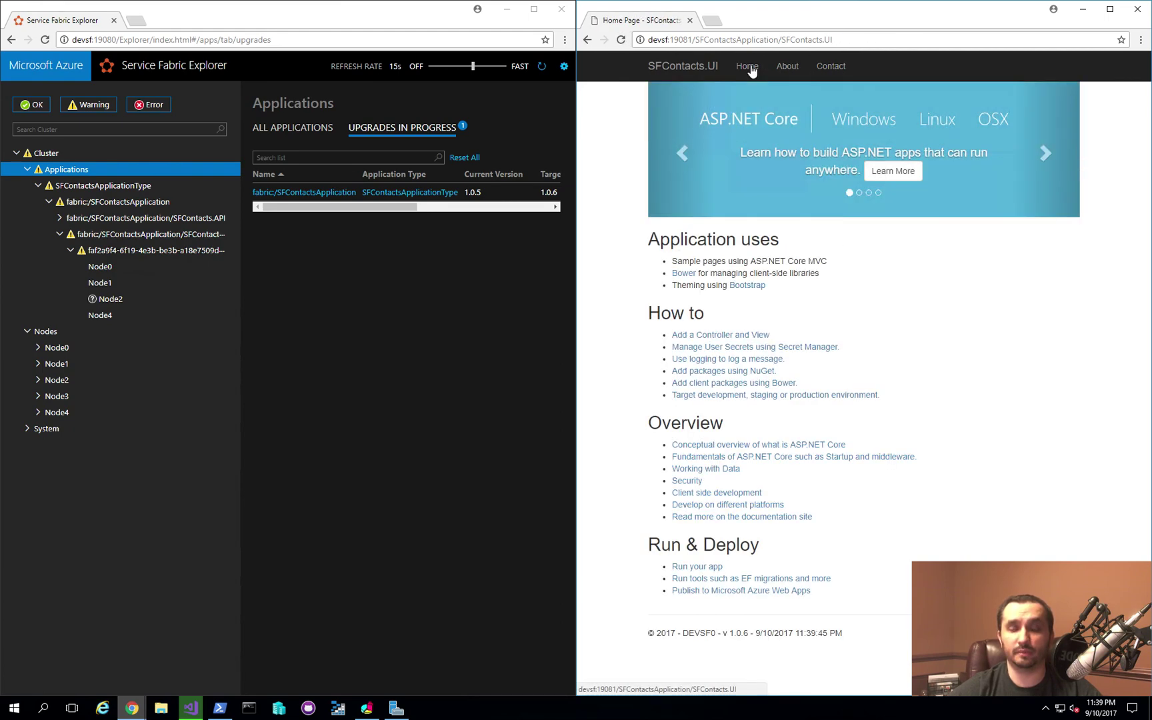
left_click(780, 69)
left_click(747, 68)
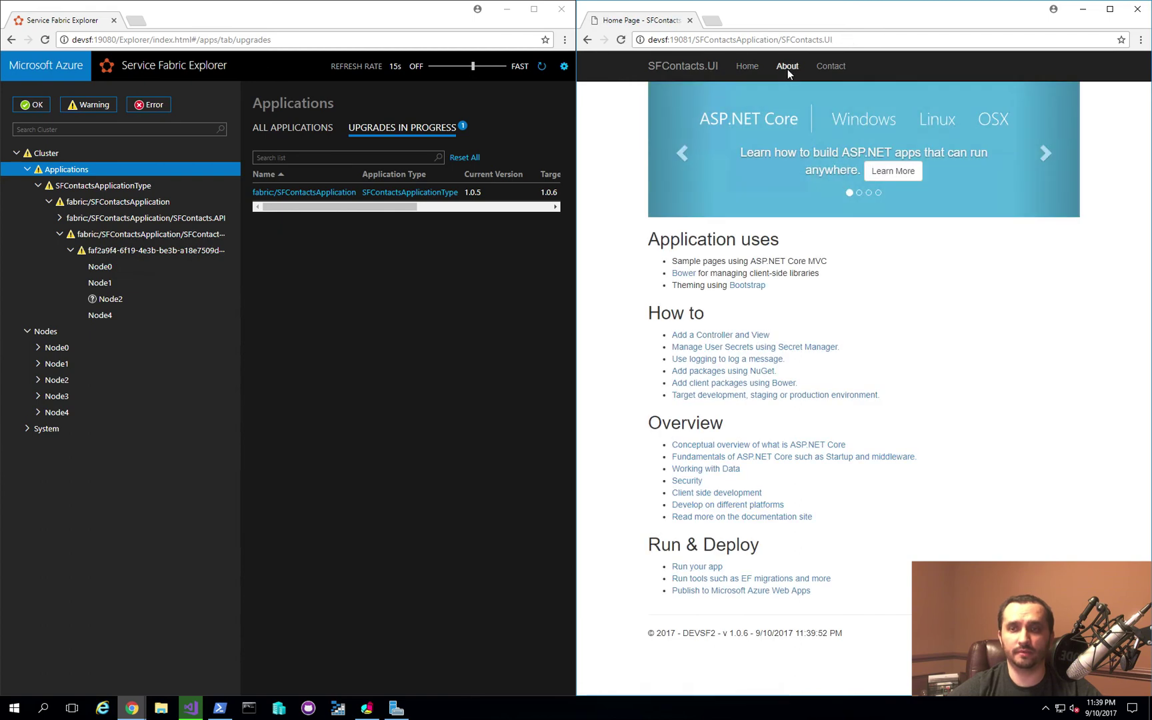
left_click(787, 69)
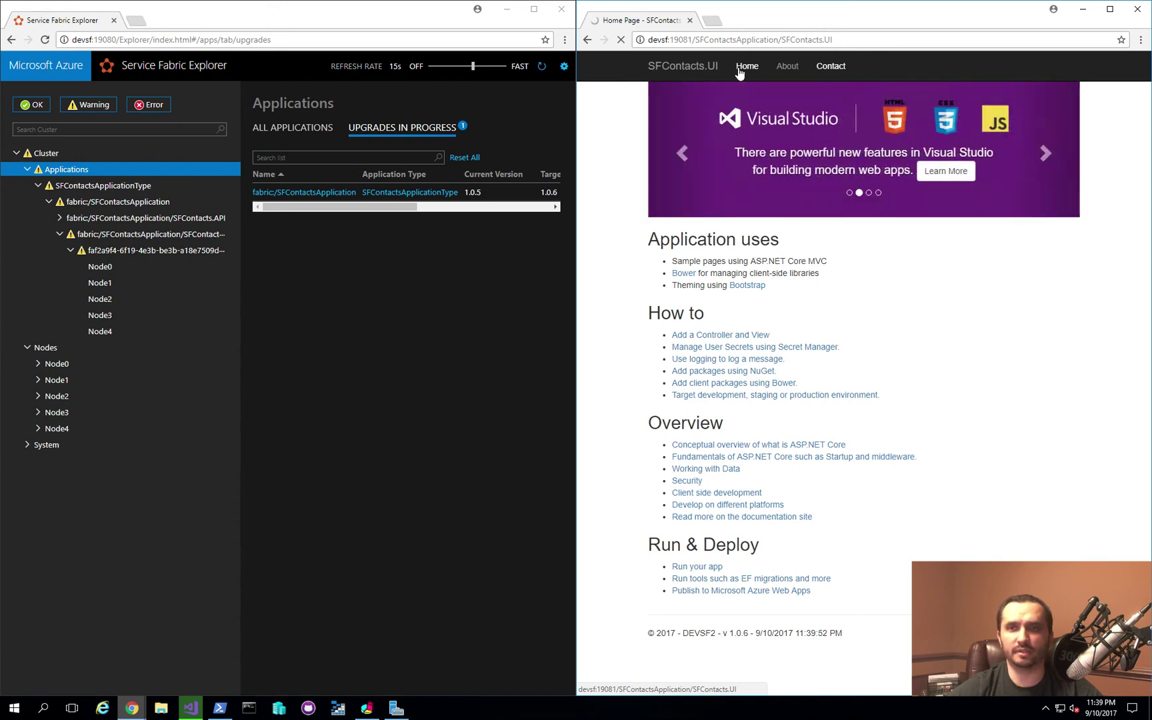
left_click(739, 69)
left_click(787, 68)
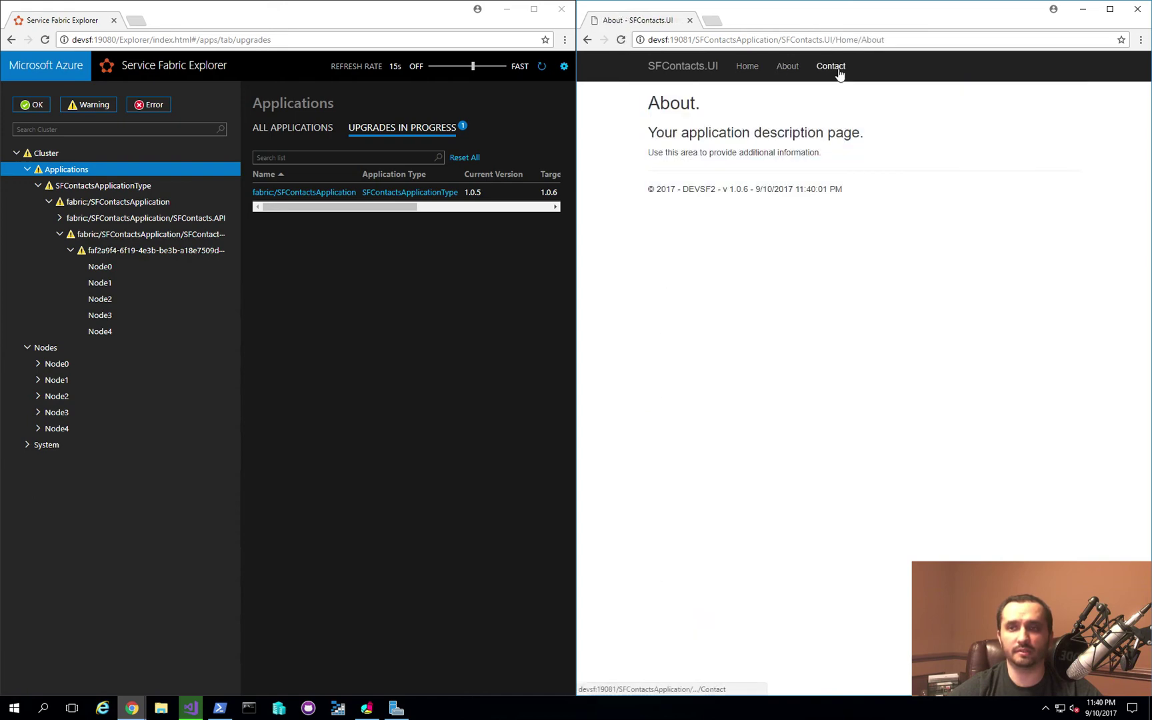
left_click(831, 68)
left_click(760, 69)
left_click(787, 67)
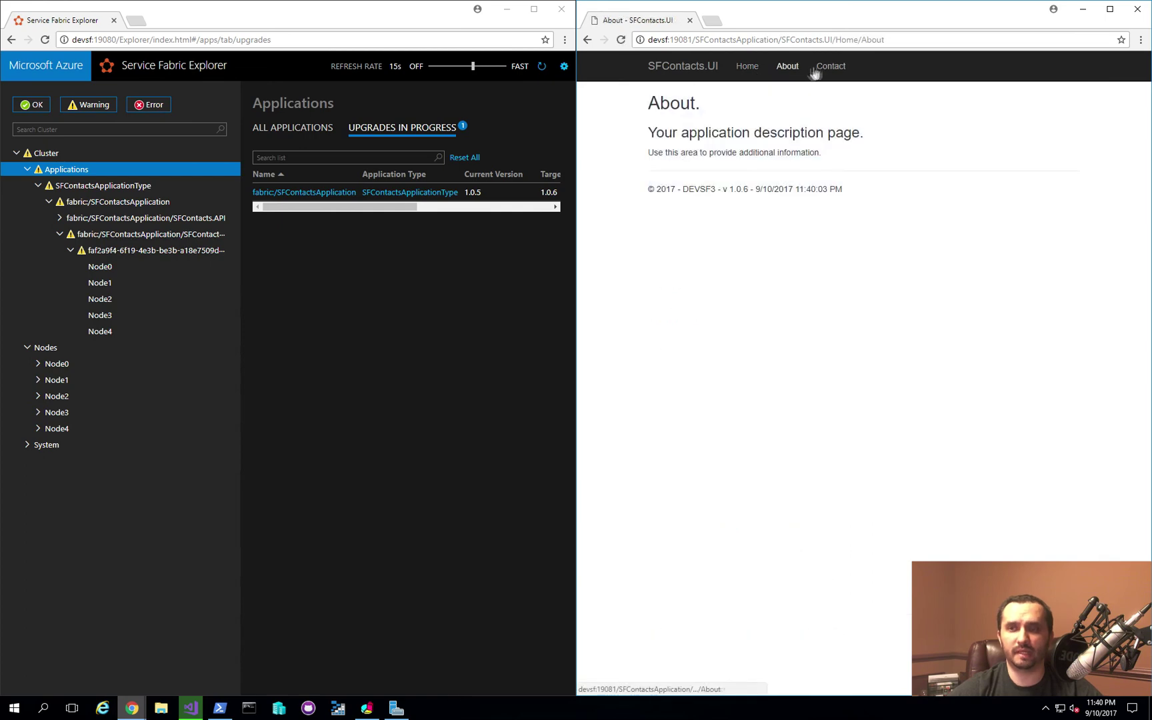
left_click(830, 67)
left_click(737, 73)
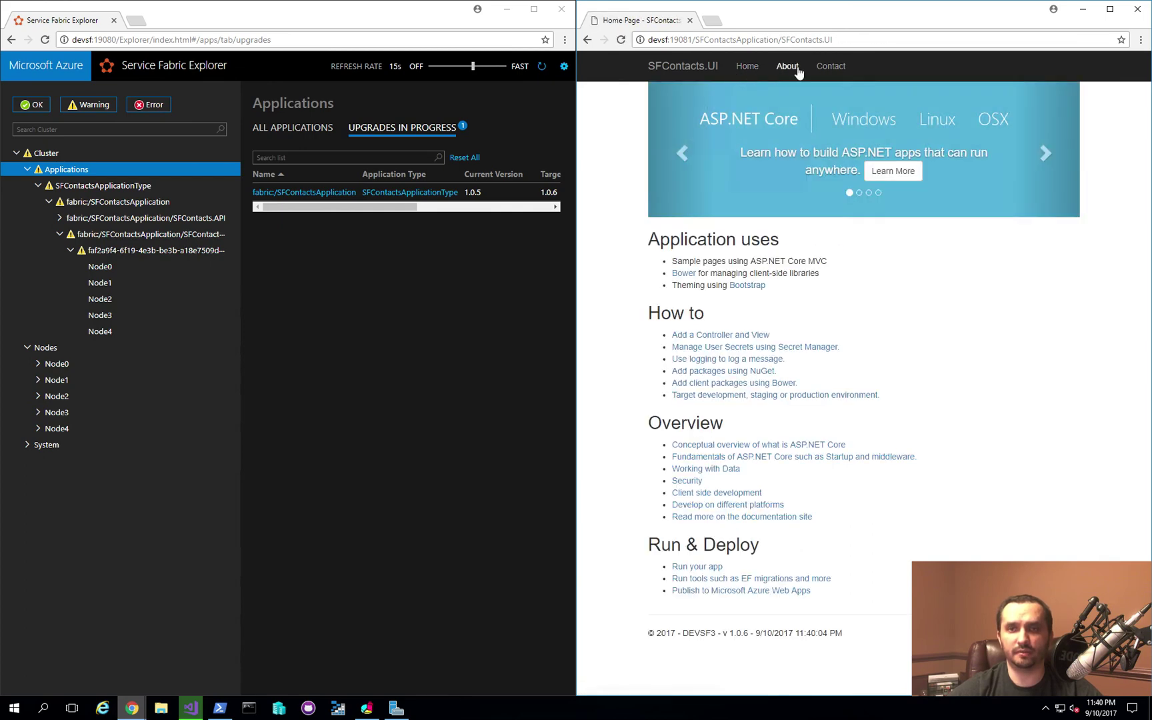
left_click(792, 68)
left_click(833, 68)
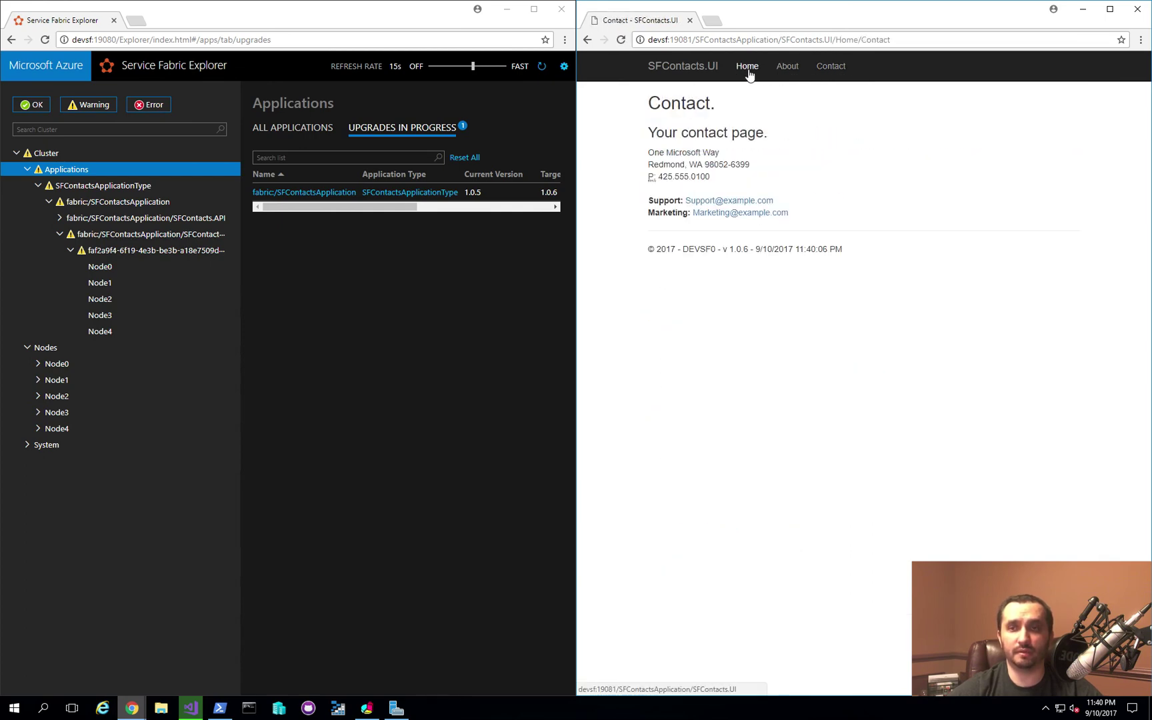
left_click(746, 66)
left_click(798, 70)
left_click(831, 67)
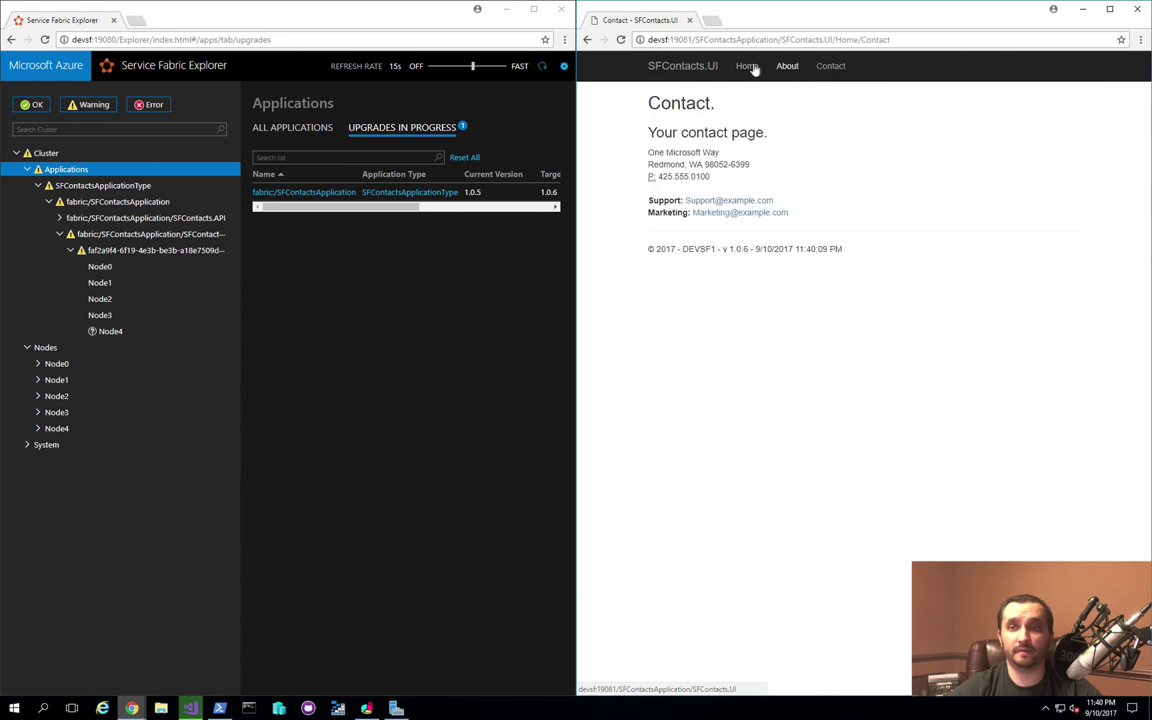
left_click(747, 67)
left_click(790, 67)
left_click(830, 66)
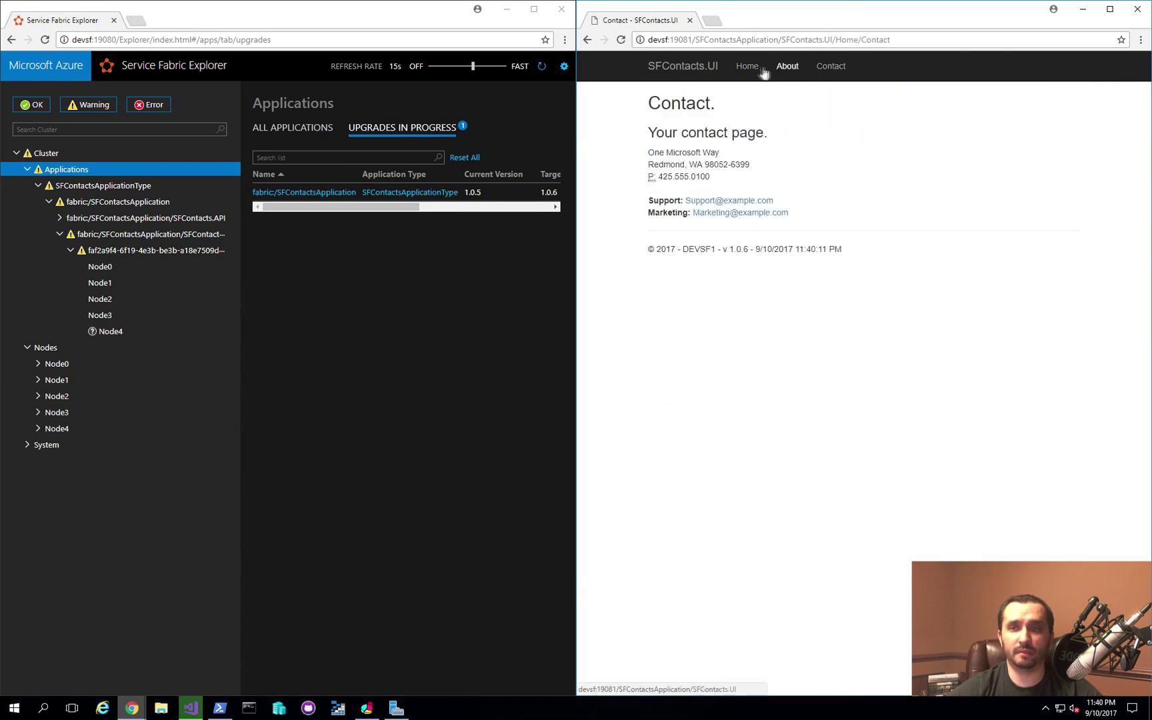
left_click(748, 67)
left_click(748, 67)
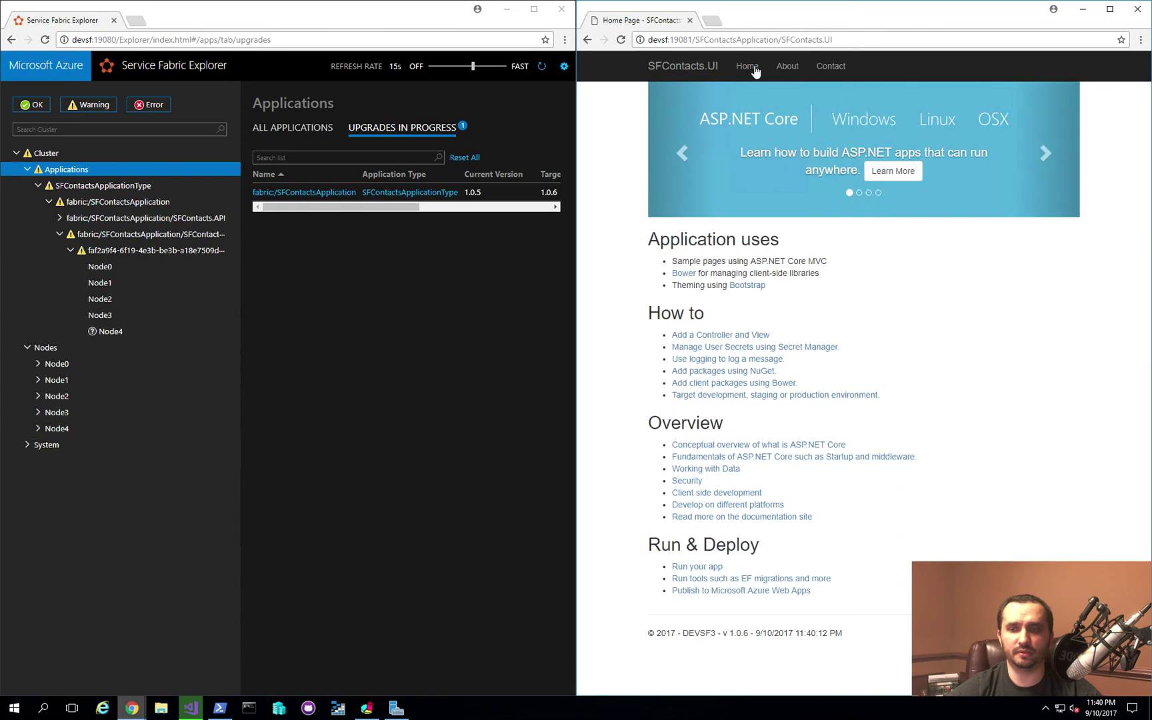
left_click(787, 67)
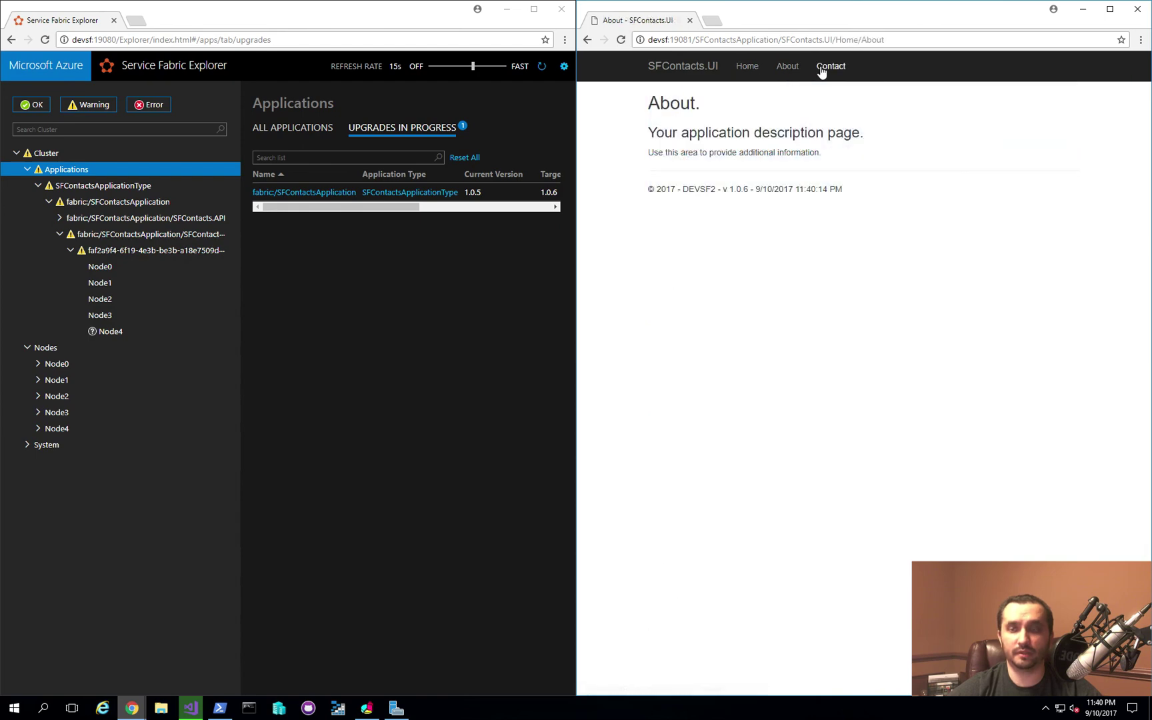
left_click(830, 66)
left_click(790, 68)
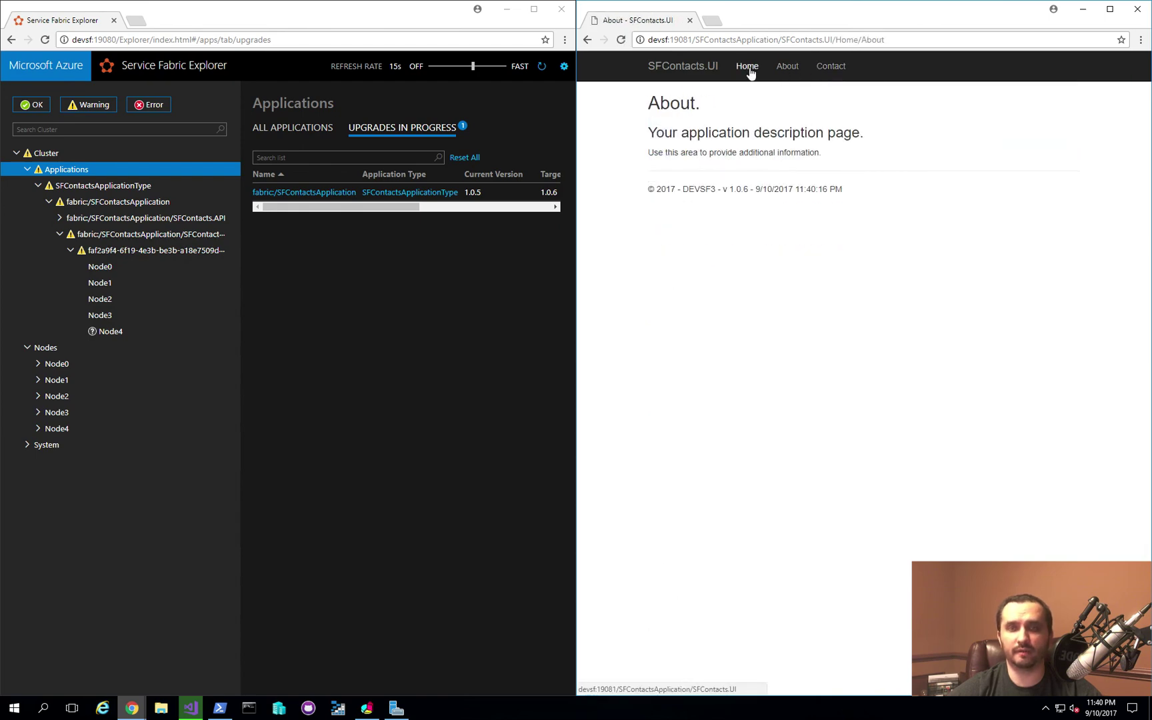
left_click(748, 67)
left_click(790, 69)
- Keep switching between About, Home and Contact, checking the footer node name during the upgrade
left_click(810, 77)
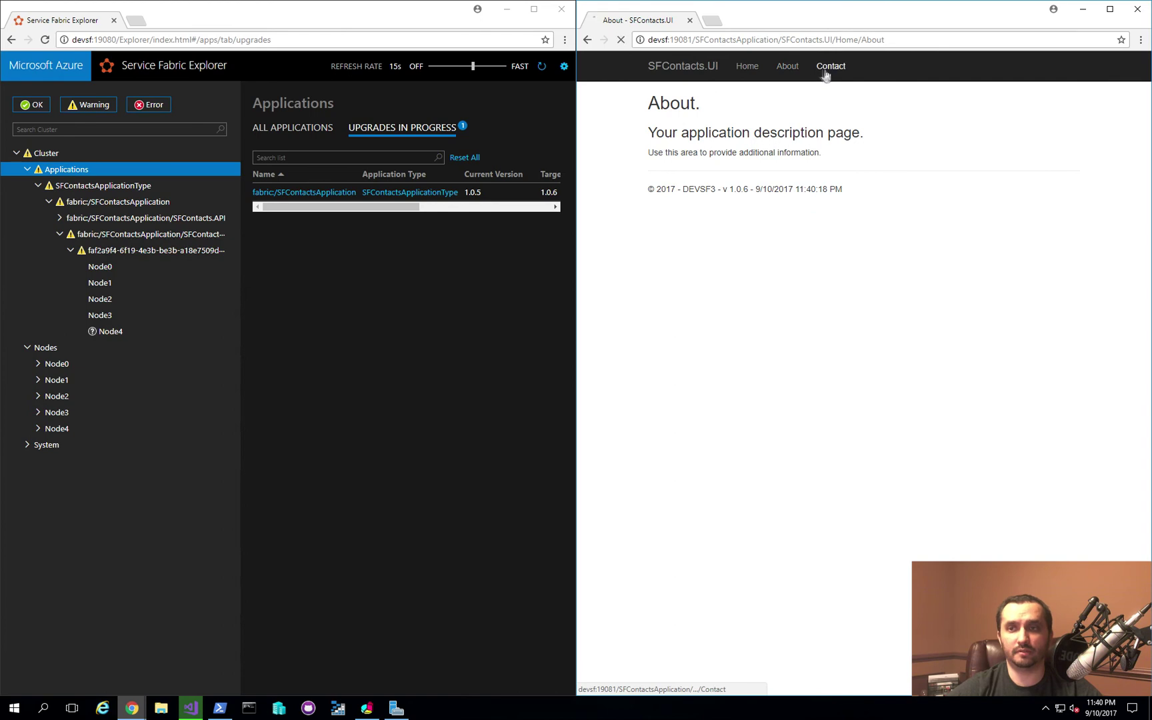
left_click(749, 69)
left_click(781, 71)
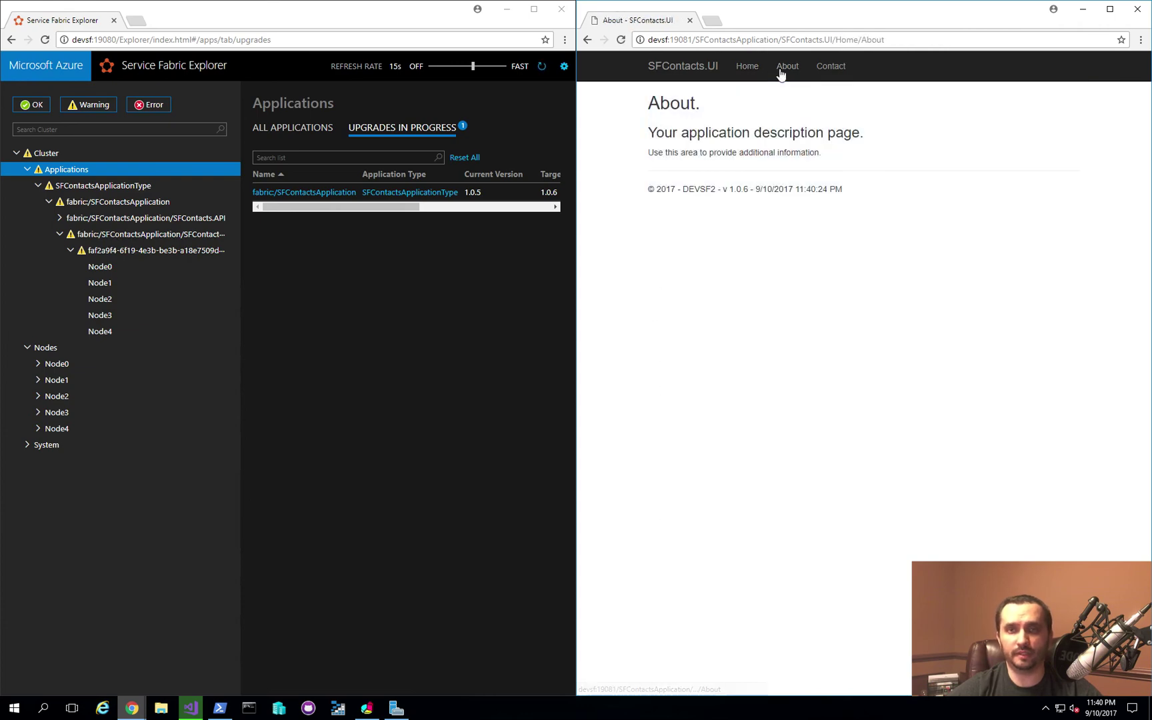
left_click(834, 69)
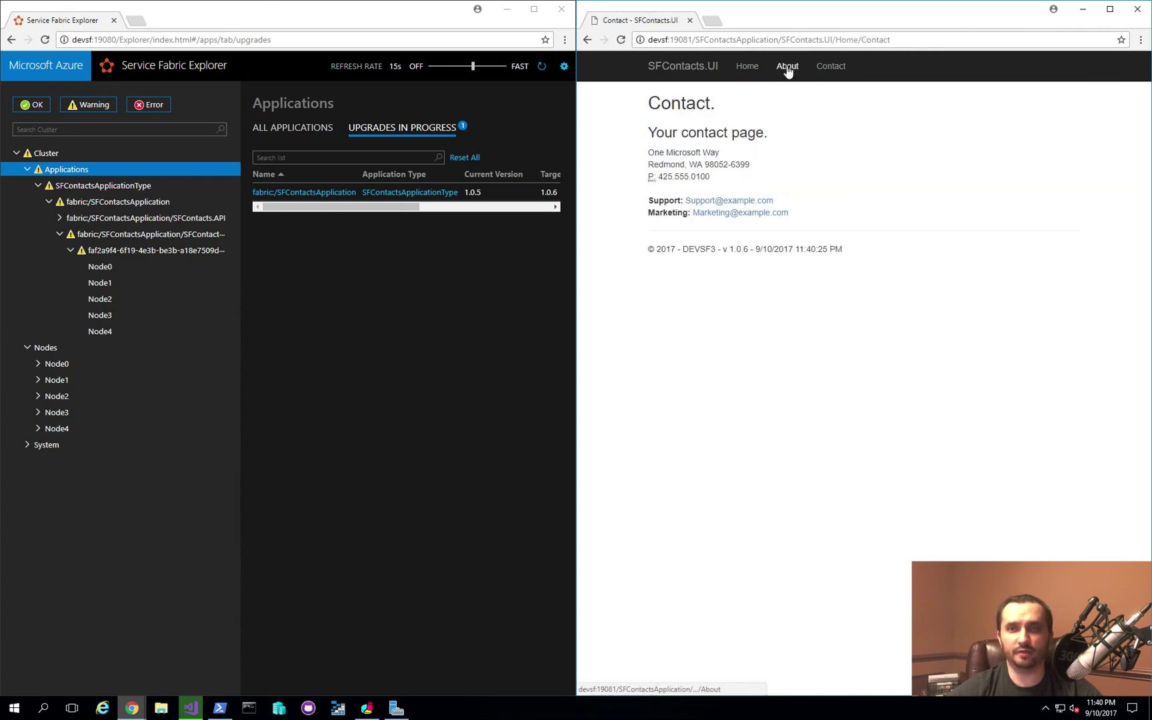
left_click(787, 69)
left_click(762, 70)
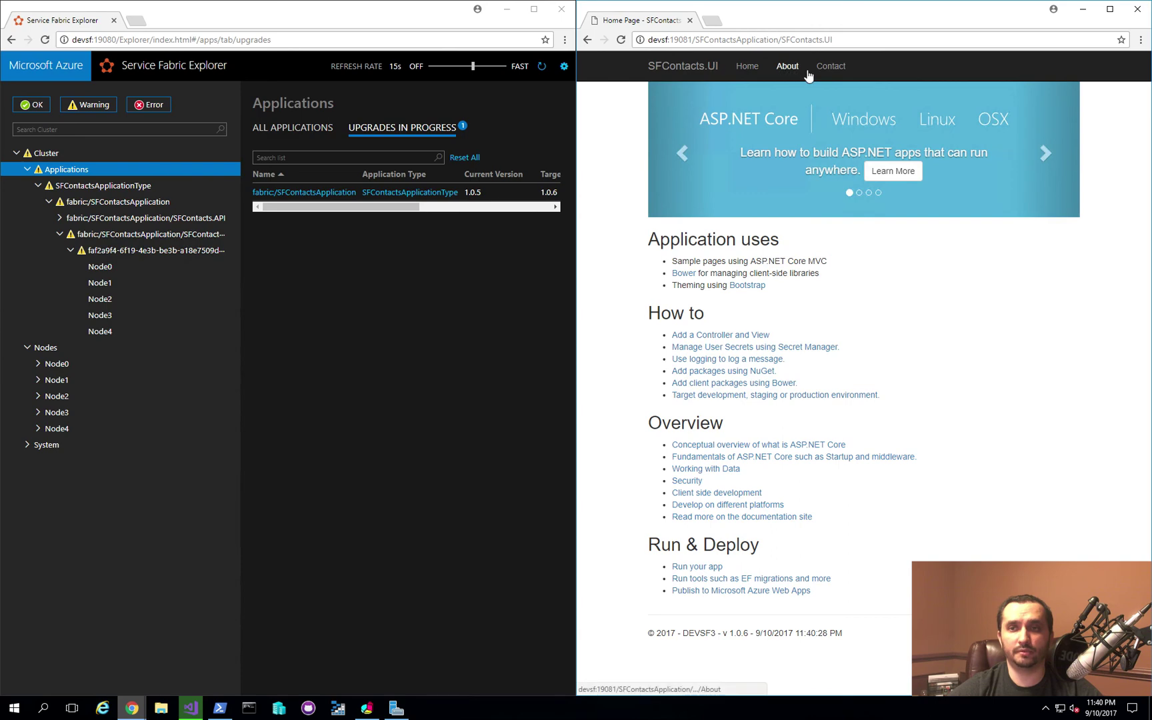
left_click(788, 70)
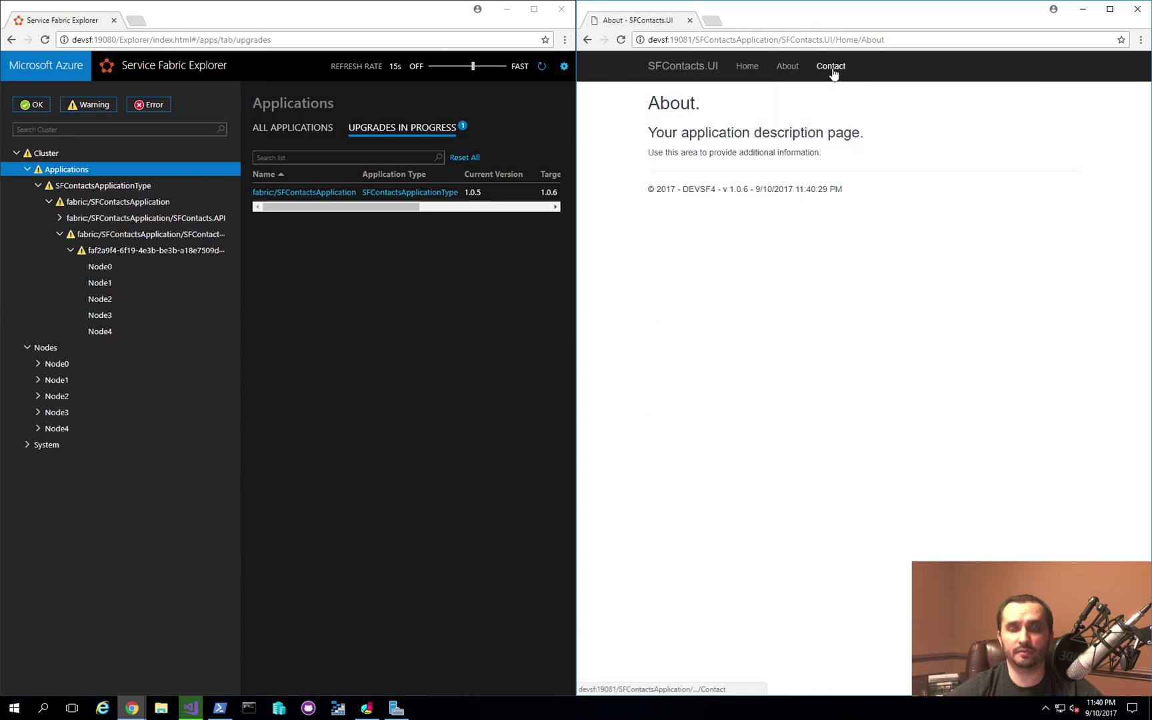
left_click(833, 71)
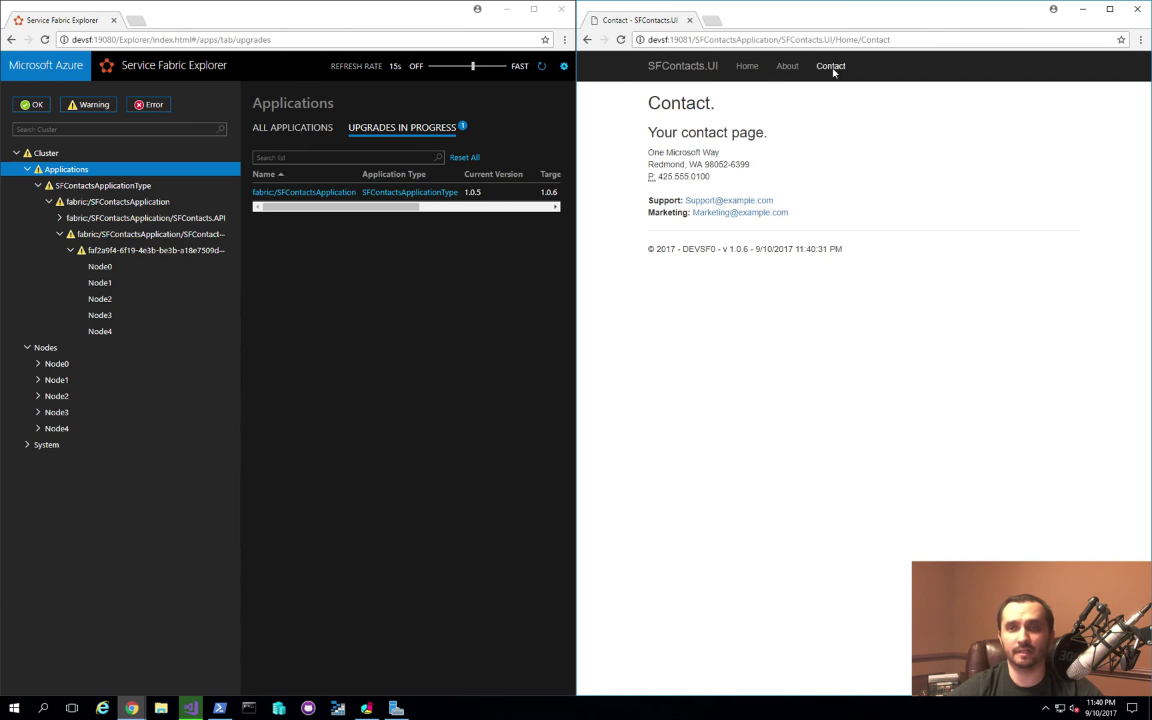
left_click(790, 72)
left_click(755, 77)
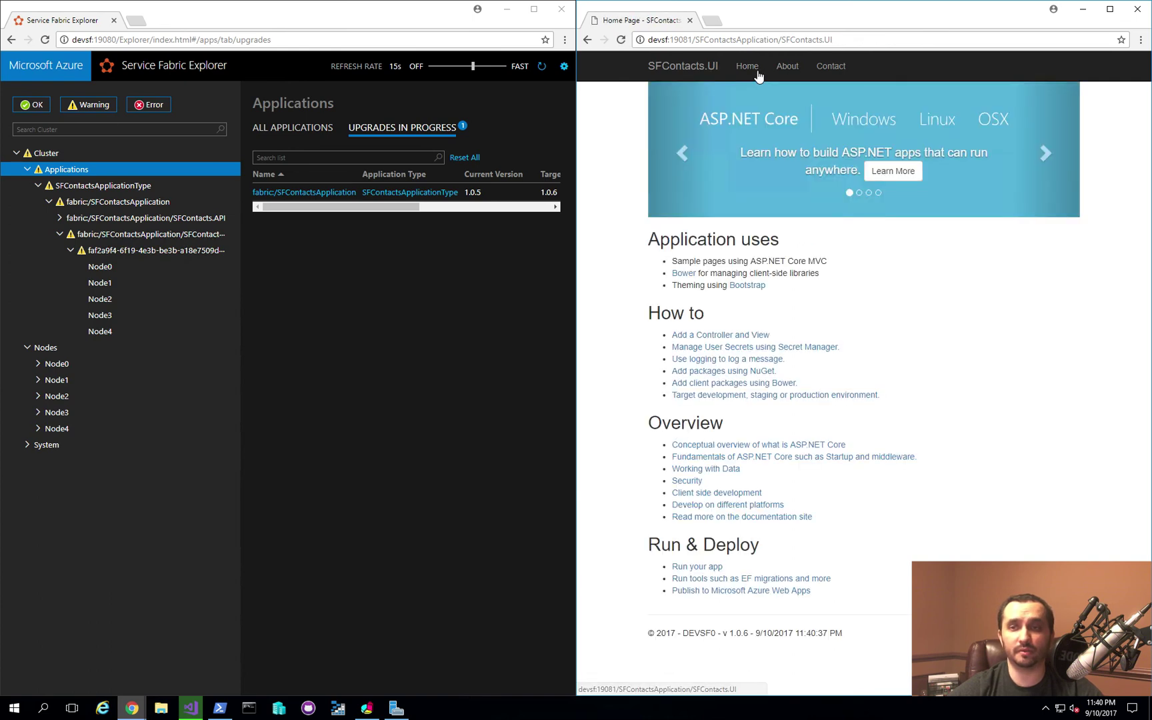
left_click(787, 73)
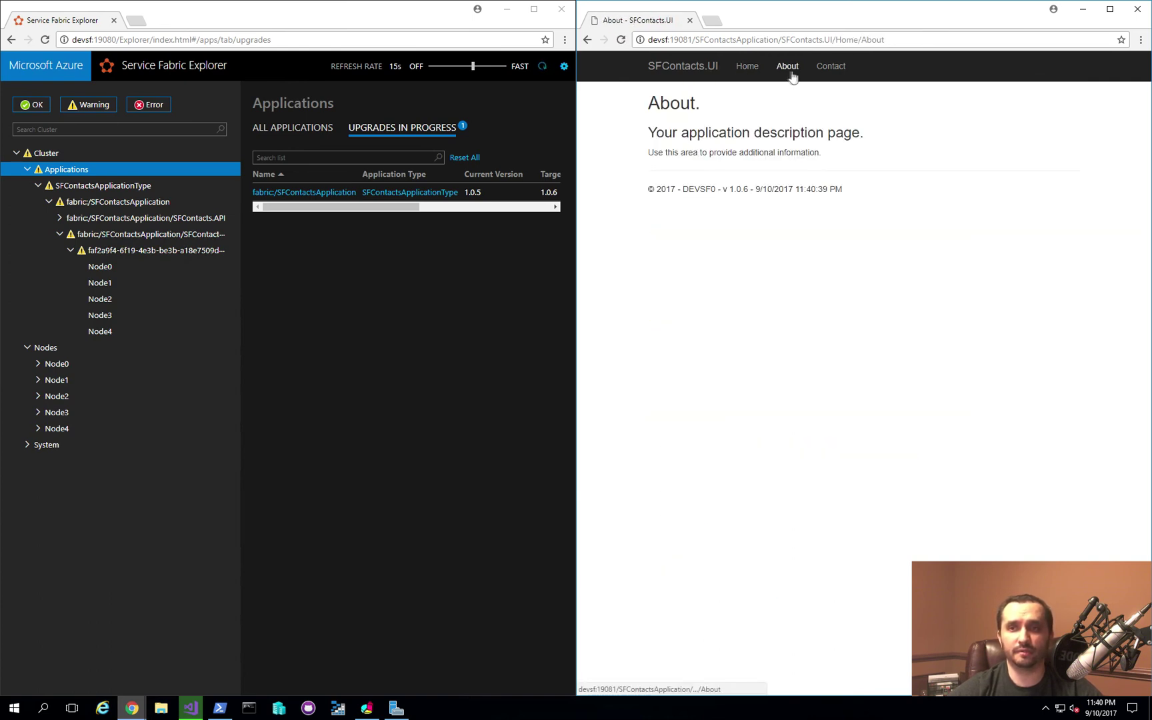
left_click(832, 70)
left_click(741, 72)
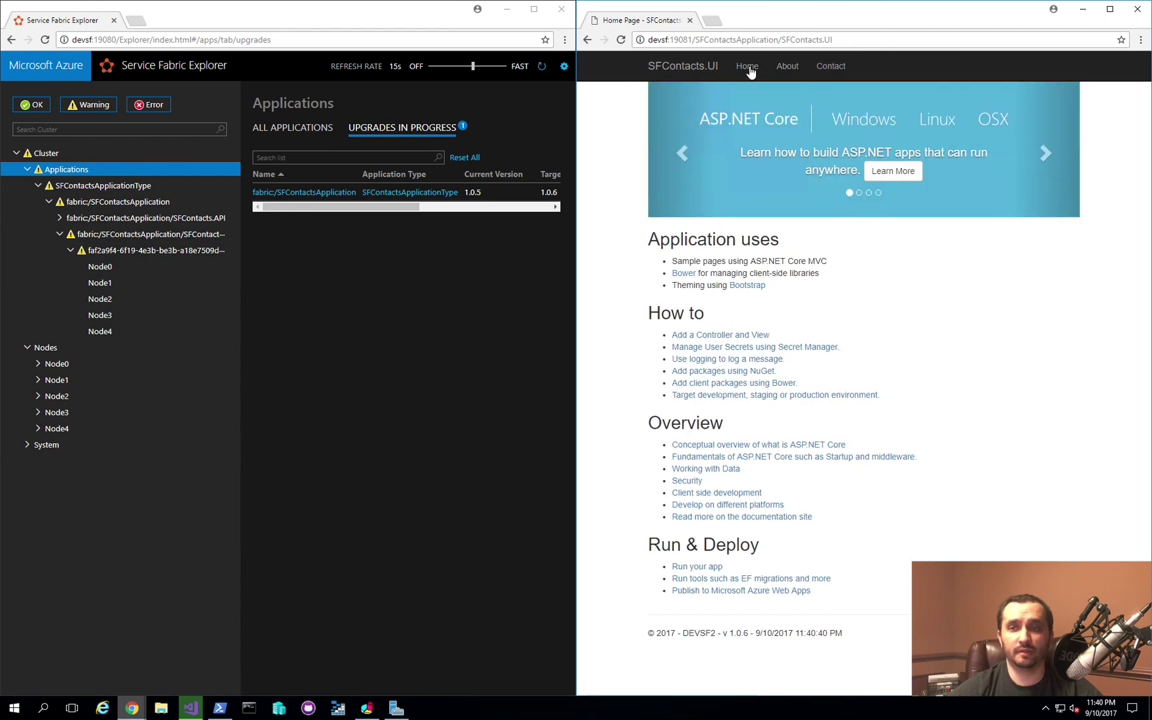
left_click(780, 68)
left_click(833, 71)
left_click(750, 69)
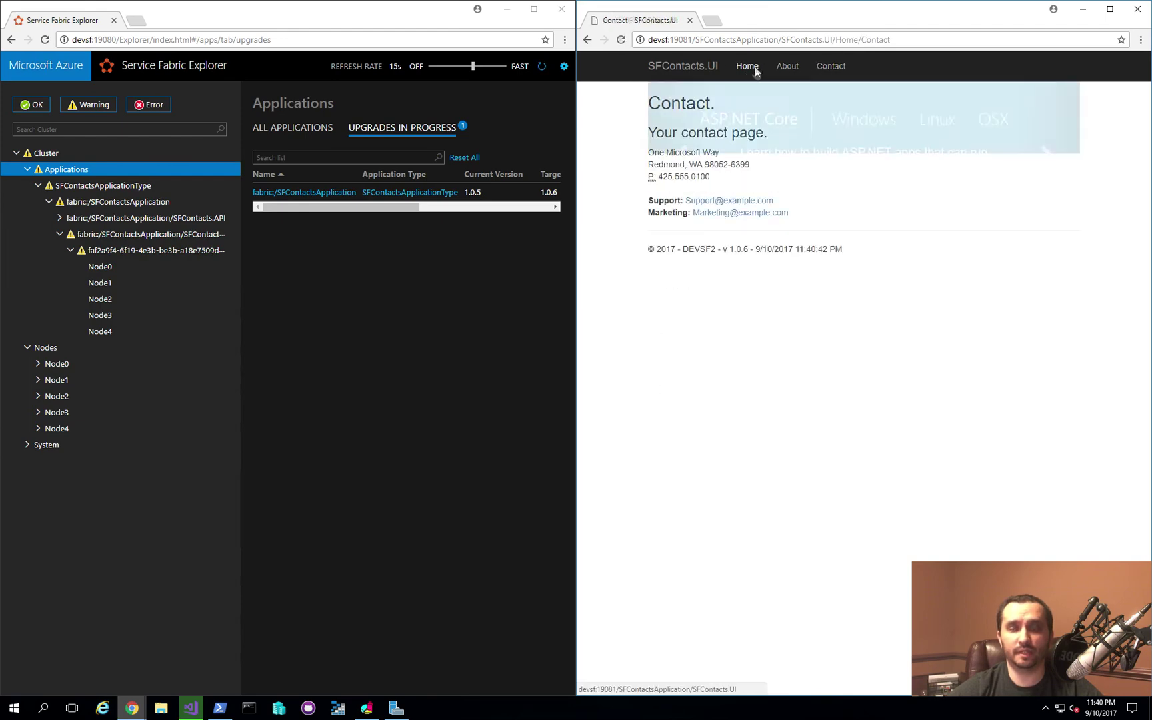
left_click(788, 70)
- Continue requesting the pages until DEVSF0 and DEVSF4 also answer at v 1.0.6
left_click(822, 70)
left_click(793, 69)
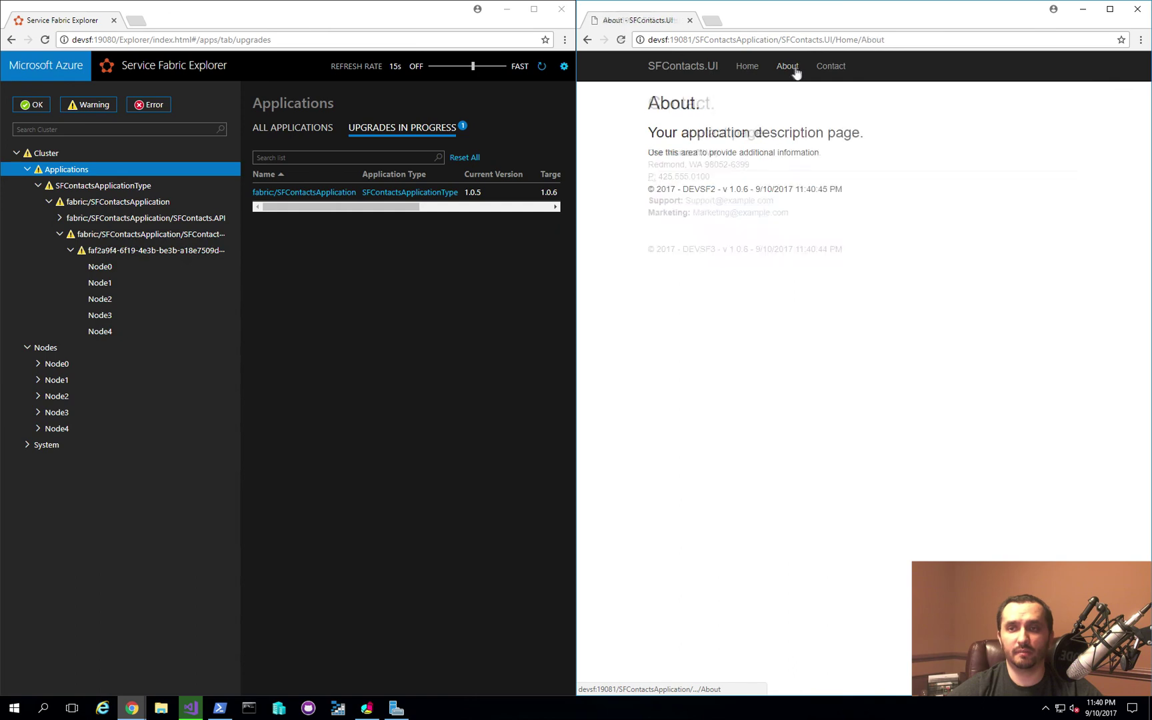
left_click(747, 69)
left_click(787, 69)
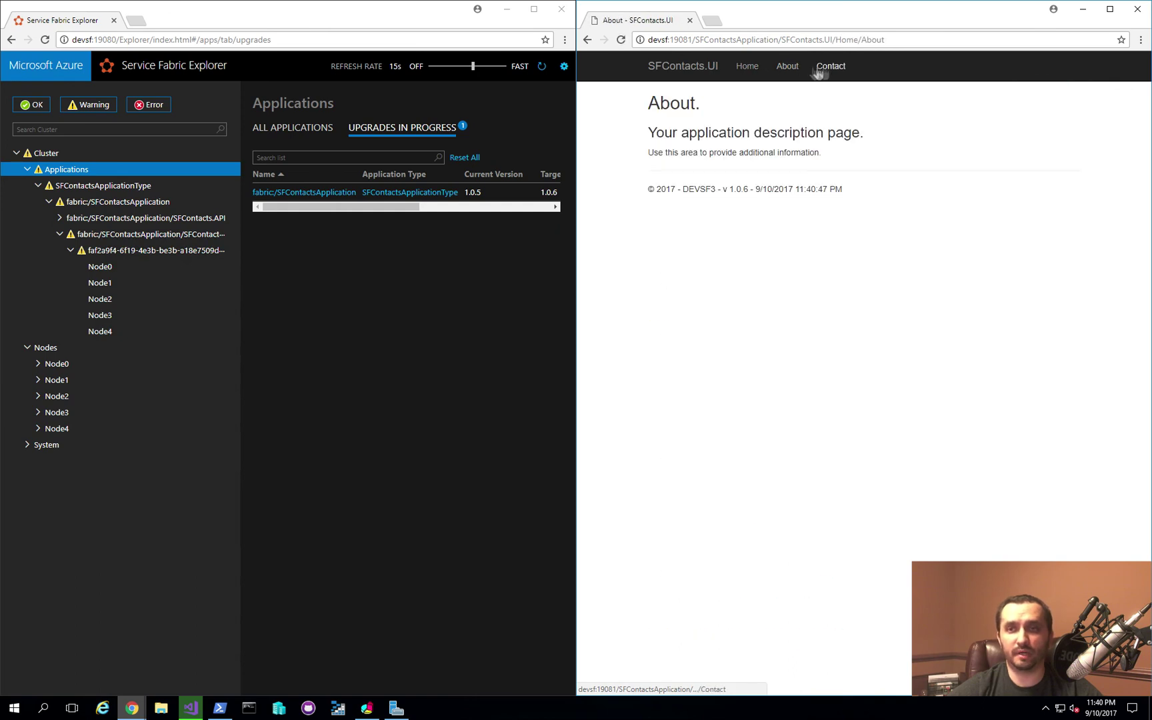
left_click(828, 69)
left_click(788, 70)
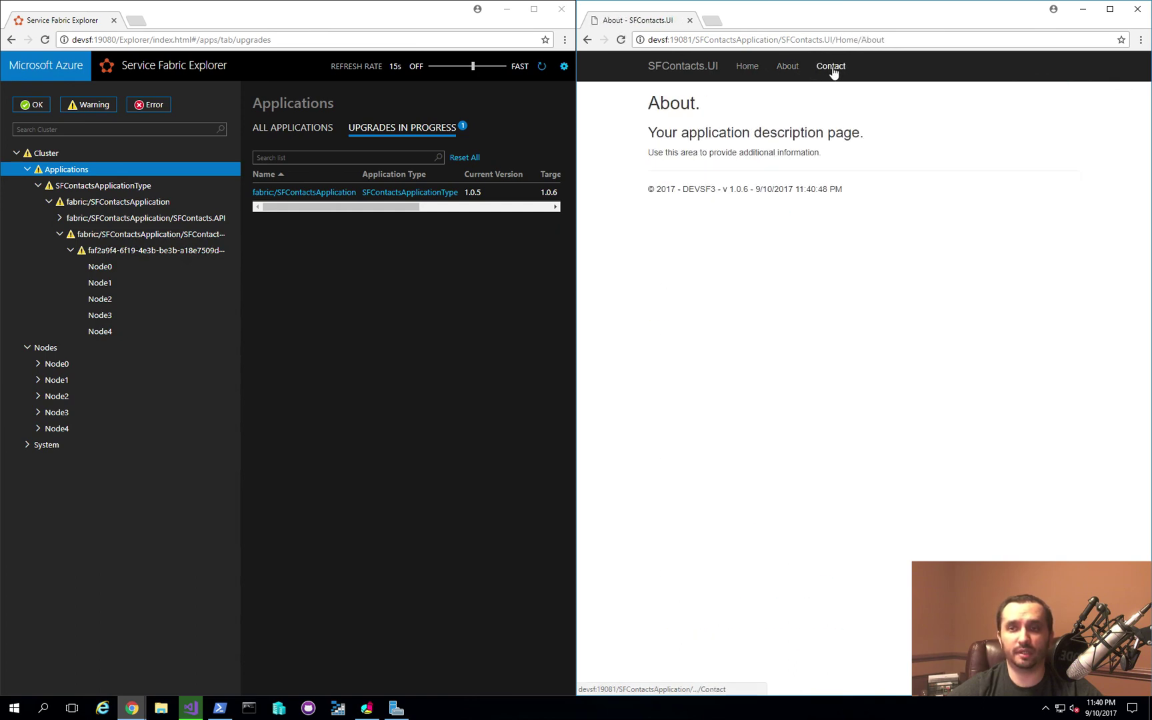
left_click(831, 70)
left_click(788, 70)
left_click(831, 70)
left_click(788, 69)
left_click(829, 69)
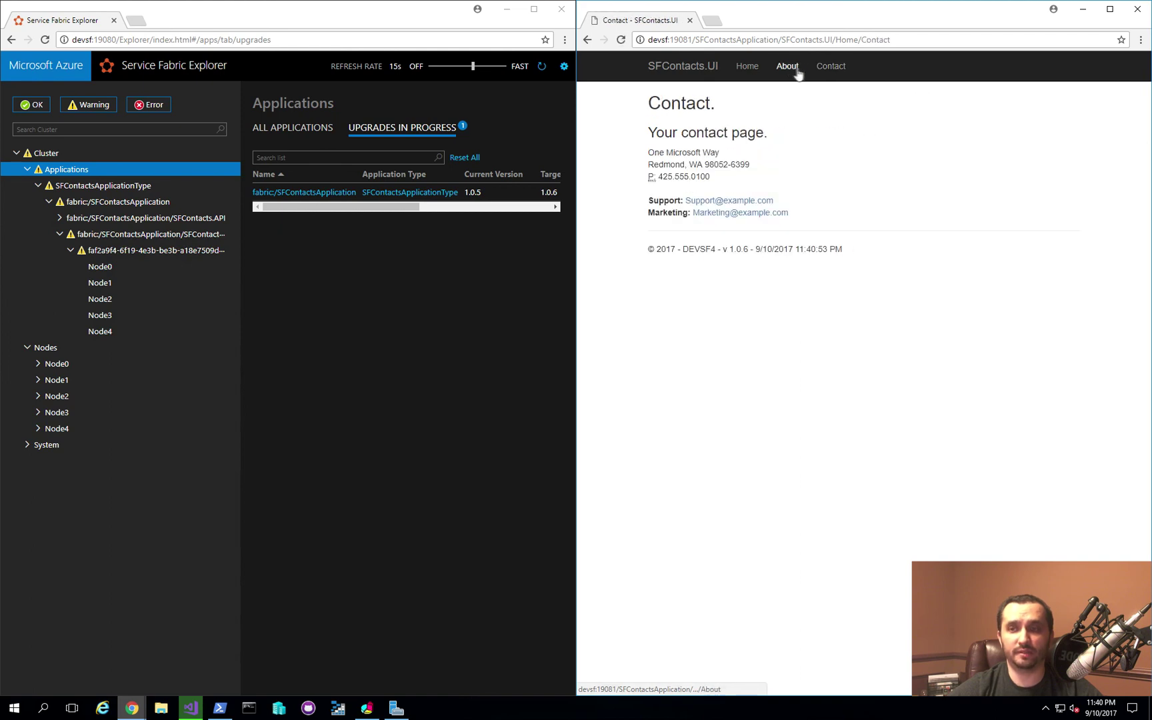
left_click(788, 69)
left_click(739, 75)
left_click(788, 69)
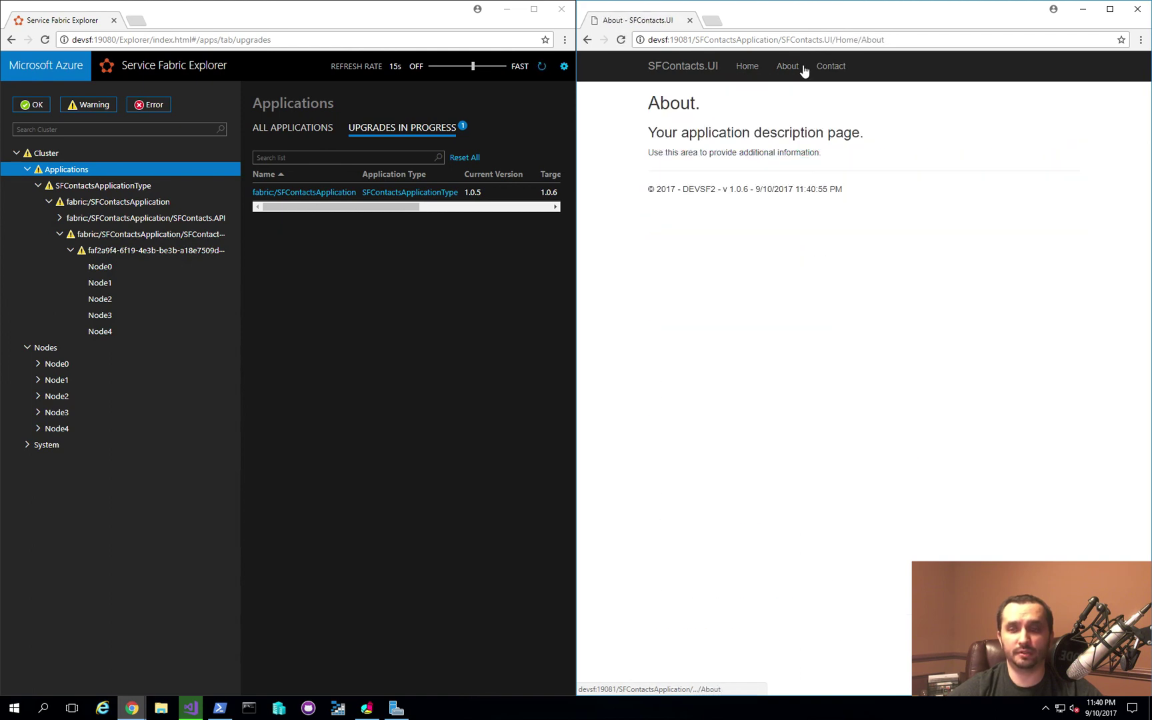
left_click(830, 69)
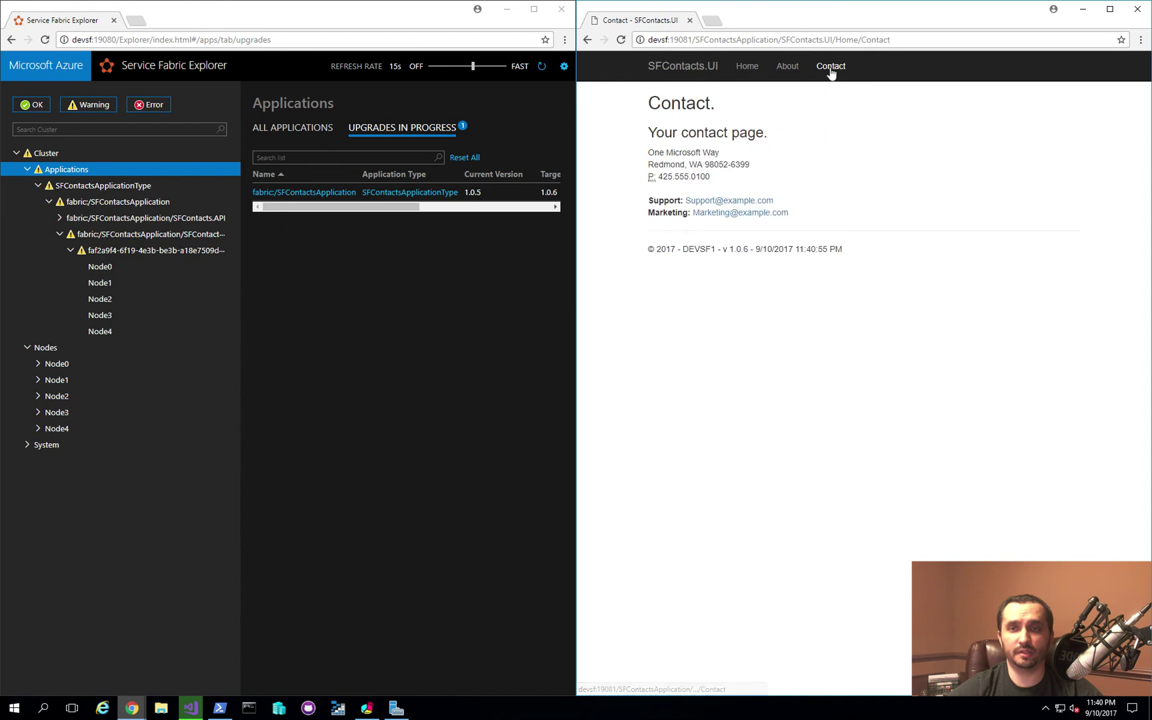
left_click(789, 69)
left_click(747, 69)
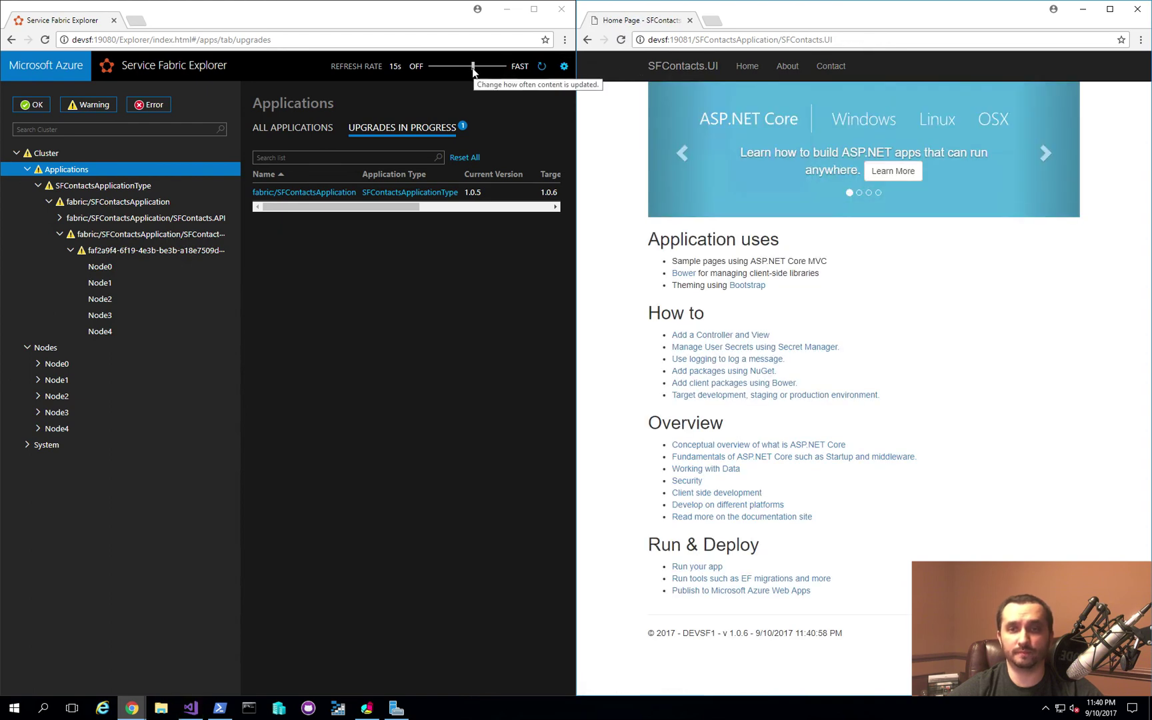
- Set the explorer's refresh rate to Fast (2s) and keep loading the About, Contact and Home pages
left_click_drag(473, 66, 506, 66)
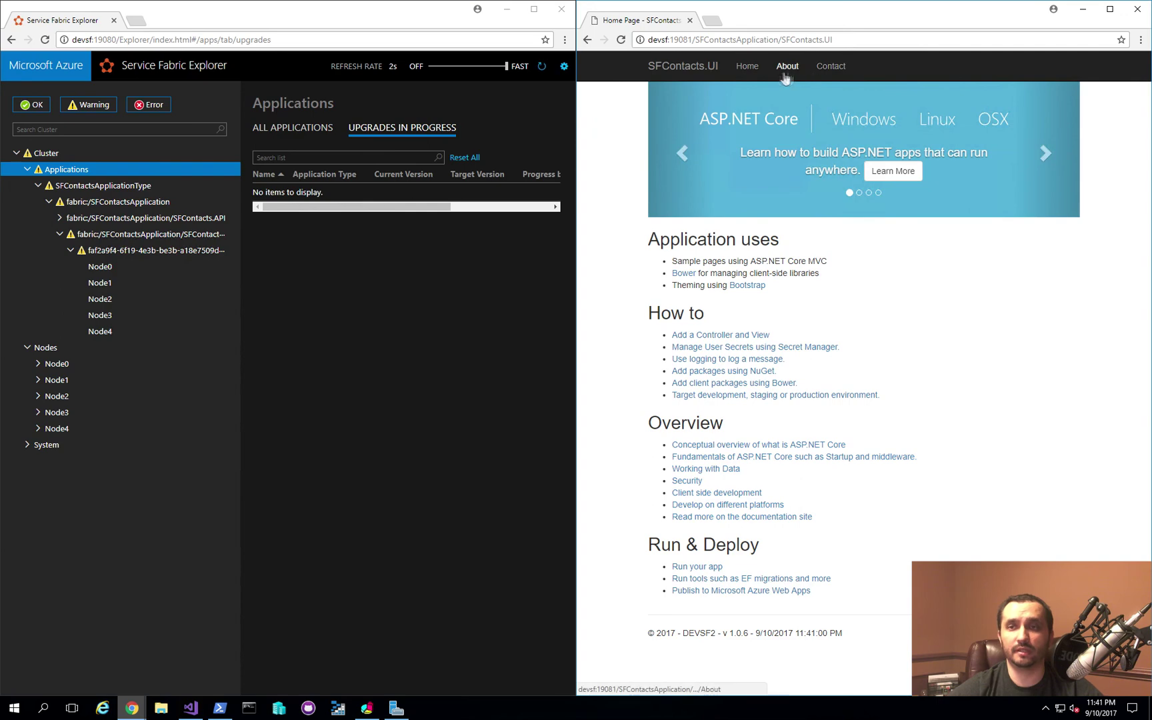
left_click(786, 74)
left_click(836, 72)
left_click(786, 70)
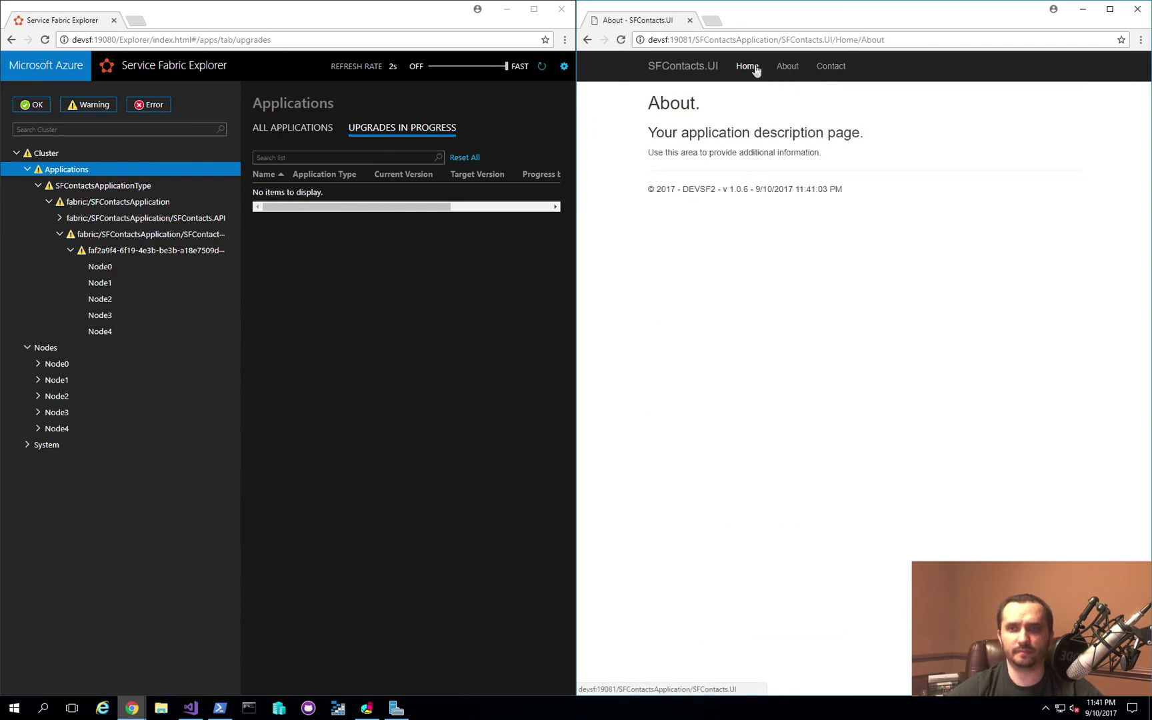
left_click(755, 71)
left_click(787, 68)
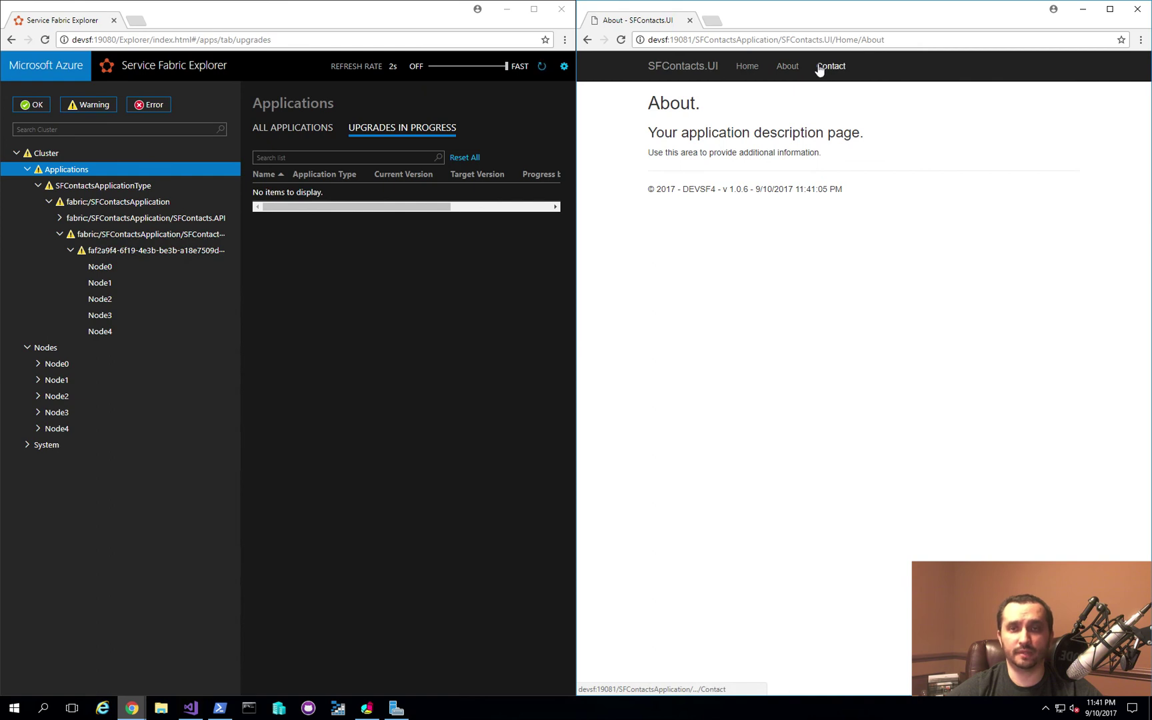
left_click(818, 67)
left_click(791, 68)
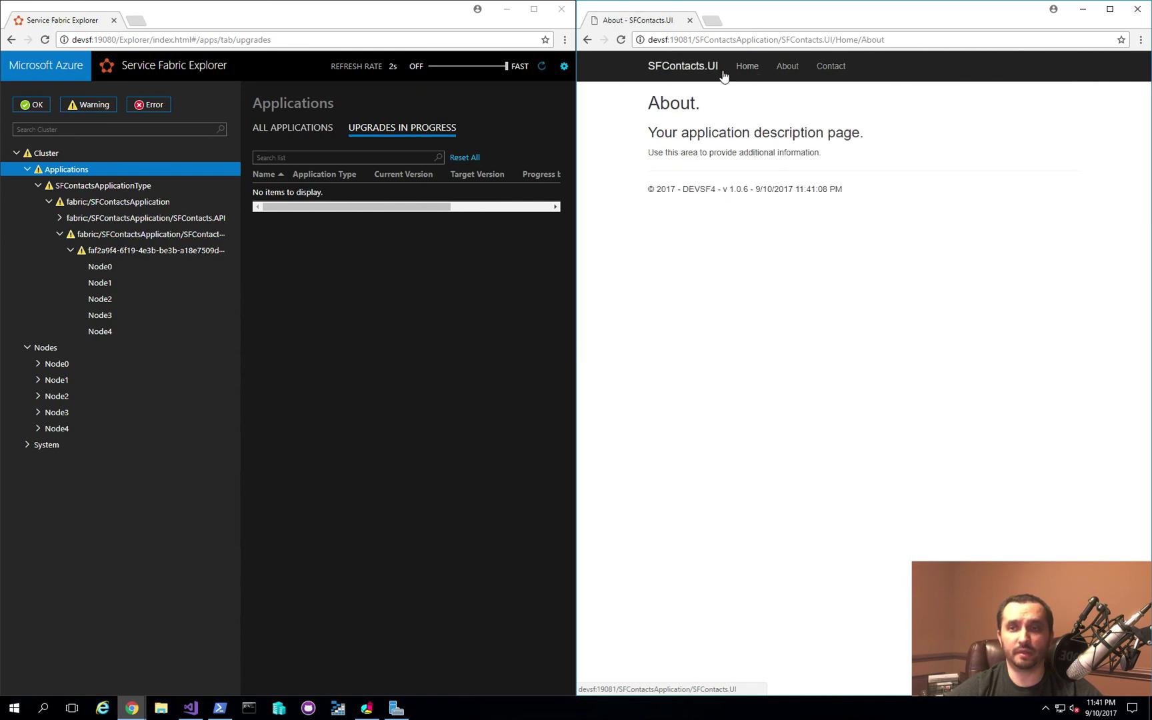
- Continue cycling the pages until no upgrades remain and DEVSF1 serves the v 1.0.6 Home page
left_click(760, 74)
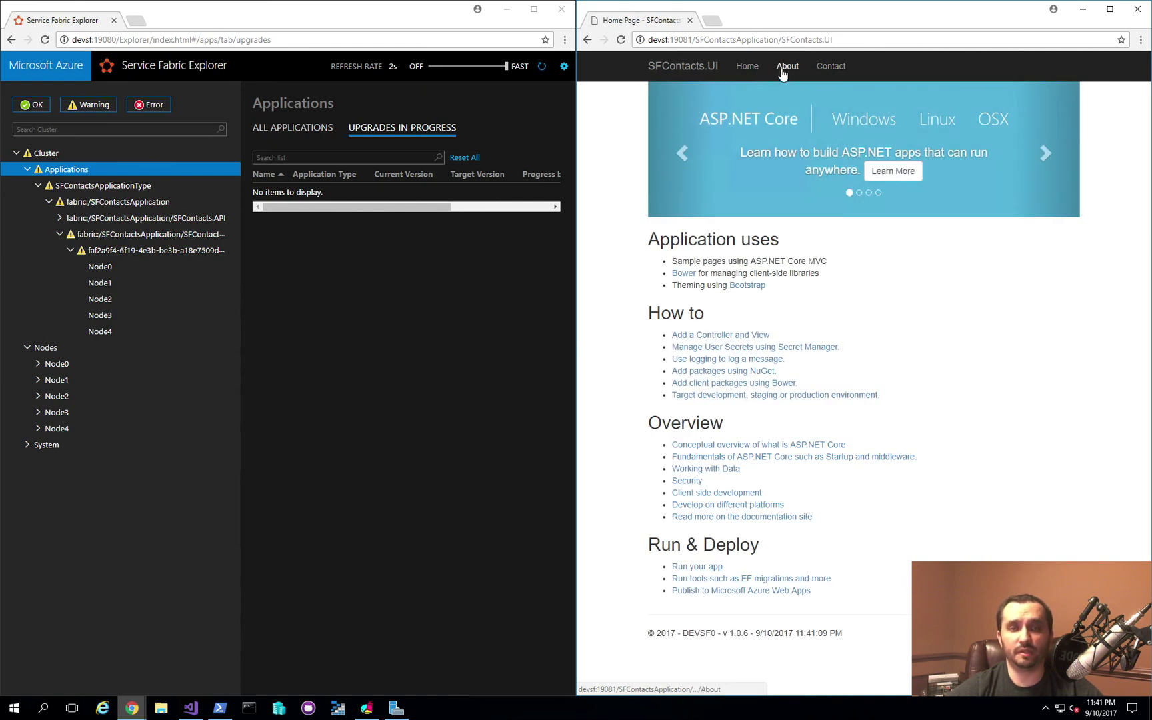
left_click(787, 69)
left_click(828, 76)
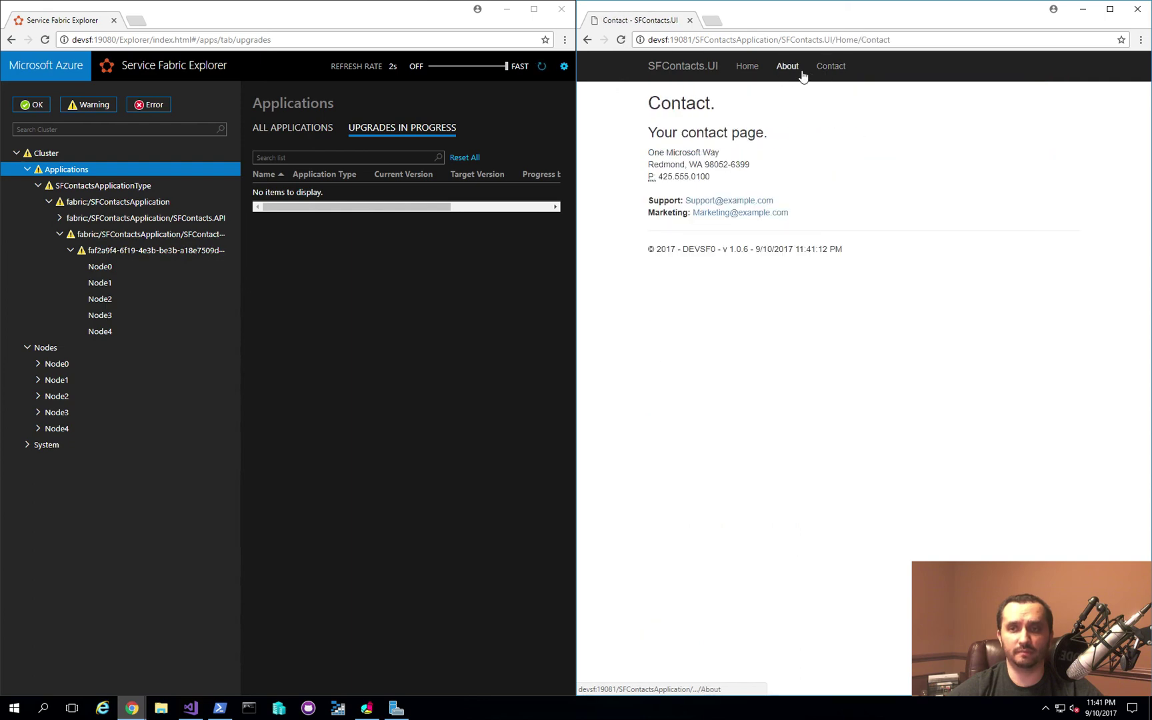
left_click(803, 77)
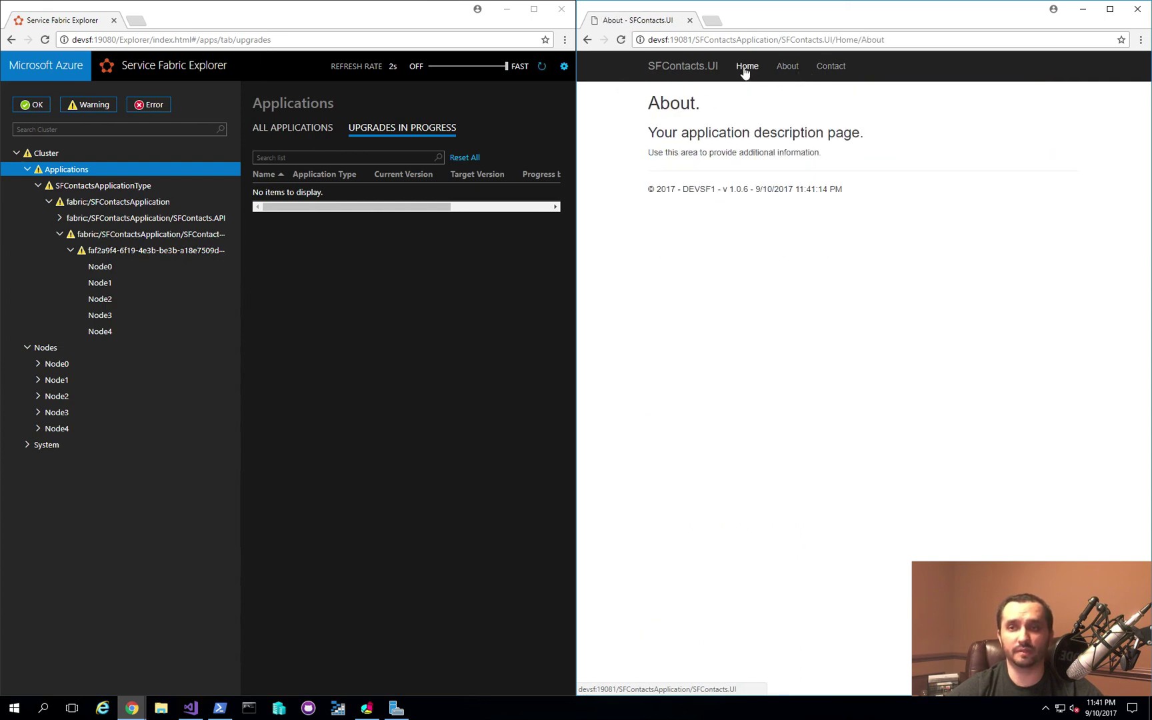
left_click(746, 74)
left_click(810, 64)
left_click(788, 75)
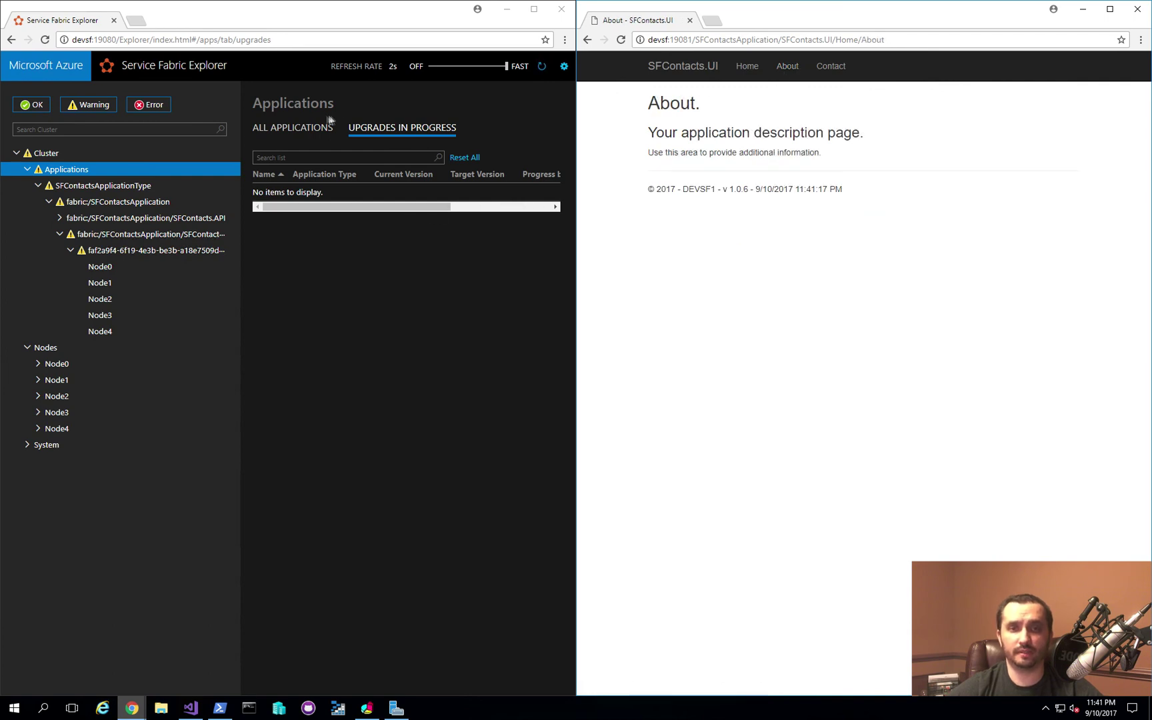
left_click(746, 69)
left_click(785, 70)
left_click(826, 71)
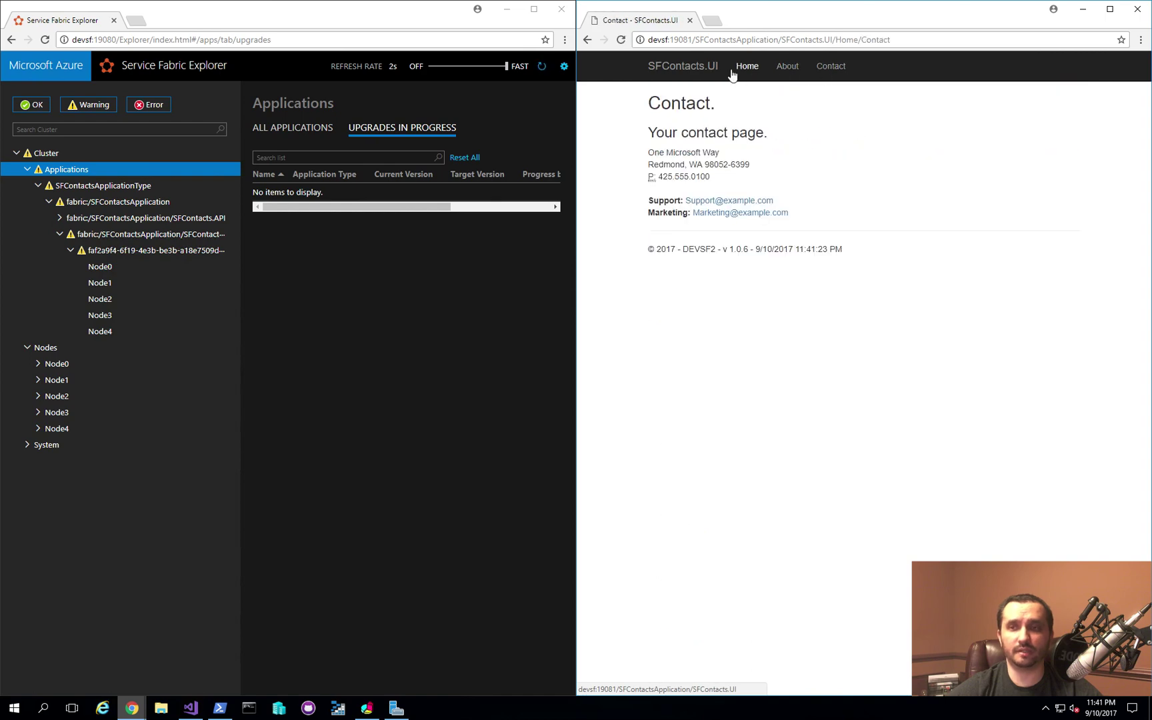
left_click(745, 71)
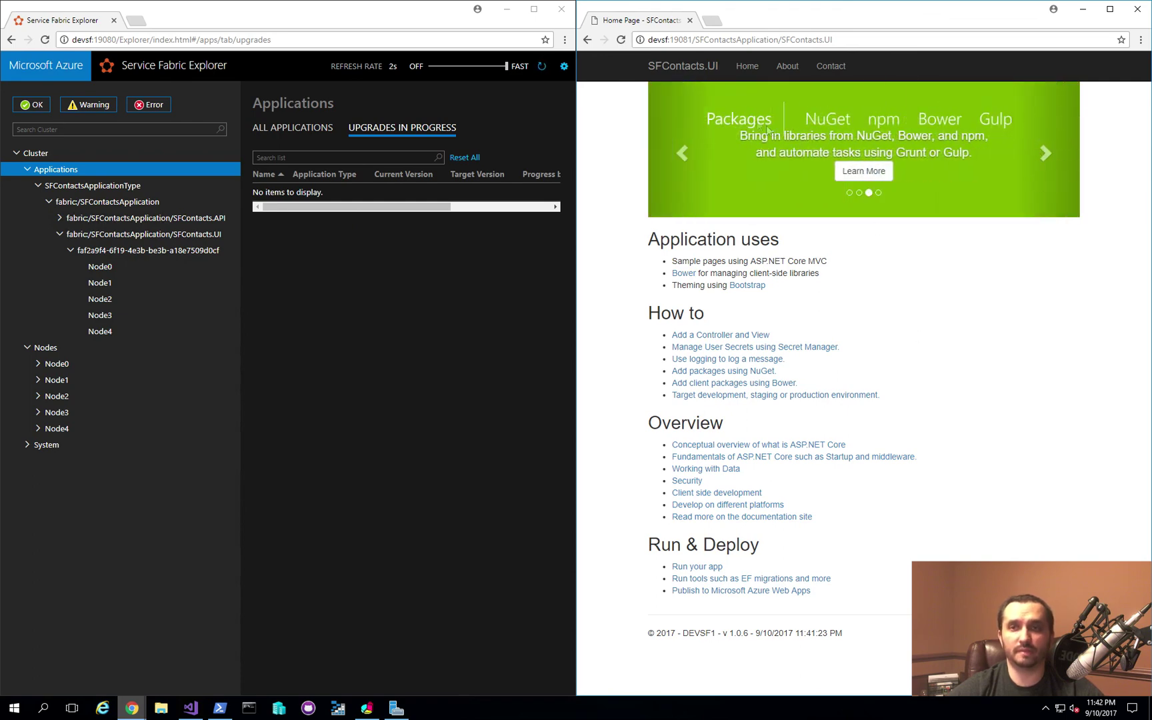
- Reload the SFContacts Home page, now answered by DEVSF2 at v 1.0.6
left_click(746, 66)
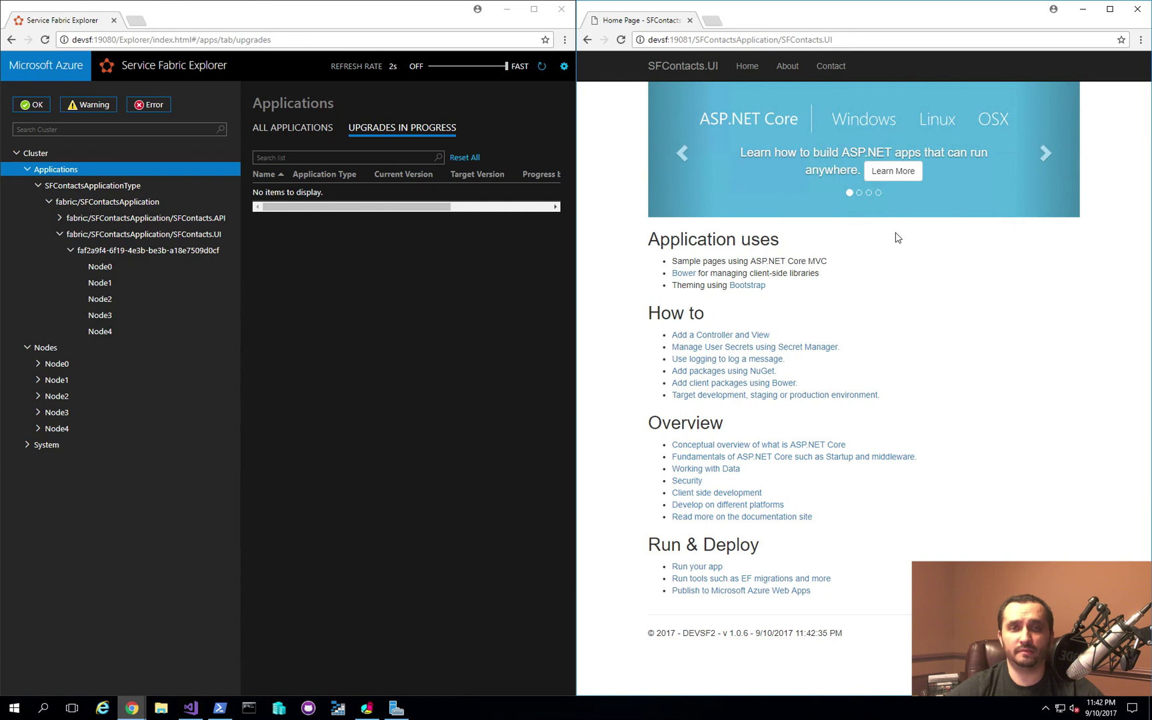